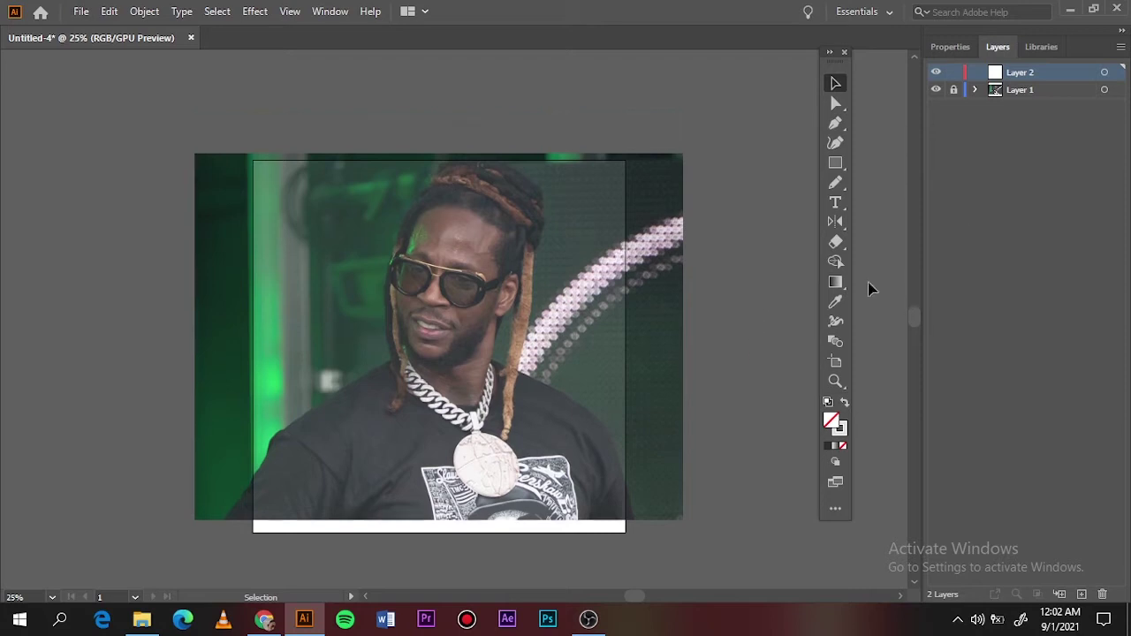
- Draw a long, thin black-filled ellipse above the photo
double_click(831, 421)
key("Return")
key("l")
left_click_drag(190, 197, 778, 198)
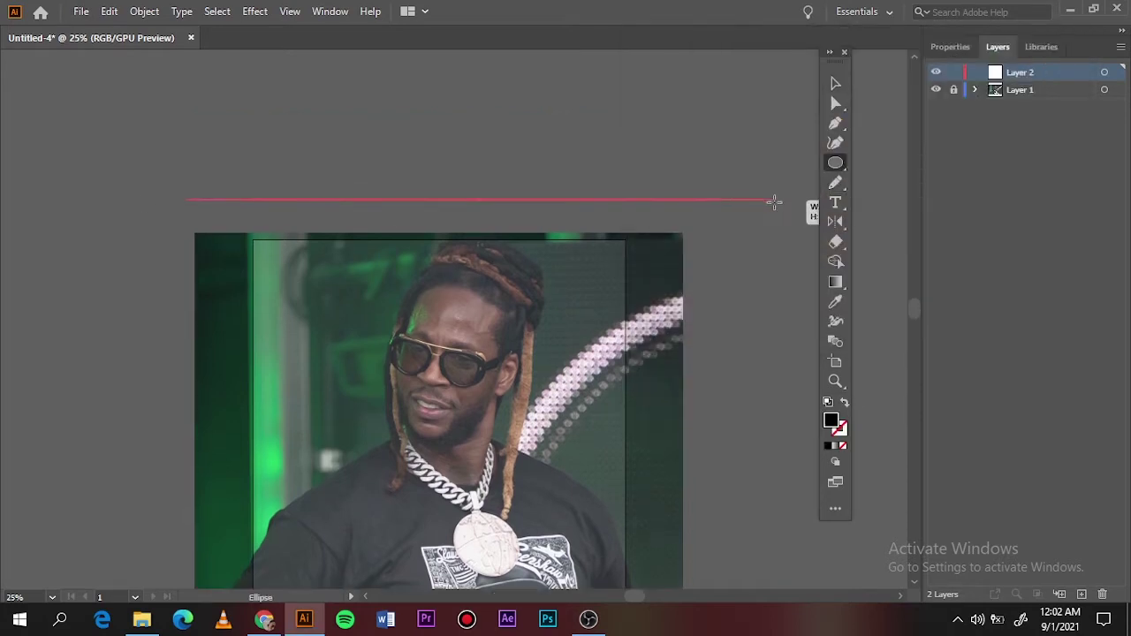
- Turn the ellipse into a new Art Brush in the Brushes panel
left_click(330, 10)
left_click(507, 293)
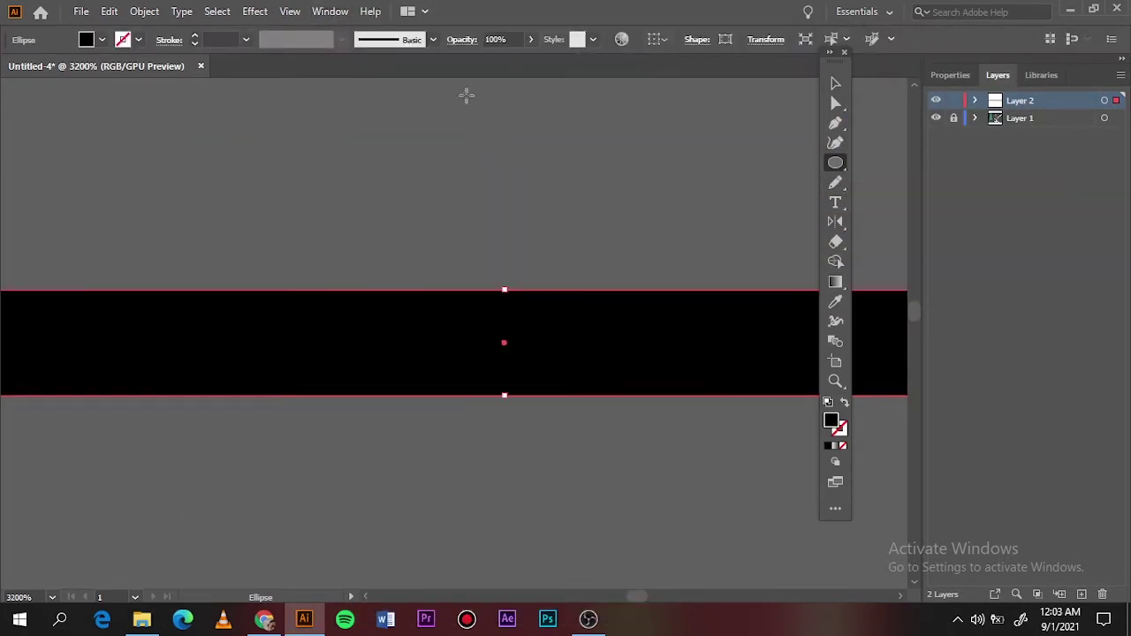
left_click(433, 39)
left_click(370, 168)
key("Return")
key("Return")
- Test the new brush with a stroke on the lips and flatten the ellipse thinner
scroll(635, 398, "down", 5)
key("b")
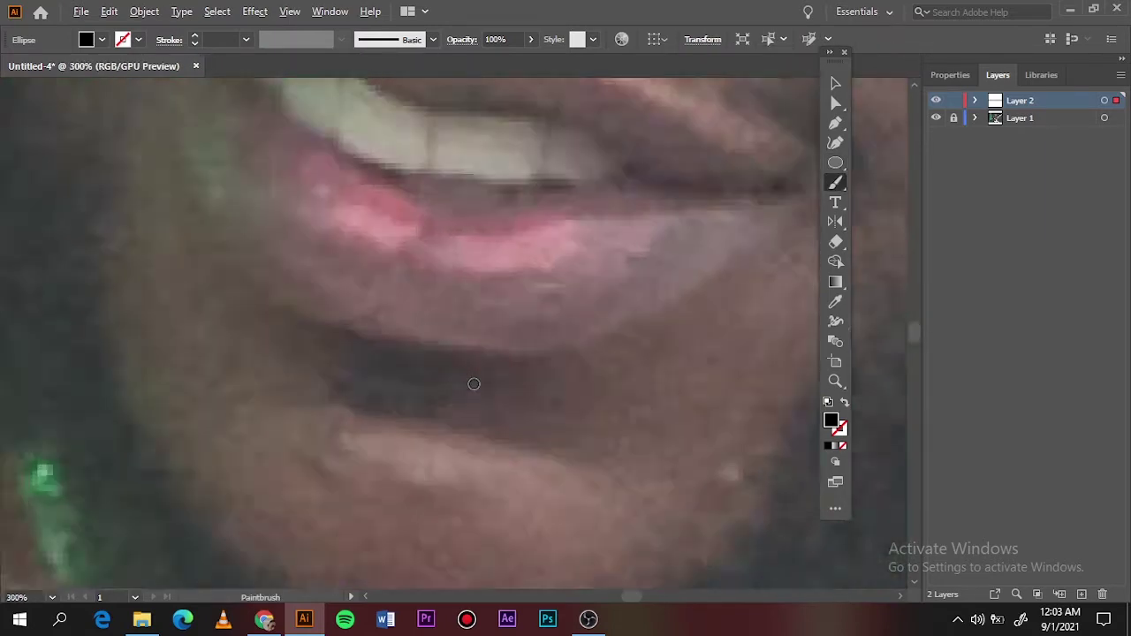
mouse_move(384, 301)
left_mouse_down()
mouse_move(325, 309)
mouse_move(403, 404)
left_mouse_up()
scroll(707, 316, "up", 5)
key("v")
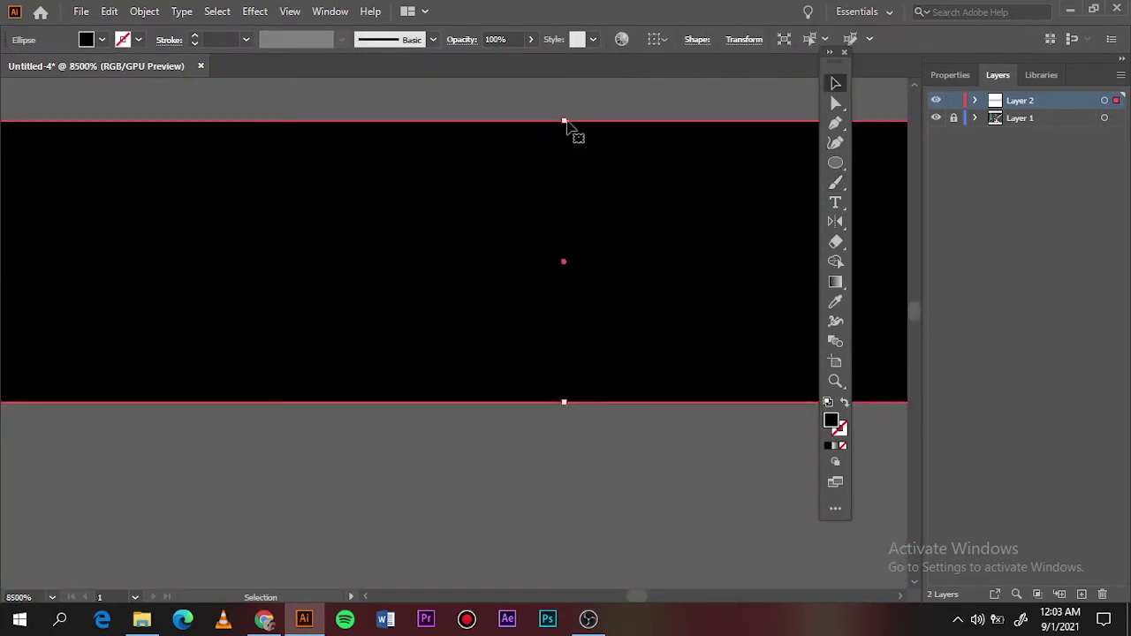
left_click_drag(565, 120, 572, 259)
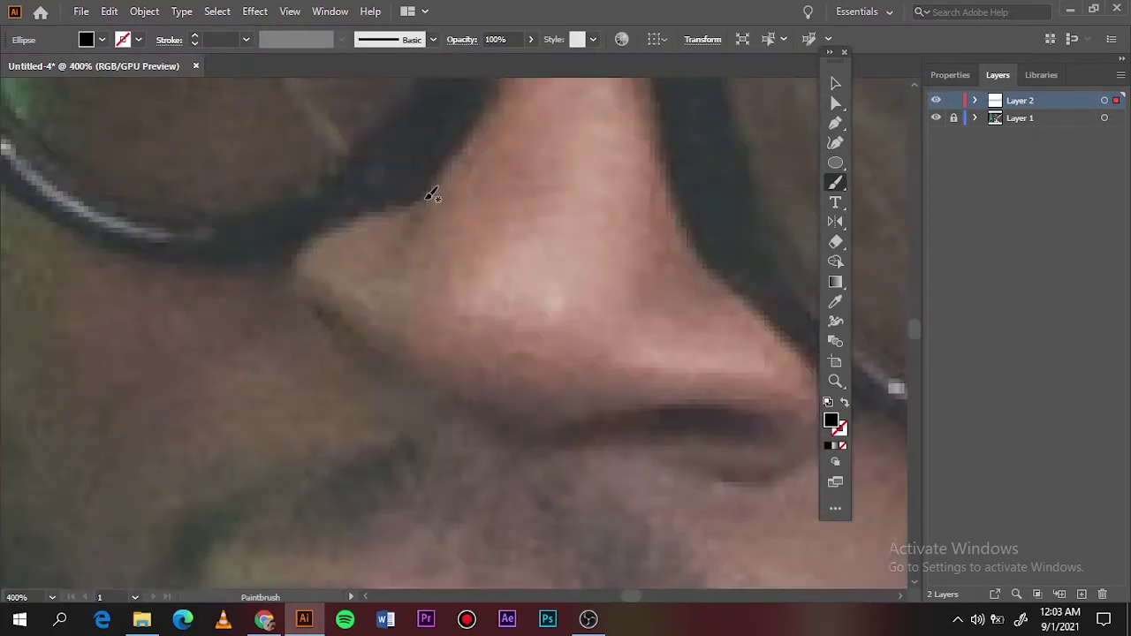
- Outline the nostril, its inner hook and the curve along the nose bottom
left_click_drag(352, 217, 391, 367)
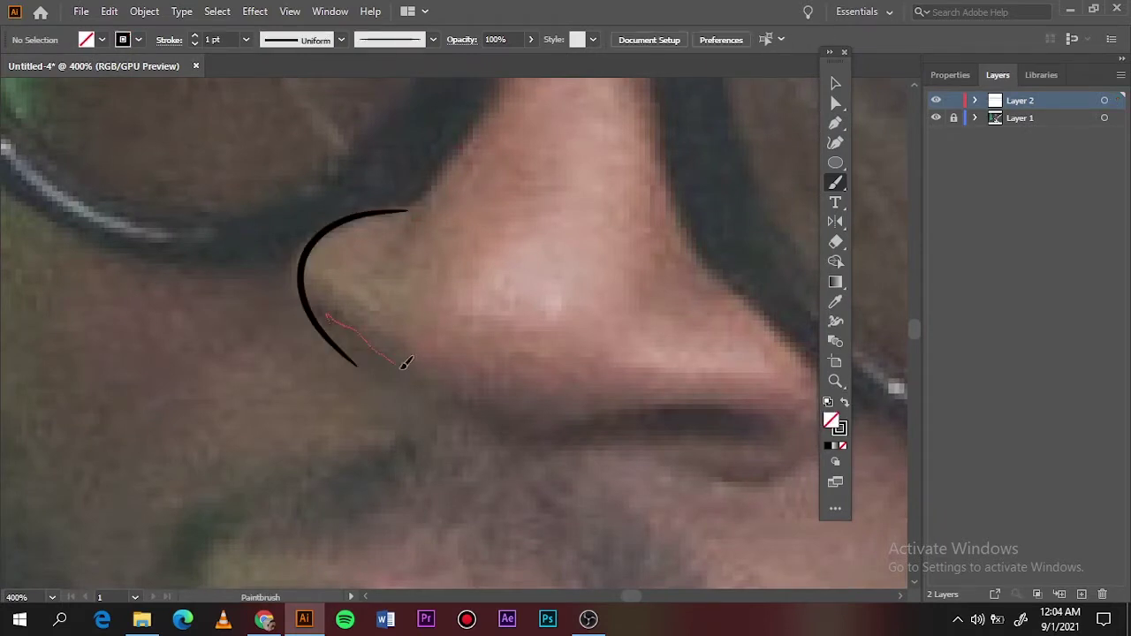
left_click_drag(328, 305, 757, 416)
mouse_move(331, 336)
left_mouse_down()
mouse_move(356, 364)
mouse_move(729, 440)
left_mouse_up()
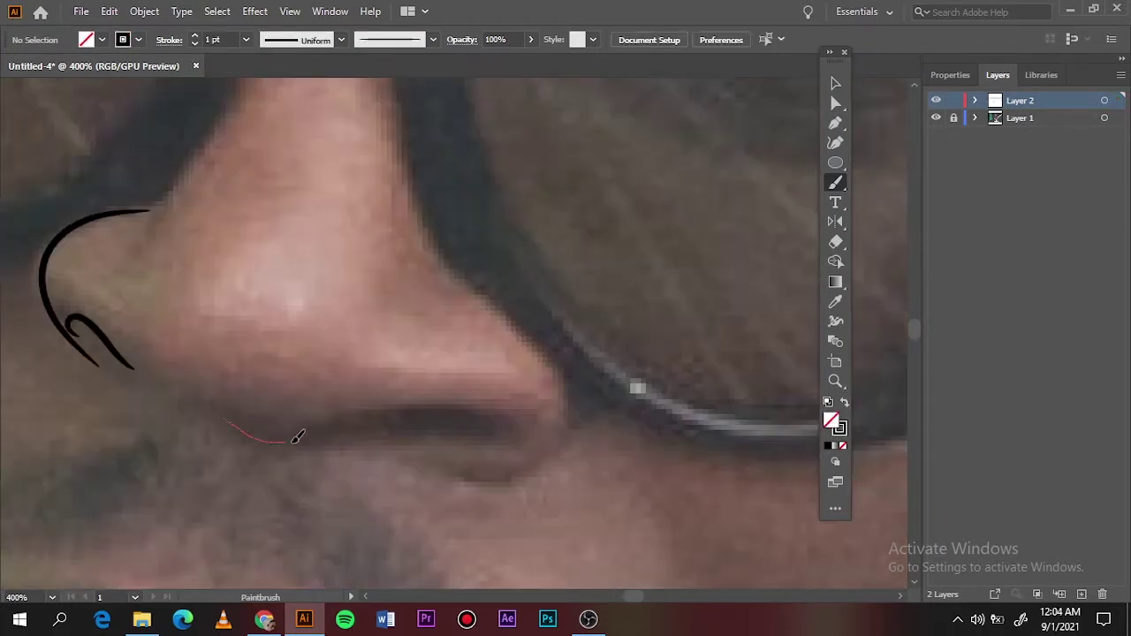
left_click_drag(295, 434, 477, 433)
left_click_drag(415, 460, 492, 430)
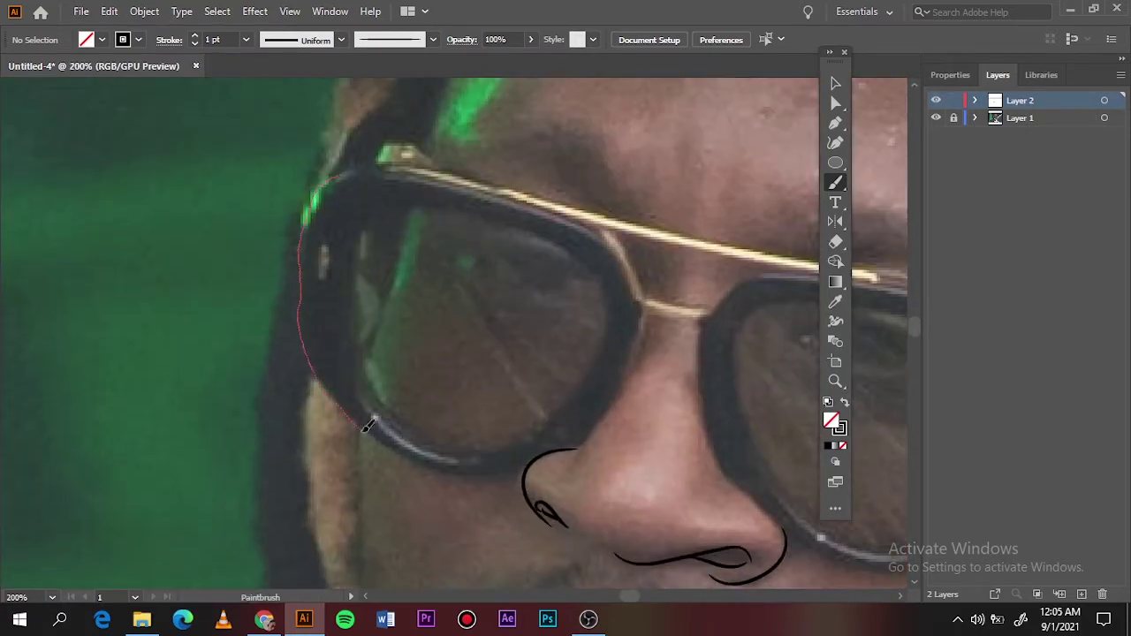
- Trace the left lens rim's outer edge and top frame, then zoom out to review
left_click_drag(367, 427, 522, 464)
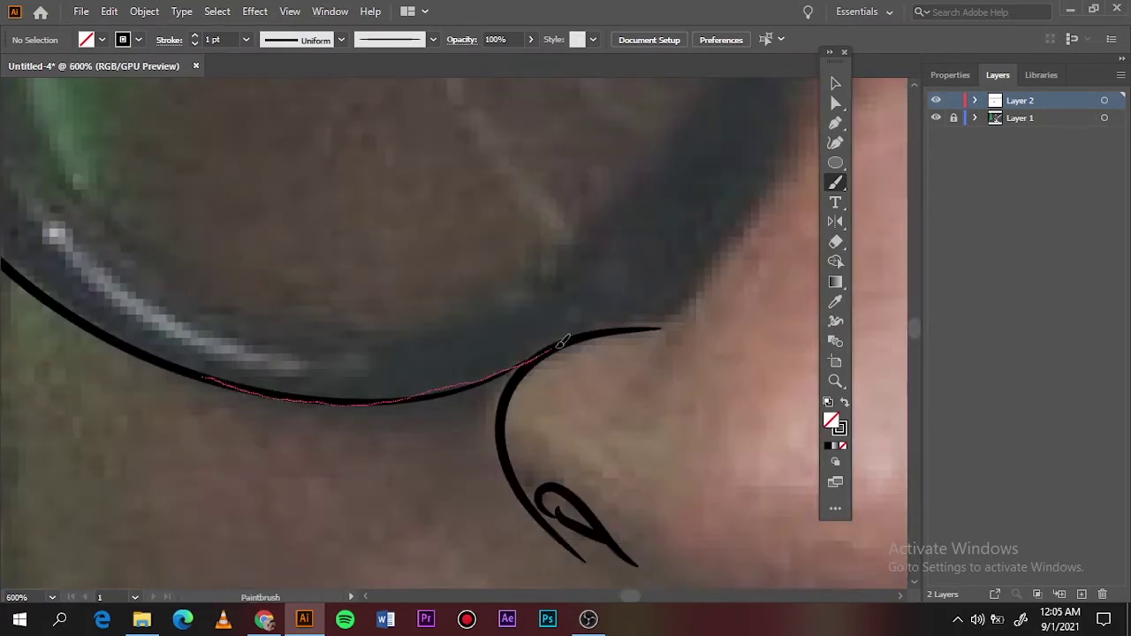
left_click_drag(562, 342, 793, 115)
left_click_drag(570, 218, 579, 163)
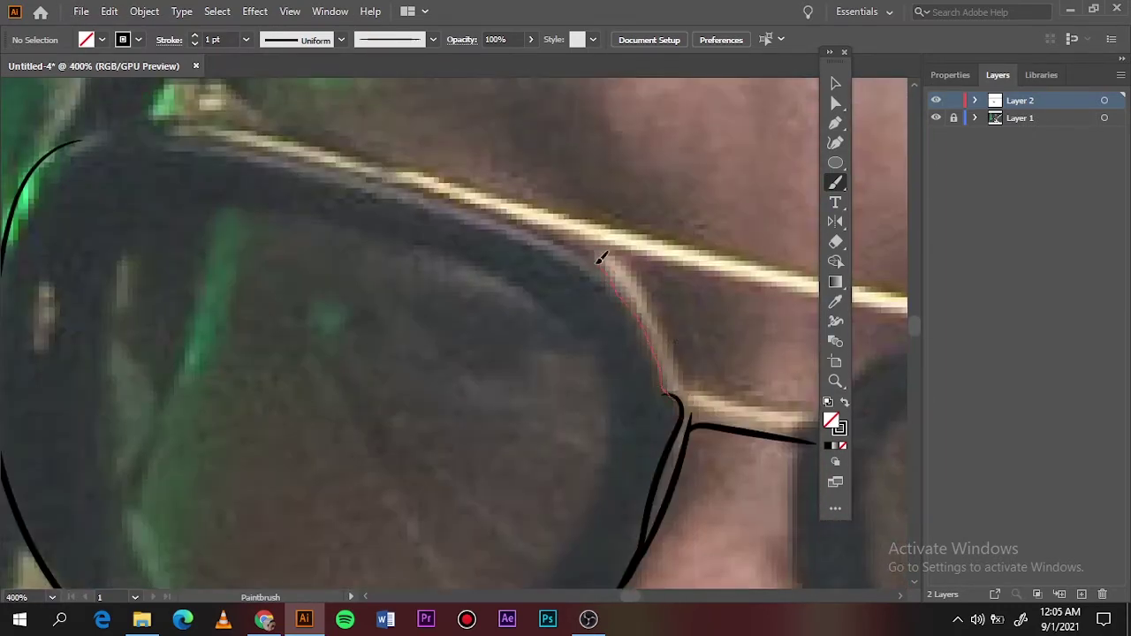
left_click_drag(601, 256, 508, 217)
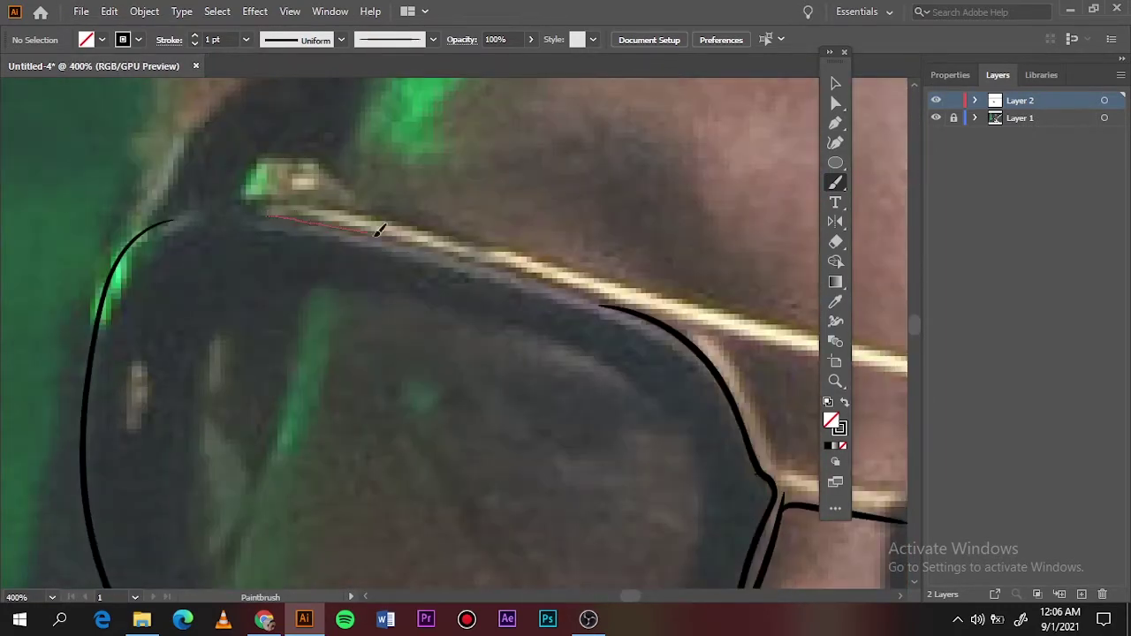
left_click_drag(270, 207, 304, 196)
left_click_drag(764, 315, 800, 329)
key("ctrl+0")
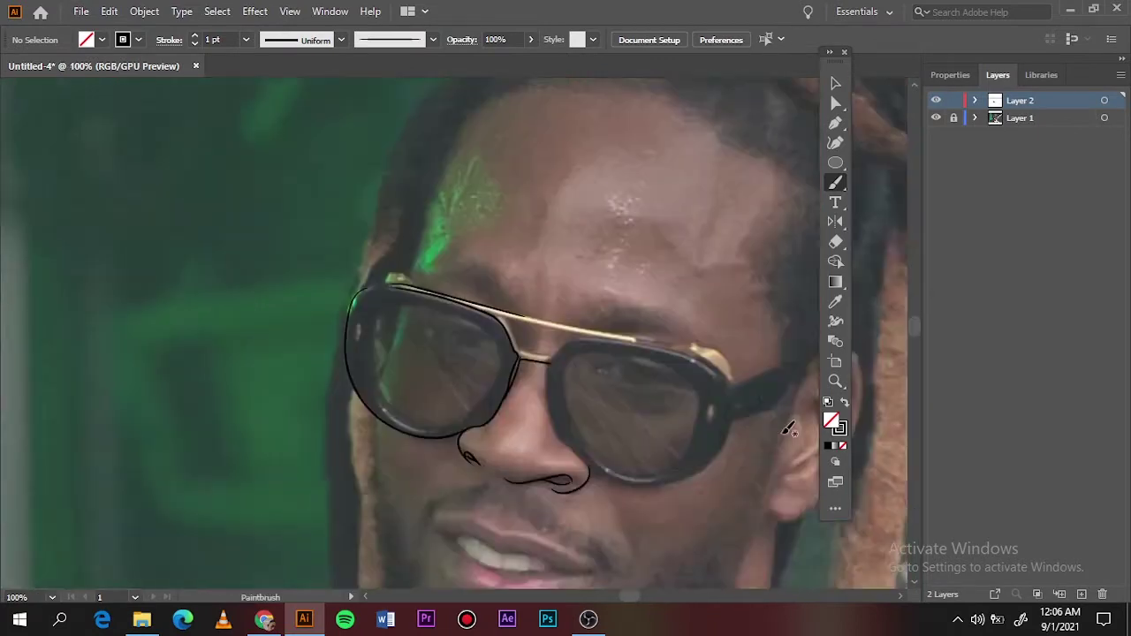
scroll(411, 236, "up", 5)
- Draw the small bump on top of the frame and finish the top rim strokes
mouse_move(656, 311)
left_mouse_down()
mouse_move(534, 255)
mouse_move(465, 288)
left_mouse_up()
left_click_drag(293, 361, 389, 325)
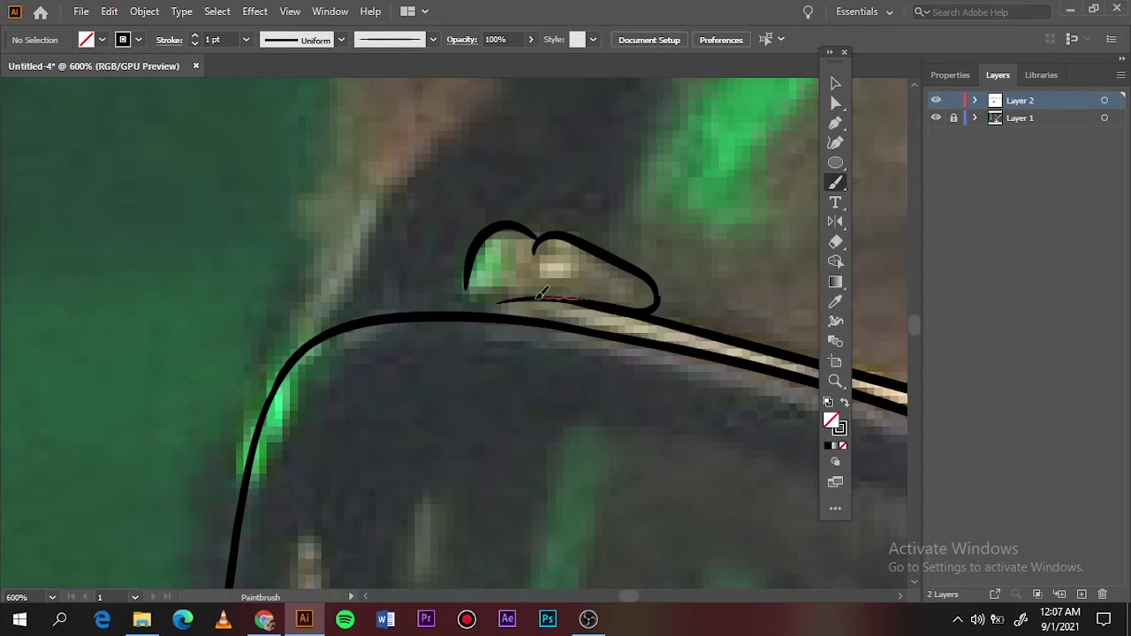
left_click_drag(541, 294, 362, 314)
left_click_drag(530, 232, 468, 291)
key("ctrl+0")
scroll(432, 243, "up", 3)
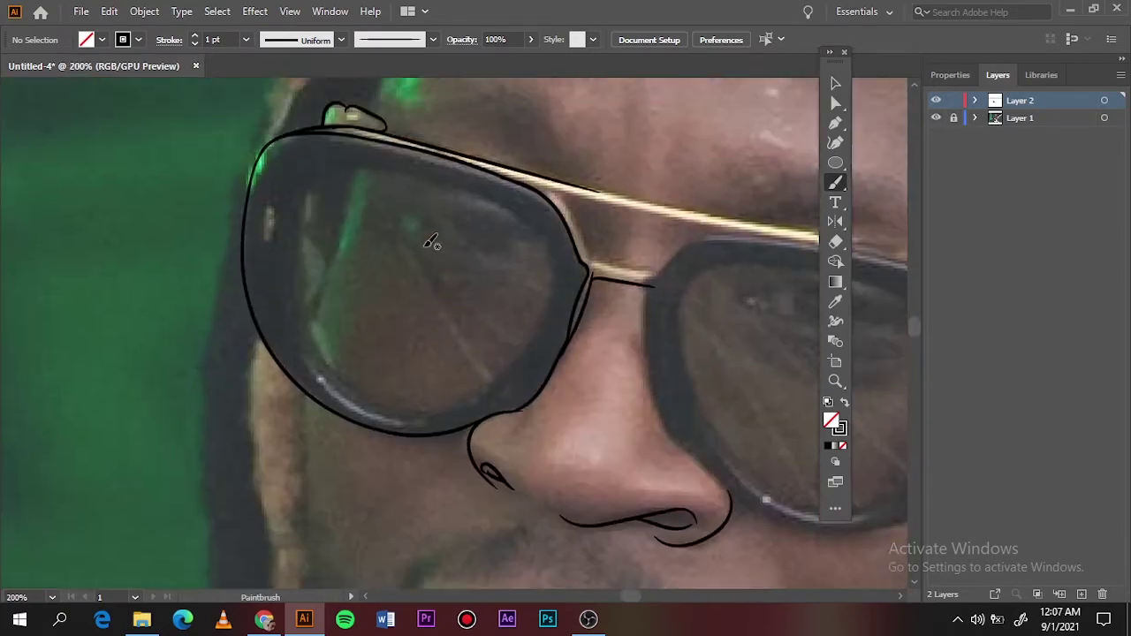
- Trace the inner lens rim, undo a stray stroke, and add a detail line inside the frame
mouse_move(301, 298)
left_mouse_down()
mouse_move(404, 404)
mouse_move(433, 410)
left_mouse_up()
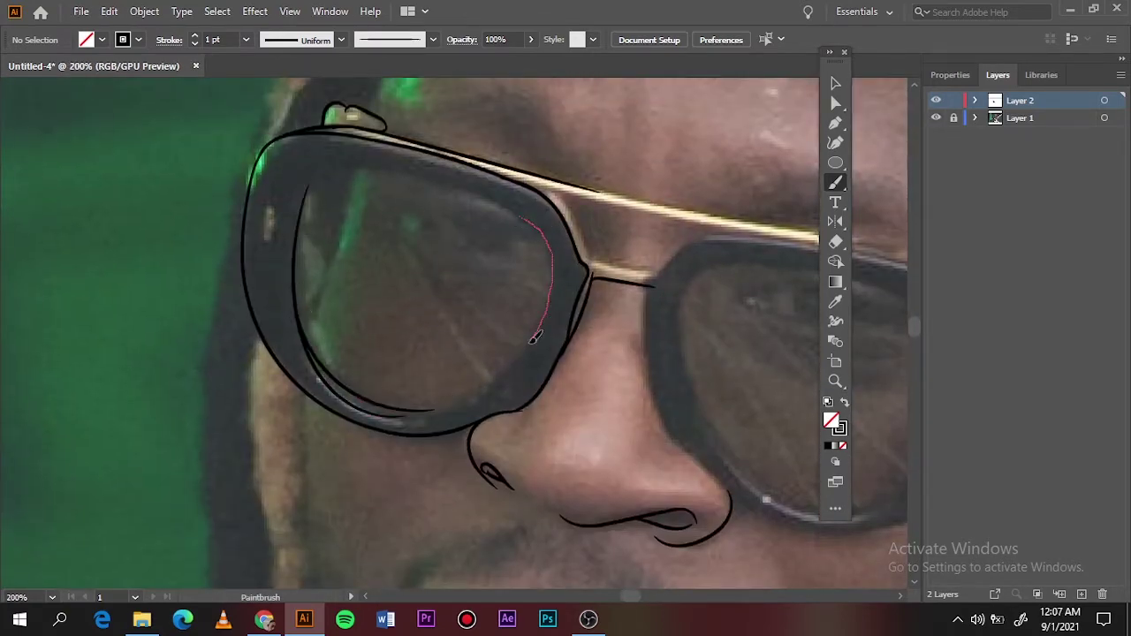
mouse_move(533, 339)
left_mouse_down()
mouse_move(404, 409)
mouse_move(450, 438)
left_mouse_up()
scroll(421, 415, "up", 2)
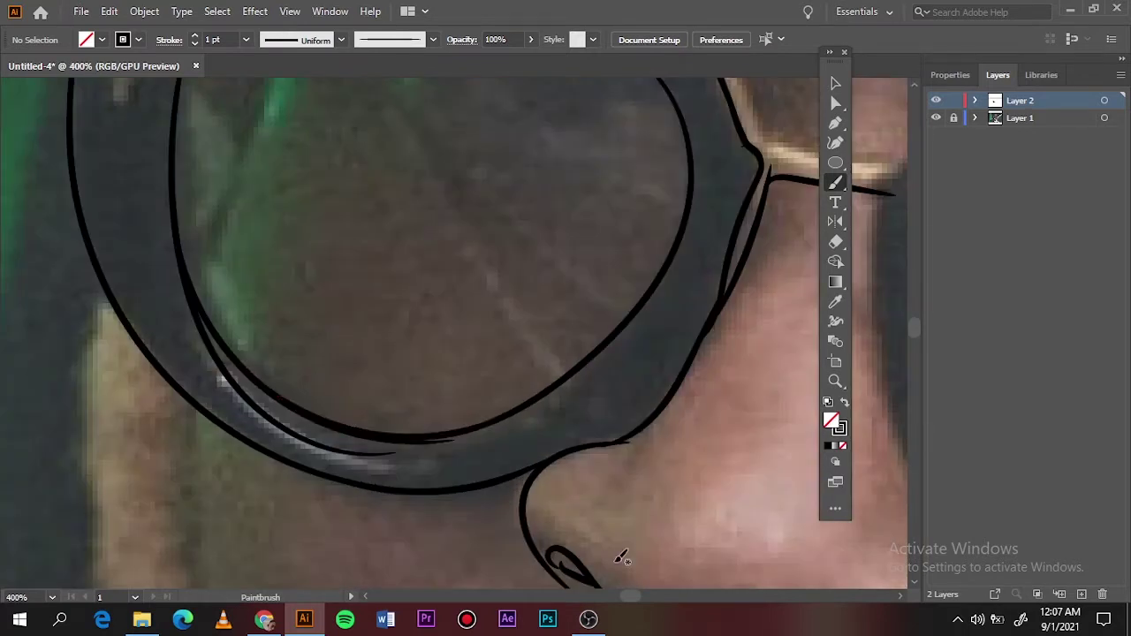
scroll(443, 292, "up", 5)
left_click_drag(237, 215, 681, 394)
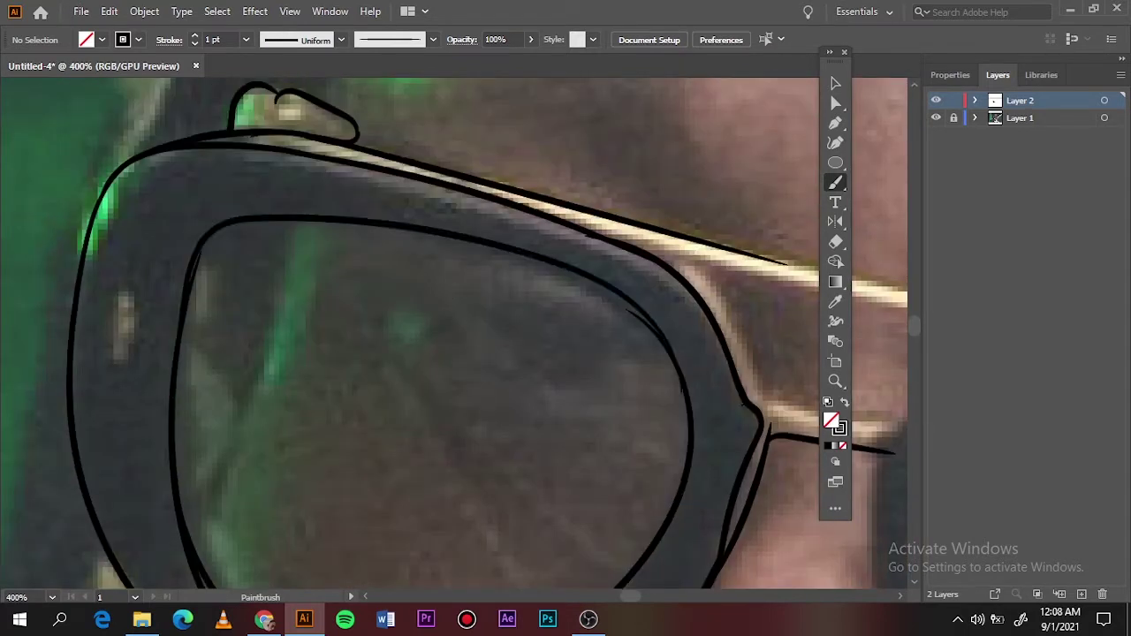
key("ctrl+z")
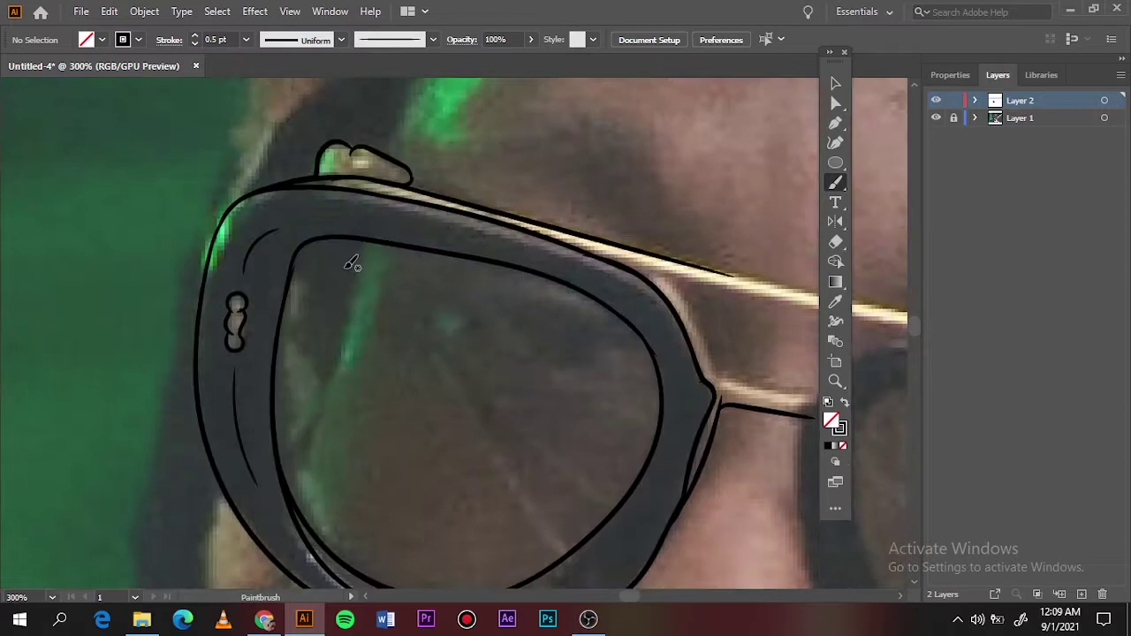
scroll(351, 264, "down", 3)
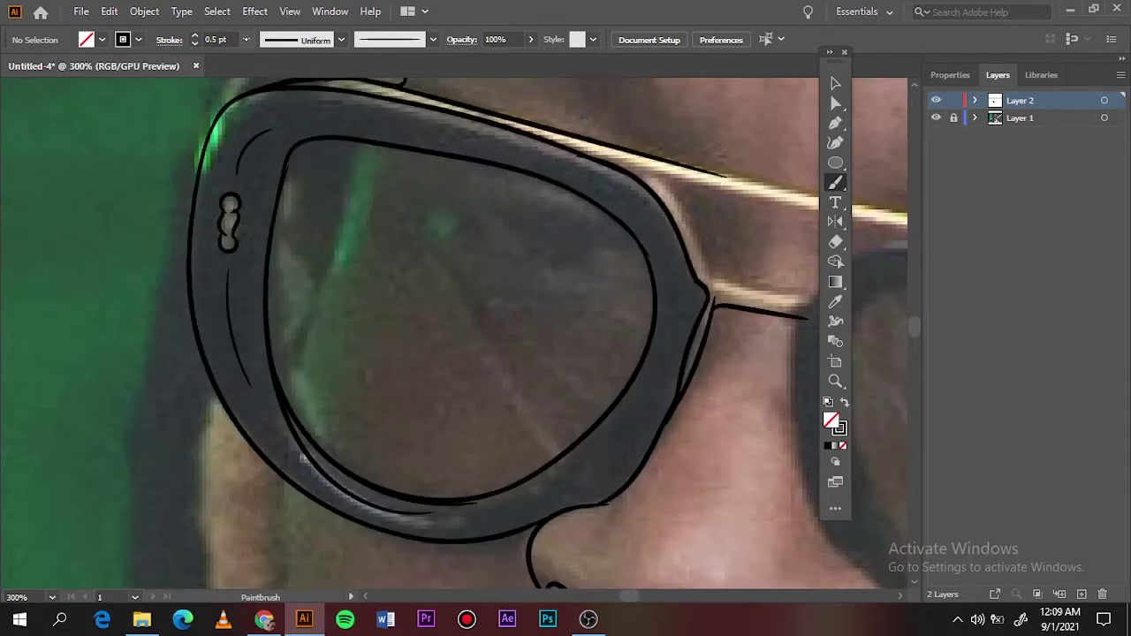
left_click_drag(342, 252, 327, 392)
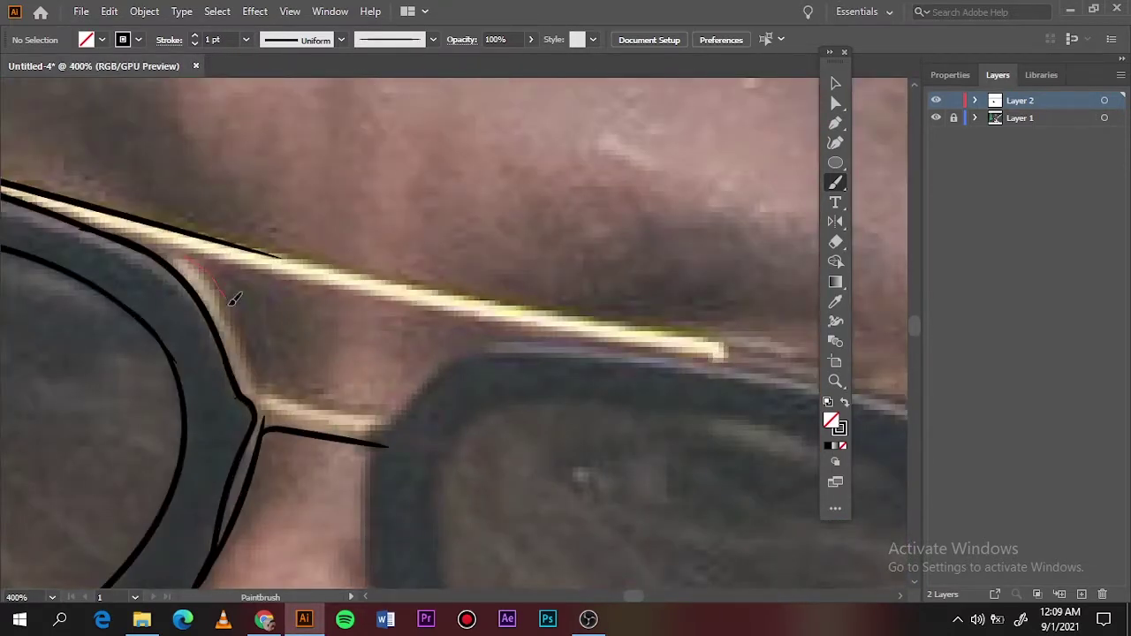
- Trace along the temple arm and extend the line along the right lens rim
left_click_drag(231, 302, 410, 428)
left_click_drag(565, 327, 707, 357)
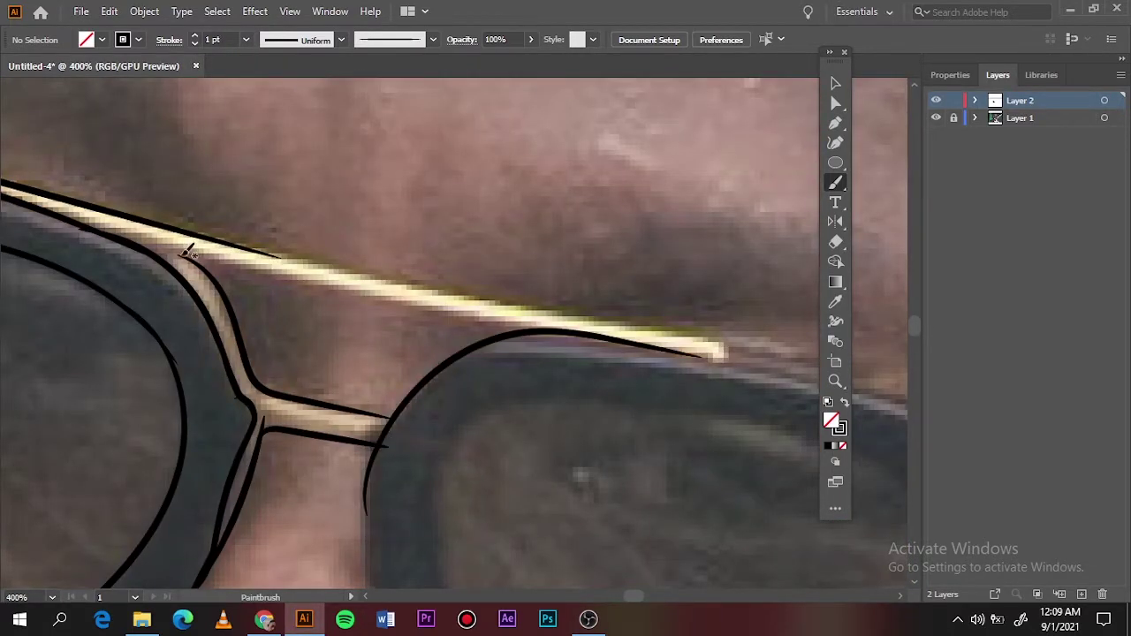
scroll(265, 291, "right", 3)
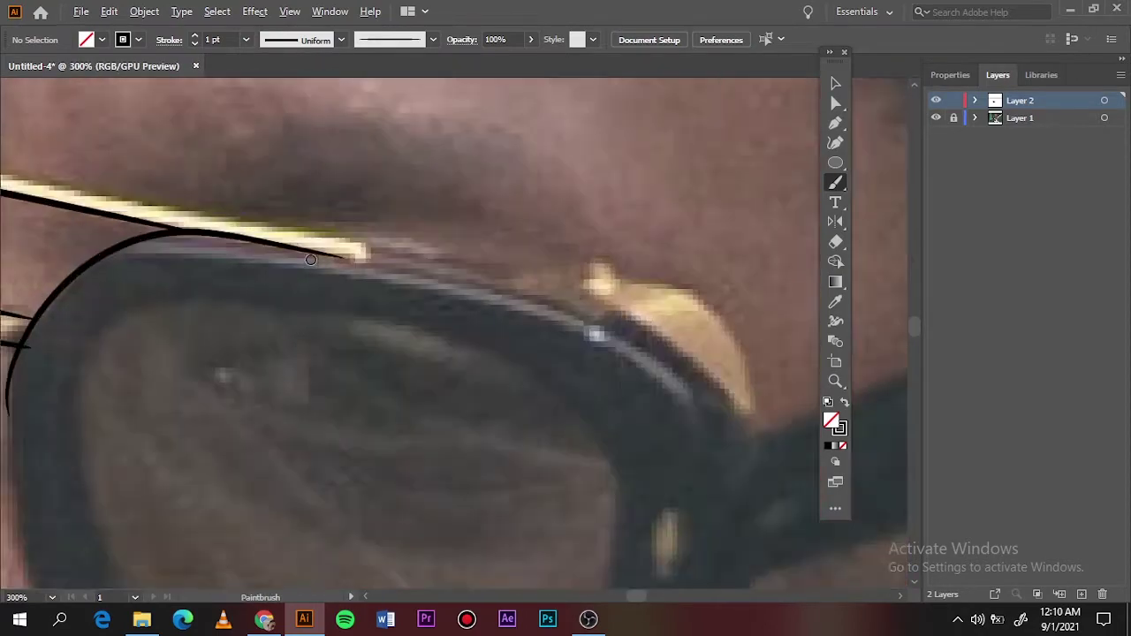
scroll(329, 307, "down", 1)
scroll(195, 270, "down", 1)
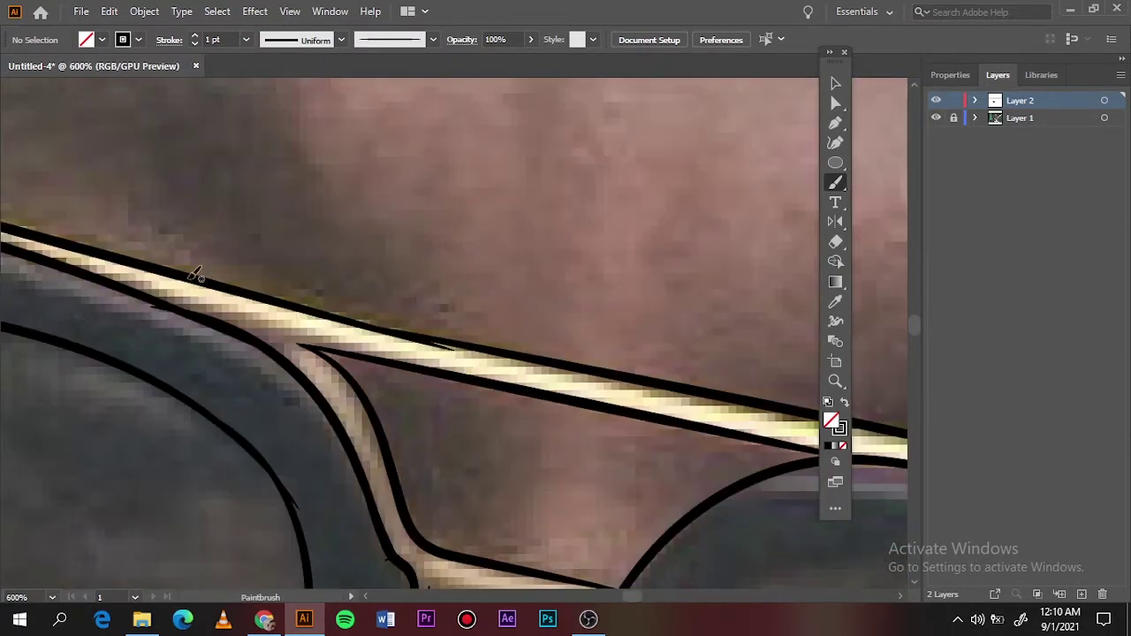
scroll(535, 354, "down", 1)
scroll(250, 182, "up", 3)
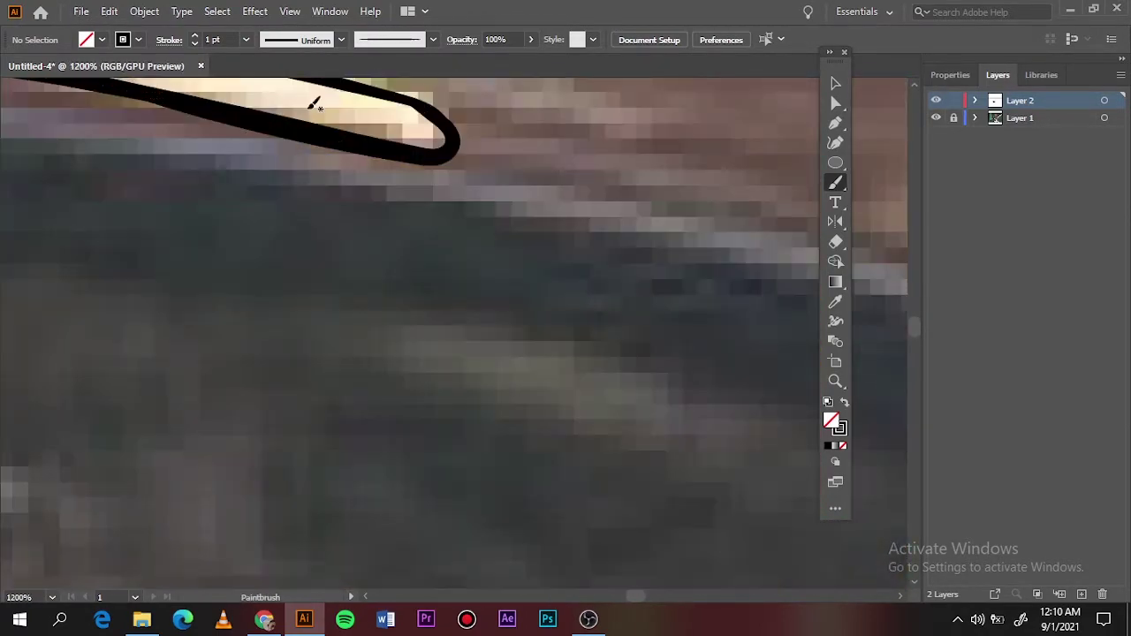
scroll(316, 101, "down", 3)
scroll(274, 81, "up", 2)
- Outline the right lens's bottom edge, undoing one stray stroke, and extend it upward
left_click_drag(368, 403, 375, 414)
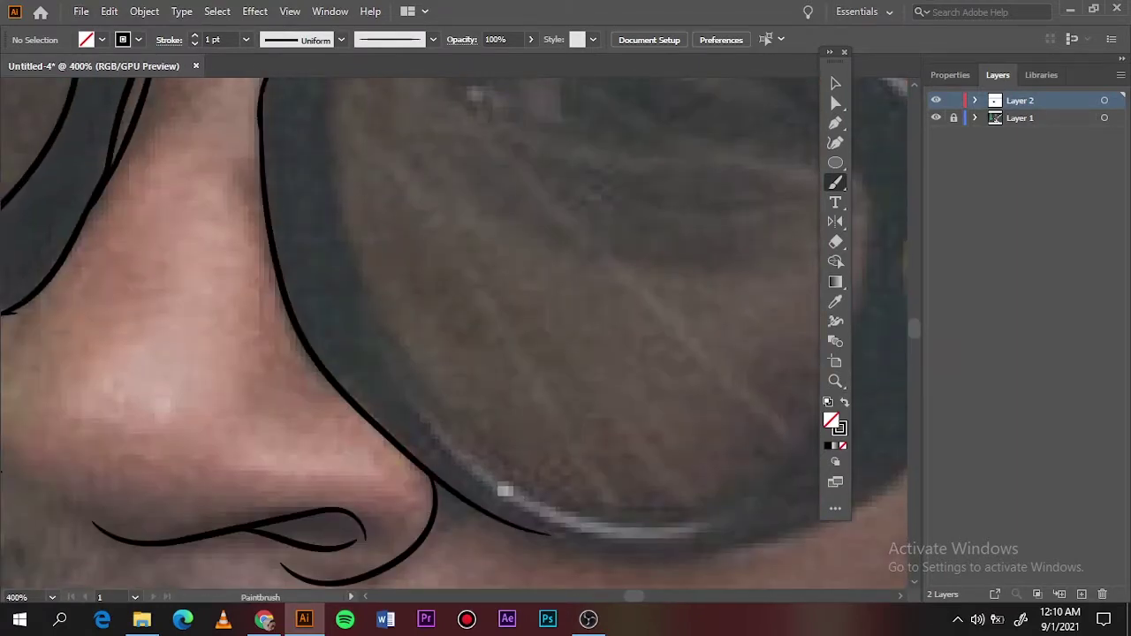
scroll(376, 413, "right", 5)
left_click_drag(598, 303, 80, 495)
key("ctrl+z")
mouse_move(2, 429)
left_mouse_down()
mouse_move(253, 541)
mouse_move(552, 360)
left_mouse_up()
left_click_drag(625, 302, 625, 332)
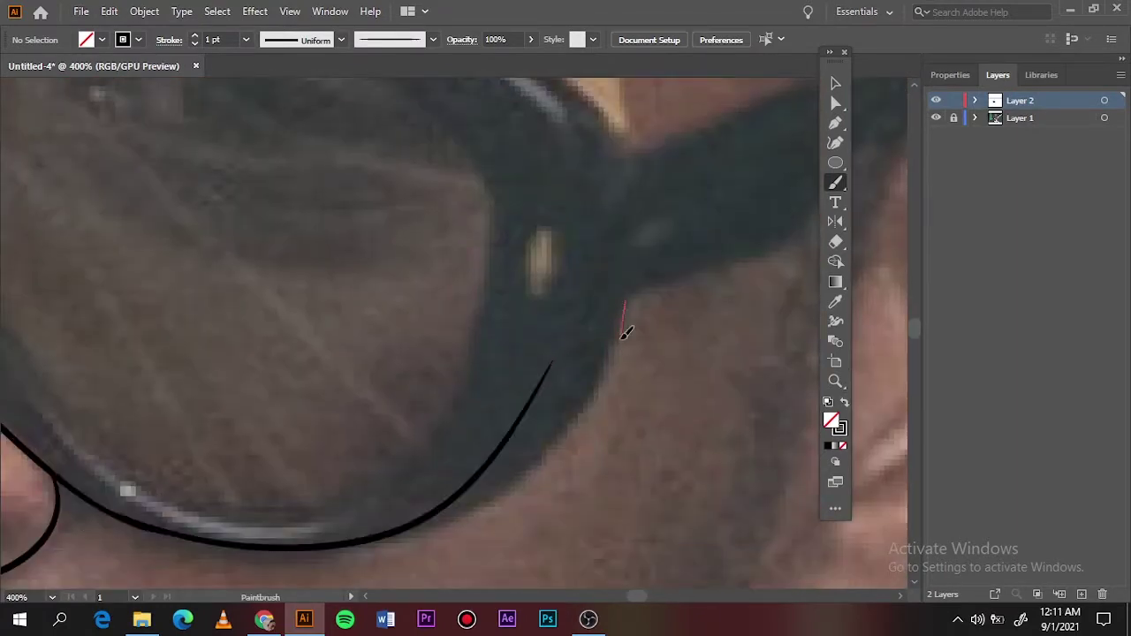
scroll(198, 534, "down", 4)
scroll(590, 318, "up", 4)
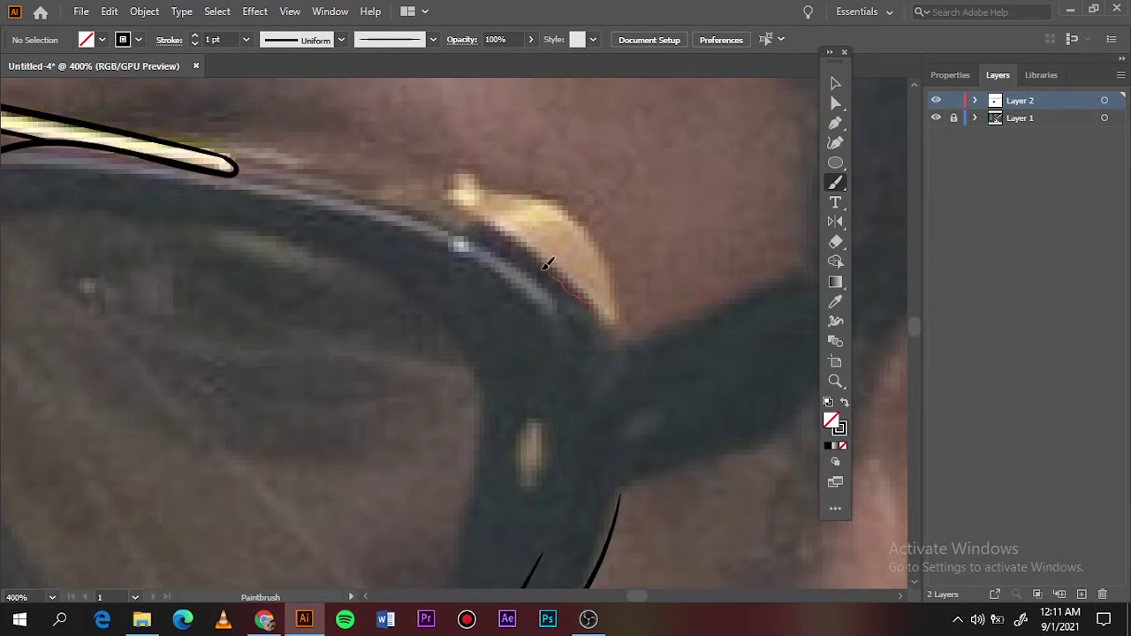
- Extend the upper rim line to the lens end and outline the gold frame highlight
left_click_drag(546, 263, 239, 172)
left_click_drag(614, 322, 484, 185)
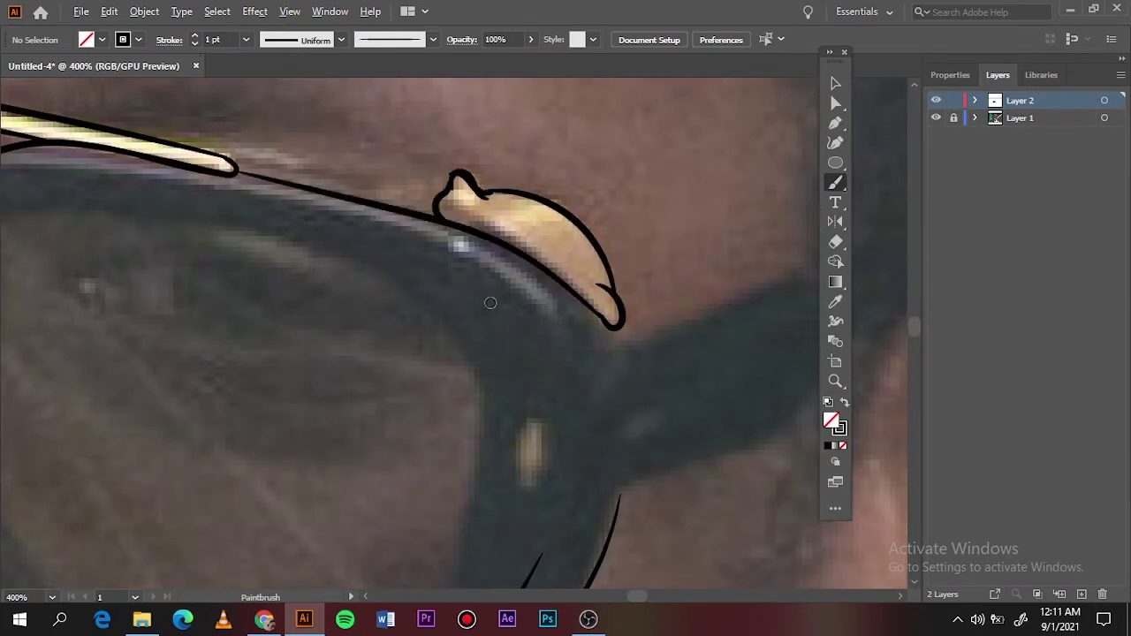
scroll(490, 303, "down", 4)
scroll(612, 291, "down", 4)
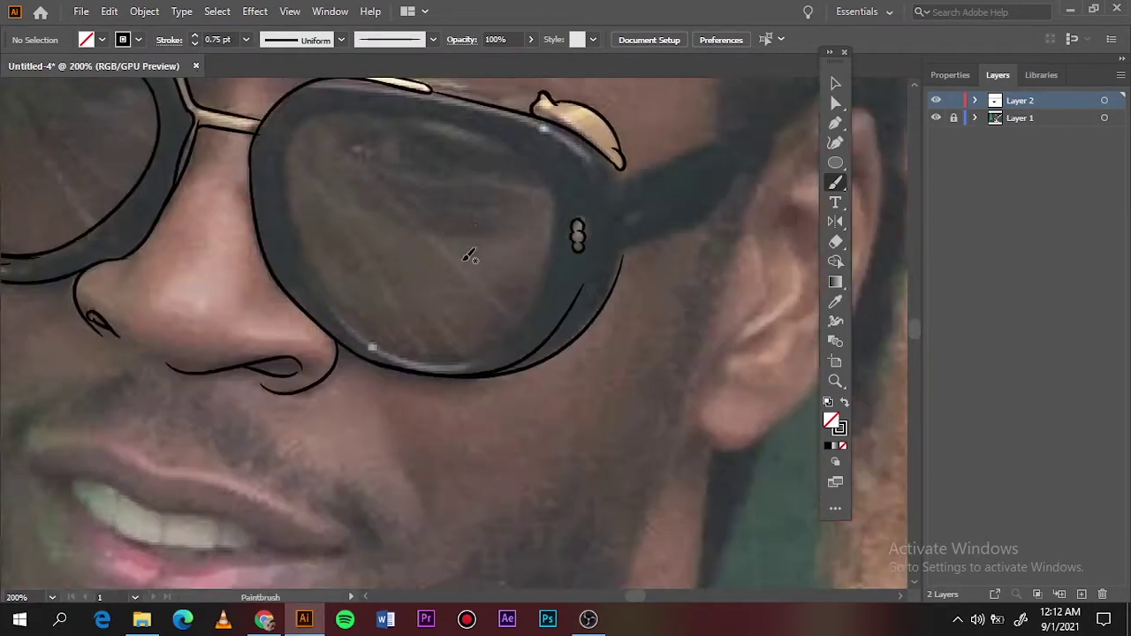
scroll(470, 315, "up", 3)
- Draw the inner rim lines around the left, top and right sides of the right lens
left_click_drag(225, 203, 358, 562)
left_click_drag(213, 212, 197, 240)
left_click_drag(193, 302, 198, 254)
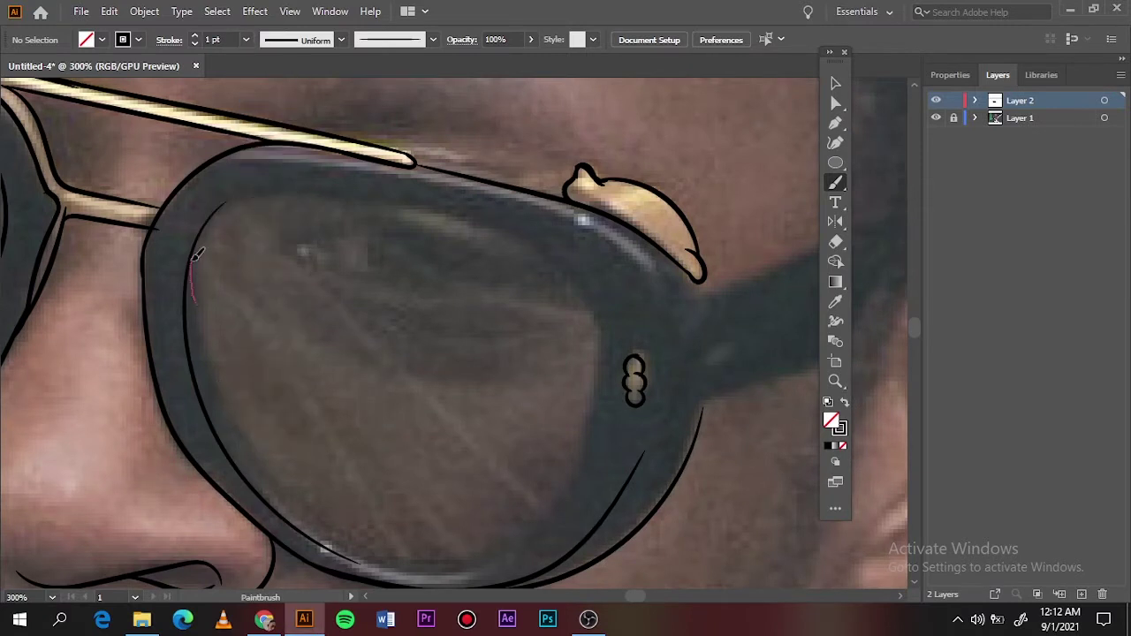
left_click_drag(471, 208, 601, 340)
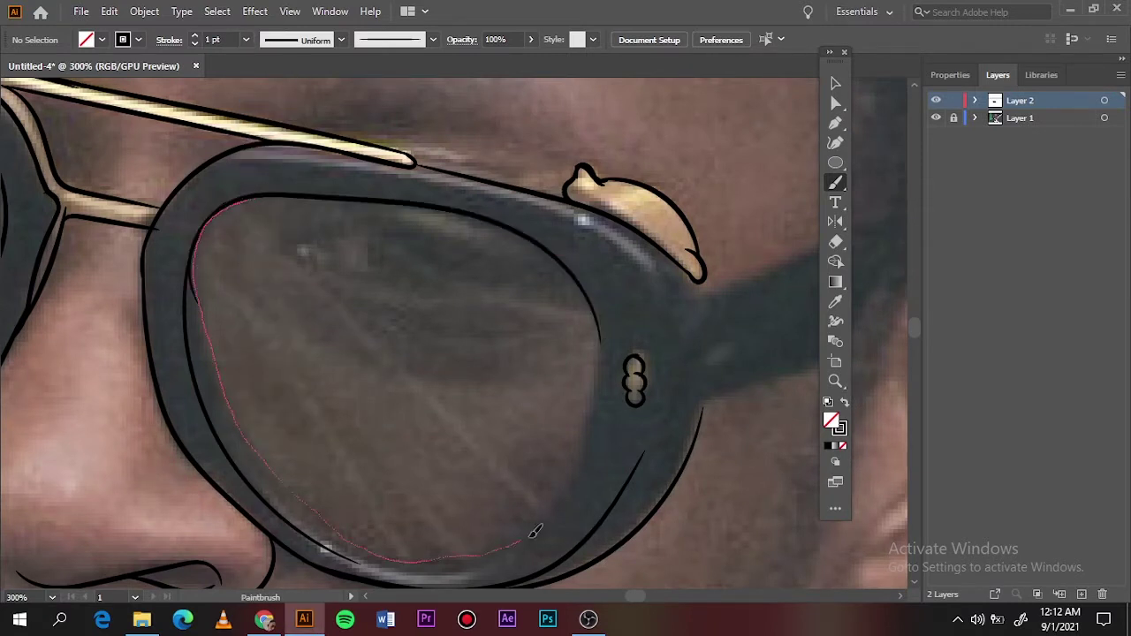
mouse_move(201, 253)
left_mouse_down()
mouse_move(222, 404)
mouse_move(327, 539)
left_mouse_up()
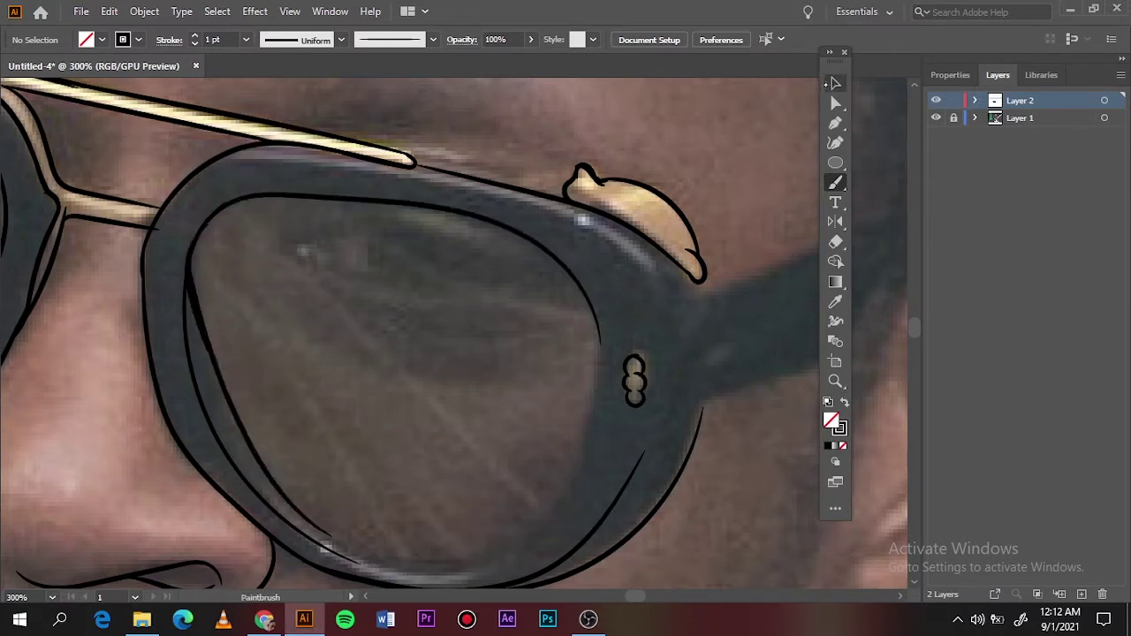
left_click_drag(593, 292, 590, 283)
- Outline the temple arm's top and lower edges and the hinge where it meets the frame
key("ctrl+0")
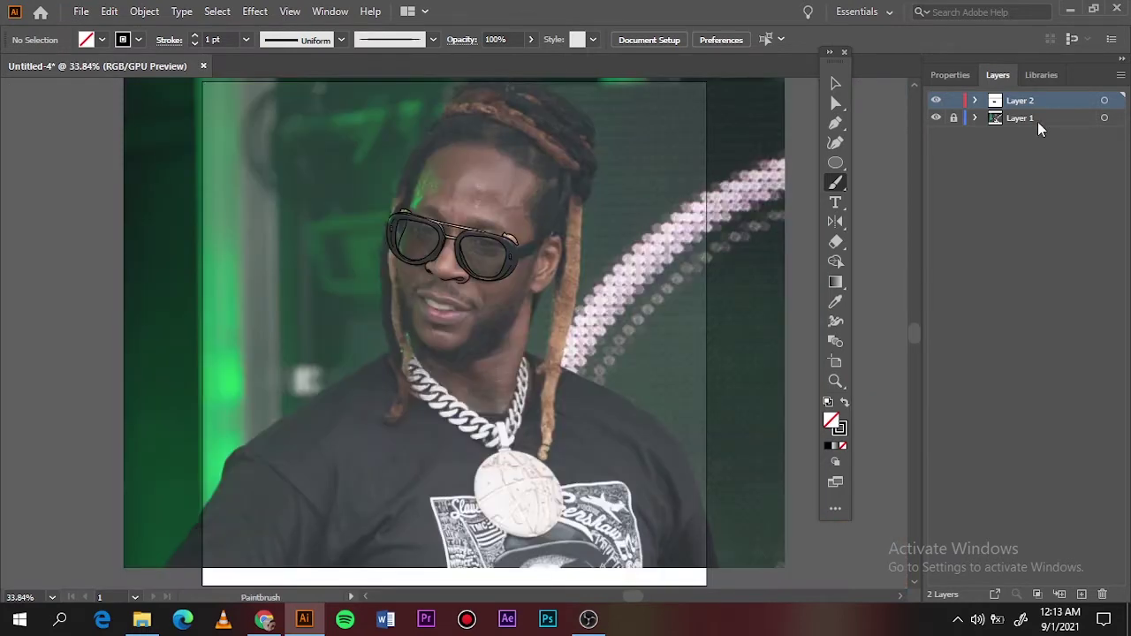
left_click(936, 118)
scroll(536, 326, "up", 5)
scroll(536, 326, "right", 3)
left_click_drag(328, 399, 442, 296)
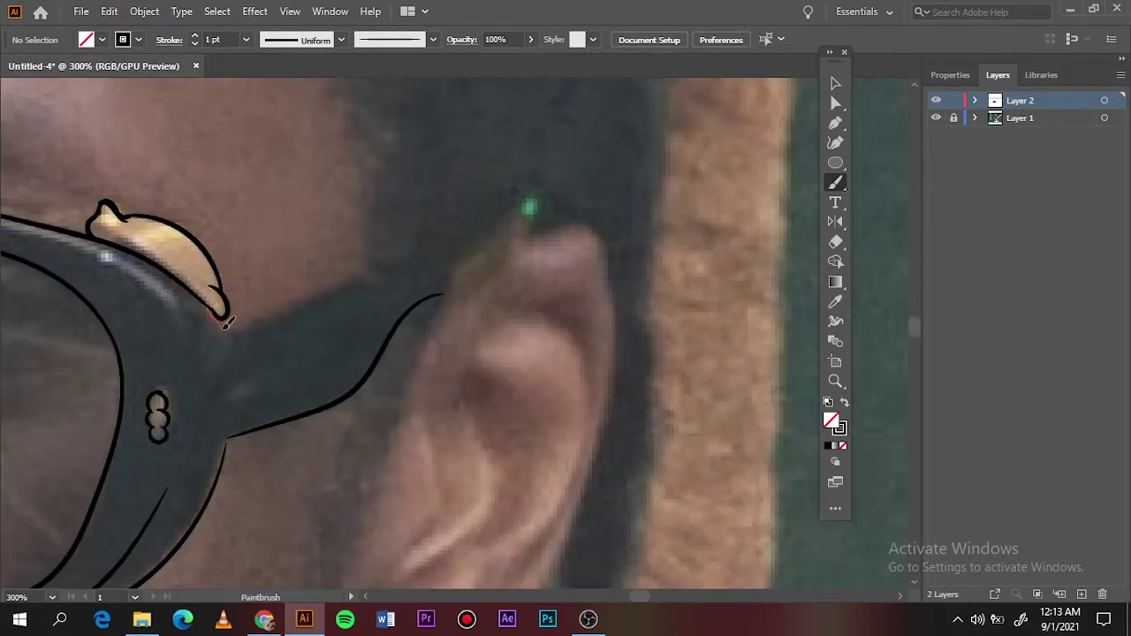
left_click_drag(433, 232, 208, 327)
scroll(202, 391, "left", 1)
scroll(177, 252, "up", 5, "alt")
left_click_drag(332, 227, 504, 352)
scroll(277, 183, "down", 1, "alt")
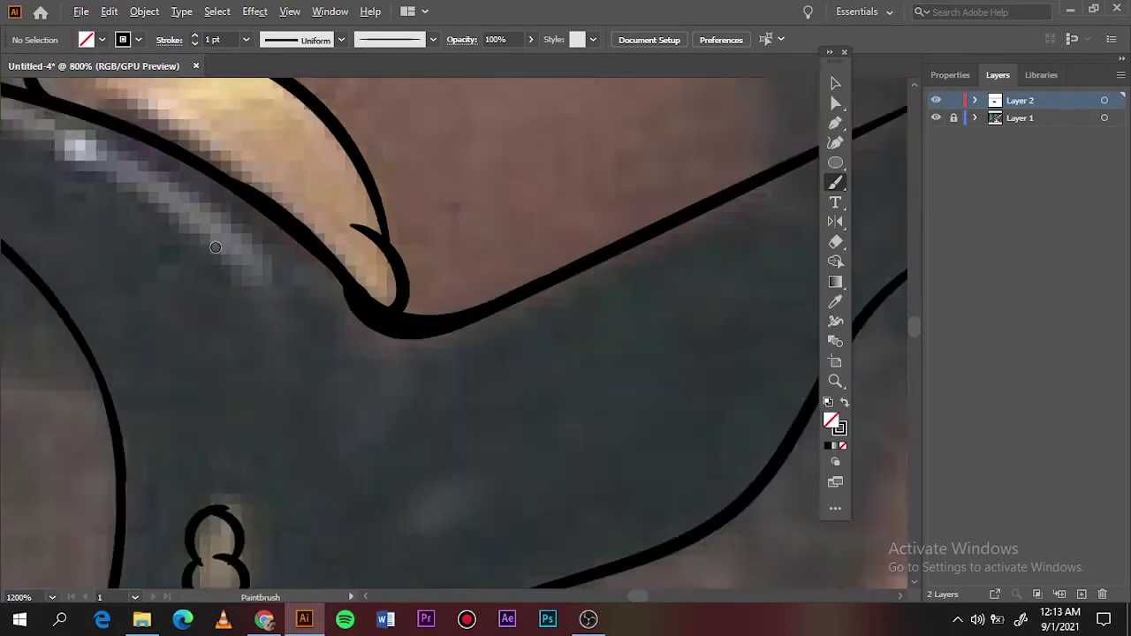
scroll(295, 290, "down", 1, "alt")
left_click_drag(323, 523, 322, 525)
- Trace the ear's outer edge and three inner-ear lines, then begin the lower lip outline
scroll(323, 523, "down", 2, "alt")
scroll(371, 416, "down", 1, "alt")
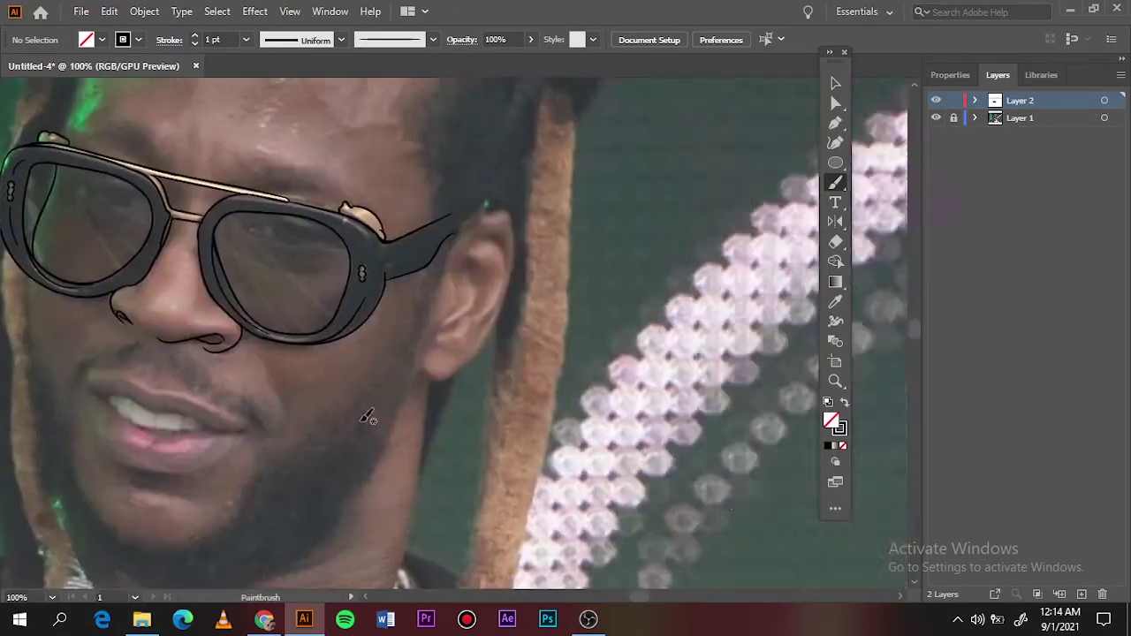
scroll(492, 129, "up", 2, "alt")
left_click_drag(526, 313, 359, 440)
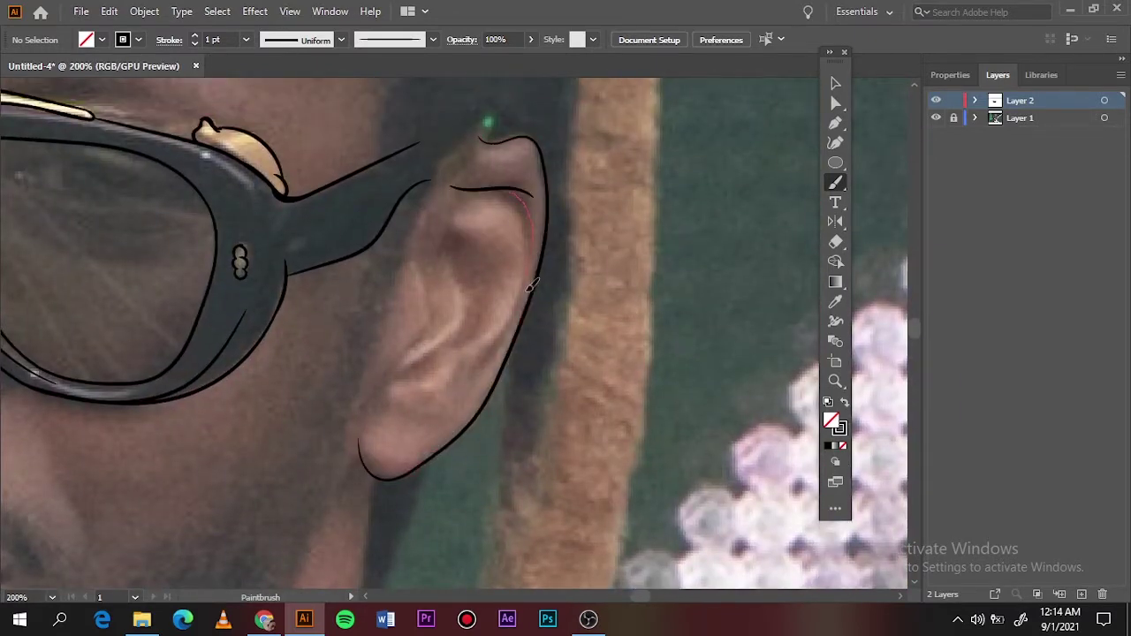
left_click_drag(530, 284, 528, 290)
left_click_drag(495, 238, 405, 380)
left_click_drag(442, 252, 393, 367)
scroll(537, 243, "down", 5, "alt")
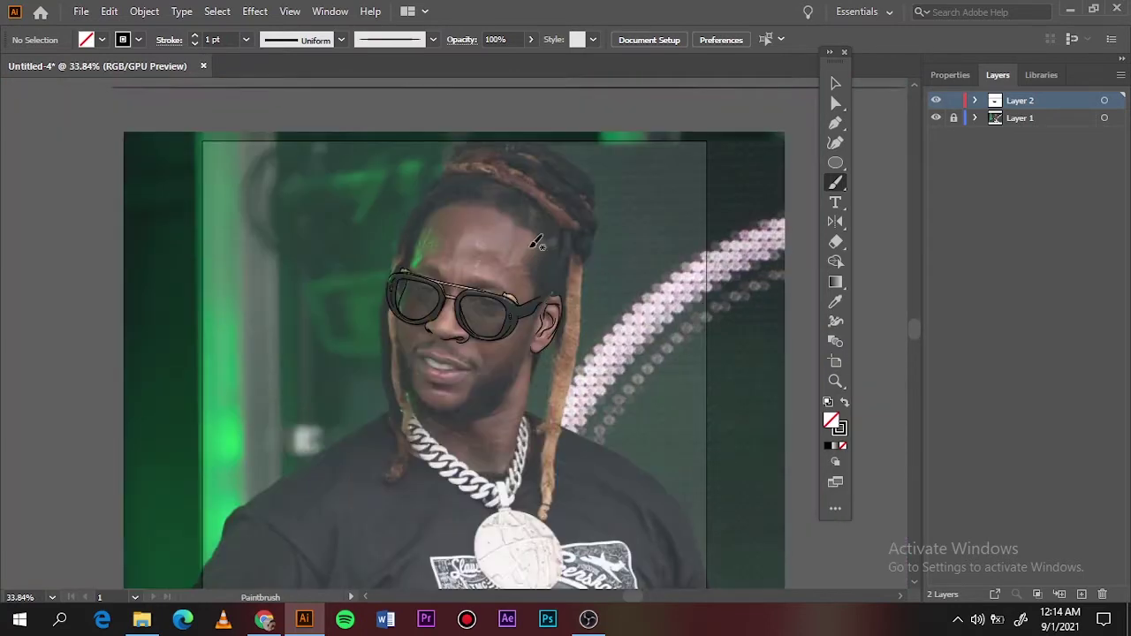
scroll(536, 243, "up", 3, "alt")
scroll(456, 409, "up", 3, "alt")
left_click_drag(143, 300, 183, 461)
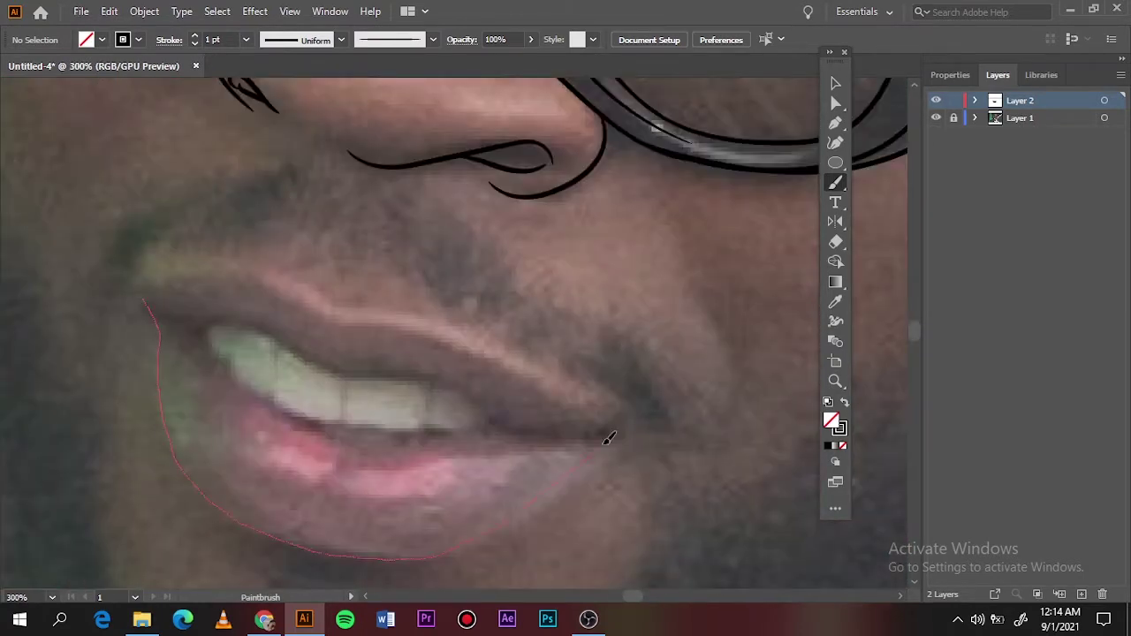
- Draw the upper lip line and a short lip detail, switching to a thinner stroke weight
mouse_move(144, 300)
left_mouse_down()
mouse_move(389, 366)
mouse_move(543, 433)
left_mouse_up()
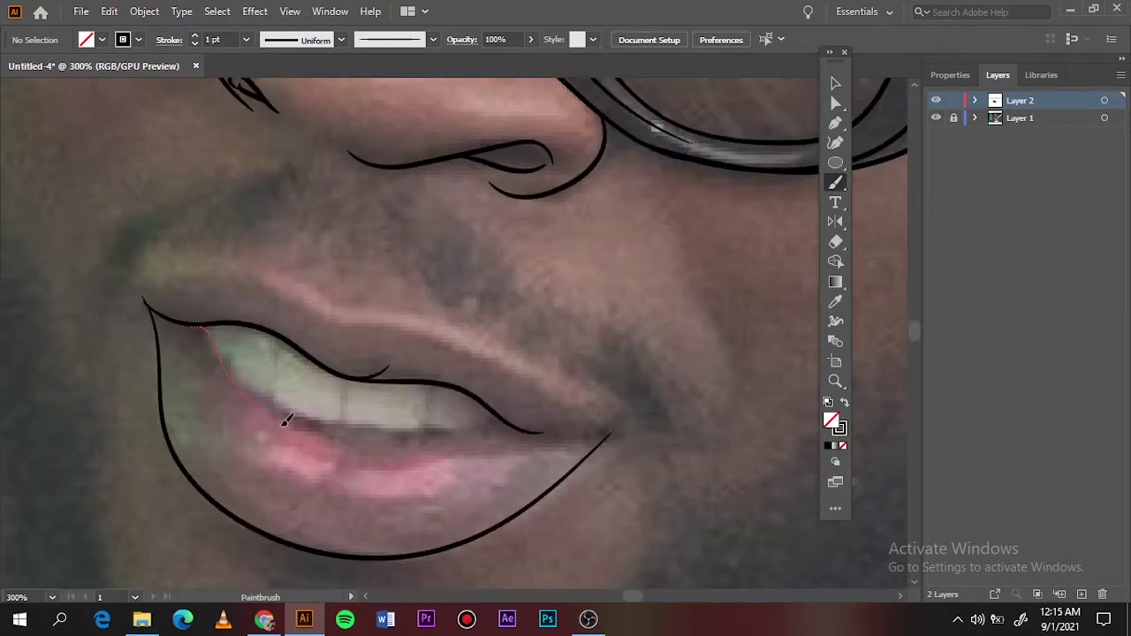
scroll(285, 422, "up", 2, "alt")
mouse_move(173, 261)
left_mouse_down()
mouse_move(243, 343)
mouse_move(353, 387)
left_mouse_up()
left_click(246, 39)
left_click(296, 111)
scroll(291, 349, "up", 2, "alt")
- Draw the bumpy teeth line, undoing two stray inner-lip strokes
mouse_move(217, 168)
left_mouse_down()
mouse_move(437, 376)
mouse_move(727, 326)
left_mouse_up()
scroll(470, 349, "right", 3)
key("ctrl+minus")
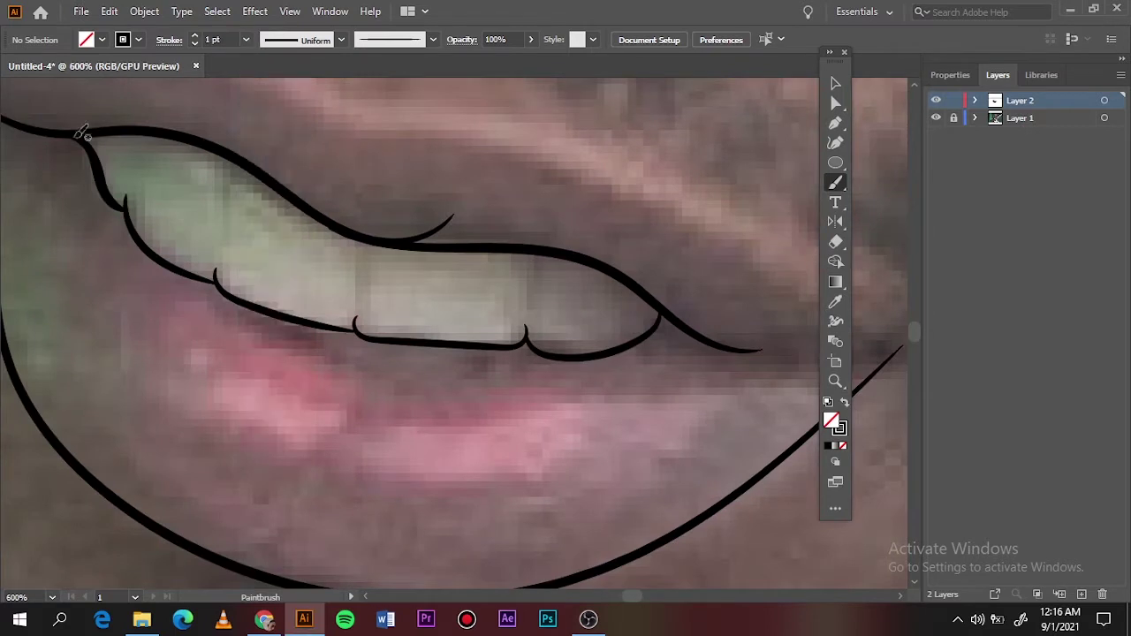
mouse_move(81, 133)
left_mouse_down()
mouse_move(374, 369)
mouse_move(669, 492)
left_mouse_up()
key("ctrl+z")
key("ctrl+z")
left_click_drag(44, 134, 382, 378)
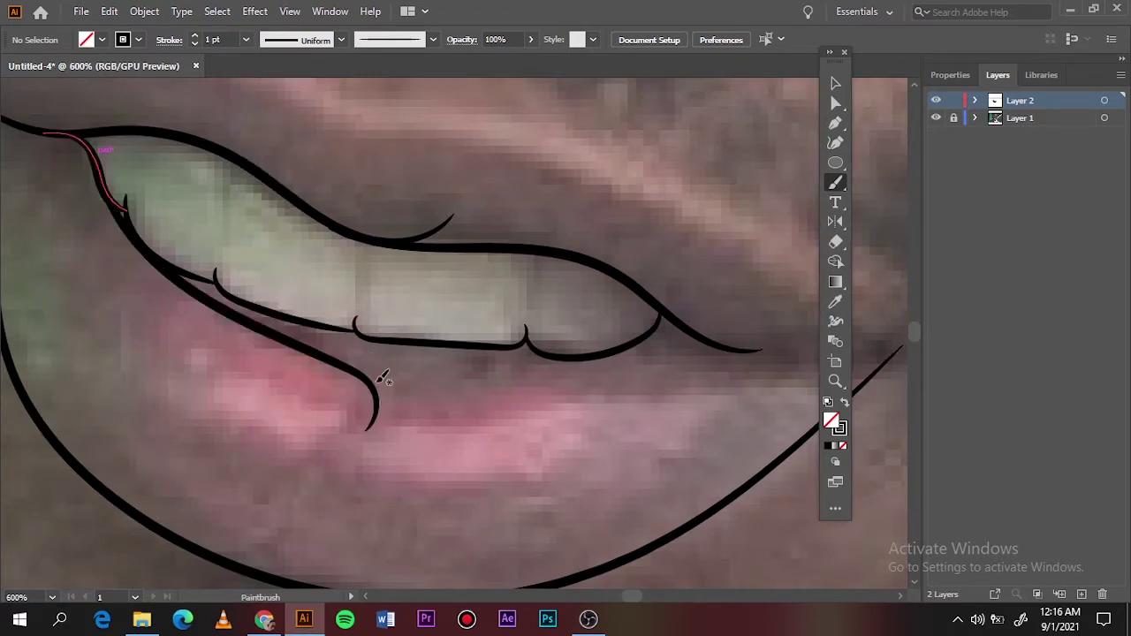
key("ctrl+z")
key("ctrl+z")
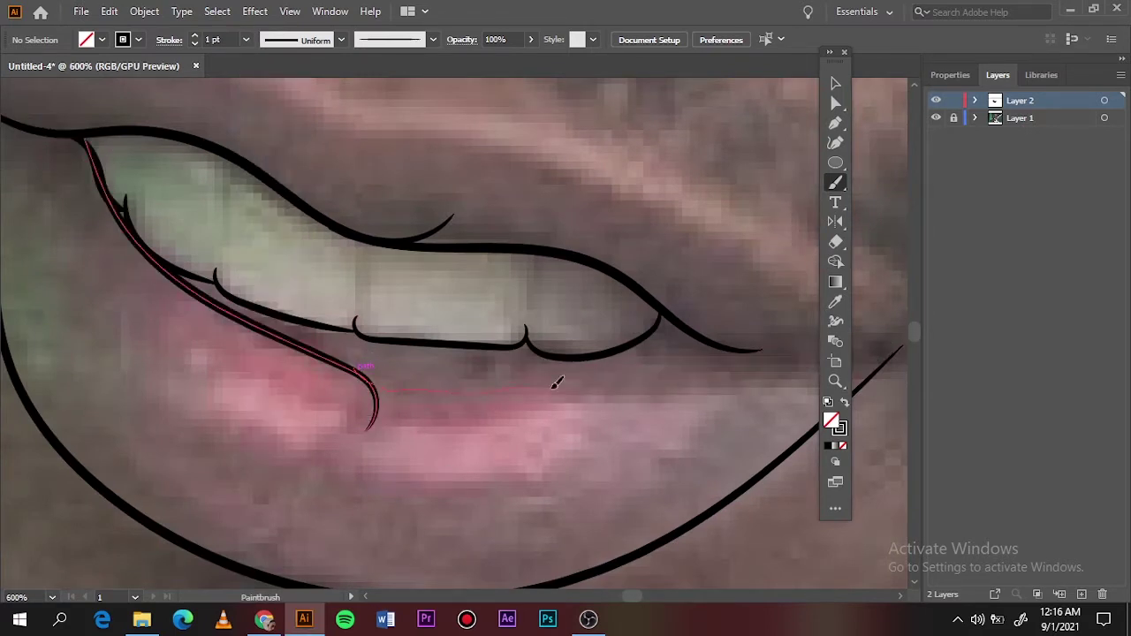
- Add the line between teeth and lower lip and the upper lip's top outline
key("ctrl+0")
scroll(442, 309, "up", 10)
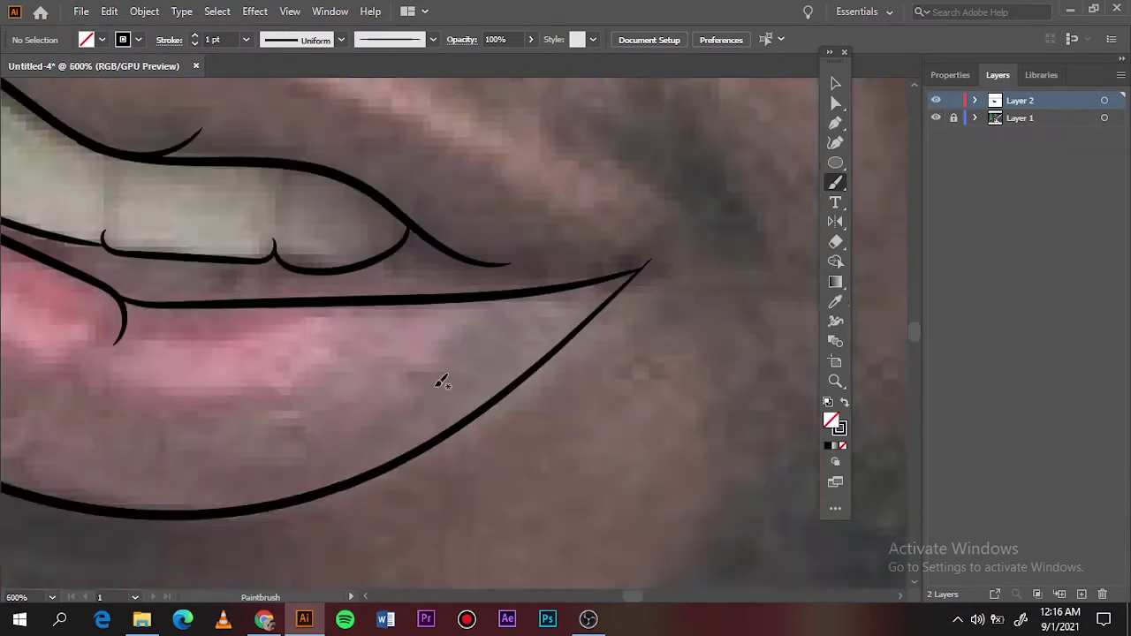
left_click_drag(562, 318, 698, 369)
scroll(530, 318, "up", 4)
scroll(381, 301, "left", 5)
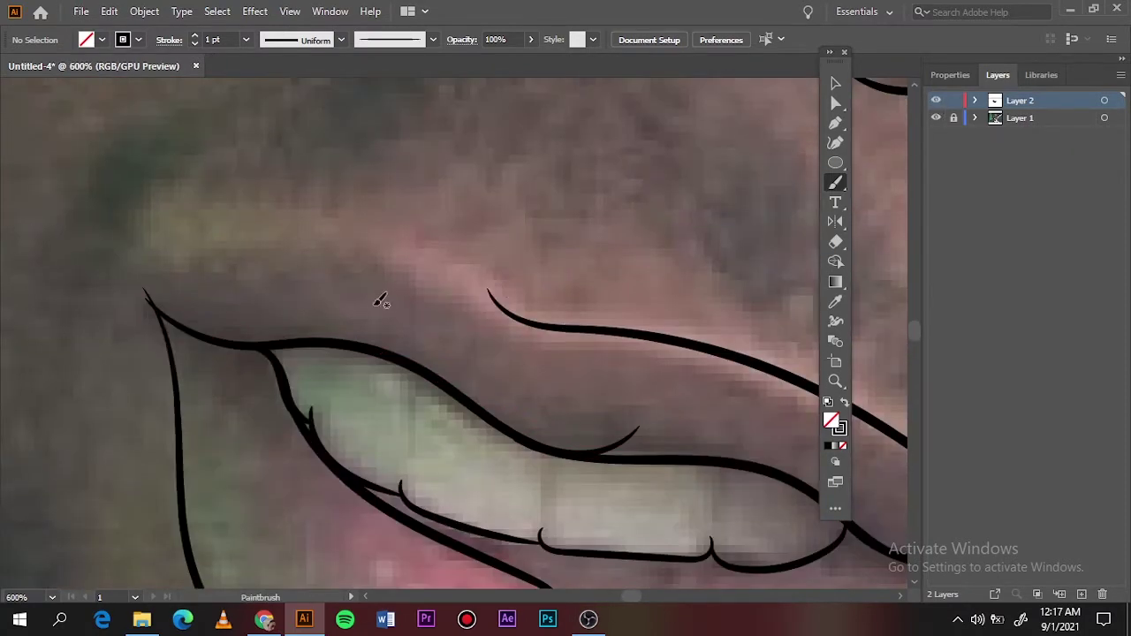
left_click_drag(172, 287, 151, 291)
- Start a small eye-shape highlight stroke inside the sunglass lens
scroll(266, 221, "up", 3)
scroll(265, 221, "down", 4)
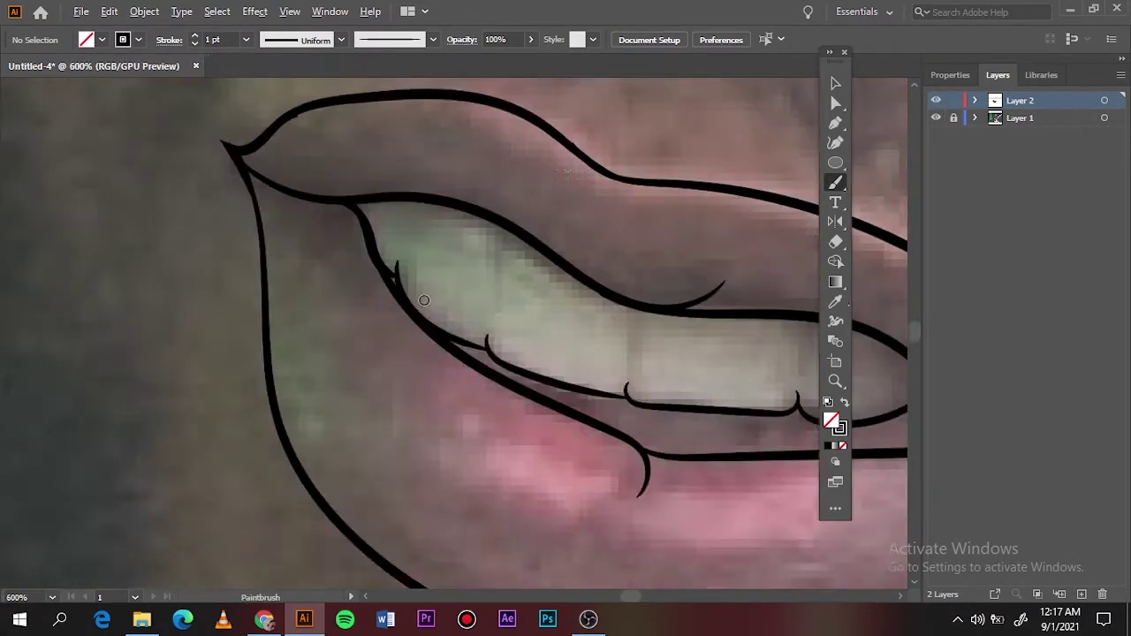
scroll(436, 407, "up", 6)
scroll(435, 407, "down", 5)
scroll(607, 430, "up", 2)
scroll(606, 430, "down", 5)
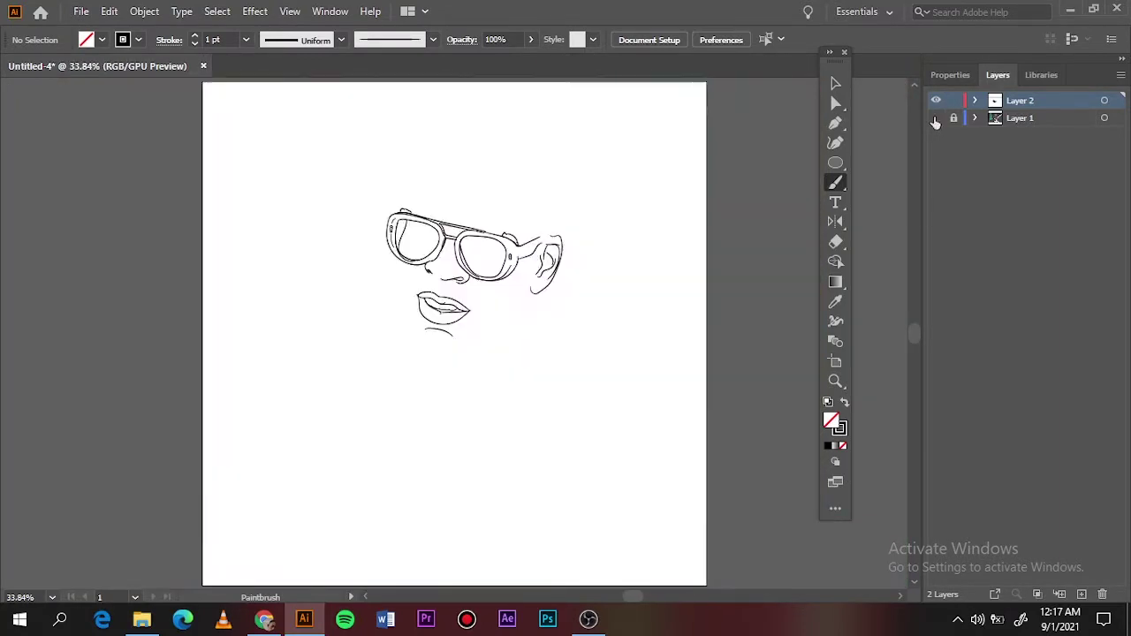
scroll(513, 256, "up", 5)
left_click_drag(487, 284, 487, 285)
scroll(89, 308, "up", 1)
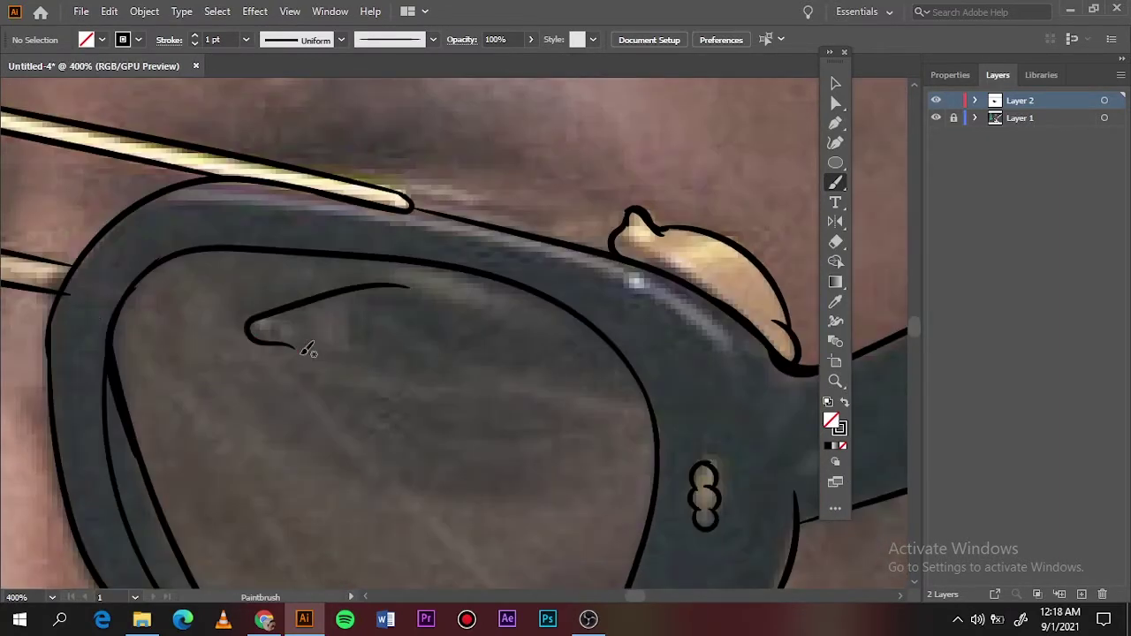
- Outline the eye inside the right lens and add strokes beneath it, toggling Layer 1 to compare
mouse_move(257, 323)
left_mouse_down()
mouse_move(610, 384)
mouse_move(450, 290)
left_mouse_up()
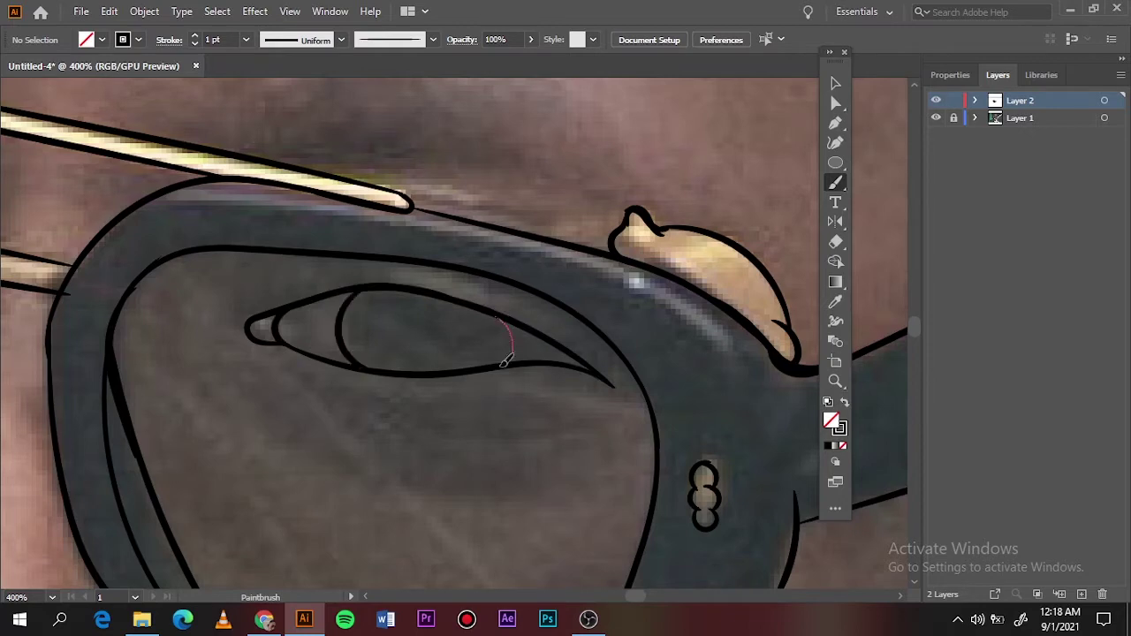
scroll(327, 294, "down", 2)
key("[")
mouse_move(521, 327)
left_mouse_down()
mouse_move(292, 296)
mouse_move(531, 389)
left_mouse_up()
key("ctrl+0")
left_click(935, 100)
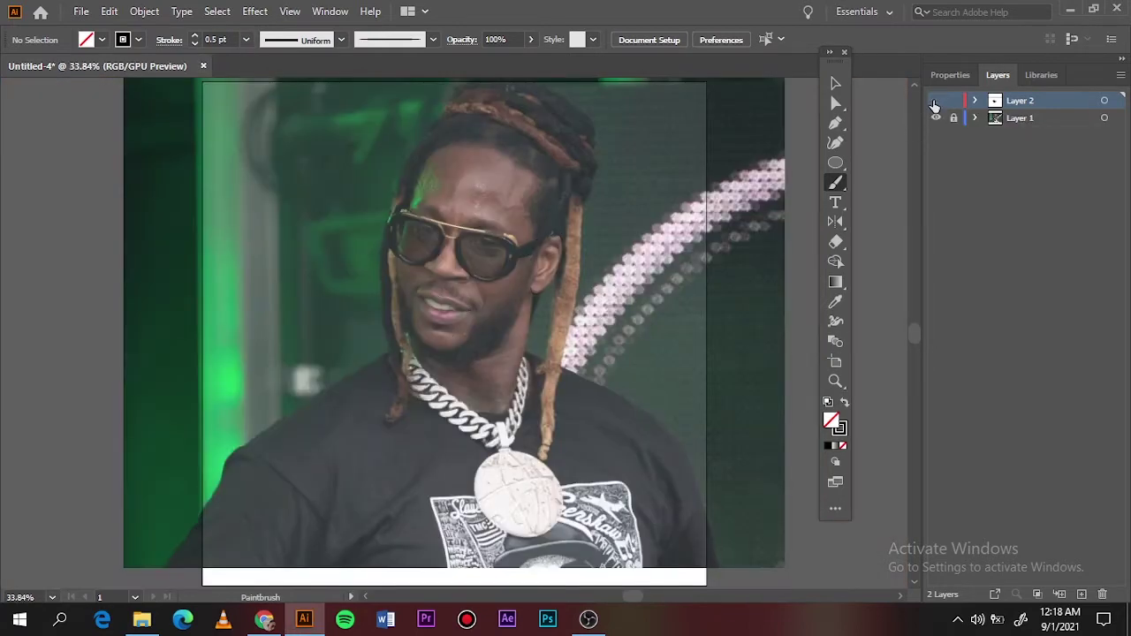
scroll(419, 220, "up", 5)
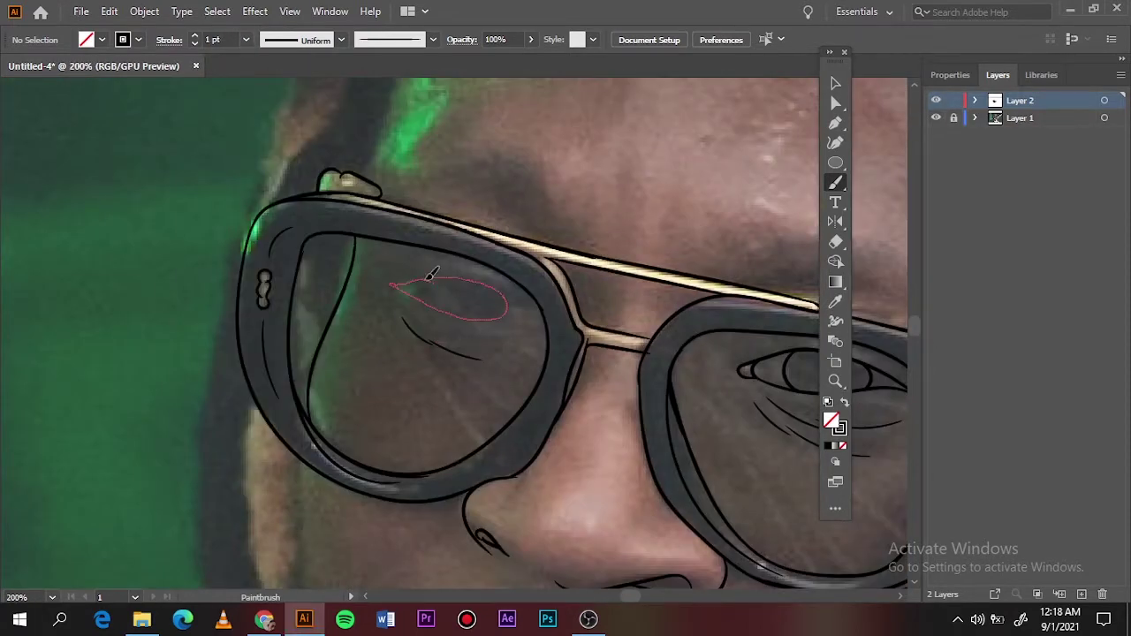
scroll(430, 274, "up", 2)
- Draw a thickened eye loop in the left lens with crease lines beneath, checking against the photo
mouse_move(534, 329)
left_mouse_down()
mouse_move(492, 303)
mouse_move(265, 285)
left_mouse_up()
scroll(412, 251, "up", 2)
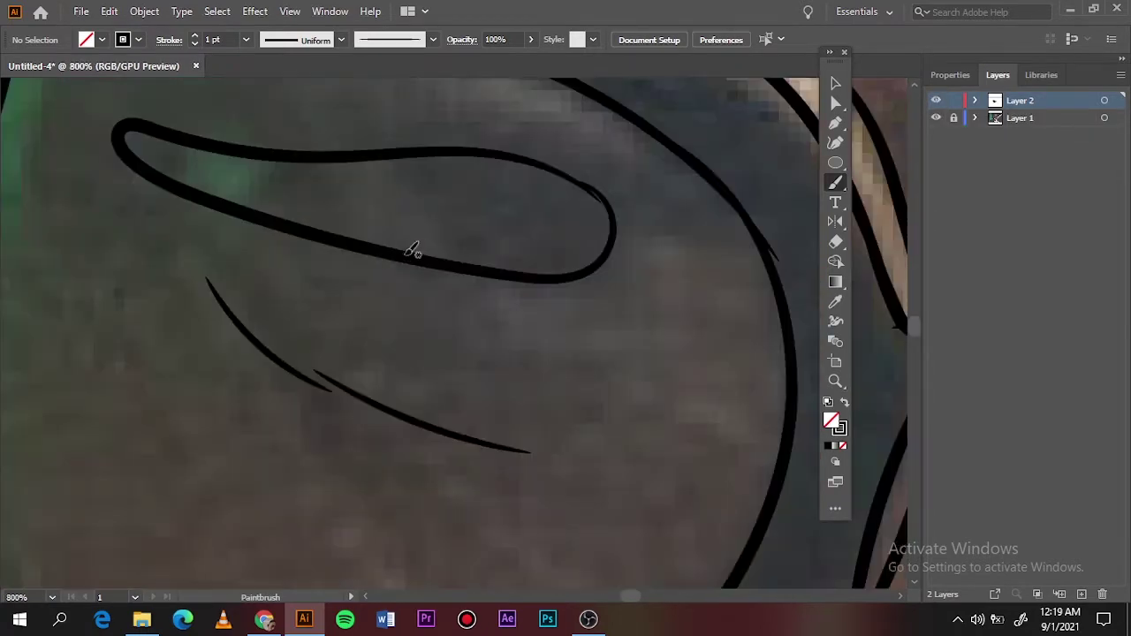
left_click_drag(412, 251, 380, 159)
left_click_drag(557, 177, 742, 254)
key("ctrl+0")
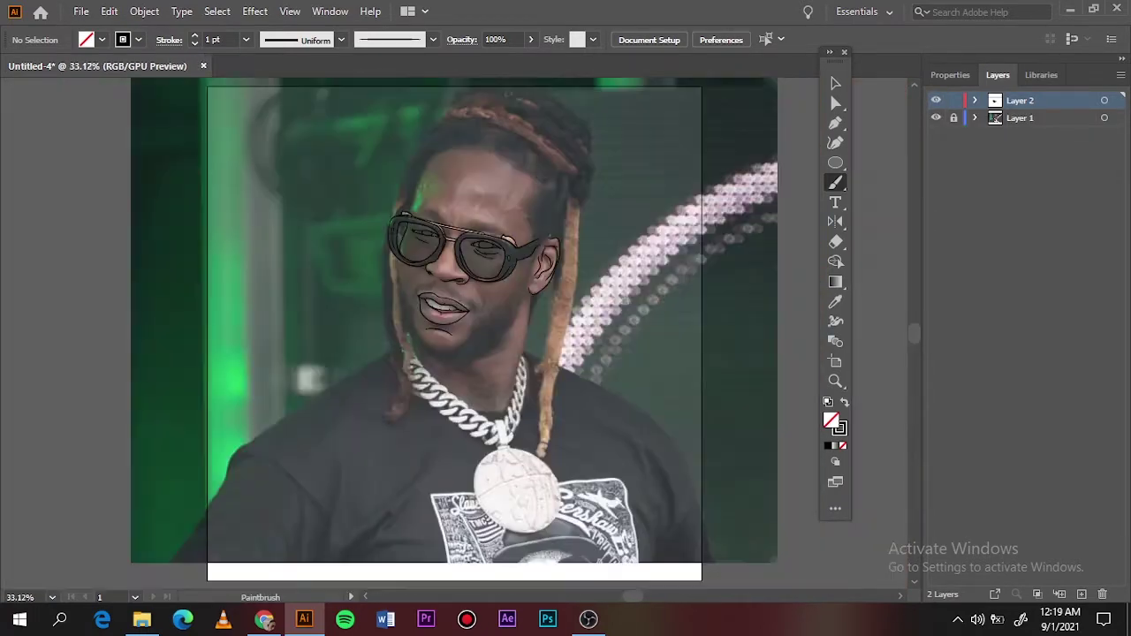
left_click(936, 118)
left_click(936, 118)
scroll(358, 256, "up", 5)
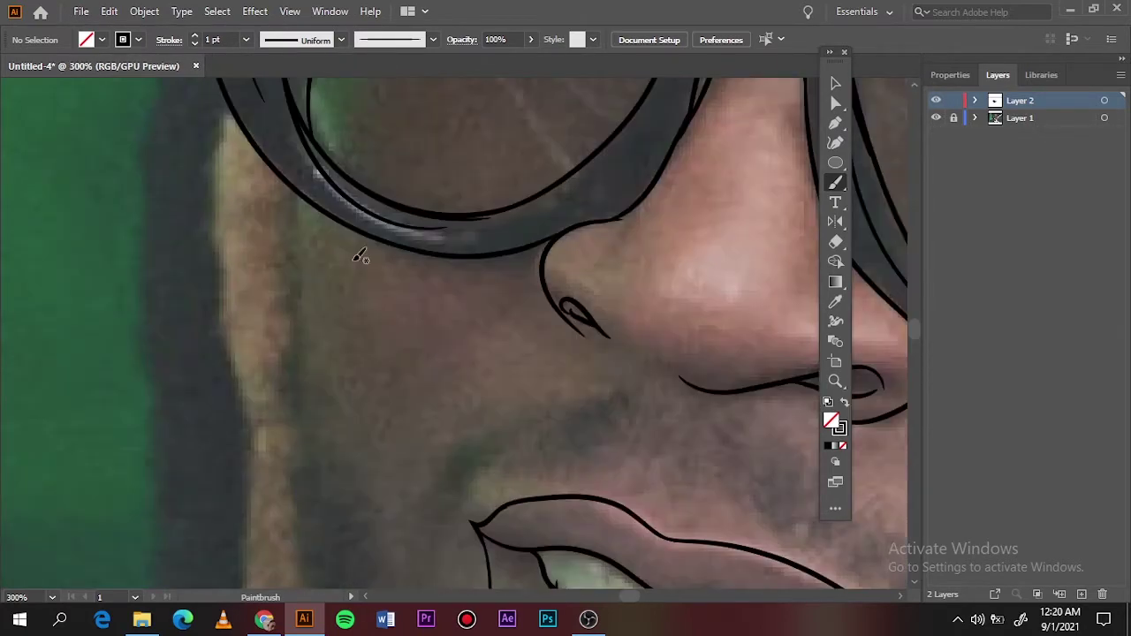
- Brush the jaw line down the left cheek
mouse_move(278, 172)
left_mouse_down()
mouse_move(302, 316)
mouse_move(294, 511)
left_mouse_up()
key("ctrl+0")
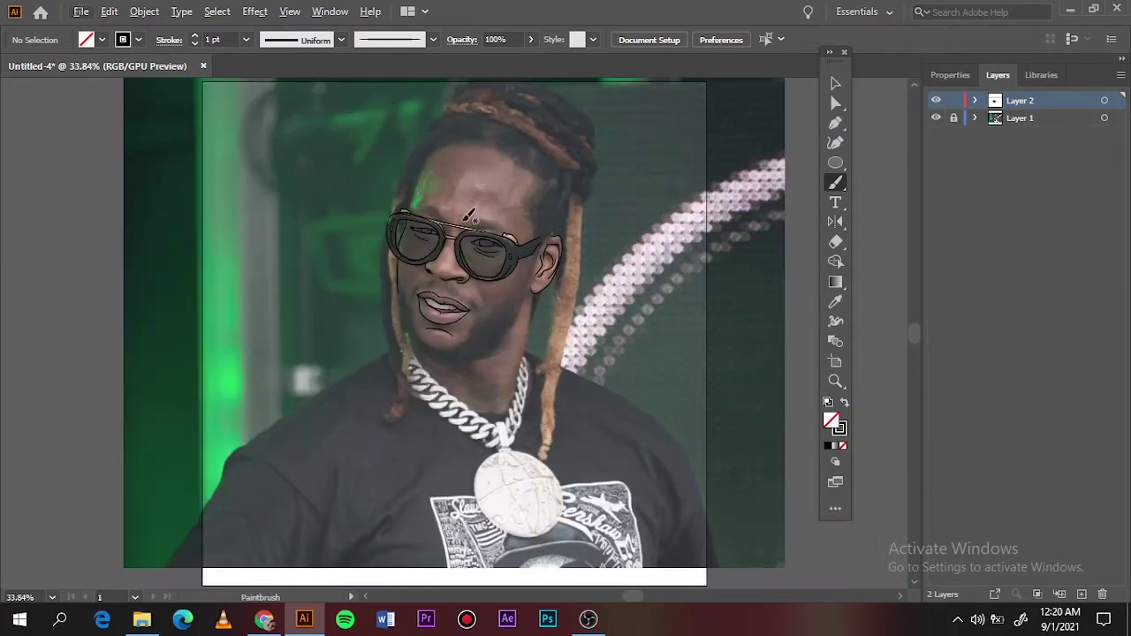
scroll(469, 216, "up", 5)
scroll(469, 216, "up", 5)
key("v")
key("ctrl+0")
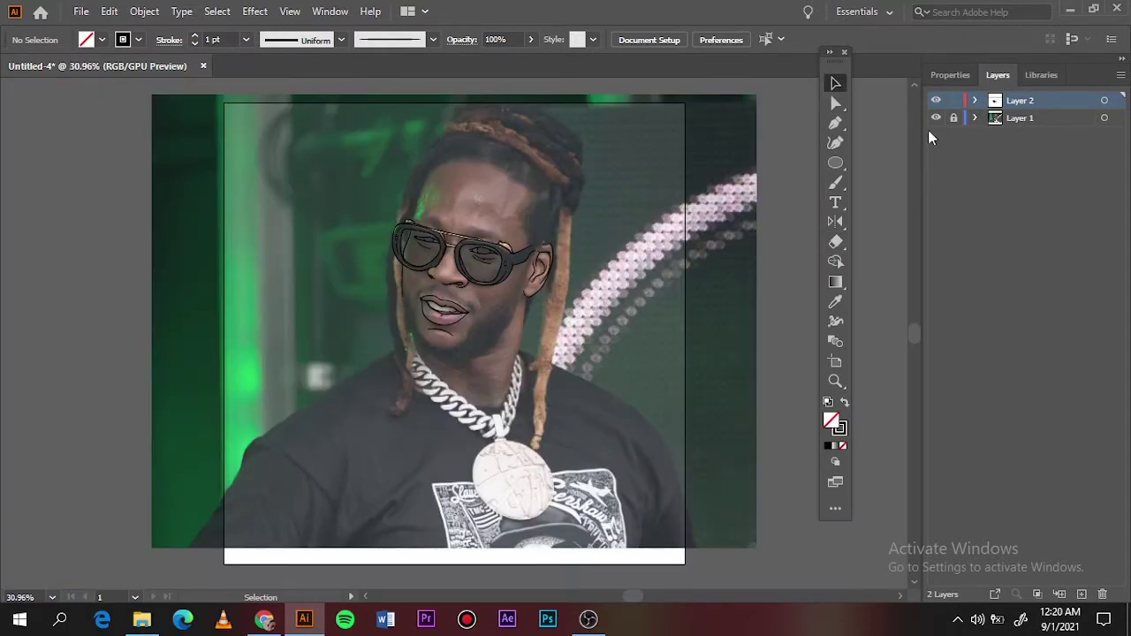
key("n")
scroll(440, 321, "up", 5)
- Pencil-draw a closed, black-filled nostril loop
scroll(378, 283, "up", 5)
left_click_drag(379, 283, 329, 299)
left_click_drag(393, 277, 380, 283)
scroll(384, 379, "down", 2)
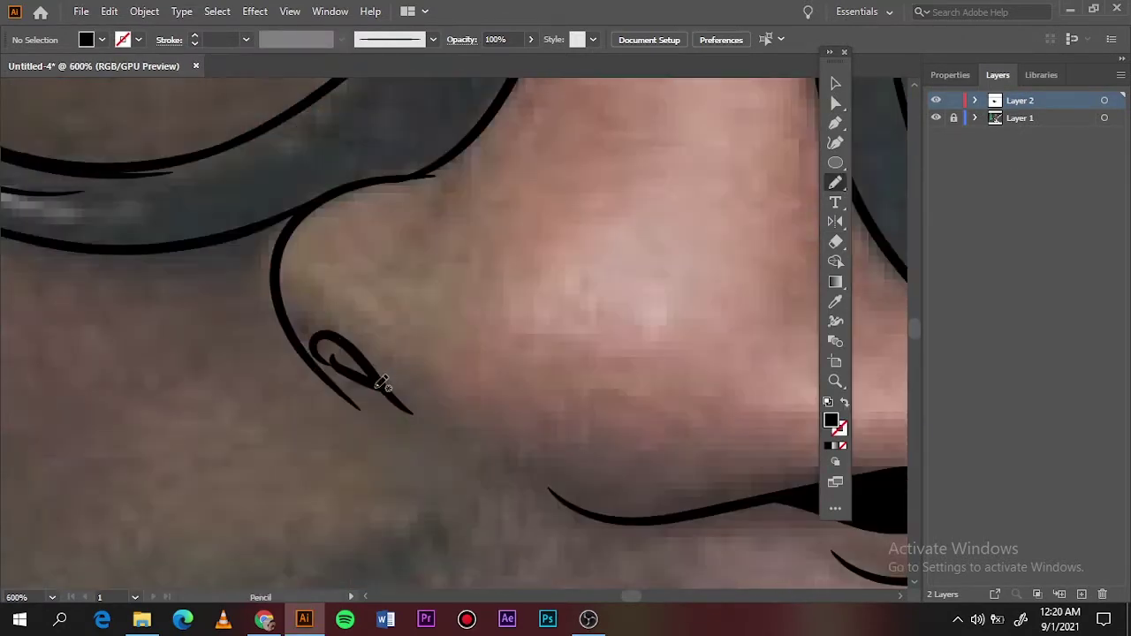
scroll(296, 185, "up", 5)
- Trace both eye shapes and fill them solid black, toggling the drawing to compare
mouse_move(352, 165)
left_mouse_down()
mouse_move(621, 421)
mouse_move(353, 167)
left_mouse_up()
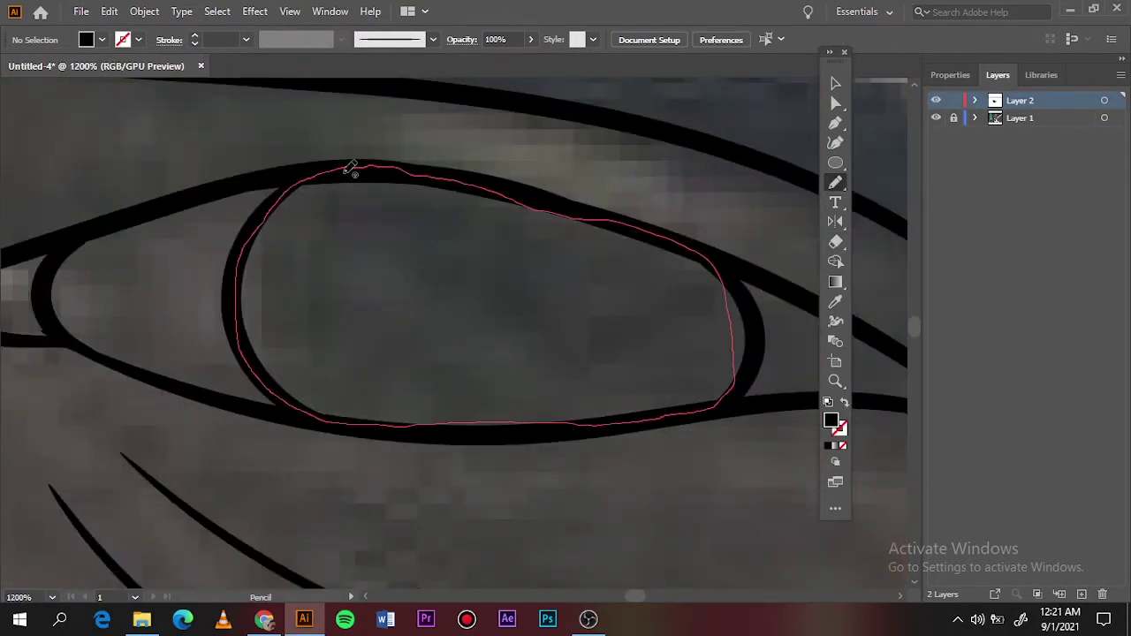
scroll(690, 341, "down", 3)
scroll(302, 228, "up", 3)
scroll(301, 228, "up", 1)
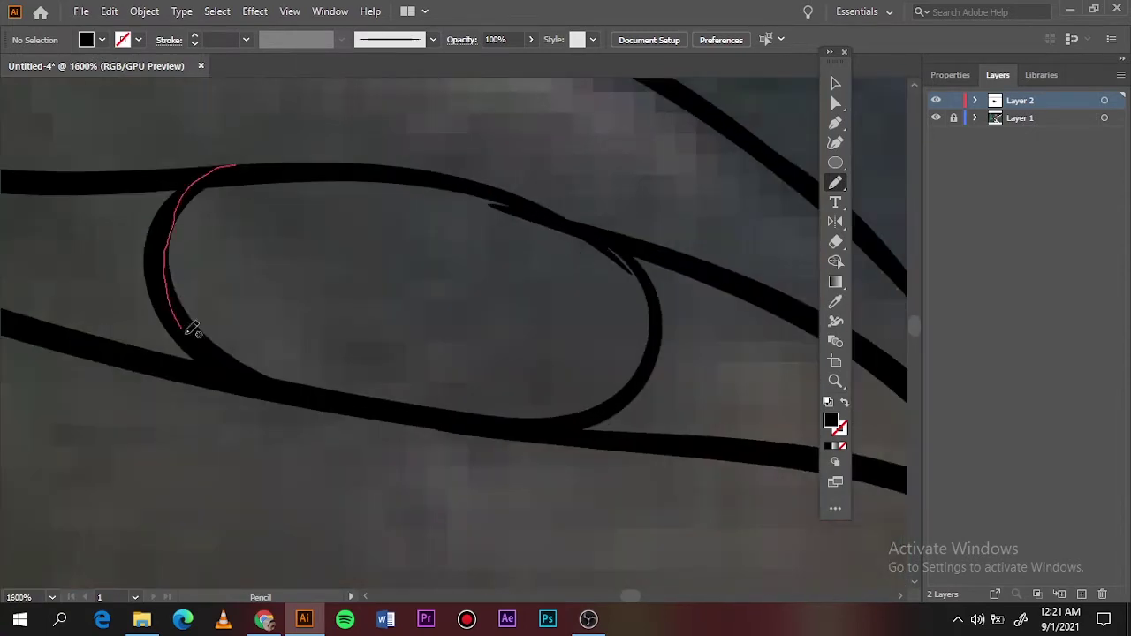
left_click_drag(239, 164, 243, 168)
scroll(243, 168, "down", 8)
left_click(938, 119, "alt")
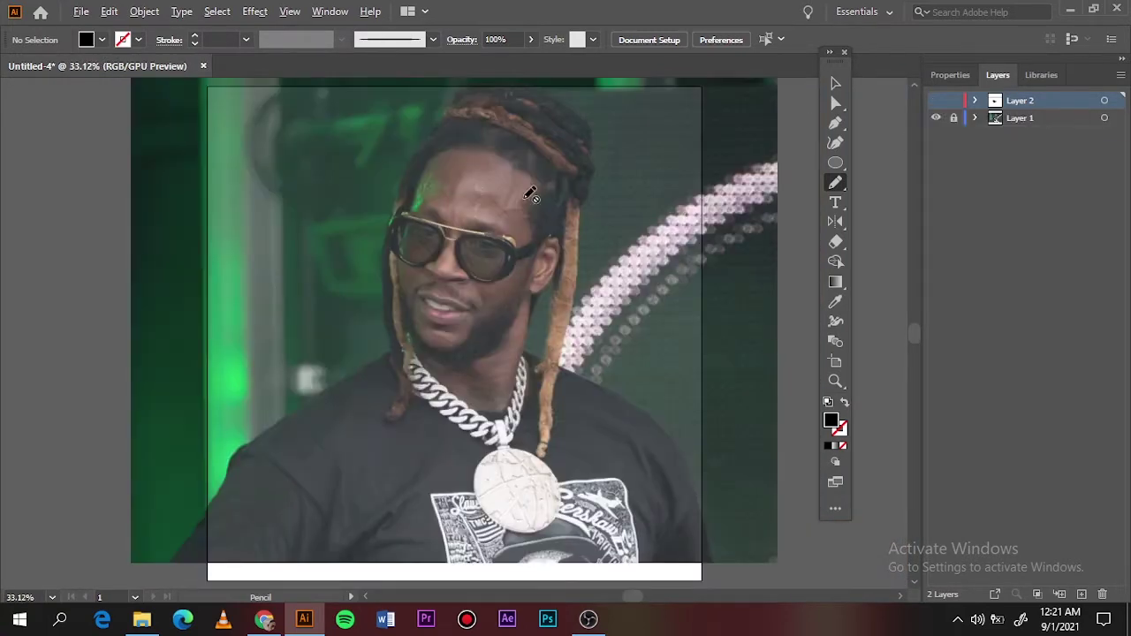
scroll(460, 247, "up", 5)
left_click(939, 118, "alt")
- With a stroke-only Paintbrush, draw the closed eye shape inside the left lens
key("v")
key("shift+x")
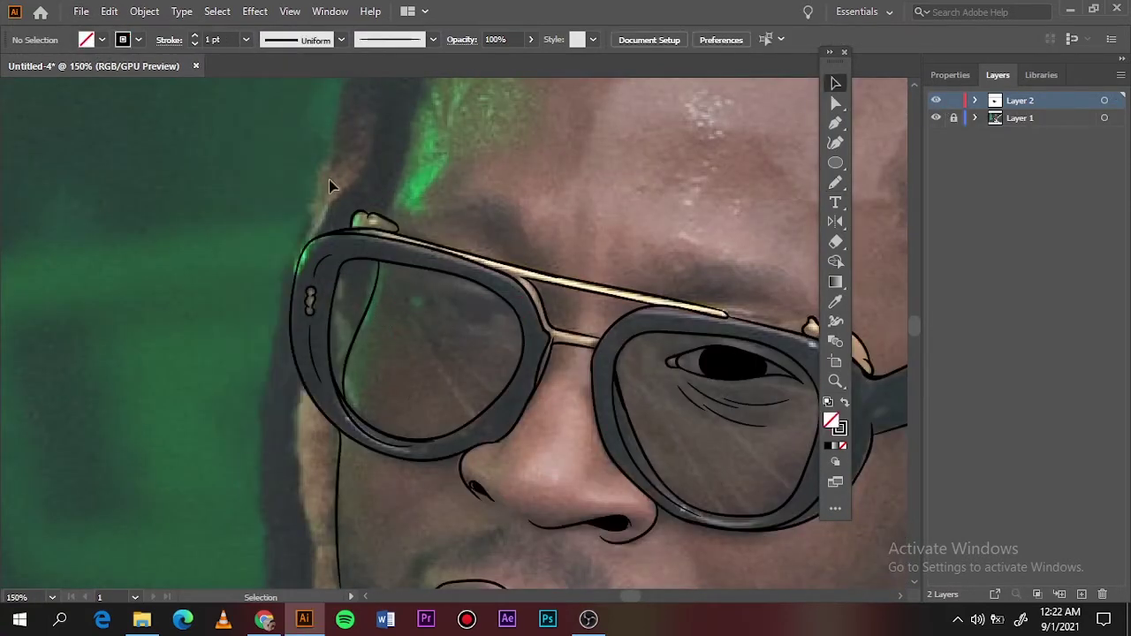
key("b")
left_click_drag(517, 314, 440, 287)
key("ctrl+z")
key("ctrl+equal")
key("ctrl+equal")
key("ctrl+equal")
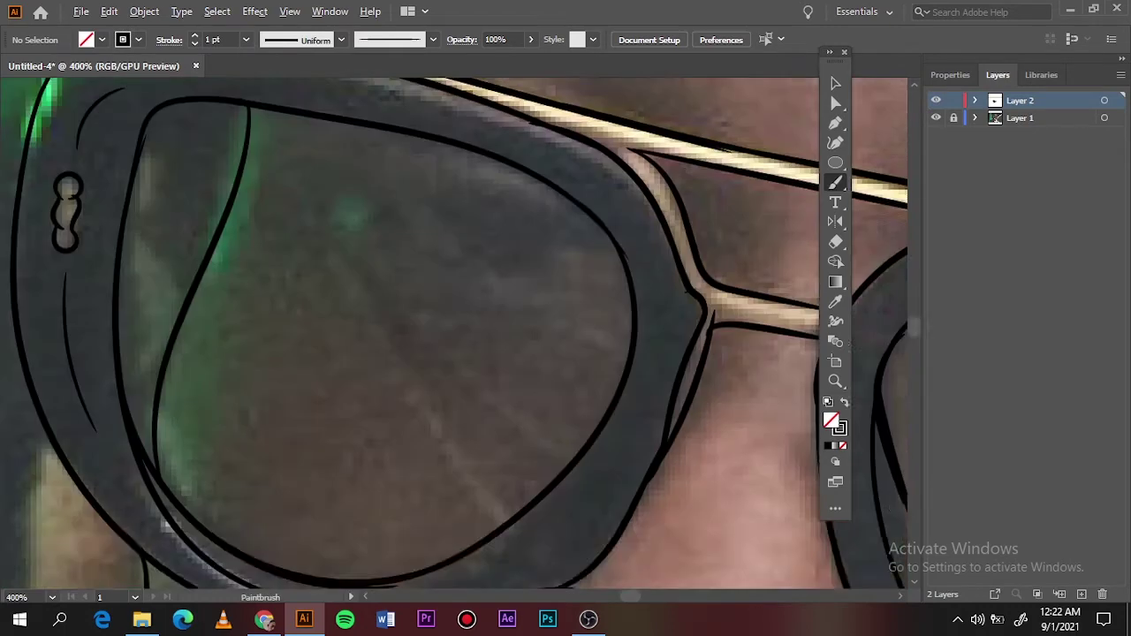
left_click_drag(498, 258, 367, 249)
left_click_drag(623, 324, 614, 294)
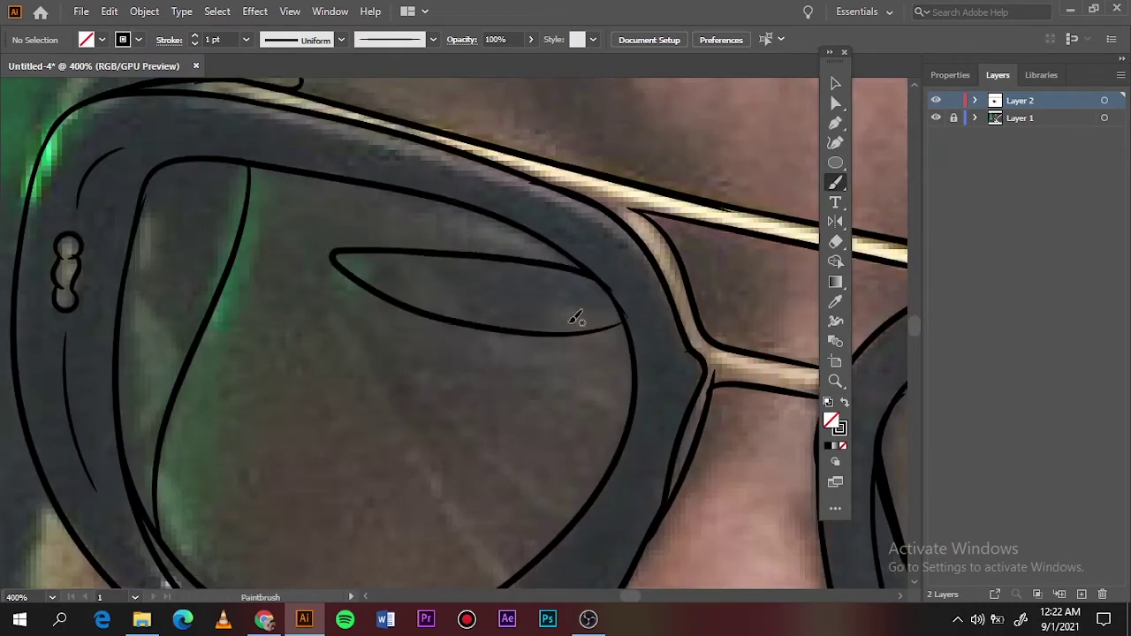
- Return to a black-filled Pencil and outline the iris inside the left-lens eye
key("shift+x")
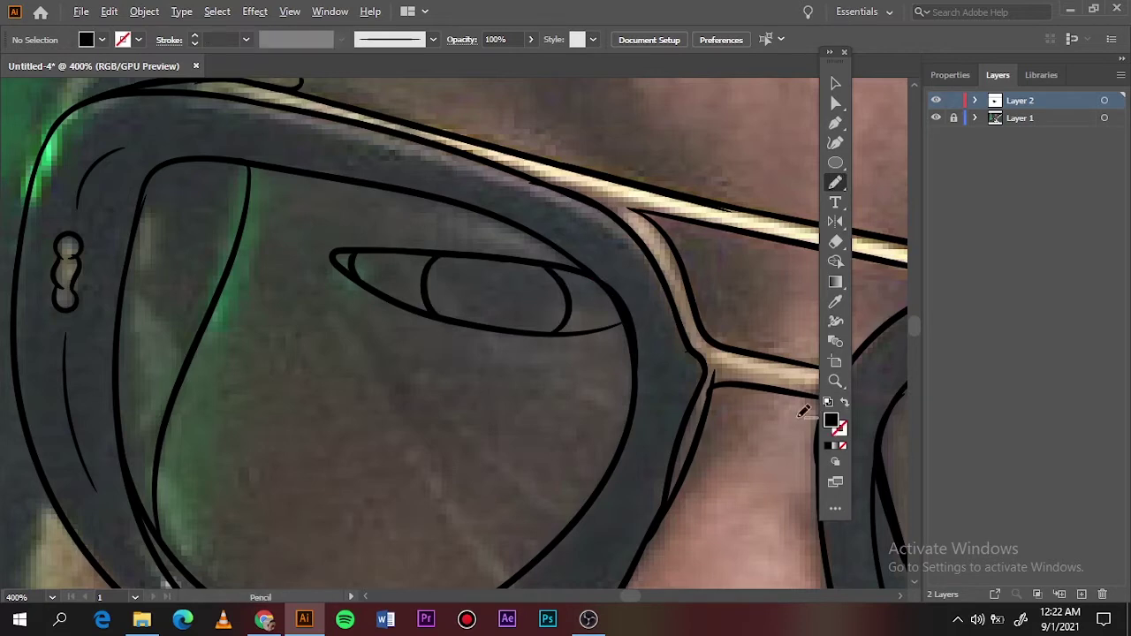
key("ctrl+equal")
key("ctrl+equal")
key("ctrl+equal")
key("n")
left_click_drag(575, 402, 428, 360)
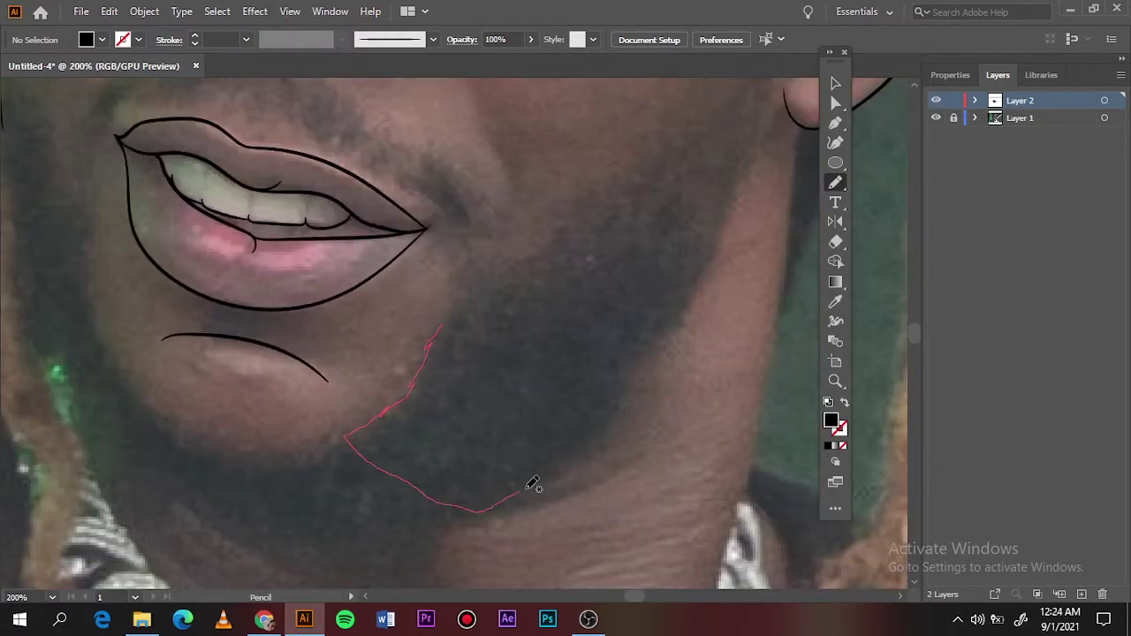
- Trace the black beard from below the lower lip up the left cheek, closing the shape
left_click_drag(551, 250, 545, 253)
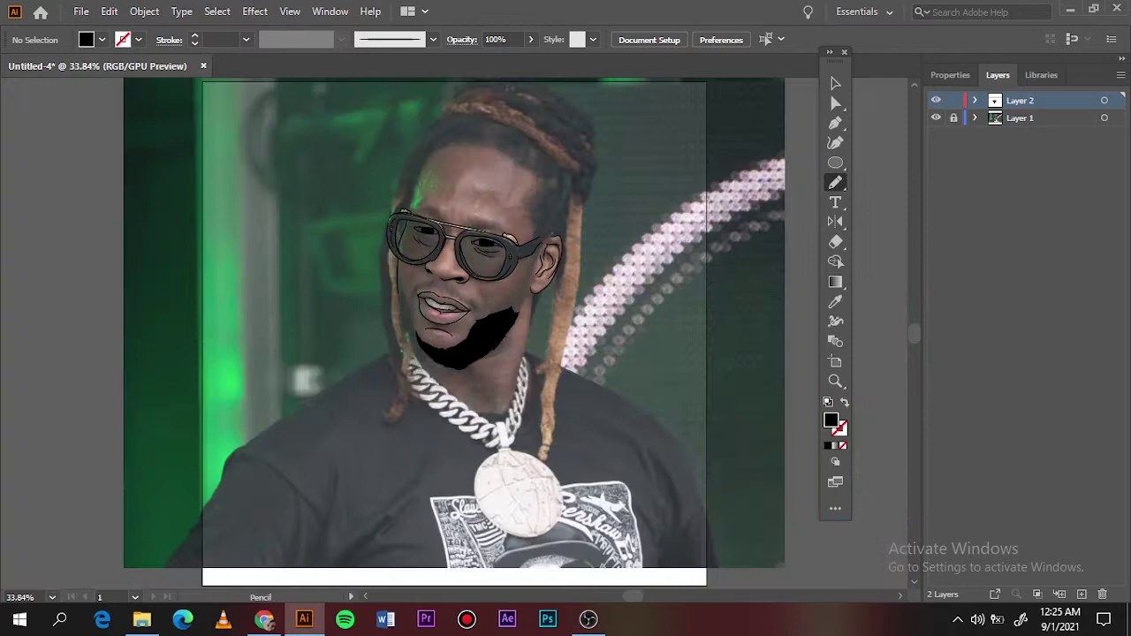
left_click(935, 102)
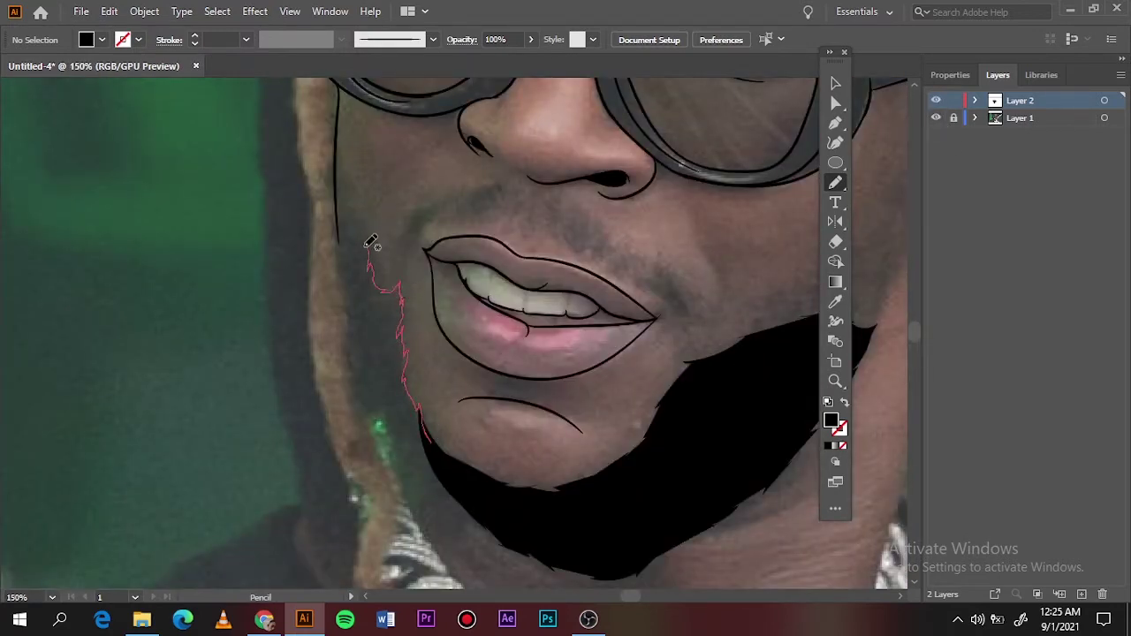
left_click_drag(420, 439, 422, 441)
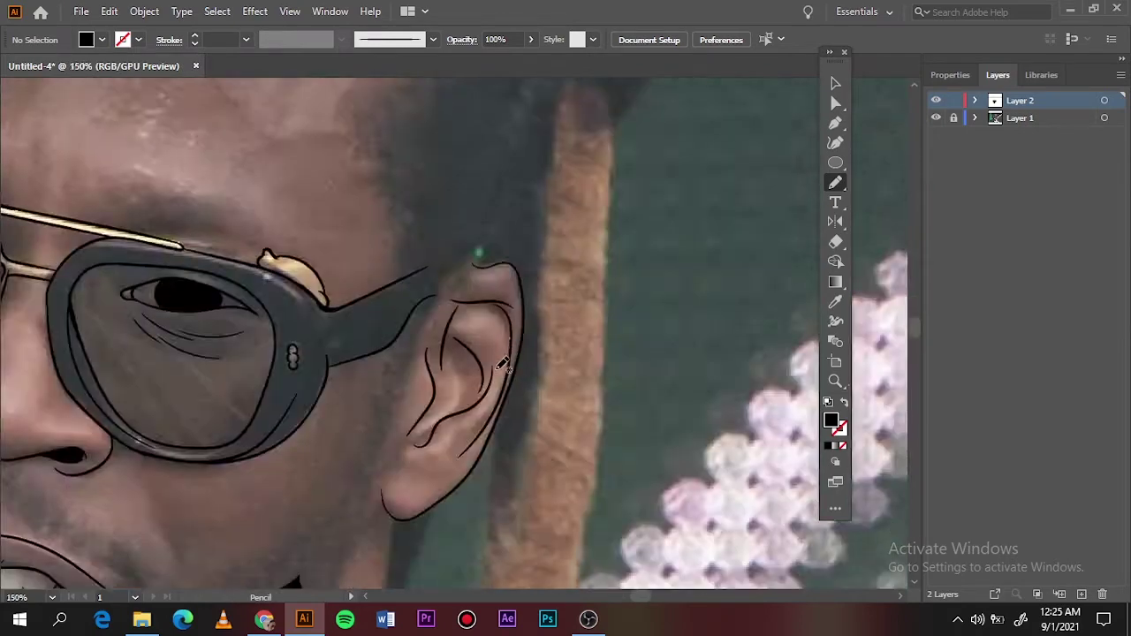
scroll(488, 244, "up", 2)
left_click_drag(319, 219, 320, 253)
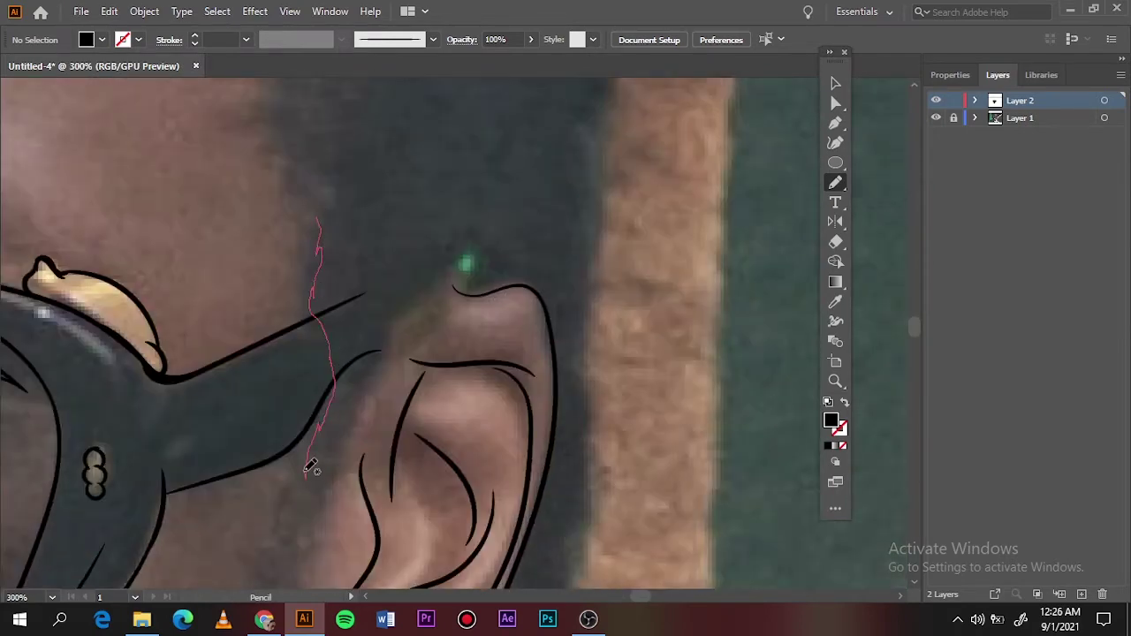
- Trace closed black hair shapes around the ear, down its back edge and below the earlobe
left_click_drag(558, 320, 323, 232)
scroll(495, 315, "down", 3)
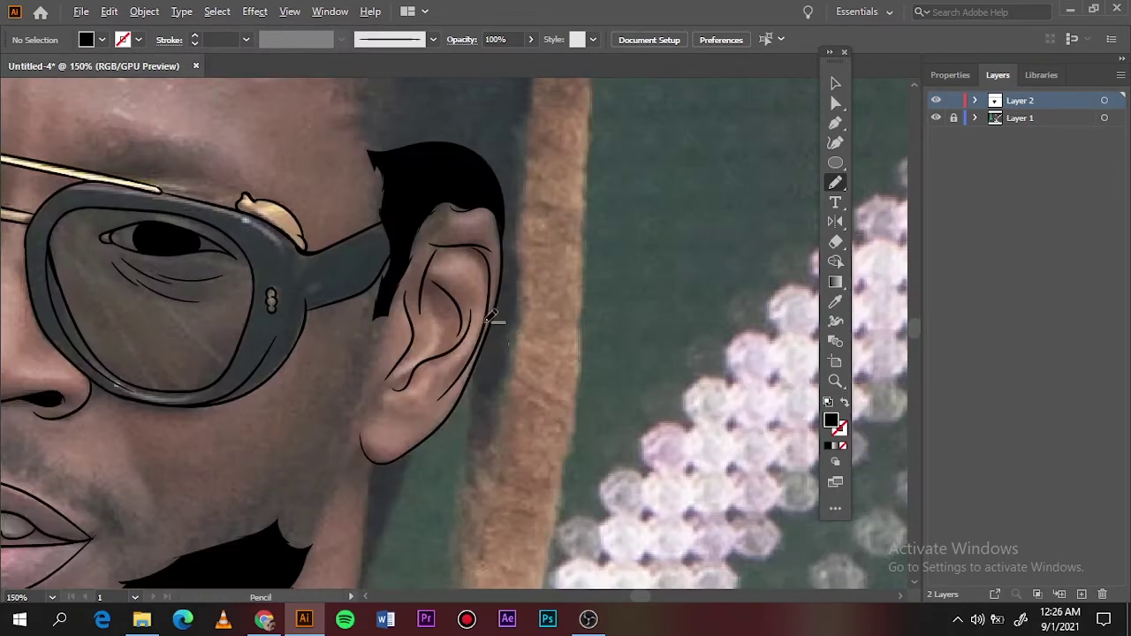
scroll(275, 382, "up", 2)
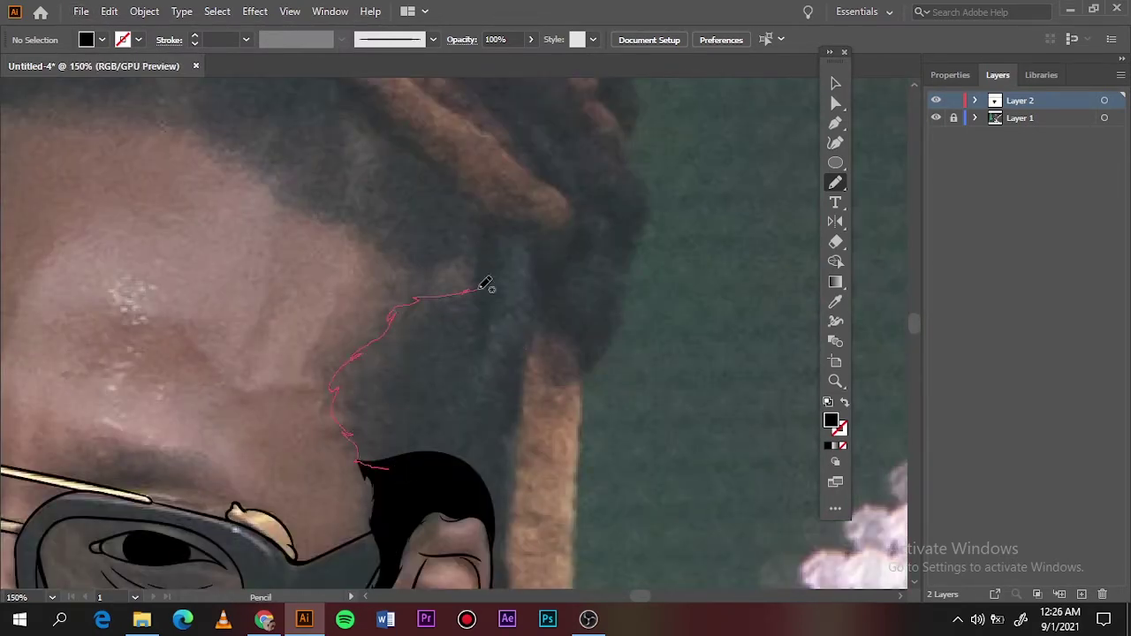
scroll(496, 539, "up", 2)
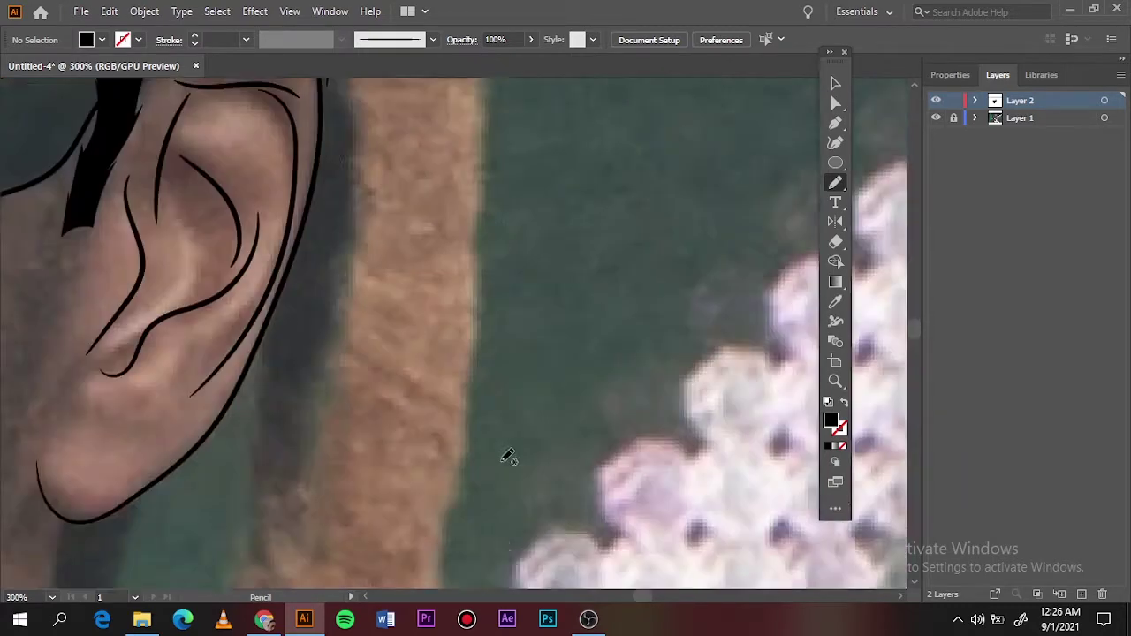
left_click_drag(317, 129, 263, 506)
left_click_drag(354, 156, 345, 142)
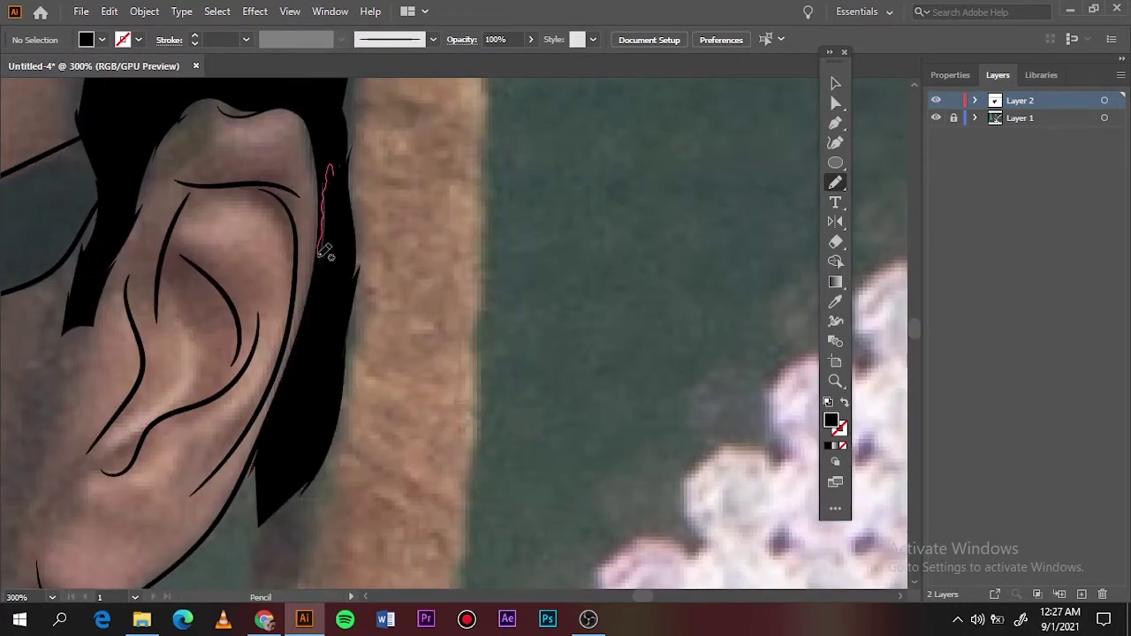
scroll(354, 221, "down", 2)
scroll(368, 470, "up", 2)
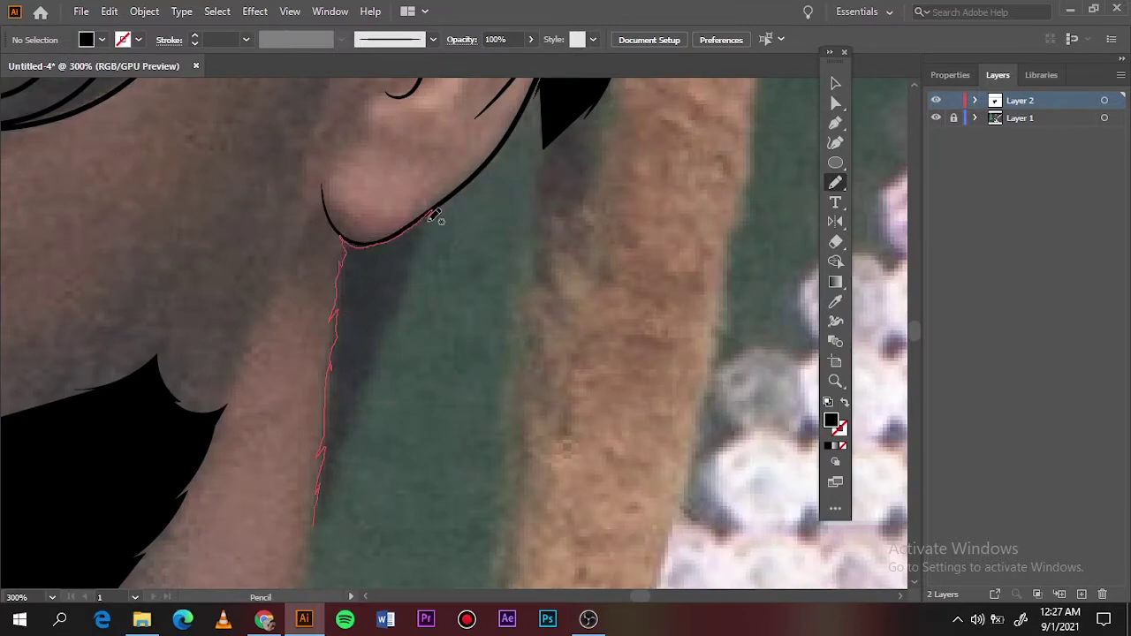
left_click_drag(369, 415, 314, 540)
- Fill two black hair shapes at the temple above the glasses
scroll(425, 227, "down", 3)
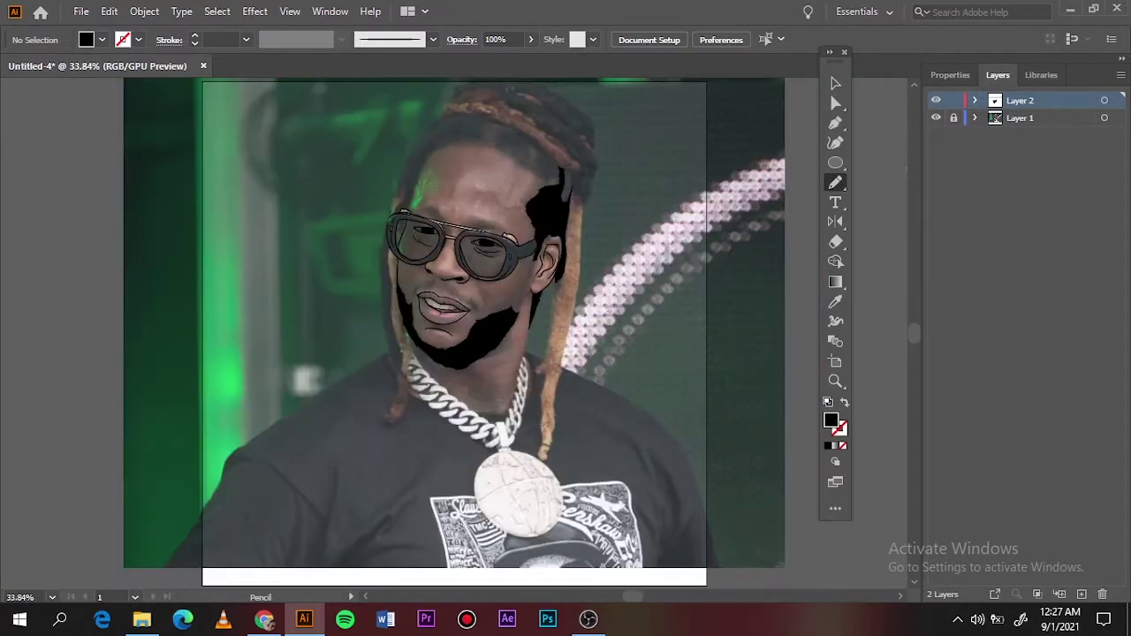
left_click(936, 118)
scroll(522, 260, "up", 2)
left_click_drag(581, 446, 584, 422)
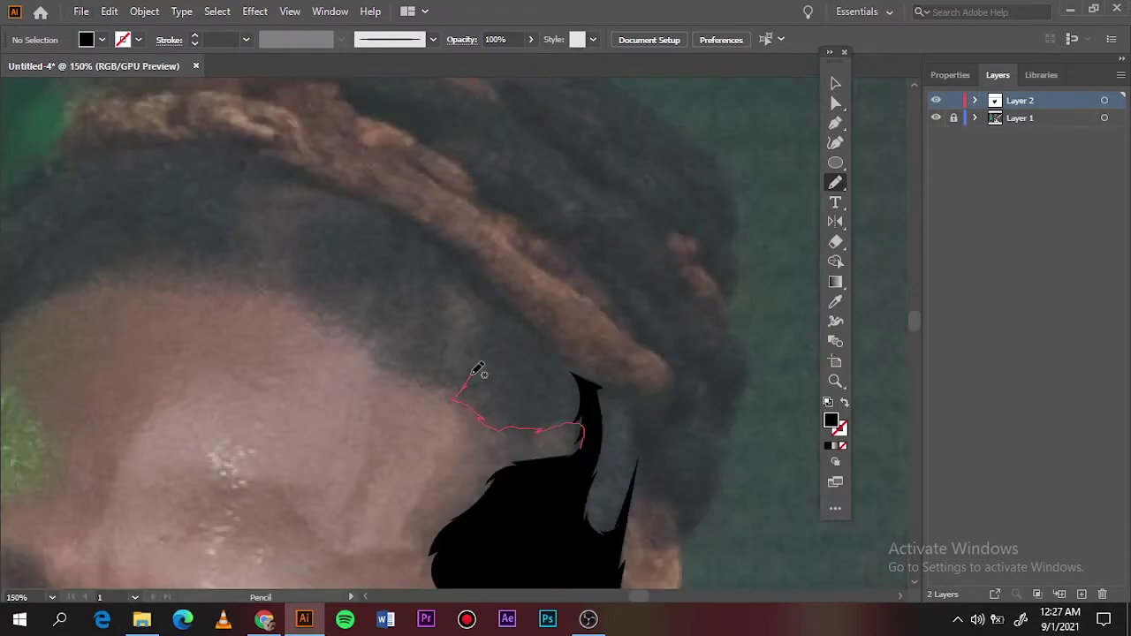
left_click_drag(608, 375, 609, 378)
left_click_drag(484, 306, 460, 309)
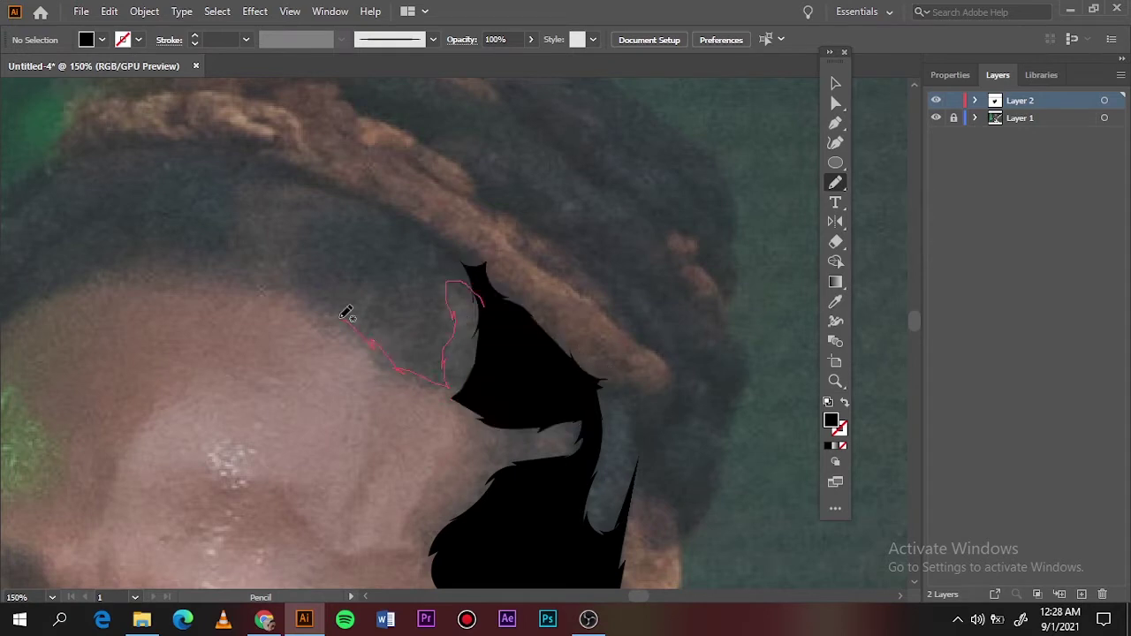
left_click_drag(449, 230, 446, 283)
- Add black hair sections with a curl on top and the front hairline down toward the temple
left_click_drag(369, 391, 584, 364)
left_click_drag(583, 364, 597, 371)
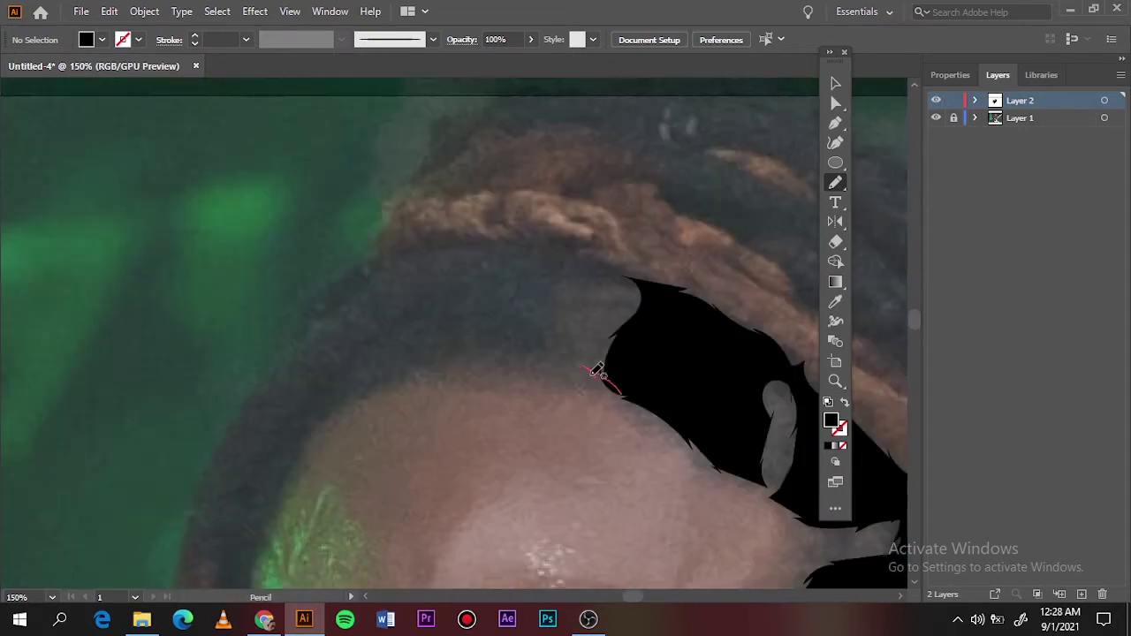
left_click_drag(586, 239, 572, 244)
left_click_drag(421, 331, 358, 371)
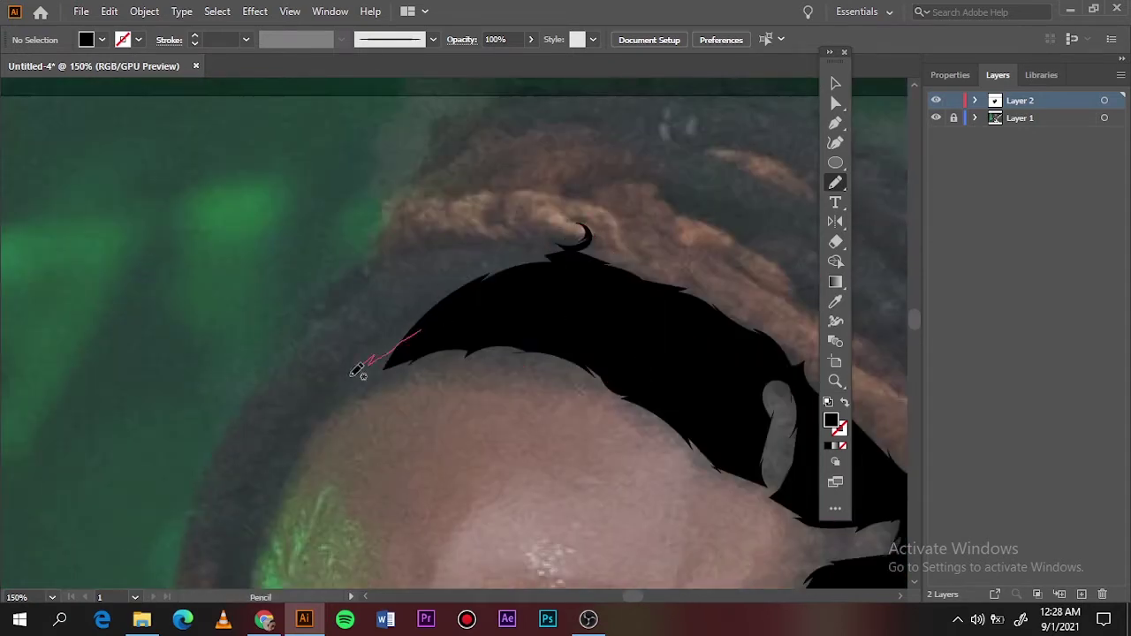
left_click_drag(549, 242, 553, 237)
left_click_drag(402, 334, 314, 429)
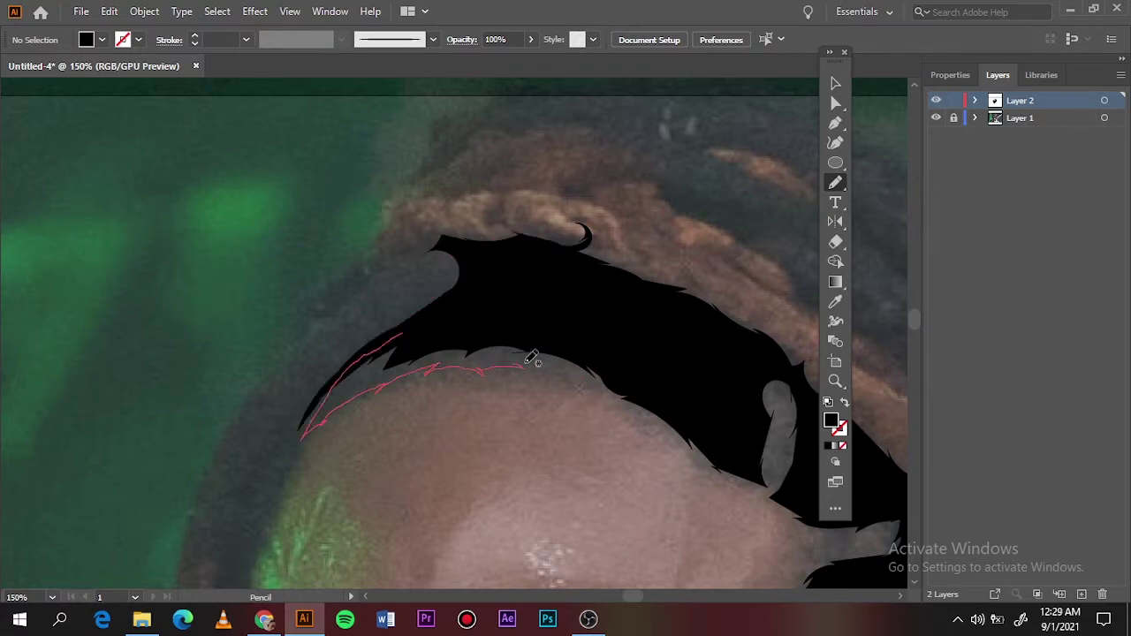
left_click_drag(531, 358, 562, 364)
- Lock the photo layer and fill black hair along the forehead's left edge and the crown
key("ctrl+minus")
key("ctrl+minus")
key("ctrl+minus")
key("ctrl+minus")
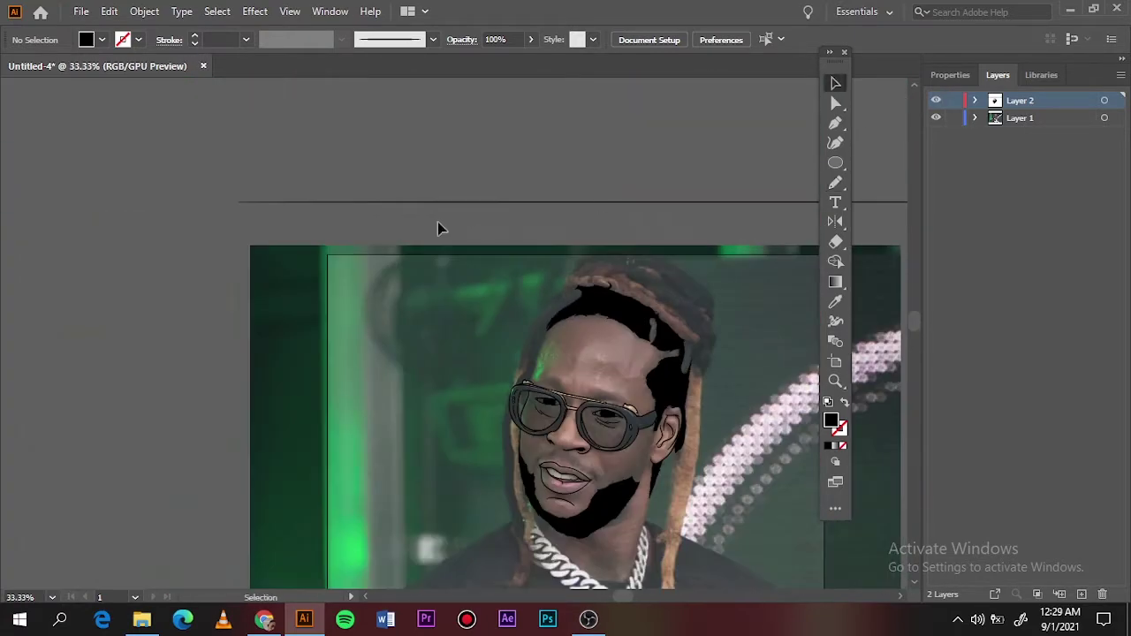
left_click(953, 117)
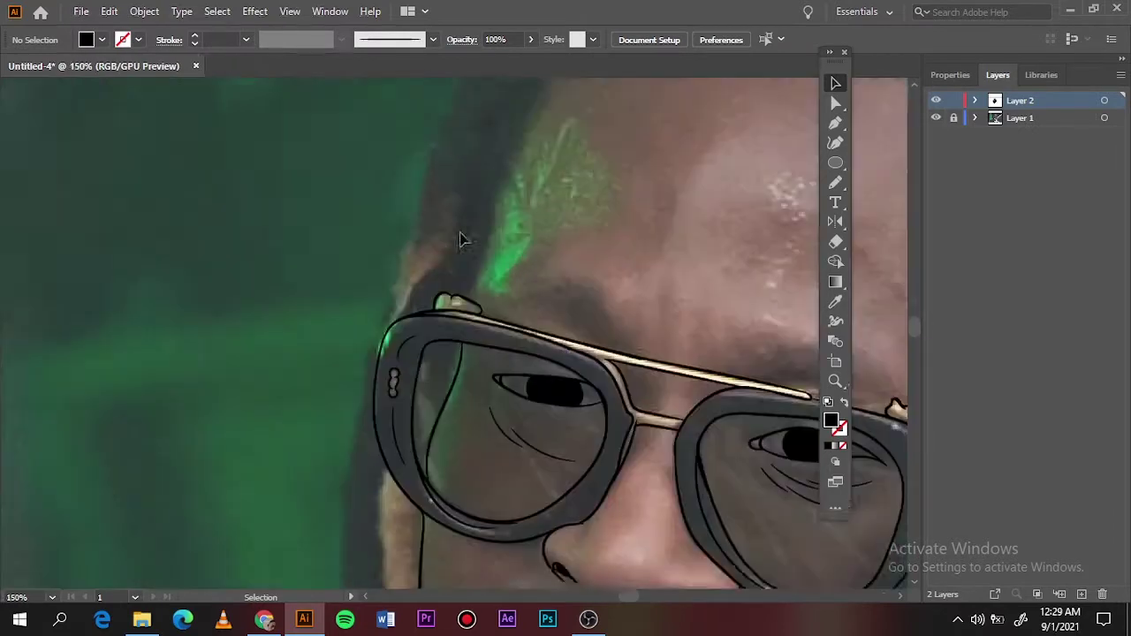
key("ctrl+minus")
key("n")
left_click_drag(621, 339, 560, 426)
left_click_drag(553, 509, 607, 341)
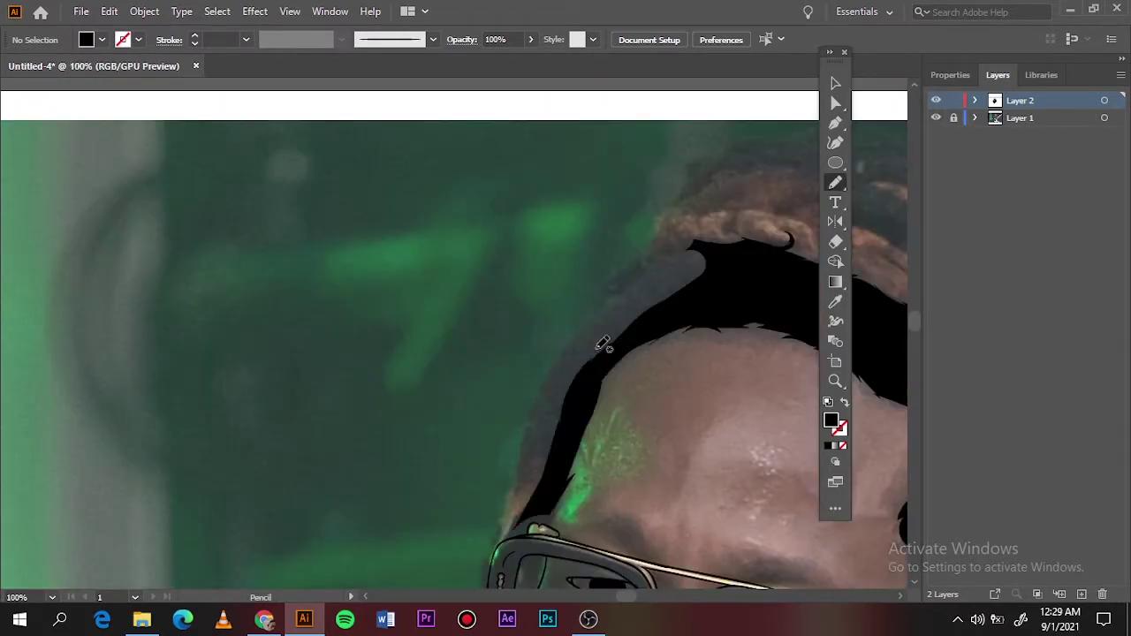
scroll(607, 341, "right", 5)
left_click_drag(580, 454, 550, 492)
scroll(547, 492, "up", 3)
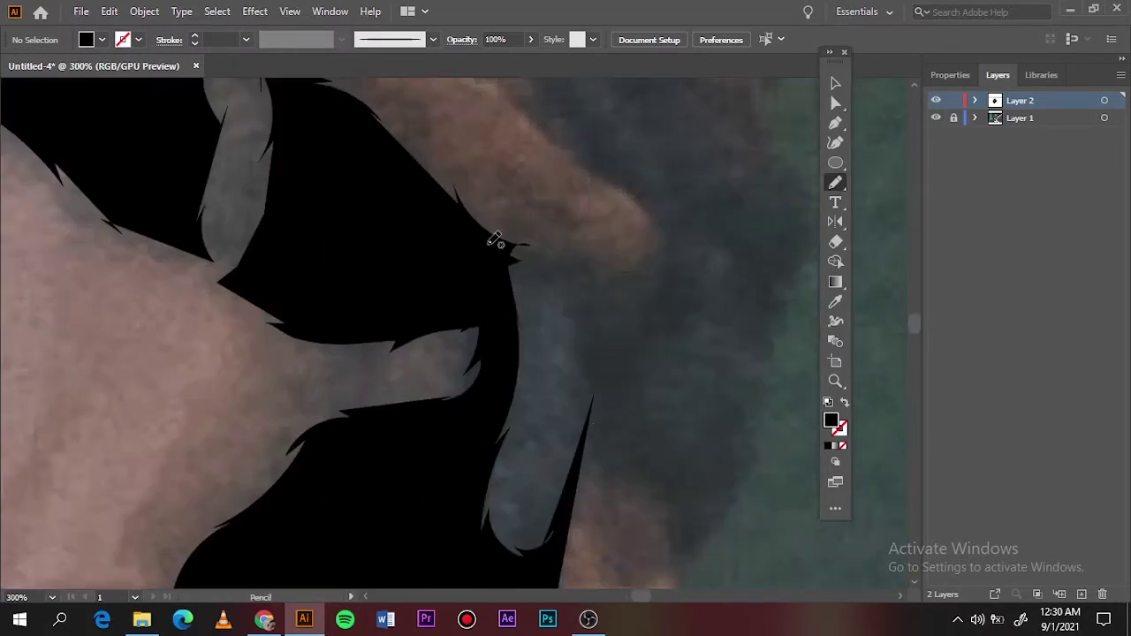
left_click_drag(642, 346, 589, 354)
scroll(588, 353, "down", 2)
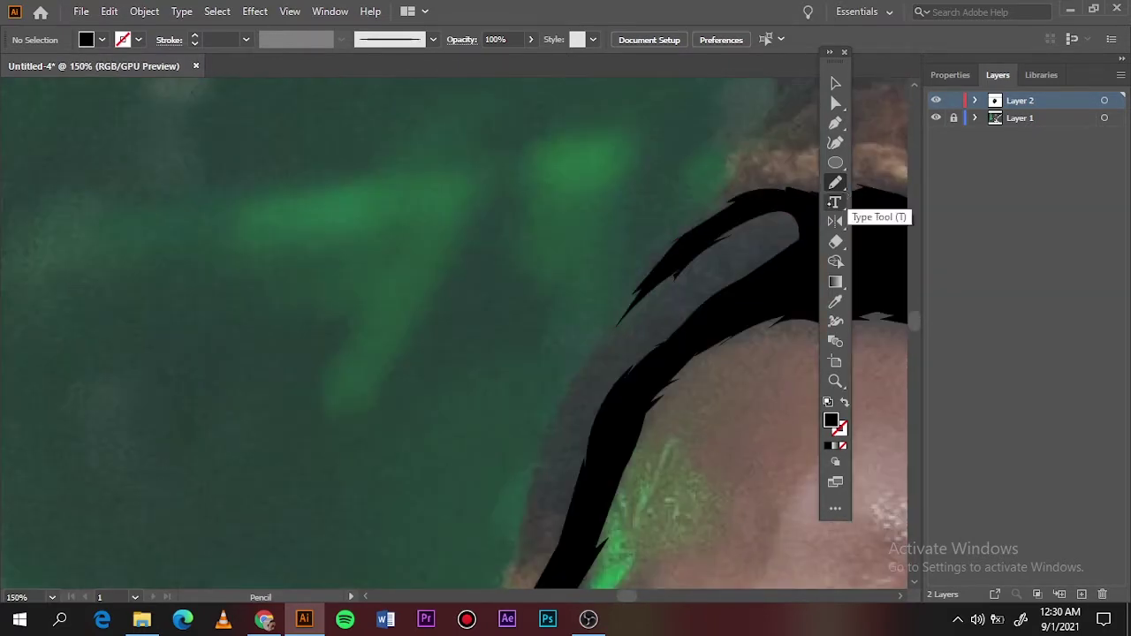
- Brush an outline stroke along the outer hair edge
left_click(835, 182)
scroll(581, 356, "down", 5)
left_click_drag(572, 231, 571, 232)
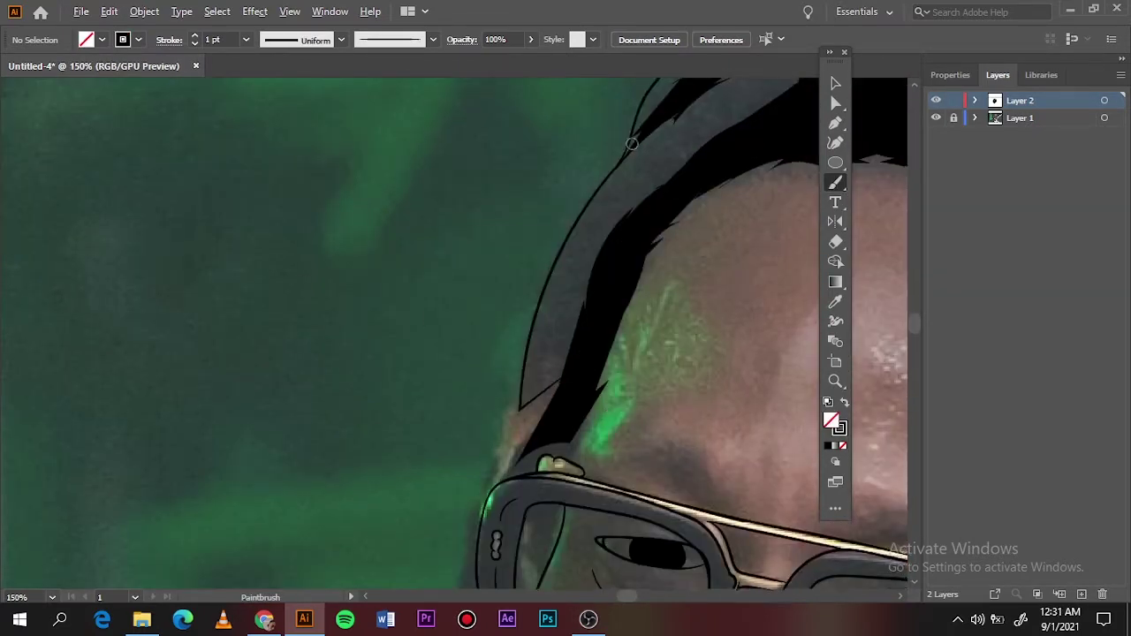
scroll(496, 287, "up", 5)
scroll(496, 288, "down", 5)
scroll(496, 287, "up", 4)
- With a black-filled, no-stroke Pencil, add two more hair shapes at the temple
key("n")
key("shift+x")
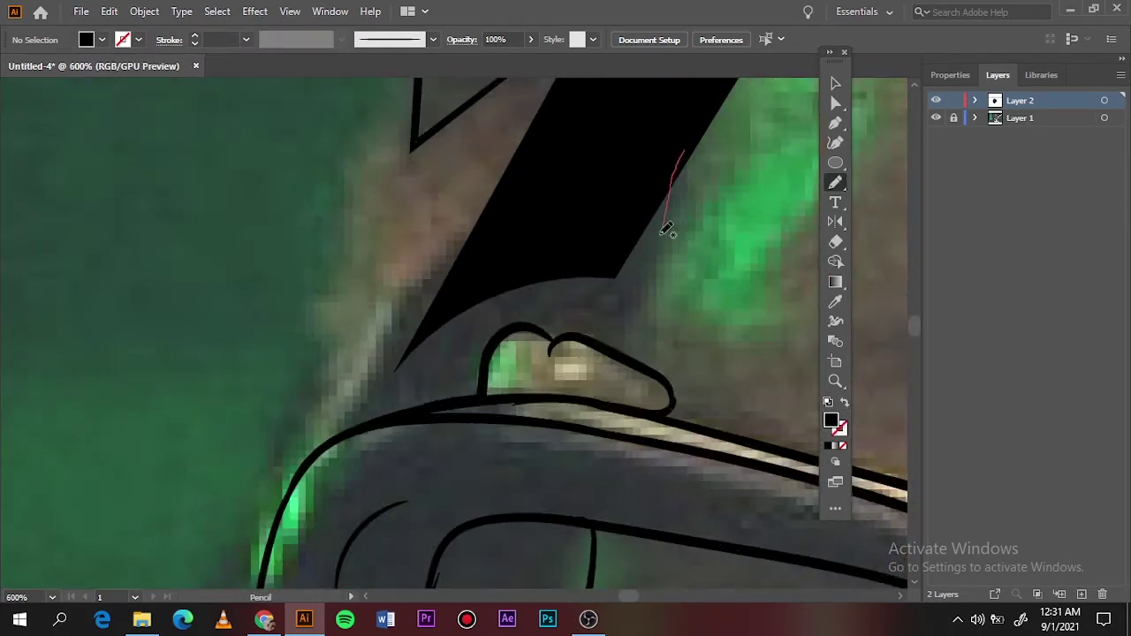
left_click_drag(677, 154, 442, 240)
scroll(633, 275, "down", 3)
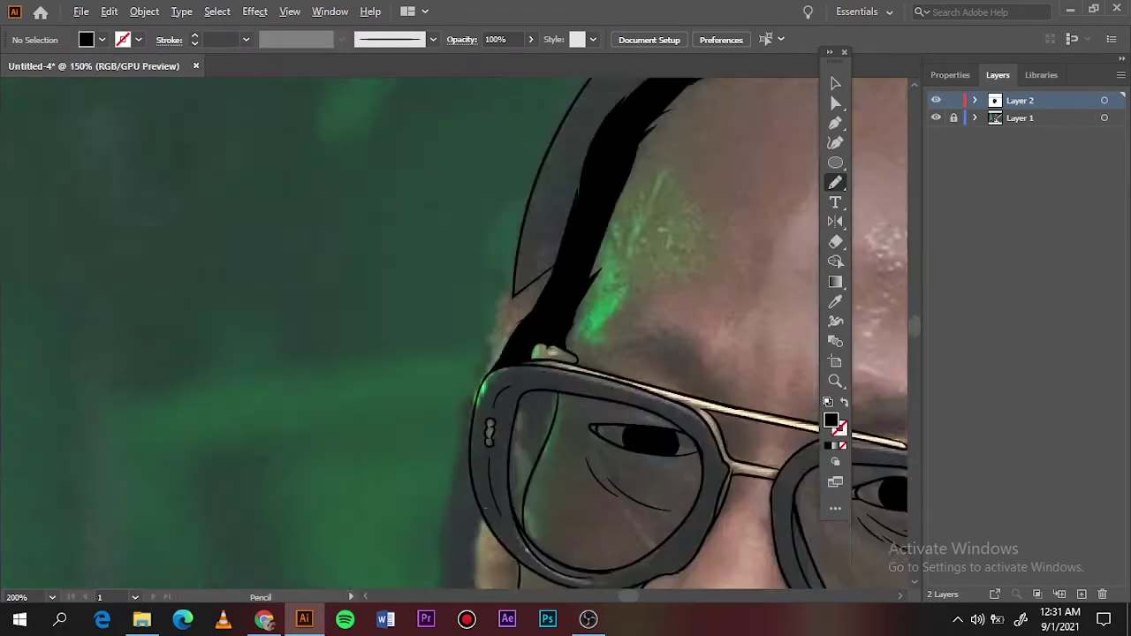
scroll(565, 275, "down", 3)
scroll(500, 275, "up", 4)
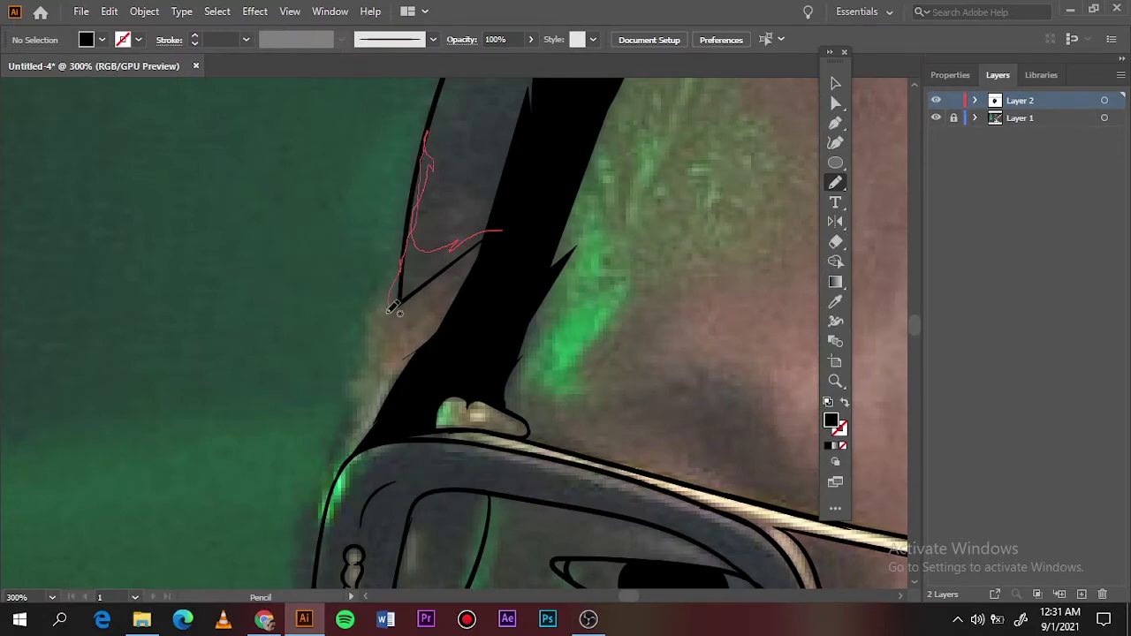
left_click_drag(390, 307, 398, 300)
key("ctrl+0")
left_click(936, 118)
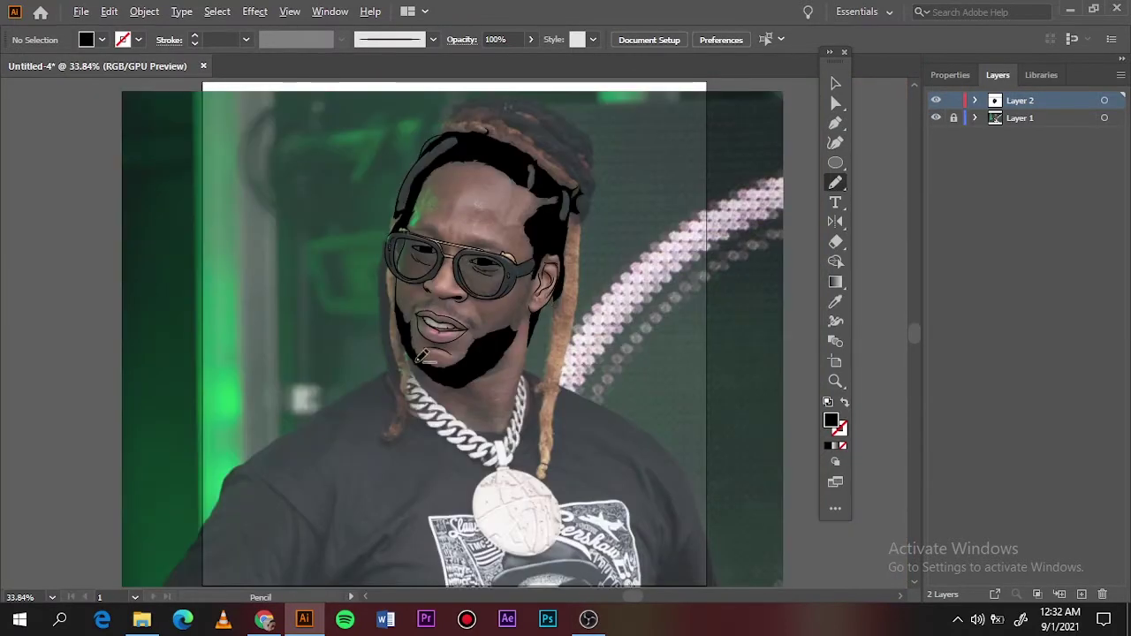
scroll(404, 261, "up", 4)
- Trace both edges of the left dreadlock from the glasses past the beard to the chain
left_click_drag(386, 124, 358, 212)
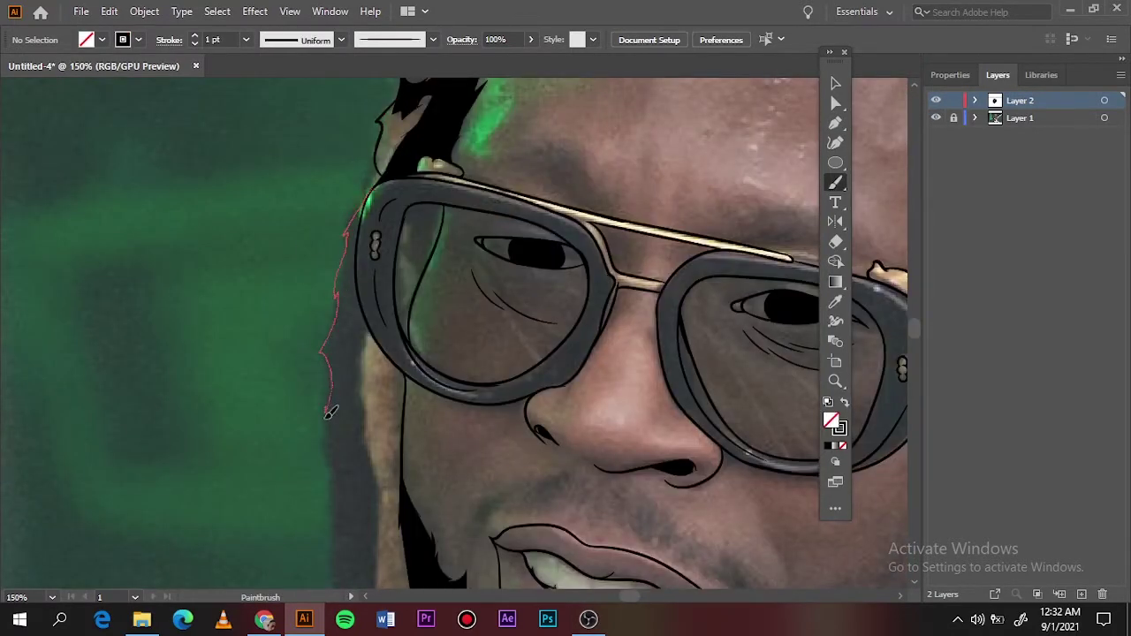
scroll(480, 228, "up", 3)
scroll(480, 227, "down", 3)
scroll(420, 147, "down", 5)
left_click_drag(331, 413, 420, 146)
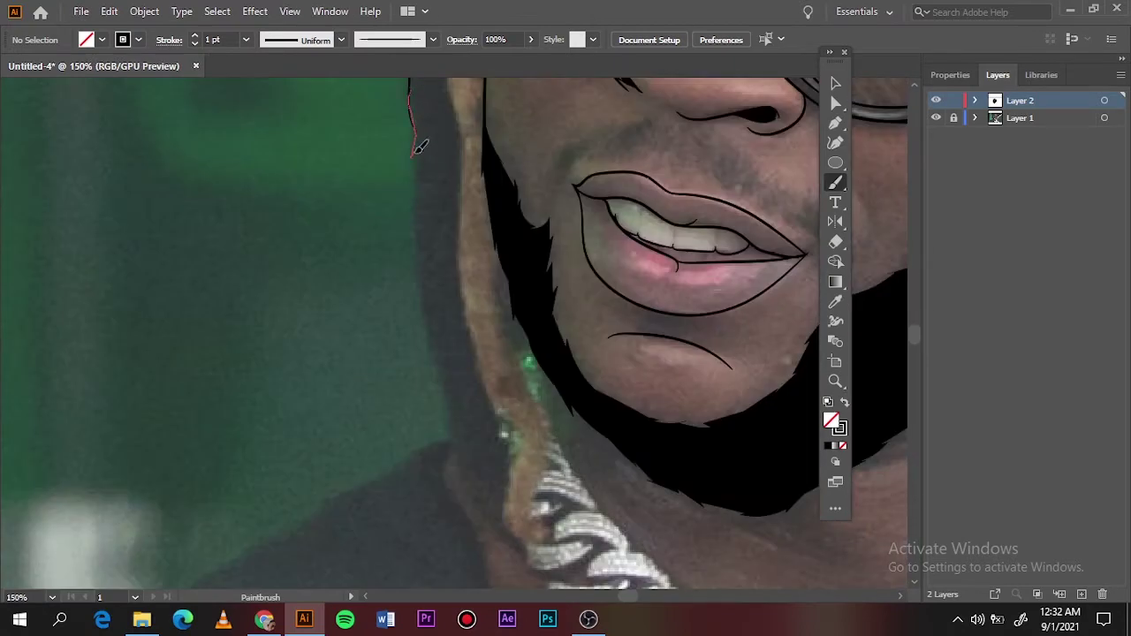
left_click_drag(451, 410, 499, 510)
left_click_drag(465, 139, 467, 276)
left_click_drag(512, 521, 513, 523)
- Draw the rounded tip of the left dreadlock and fit the portrait in view
scroll(512, 521, "up", 2)
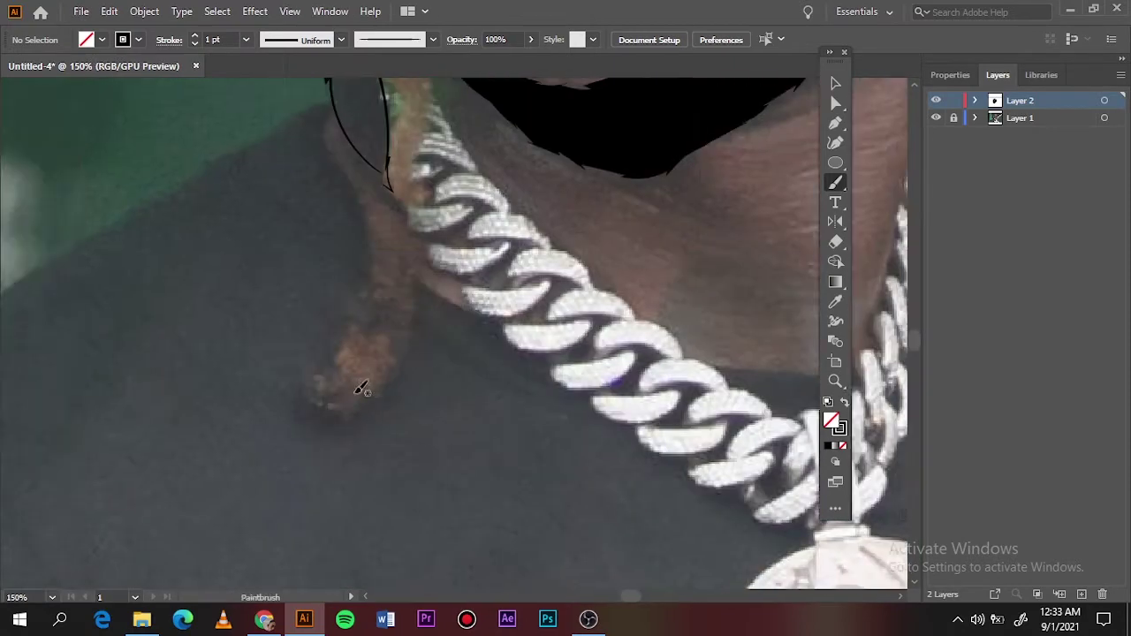
scroll(360, 386, "up", 3)
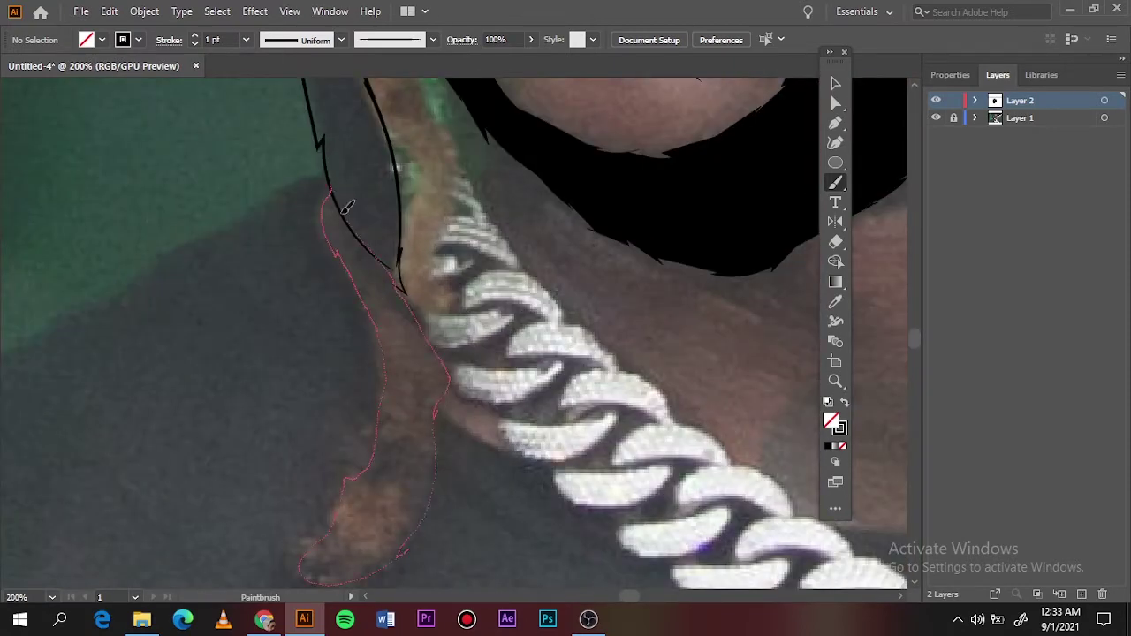
left_click_drag(347, 206, 347, 206)
scroll(347, 206, "up", 3)
scroll(386, 431, "down", 1)
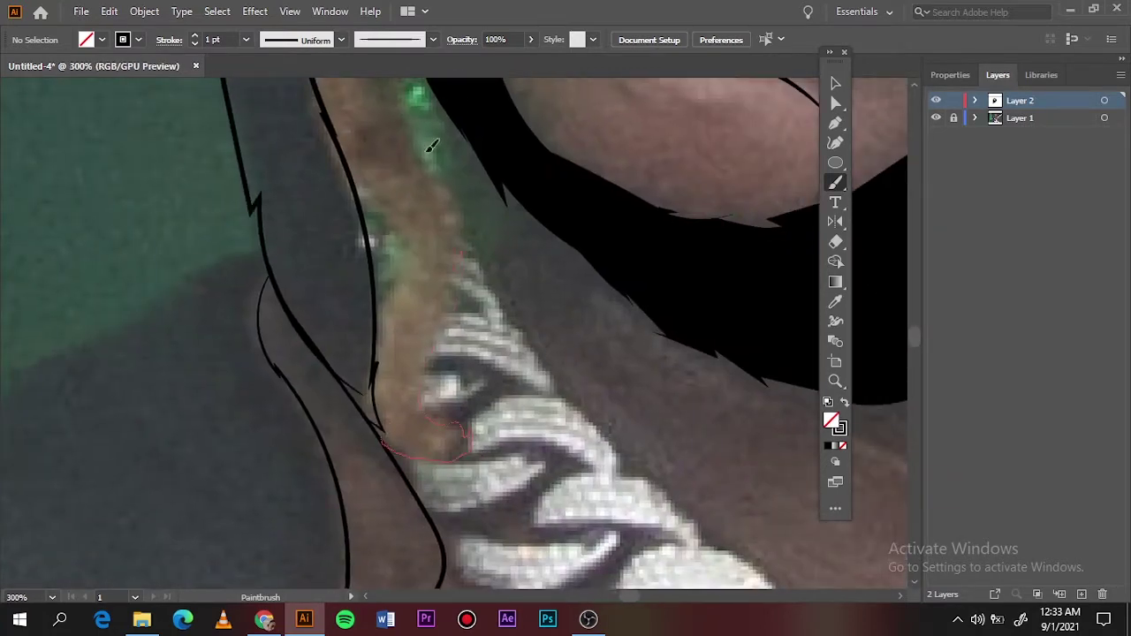
scroll(431, 146, "up", 5)
key("ctrl+0")
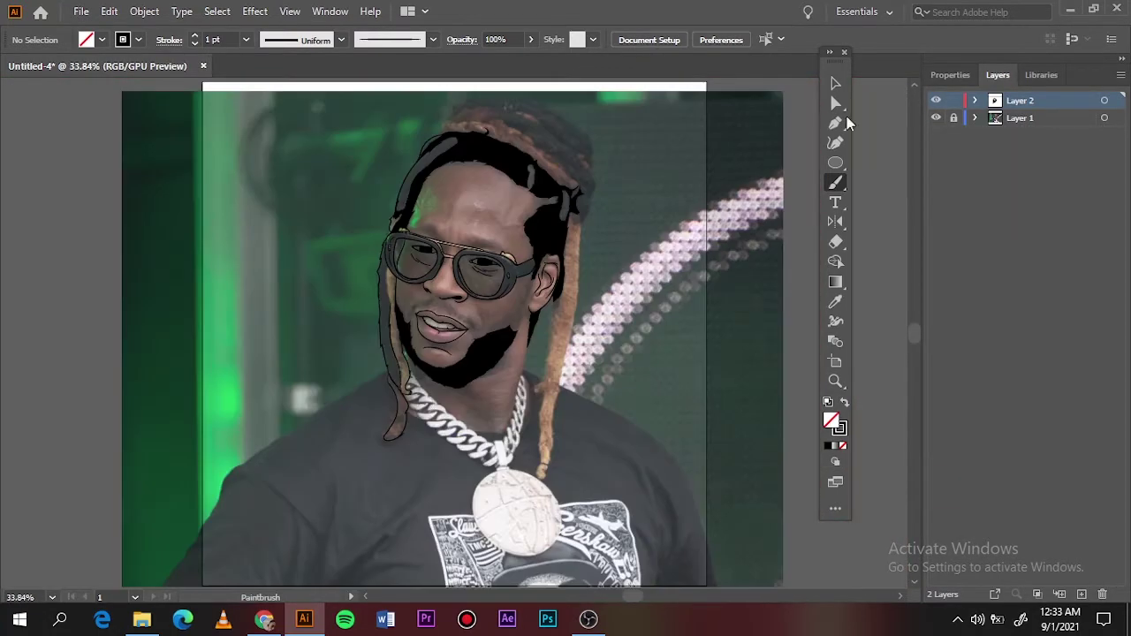
scroll(518, 131, "up", 5)
- Switch to black fill with no outline and draw a first spiky shadow in the hair
scroll(598, 421, "down", 2)
key("shift+x")
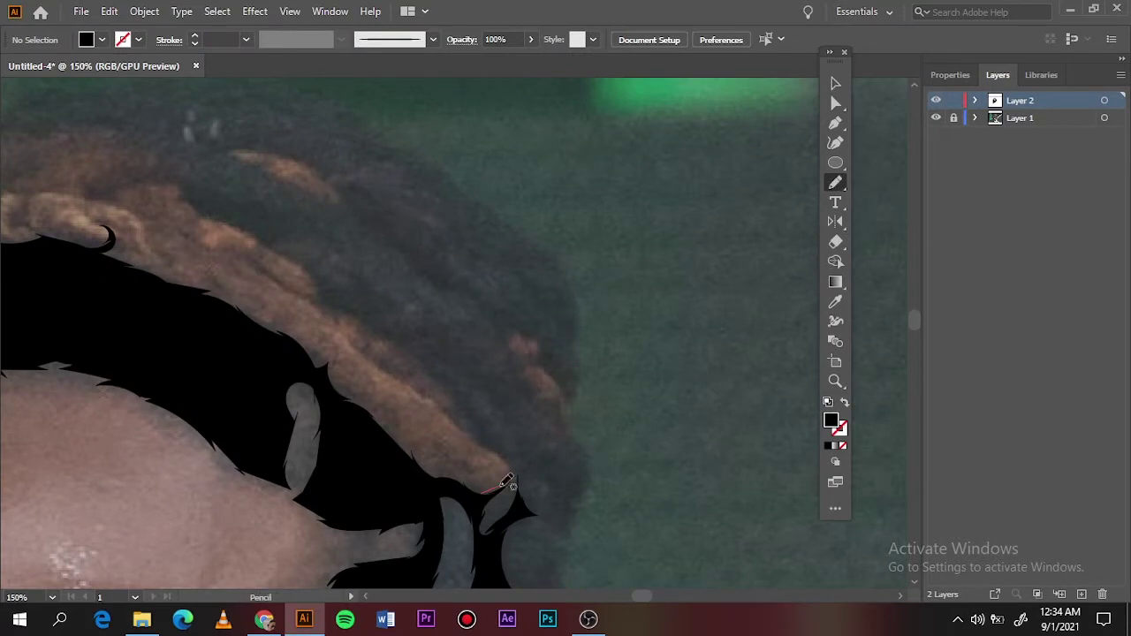
scroll(525, 525, "up", 1)
mouse_move(503, 444)
left_mouse_down()
mouse_move(508, 486)
mouse_move(333, 234)
mouse_move(511, 508)
left_mouse_up()
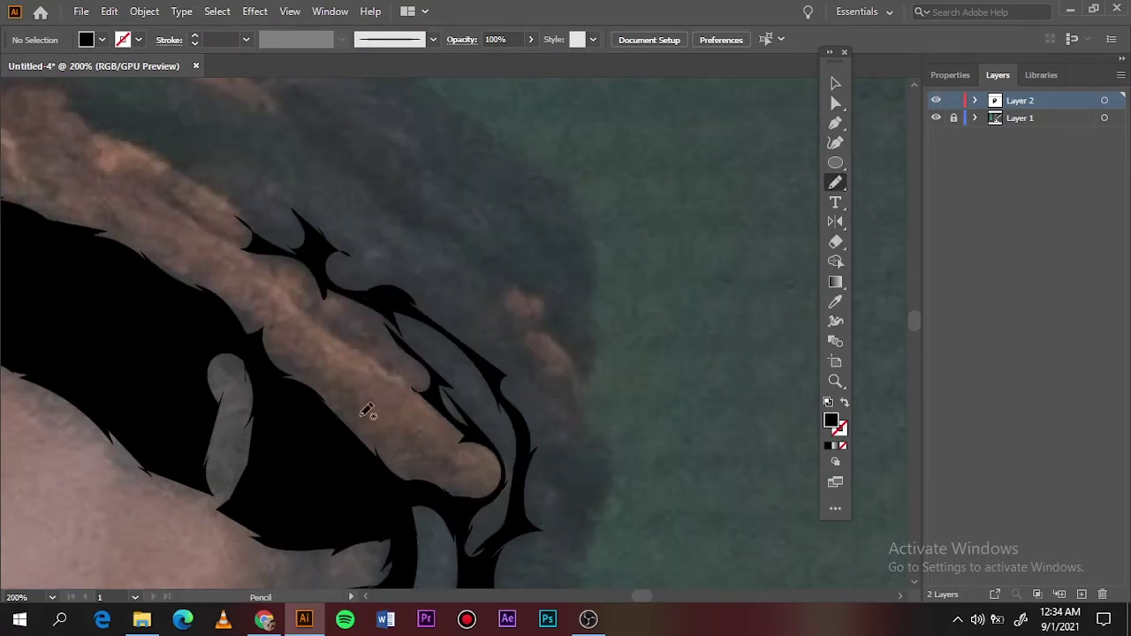
scroll(427, 336, "down", 5)
scroll(542, 360, "up", 4)
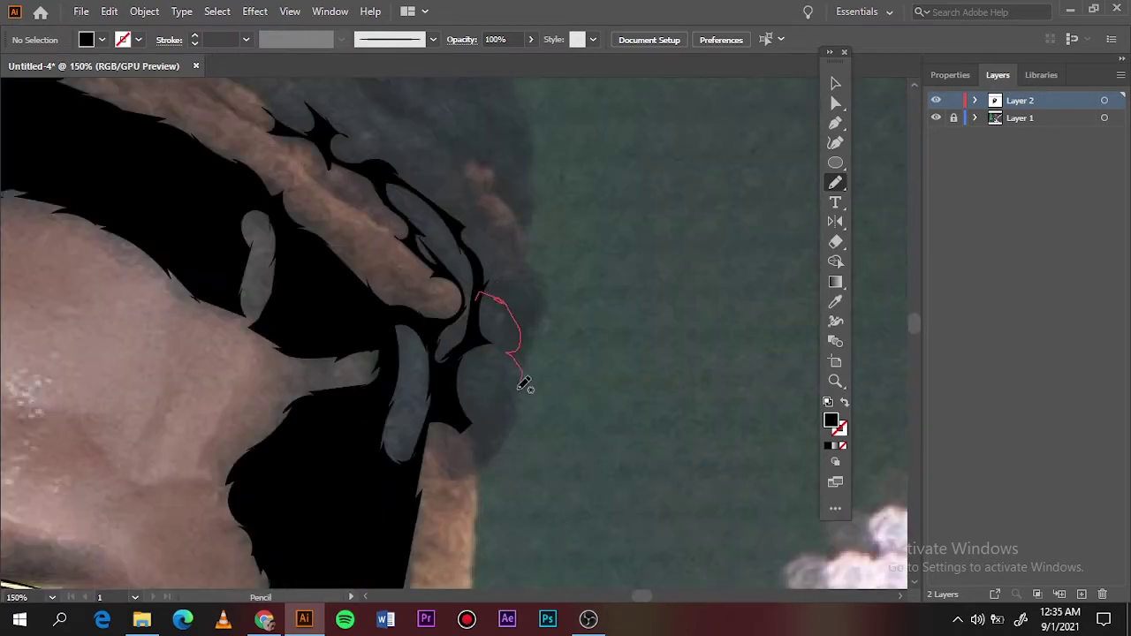
- Draw black shadow shapes along the hair's right edge and between the dreadlocks
left_click_drag(531, 395, 487, 309)
scroll(513, 397, "up", 5)
left_click_drag(537, 530, 515, 481)
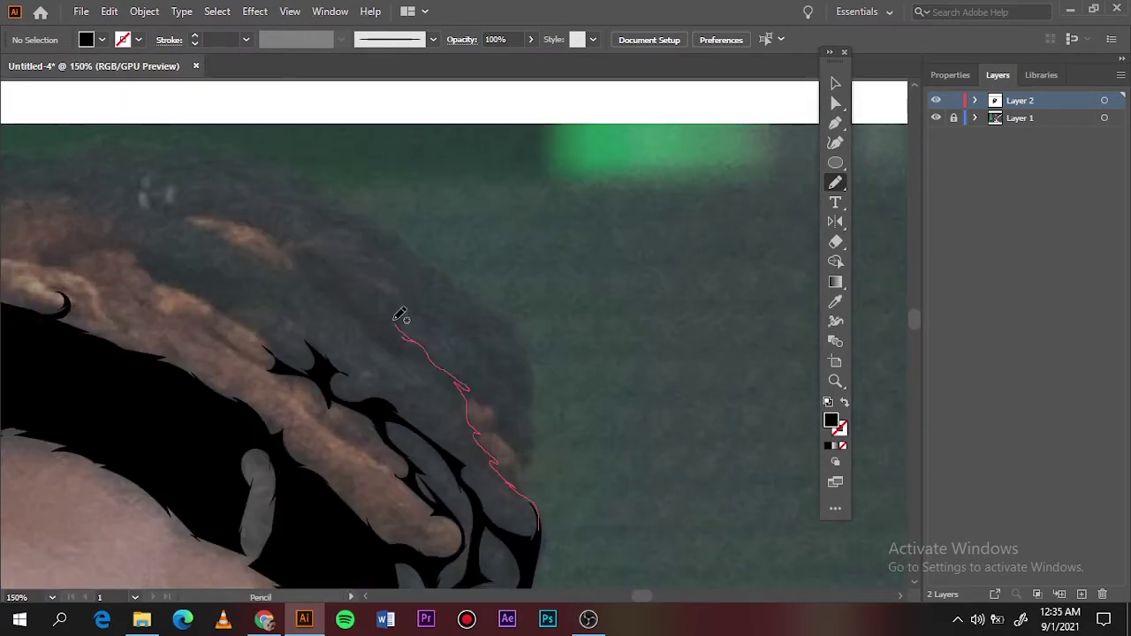
left_click_drag(539, 533, 533, 535)
scroll(442, 397, "up", 3)
scroll(442, 398, "left", 5)
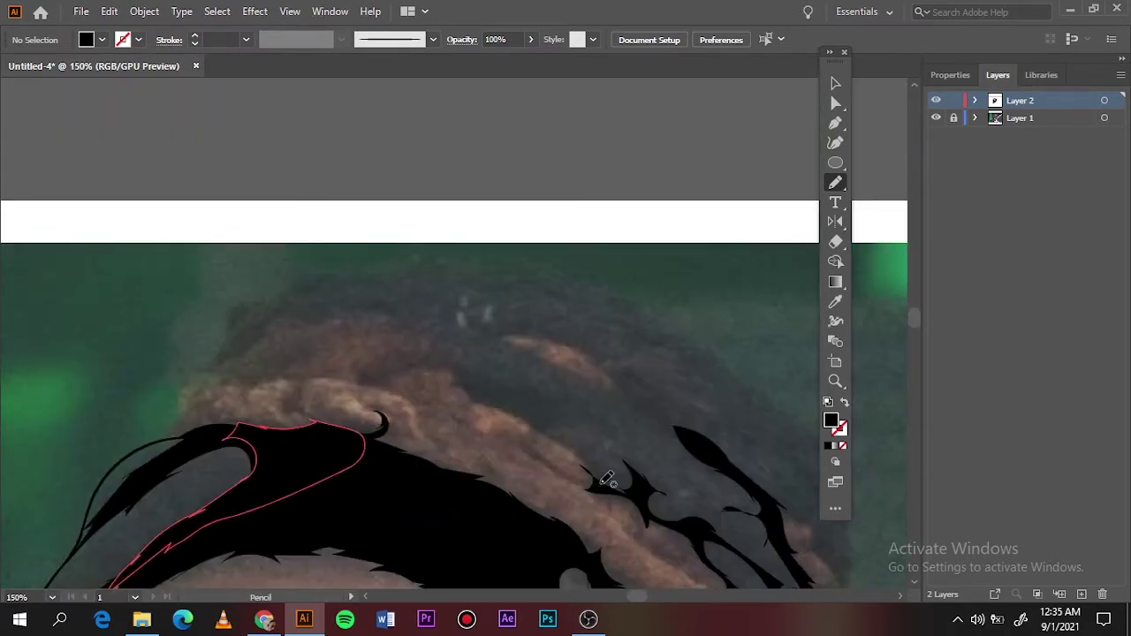
left_click_drag(604, 480, 511, 386)
left_click_drag(604, 469, 610, 477)
- Add more spiky black shadows among the top dreadlocks and on top of the head
left_click_drag(650, 420, 584, 402)
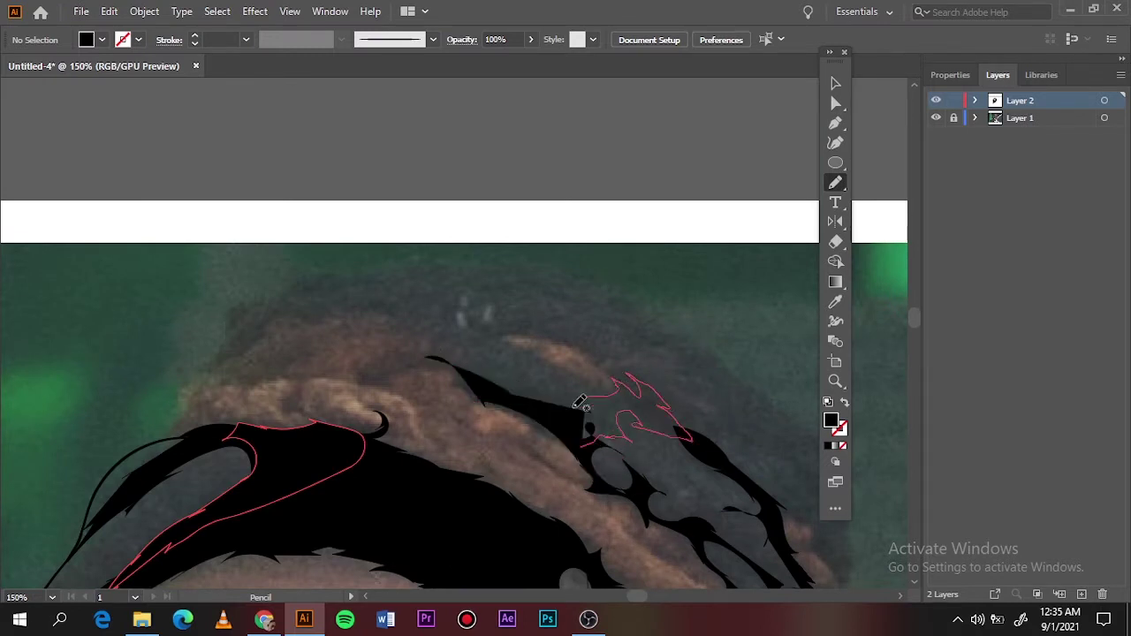
left_click_drag(690, 459, 698, 495)
mouse_move(598, 393)
left_mouse_down()
mouse_move(546, 353)
mouse_move(619, 387)
left_mouse_up()
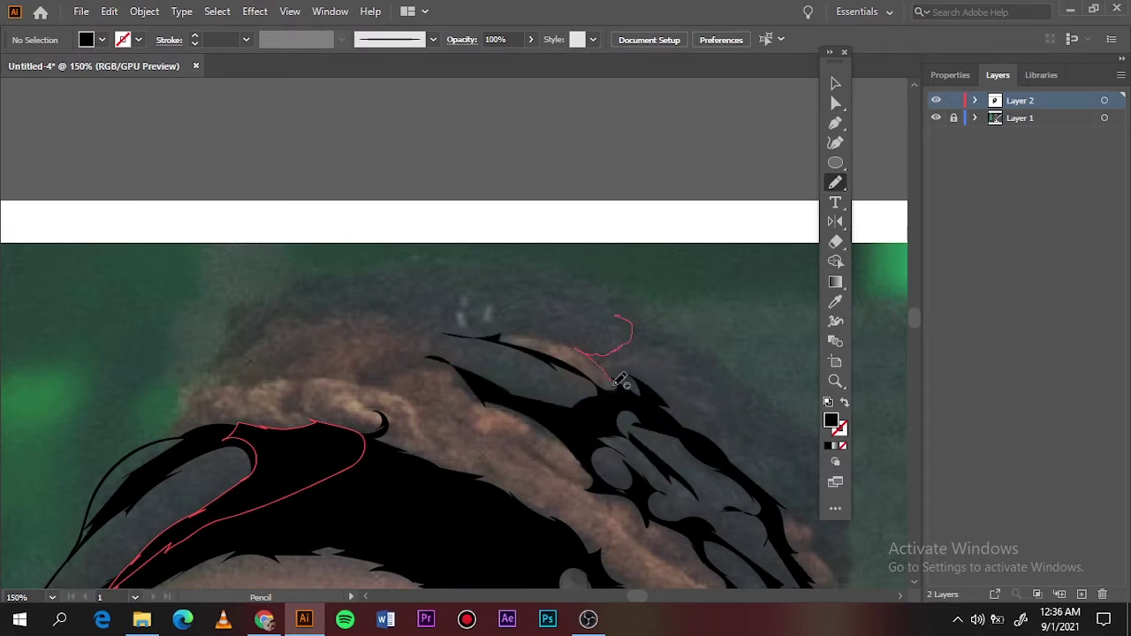
left_click_drag(635, 314, 619, 316)
left_click_drag(382, 367, 389, 384)
left_click_drag(415, 347, 402, 351)
scroll(415, 348, "down", 3)
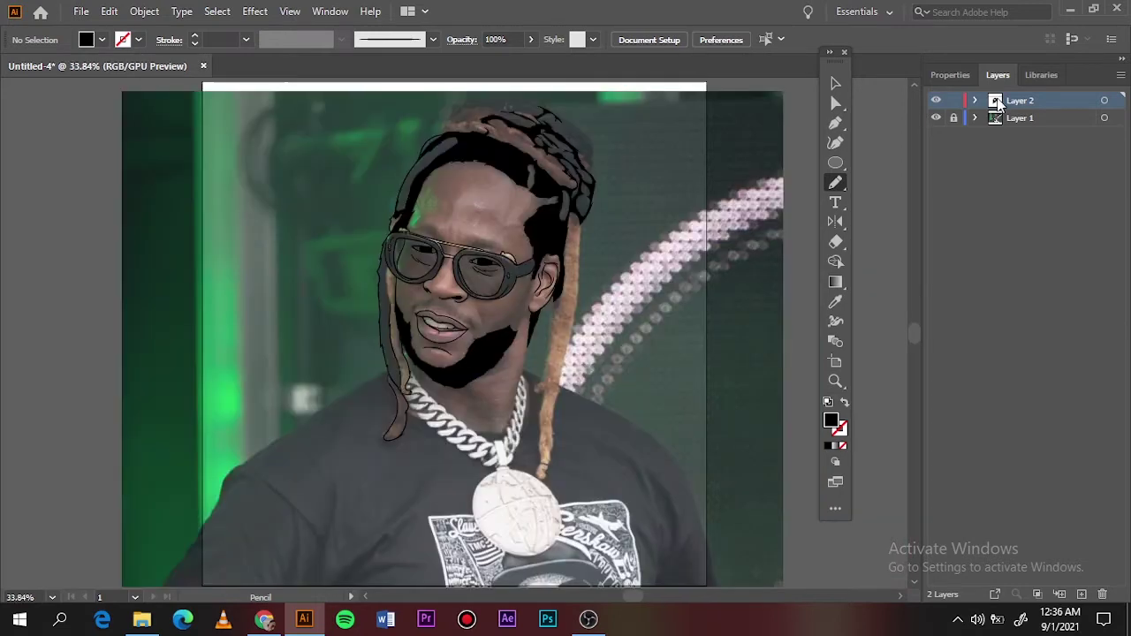
- Draw spiky black filled shapes across the very top of the hair
scroll(518, 114, "up", 4)
left_click_drag(396, 223, 324, 196)
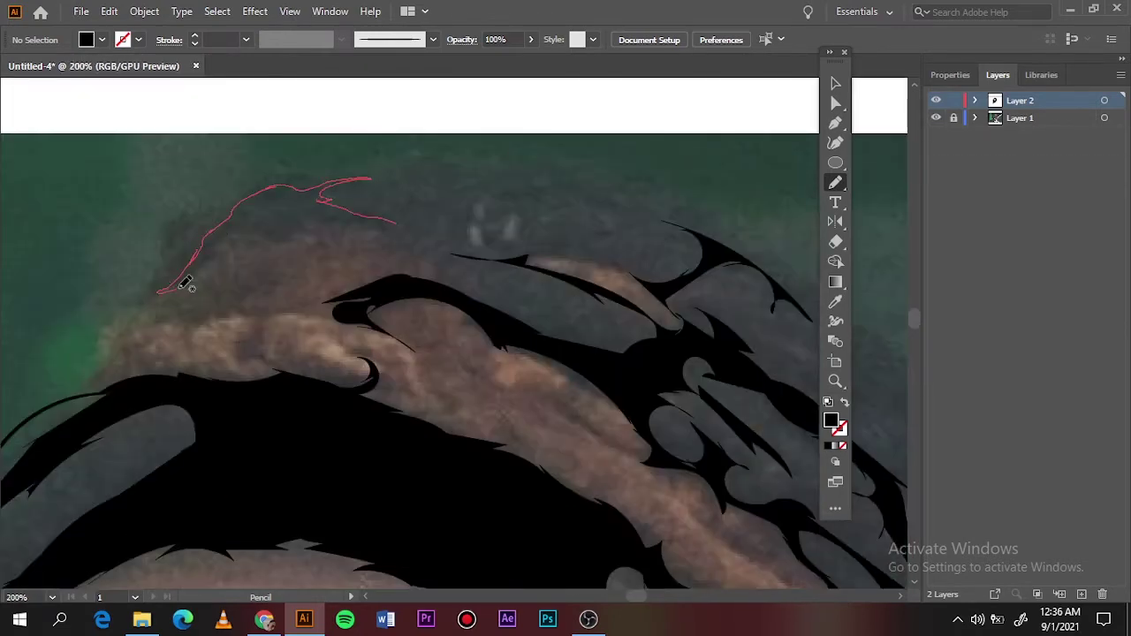
left_click_drag(182, 288, 159, 293)
left_click_drag(495, 185, 651, 207)
left_click_drag(137, 334, 353, 391)
- Trace the outer contour of the hair crown with thin Paintbrush strokes
key("b")
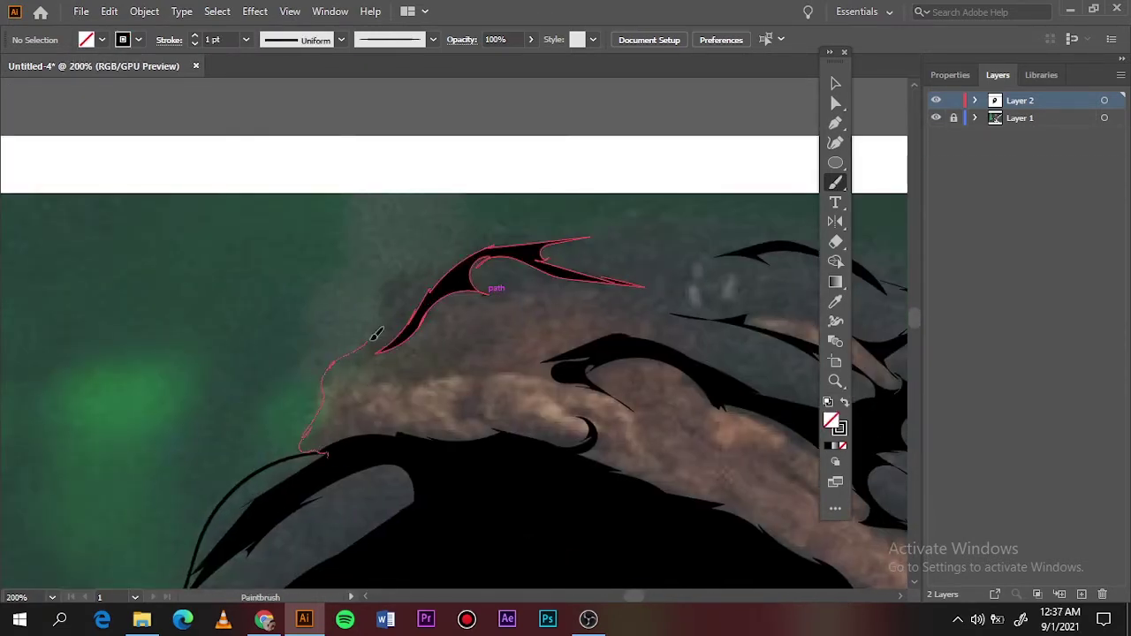
left_click_drag(375, 334, 381, 350)
mouse_move(790, 282)
left_mouse_down()
mouse_move(369, 239)
mouse_move(696, 555)
left_mouse_up()
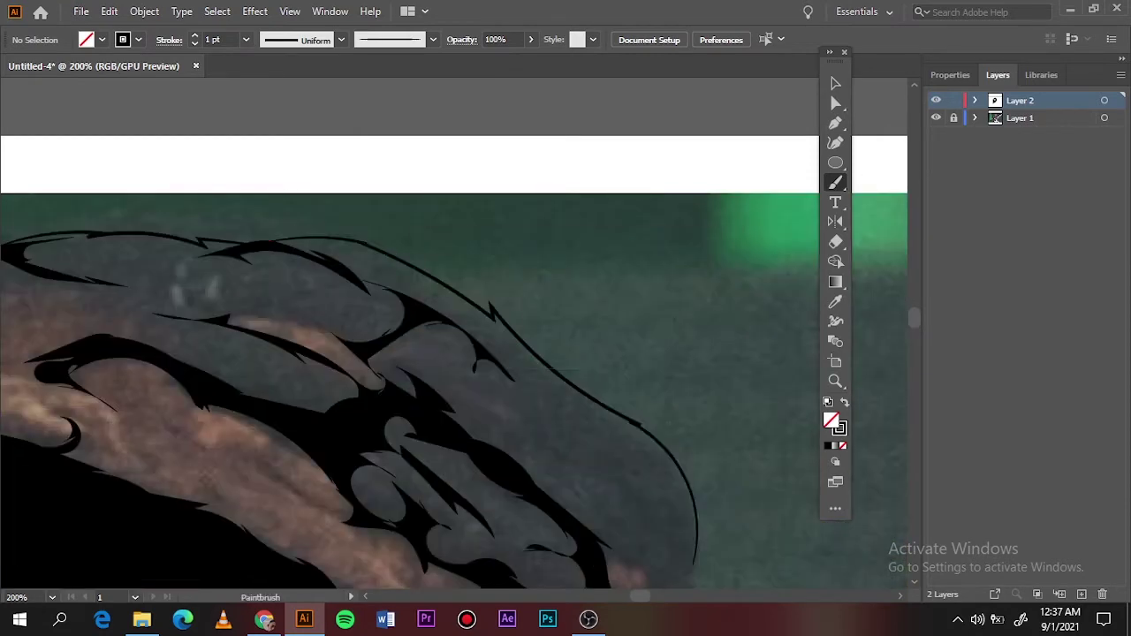
scroll(668, 356, "up", 2)
left_click_drag(477, 388, 505, 197)
- Add two more spiky black hair shadows, then toggle Layer 1 visibility to check
key("n")
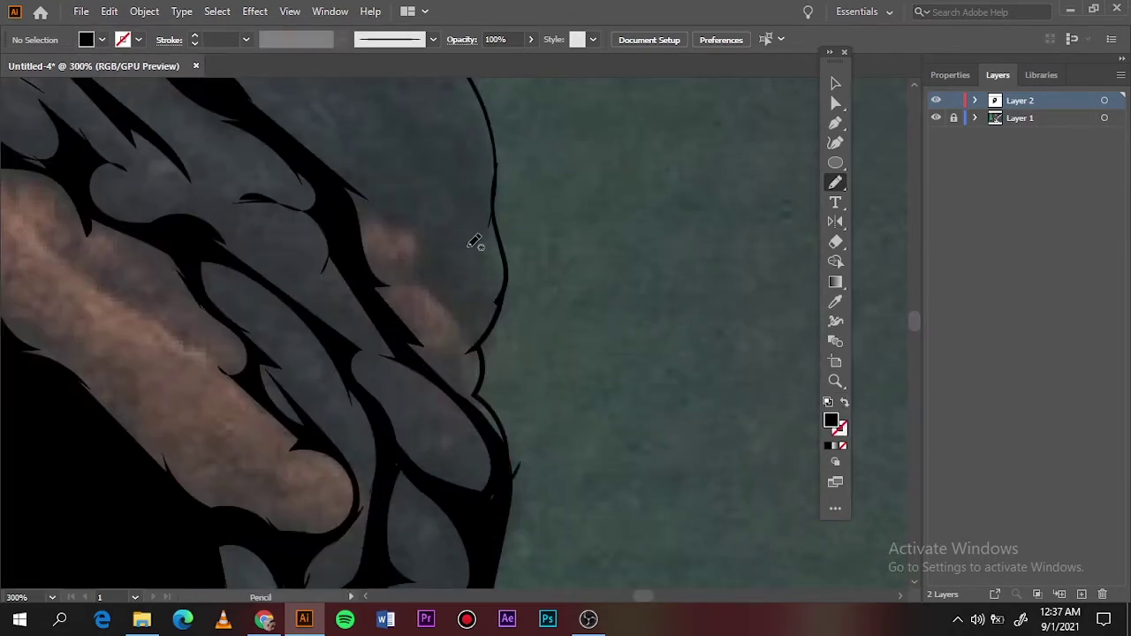
left_click_drag(467, 318, 444, 212)
mouse_move(258, 213)
left_mouse_down()
mouse_move(513, 378)
mouse_move(458, 349)
left_mouse_up()
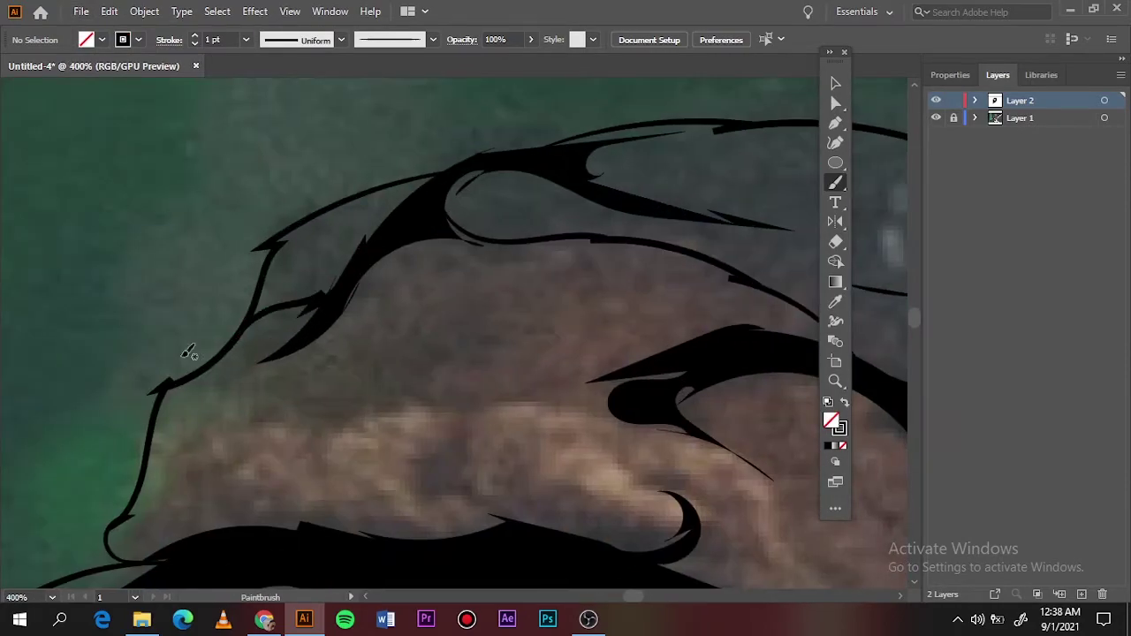
left_click(936, 118)
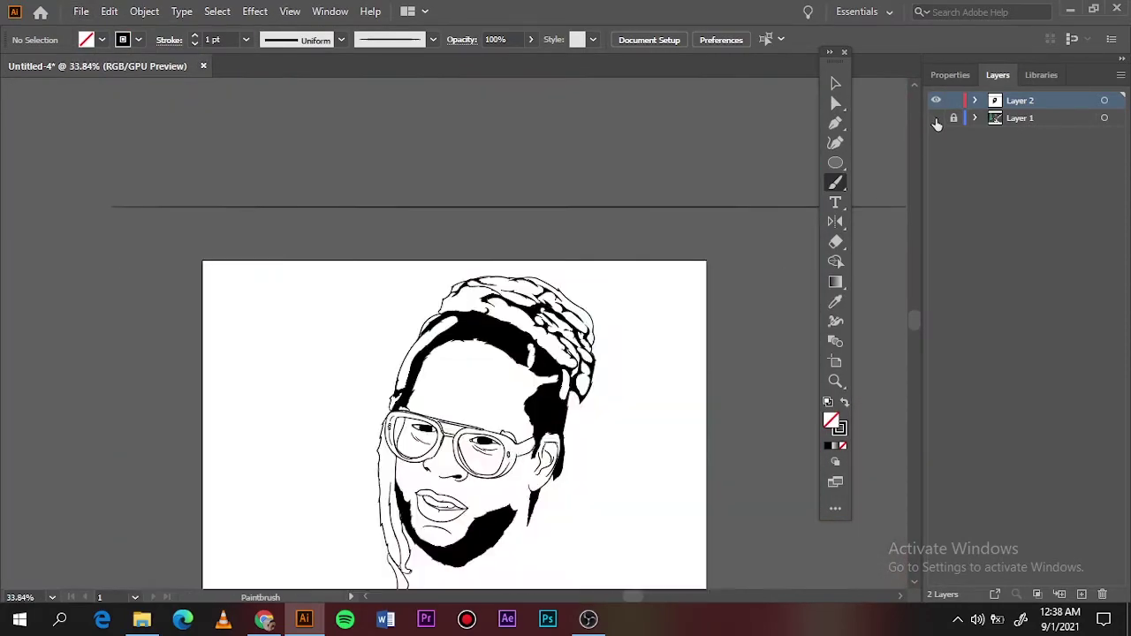
key("ctrl+1")
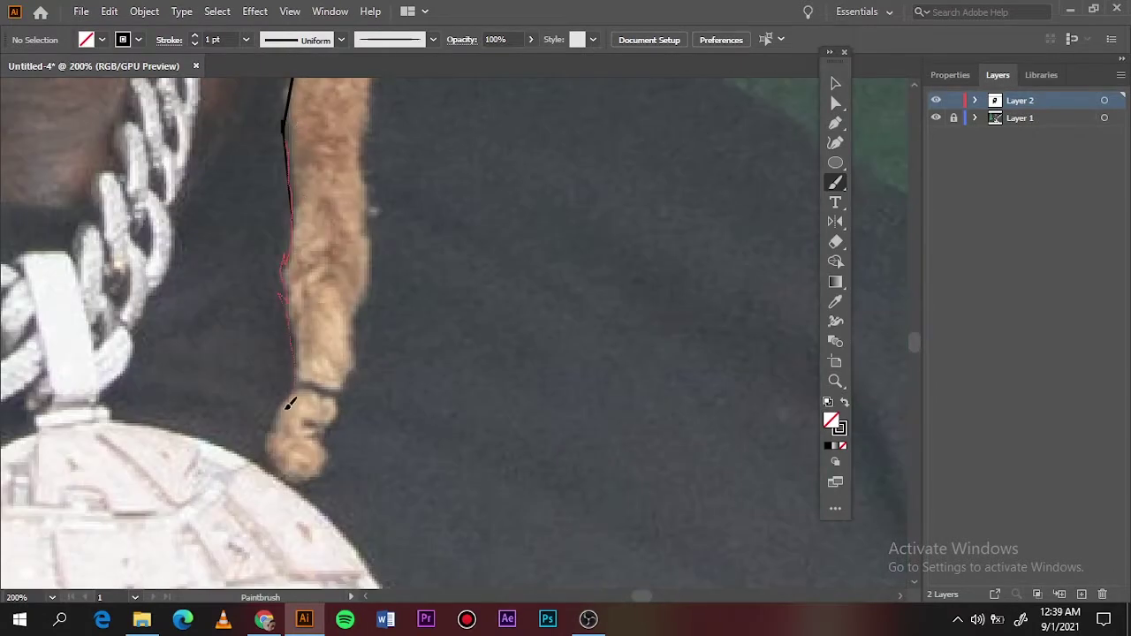
- Zoom in and trace both edges of the right dreadlock down over the shirt
scroll(362, 299, "up", 5)
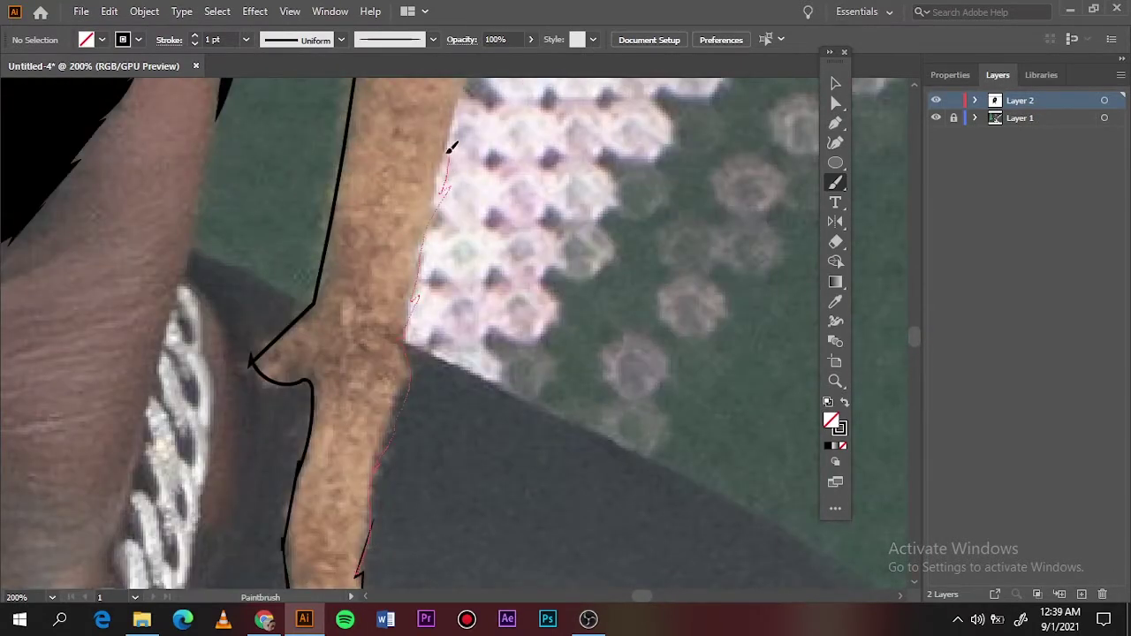
scroll(455, 354, "up", 5)
key("ctrl+plus")
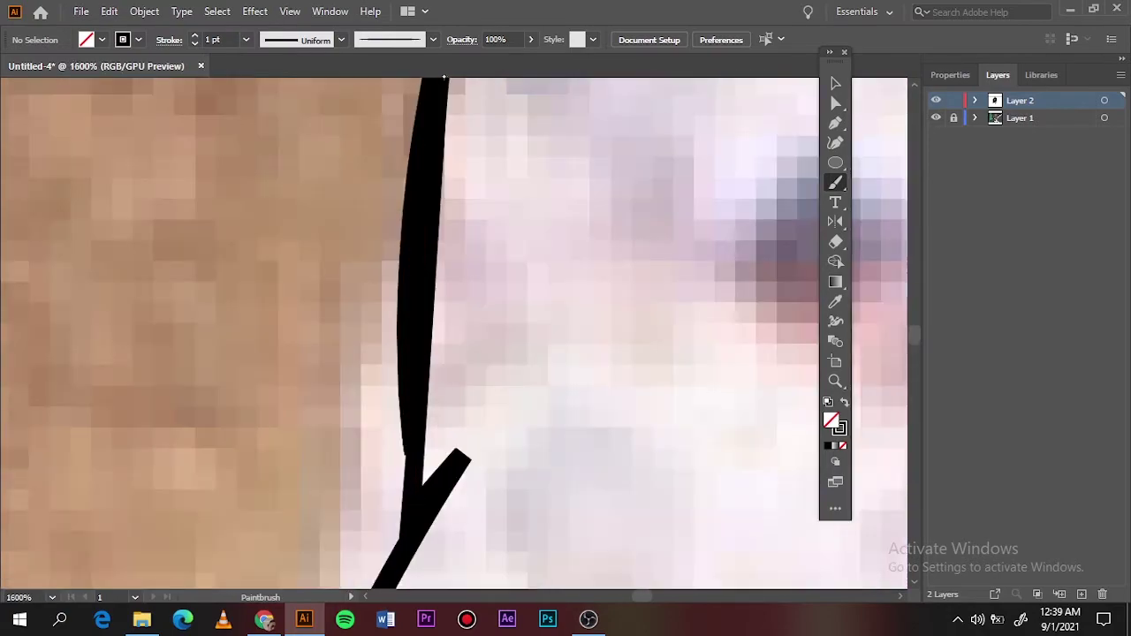
scroll(581, 308, "up", 5)
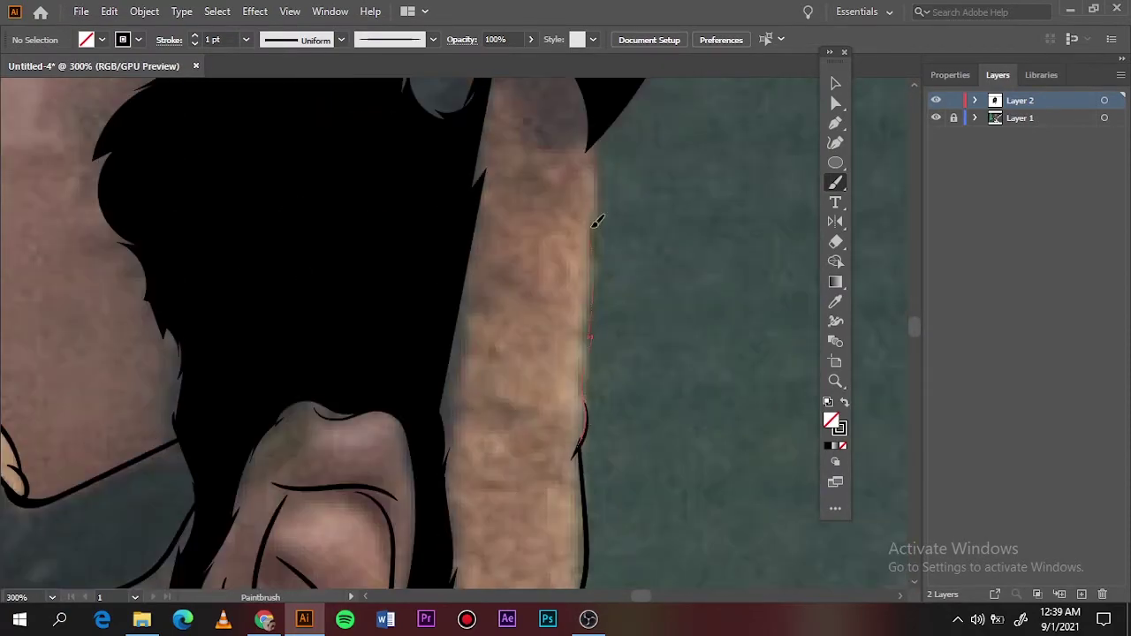
key("ctrl+0")
scroll(480, 259, "up", 5)
- Draw a solid black-filled eyebrow arching above the sunglasses
key("n")
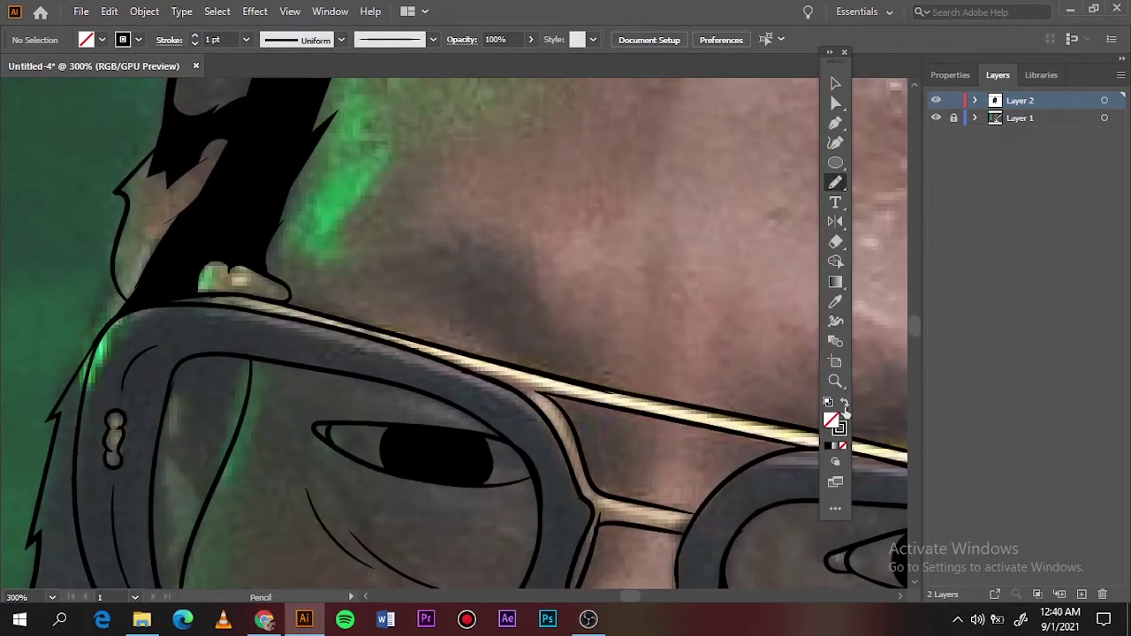
left_click(844, 405)
left_click_drag(602, 390, 561, 301)
left_click_drag(524, 363, 524, 362)
scroll(504, 331, "left", 5)
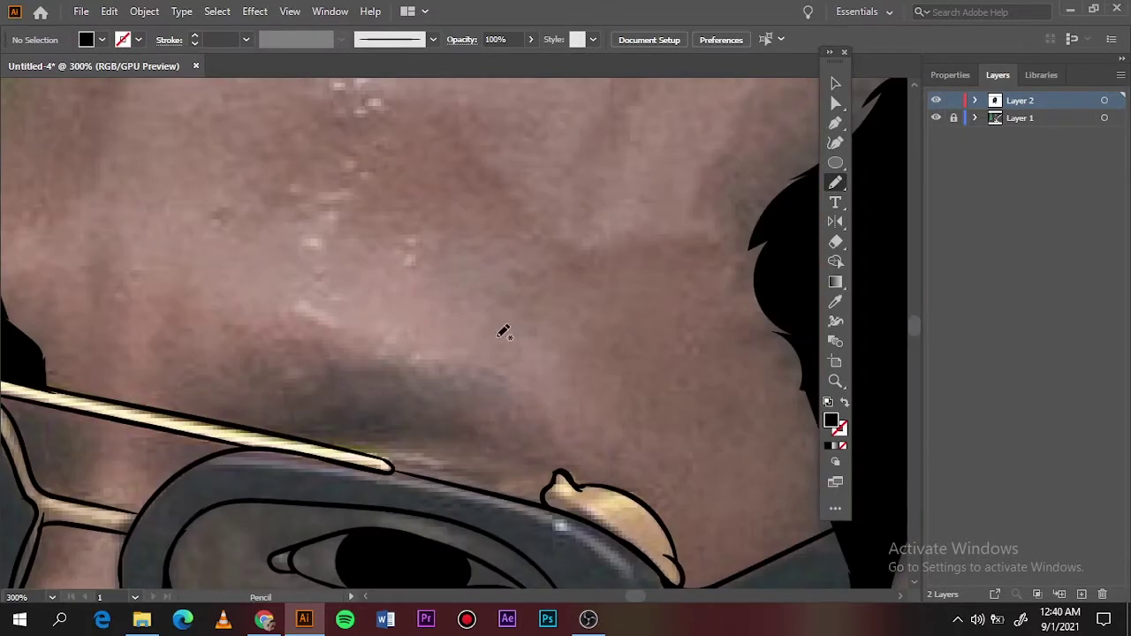
left_click_drag(415, 430, 247, 422)
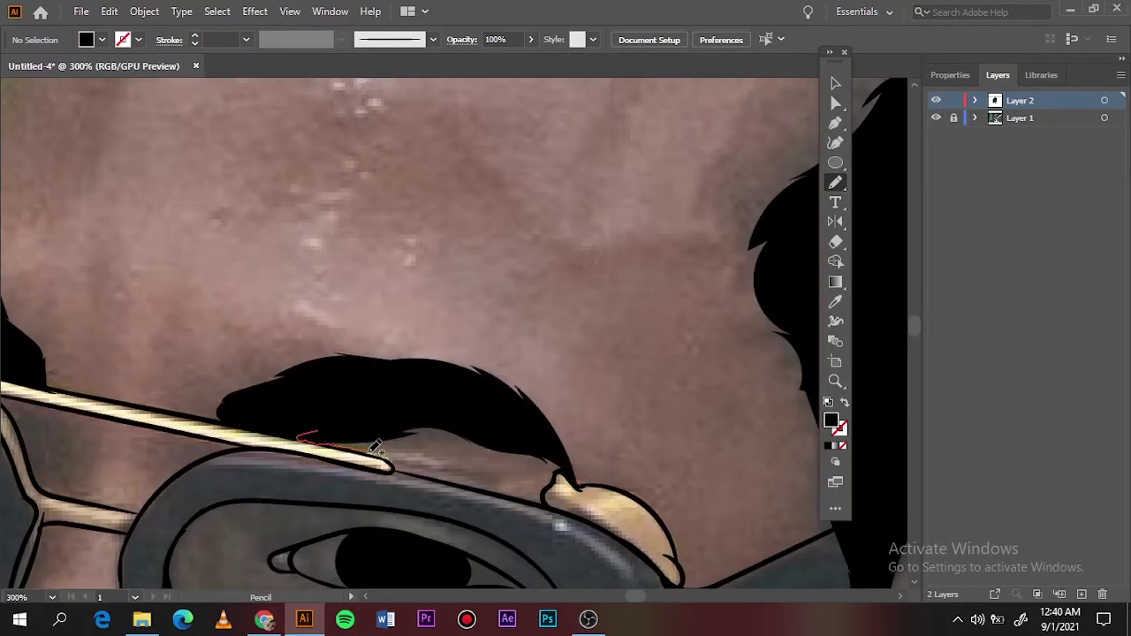
key("ctrl+0")
- Draw the curved line under the nose and set the stroke weight to 0.5 pt
scroll(394, 185, "up", 5)
left_click_drag(265, 281, 517, 397)
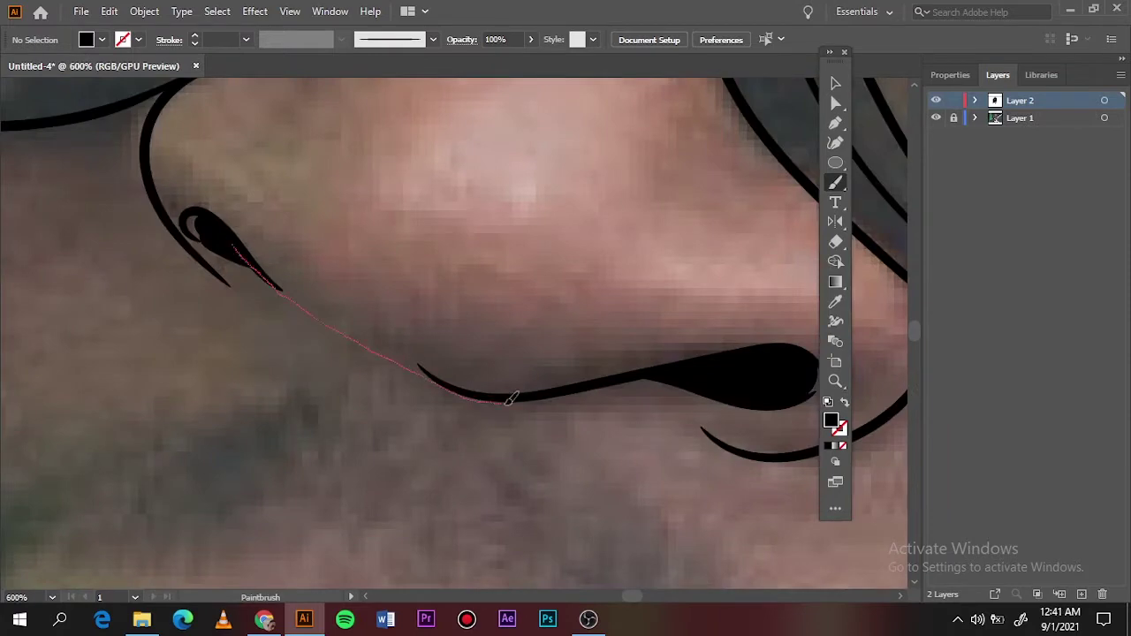
key("shift+x")
scroll(513, 397, "down", 3)
left_click(245, 39)
left_click(323, 76)
- Switch to the Paintbrush, fit the view, and toggle Layer 1 to check the linework
key("b")
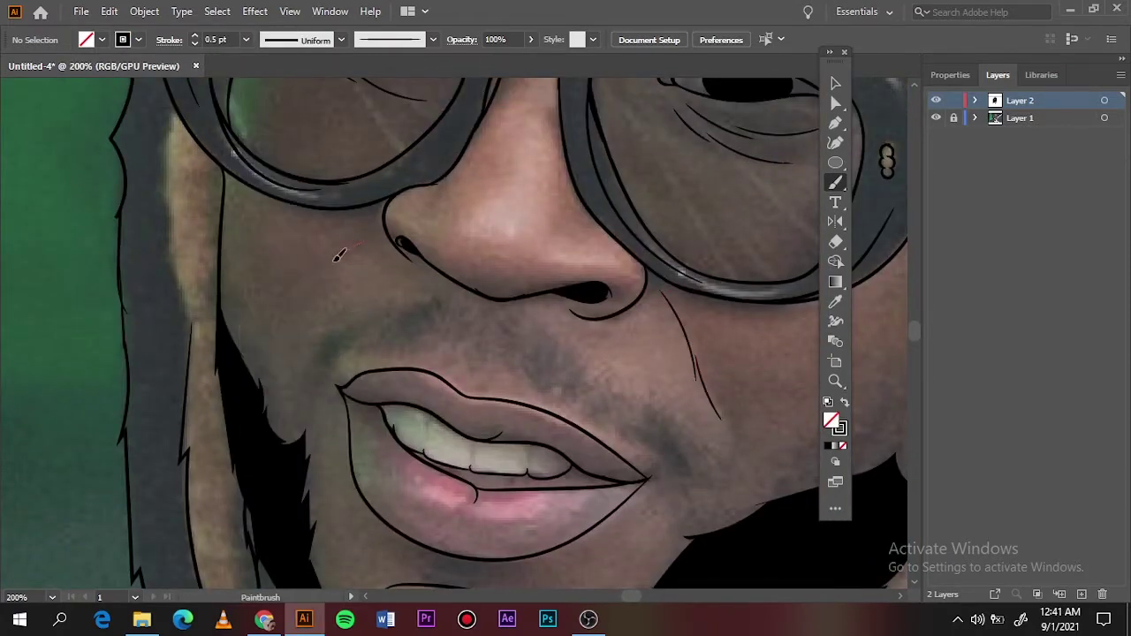
key("ctrl+0")
left_click(936, 117)
scroll(457, 378, "up", 3)
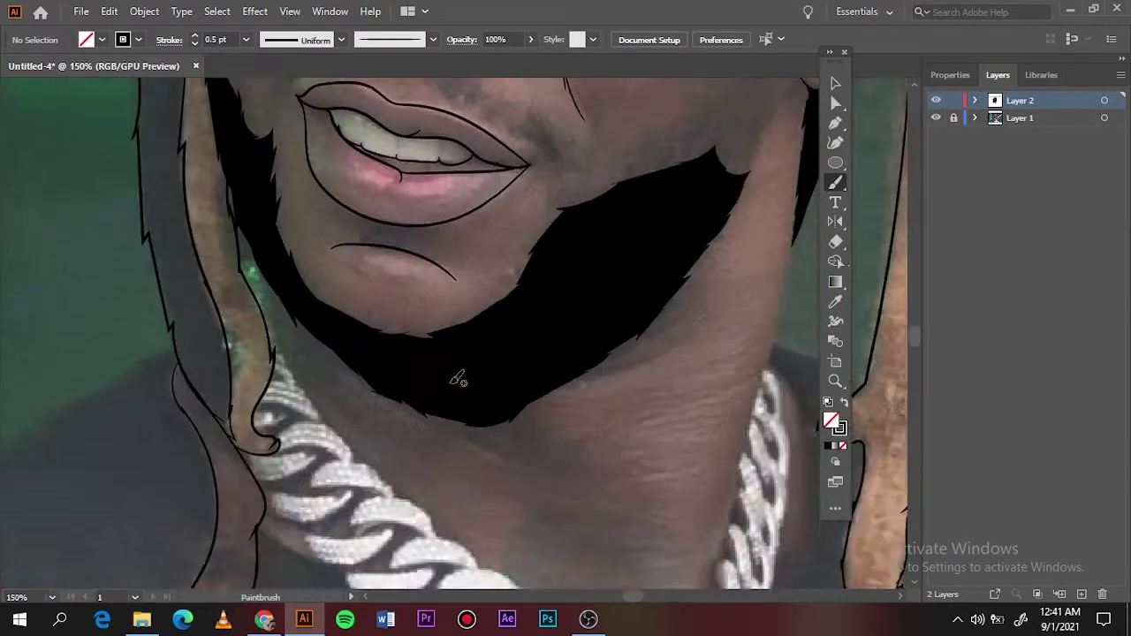
scroll(458, 378, "up", 2)
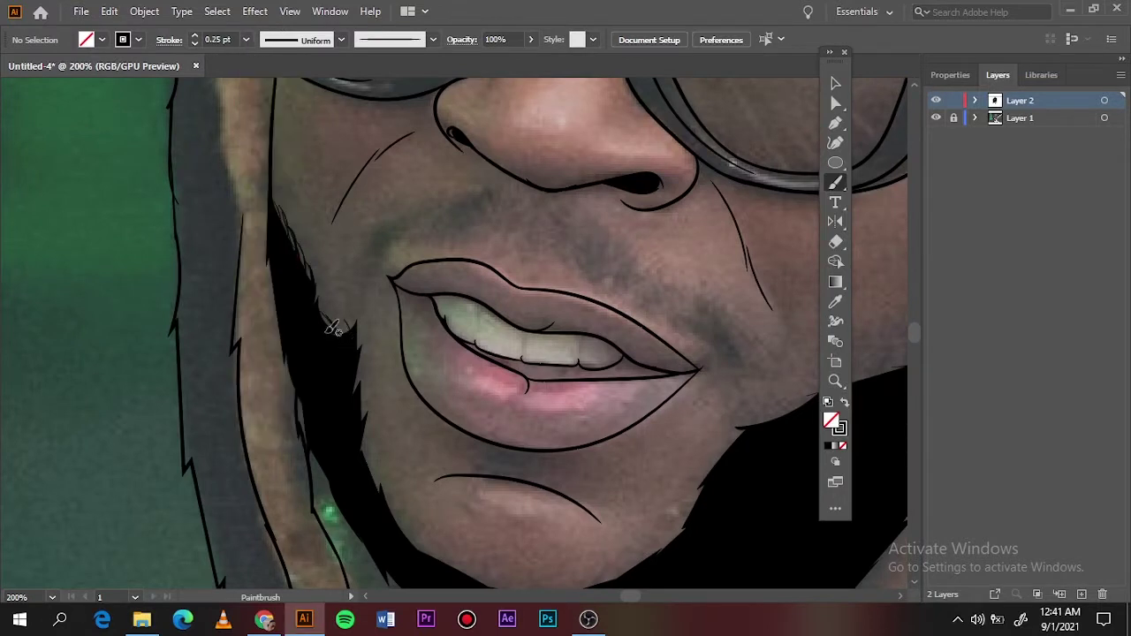
- Paint fine 0.5 pt and 0.25 pt hair strokes above the lip corner
left_click(245, 39)
left_click(269, 69)
mouse_move(365, 273)
left_mouse_down()
mouse_move(384, 246)
mouse_move(369, 258)
left_mouse_up()
left_click(246, 39)
left_click_drag(354, 323, 365, 307)
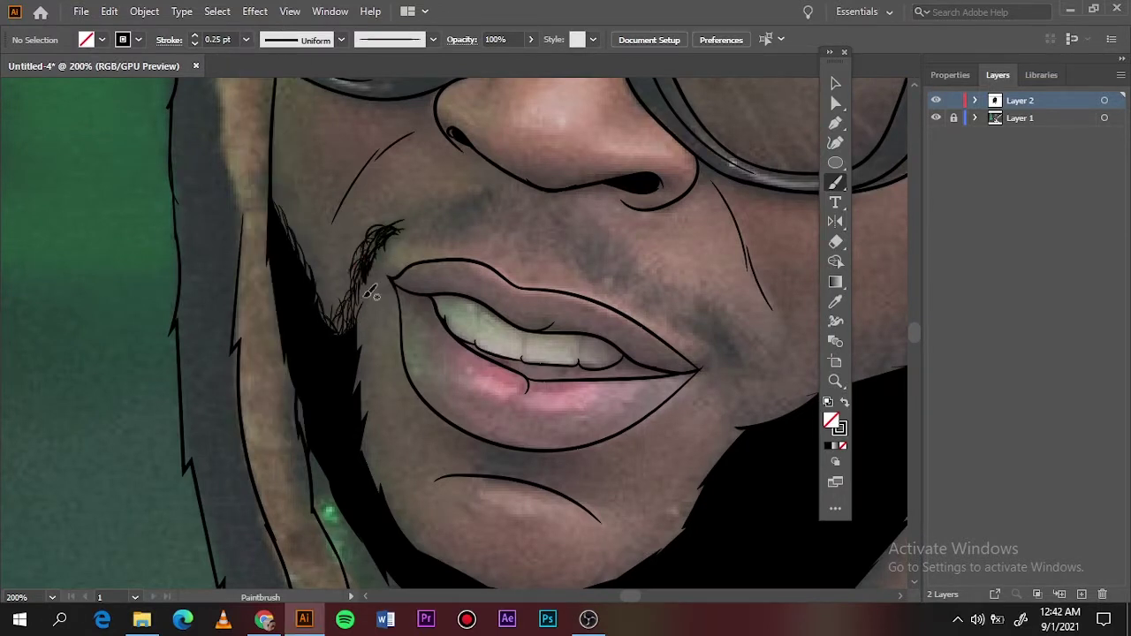
- Add fuzzy hair strokes along the beard edge, then toggle Layer 1 off and on
scroll(399, 352, "down", 3)
left_click_drag(376, 415, 399, 399)
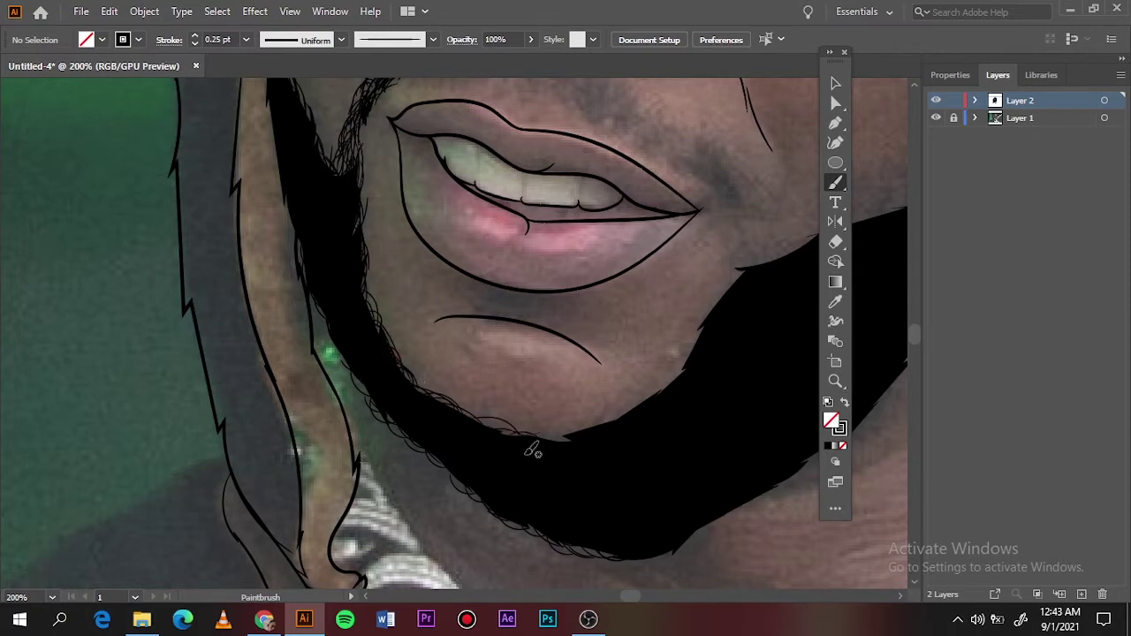
key("ctrl+0")
left_click(935, 117)
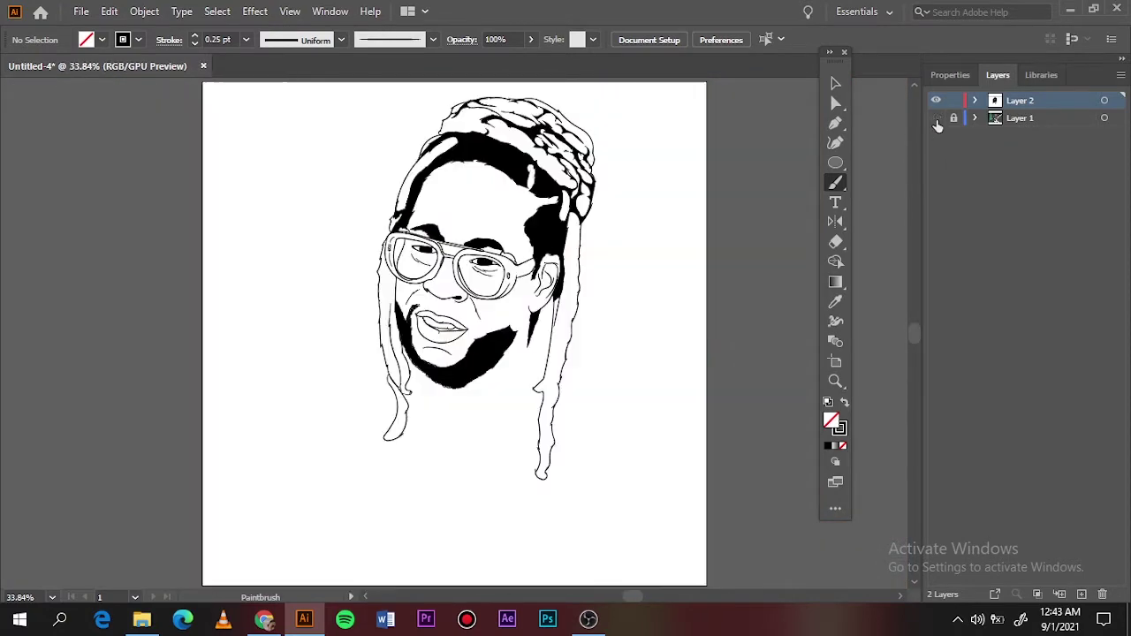
left_click(936, 118)
key("ctrl+1")
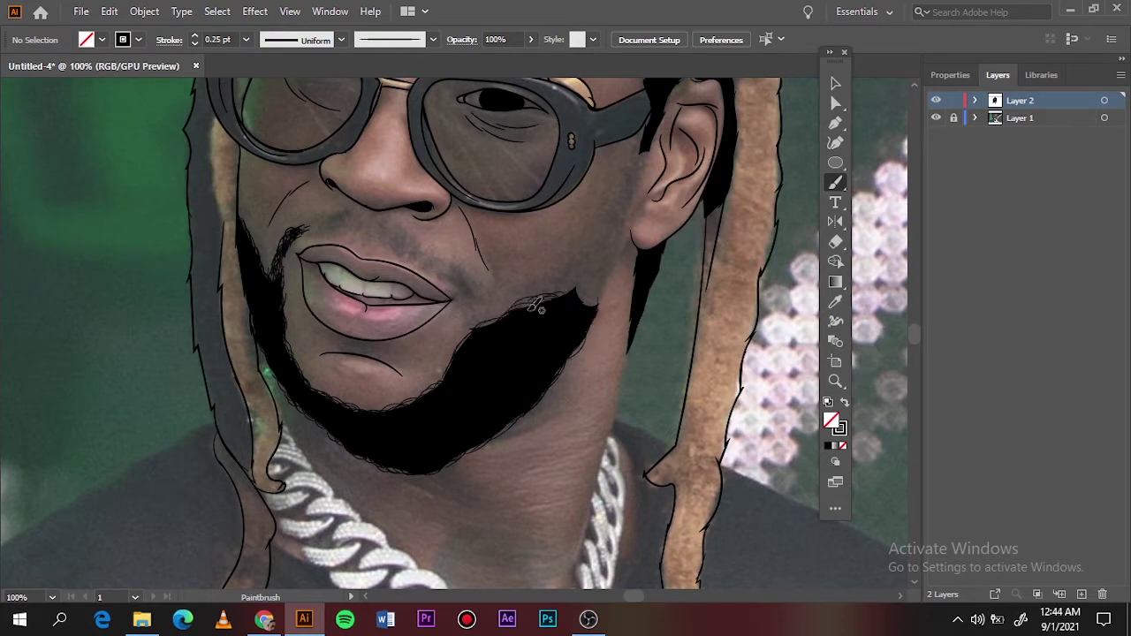
- Paint short hair strokes along the right side of the mustache to its tip
scroll(530, 307, "up", 2)
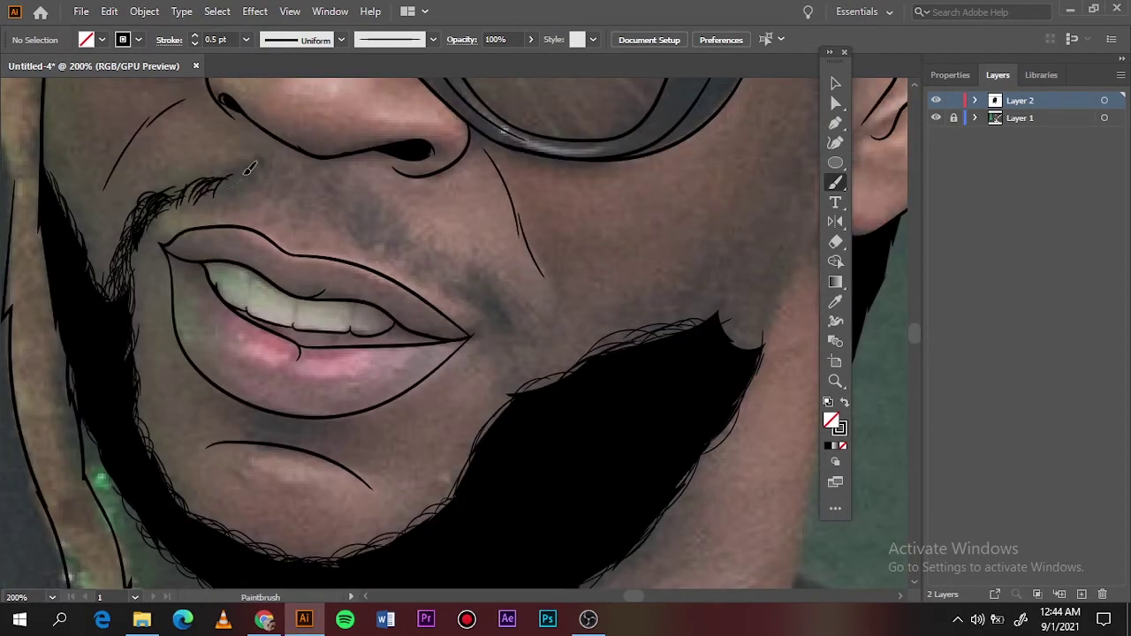
mouse_move(340, 196)
left_mouse_down()
mouse_move(415, 261)
mouse_move(480, 271)
mouse_move(493, 320)
left_mouse_up()
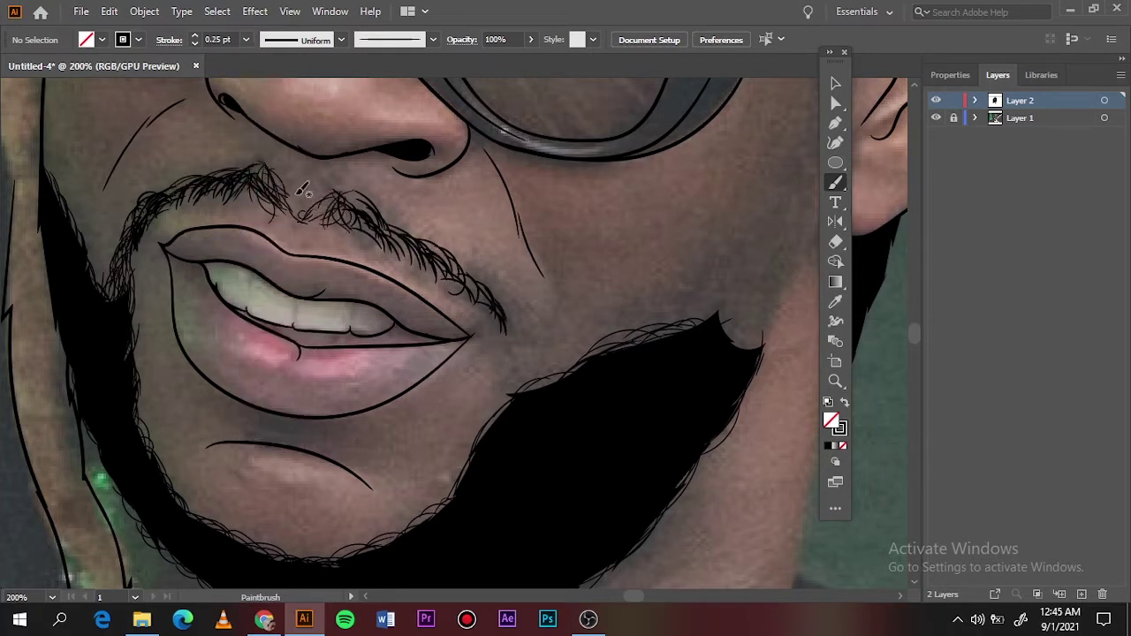
left_click_drag(380, 217, 426, 263)
mouse_move(493, 299)
left_mouse_down()
mouse_move(509, 357)
mouse_move(530, 349)
left_mouse_up()
scroll(547, 335, "right", 3)
scroll(594, 301, "right", 3)
scroll(594, 301, "up", 2)
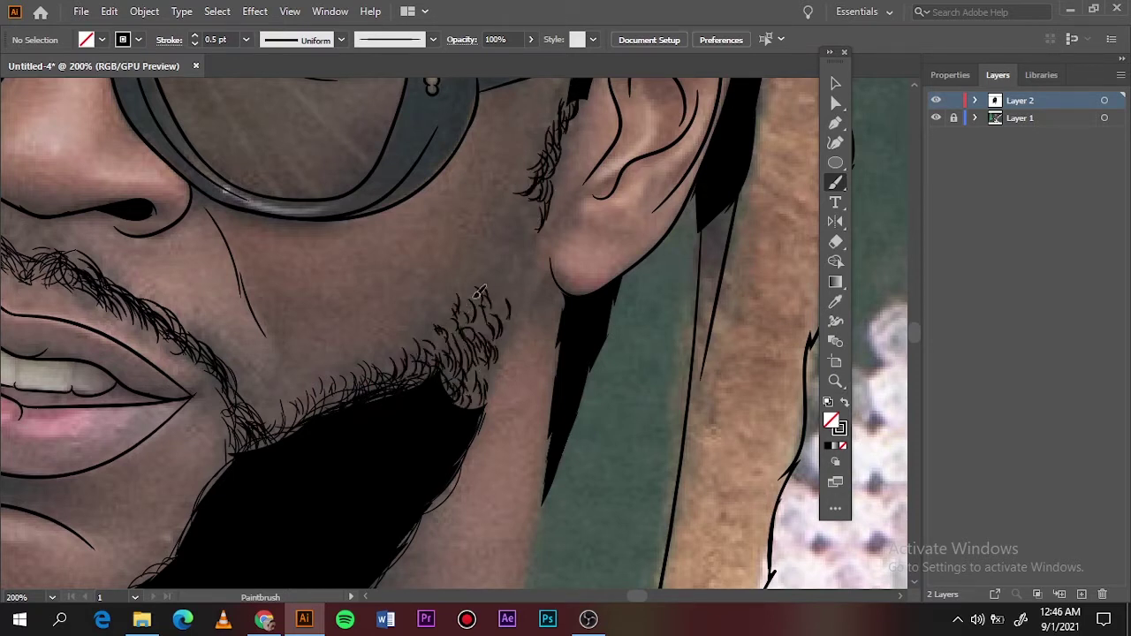
- Set the stroke weight to 0.25 pt and toggle Layer 1 to check the beard
left_click(246, 39)
left_click(262, 71)
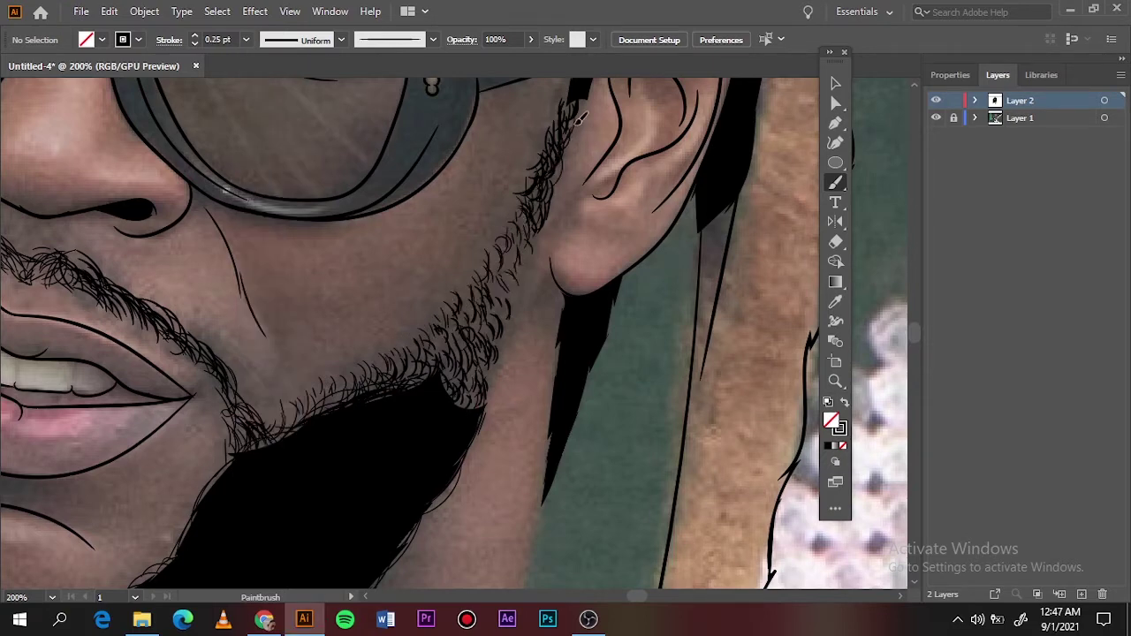
key("ctrl+0")
left_click(936, 117)
left_click(936, 117)
scroll(471, 405, "up", 3)
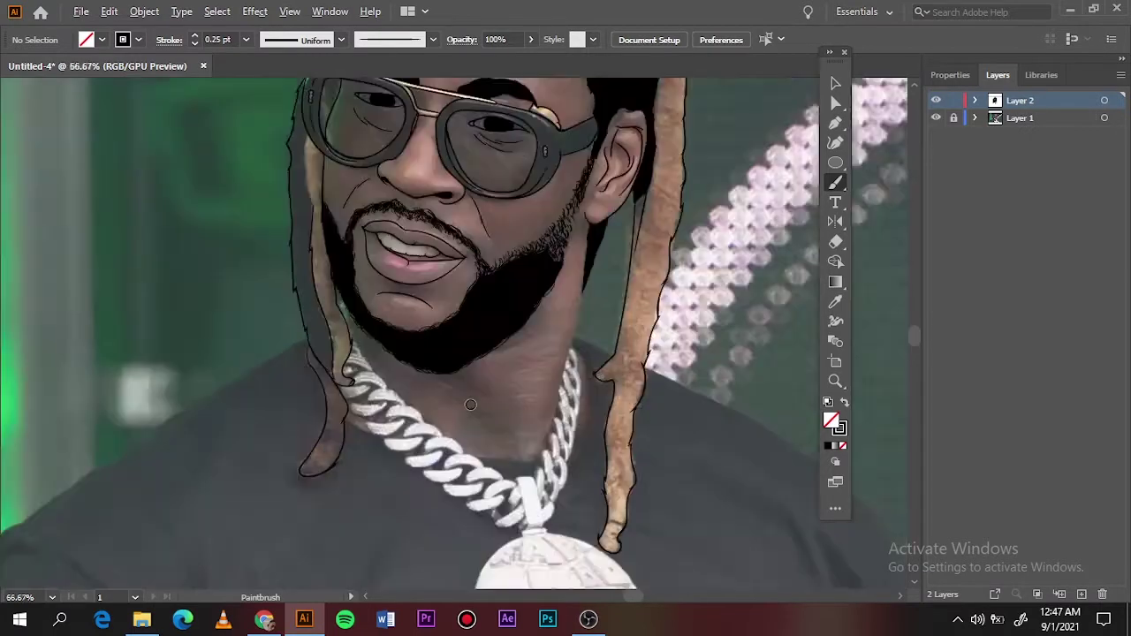
scroll(471, 405, "up", 2)
- Change the stroke weight to 1 pt and move the view to the chain
left_click(245, 39)
left_click(262, 132)
scroll(471, 405, "left", 3)
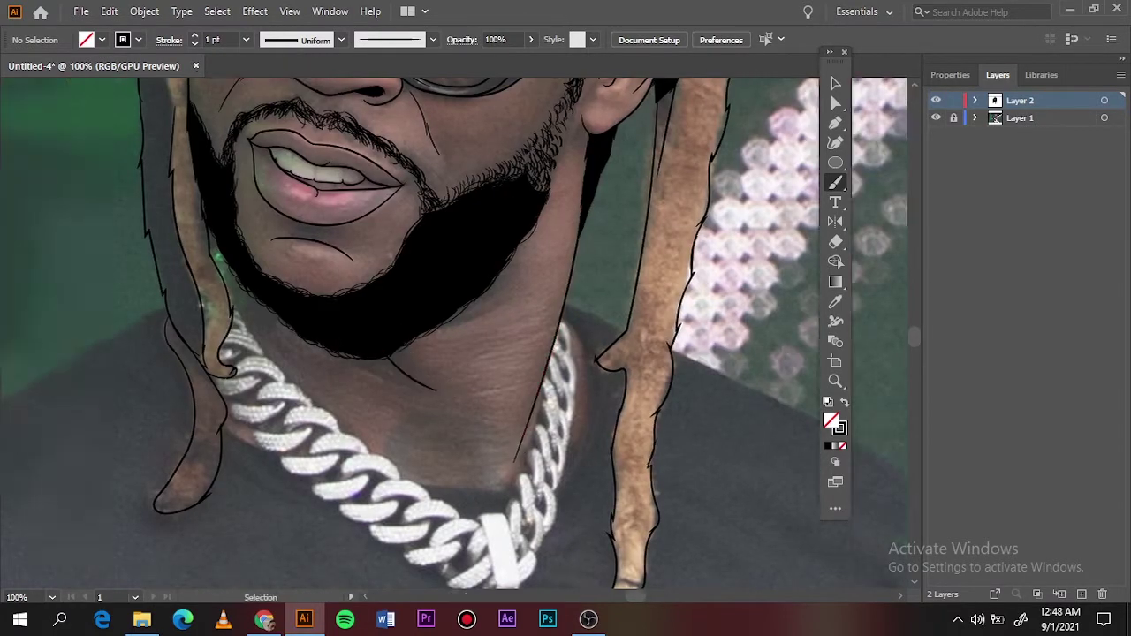
scroll(374, 232, "up", 5)
scroll(374, 232, "down", 3)
scroll(374, 232, "up", 2)
- Outline the top chain link and the next link with bold 1 pt strokes
left_click_drag(301, 221, 350, 223)
left_click_drag(346, 228, 408, 300)
left_click_drag(305, 270, 470, 376)
left_click_drag(323, 362, 442, 378)
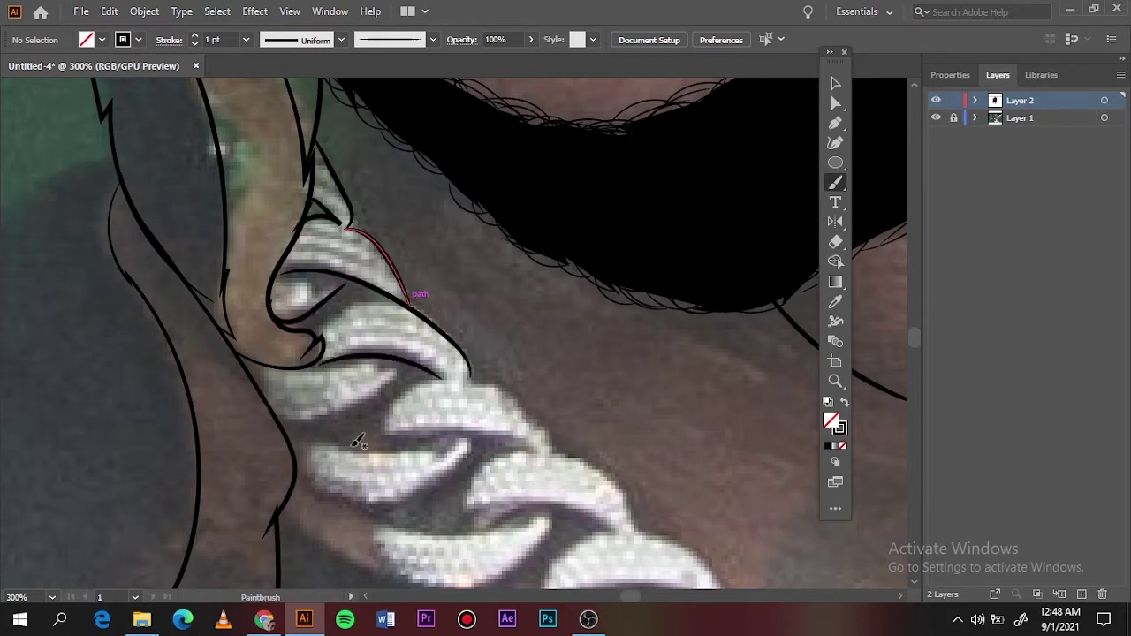
left_click_drag(343, 413, 482, 384)
mouse_move(406, 394)
left_mouse_down()
mouse_move(480, 399)
mouse_move(55, 167)
mouse_move(115, 152)
left_mouse_up()
- Trace the upper, inner and bottom edges of the following chain links
left_click_drag(205, 212, 385, 231)
left_click_drag(228, 220, 349, 231)
mouse_move(113, 221)
left_mouse_down()
mouse_move(292, 228)
mouse_move(270, 213)
left_mouse_up()
left_click_drag(213, 308, 435, 288)
scroll(435, 289, "down", 3)
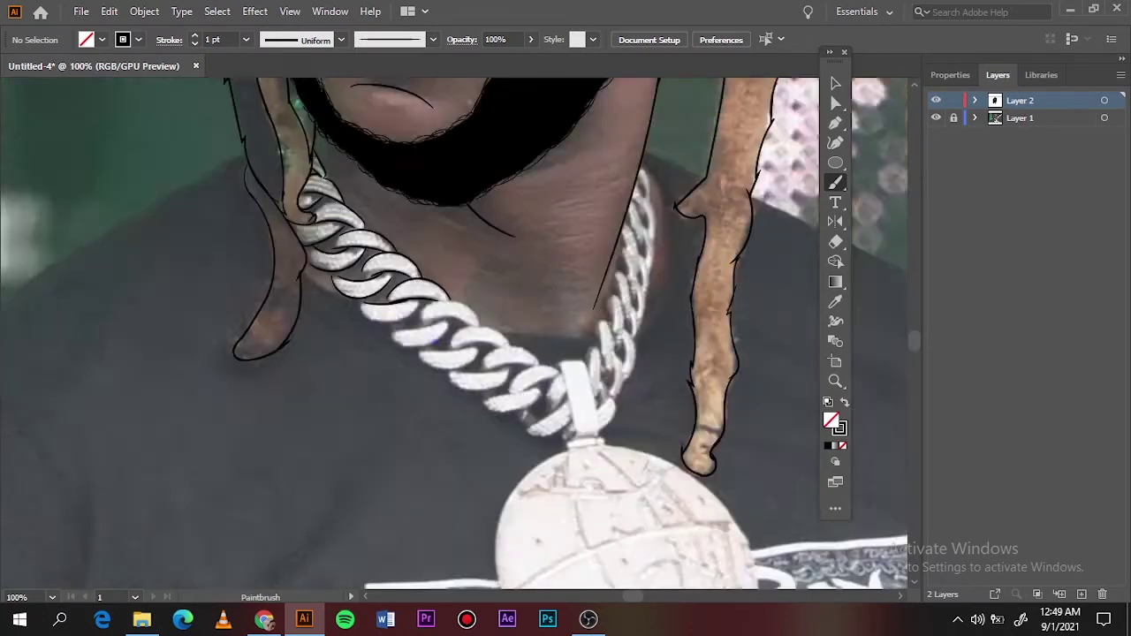
scroll(221, 281, "up", 3)
left_click_drag(213, 245, 385, 232)
mouse_move(340, 290)
left_mouse_down()
mouse_move(442, 290)
mouse_move(522, 256)
mouse_move(579, 306)
left_mouse_up()
- Outline the next link's top arc, inner curve, and upper and bottom edges
scroll(292, 313, "down", 2)
scroll(292, 314, "right", 2)
left_click_drag(328, 281, 397, 226)
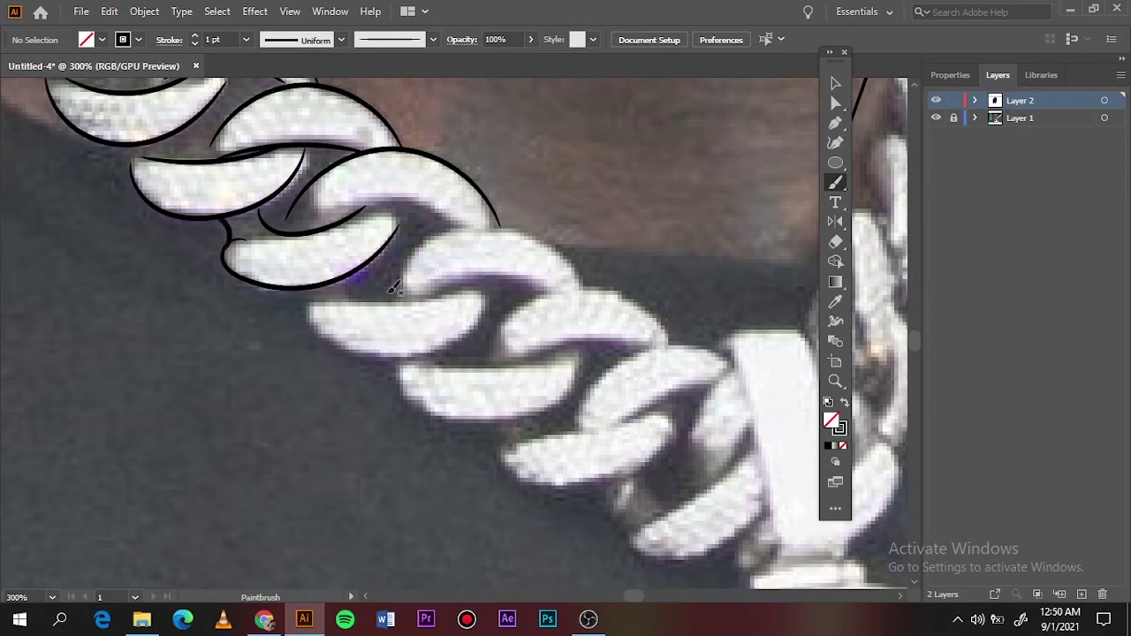
left_click_drag(323, 301, 460, 297)
left_click_drag(353, 276, 477, 292)
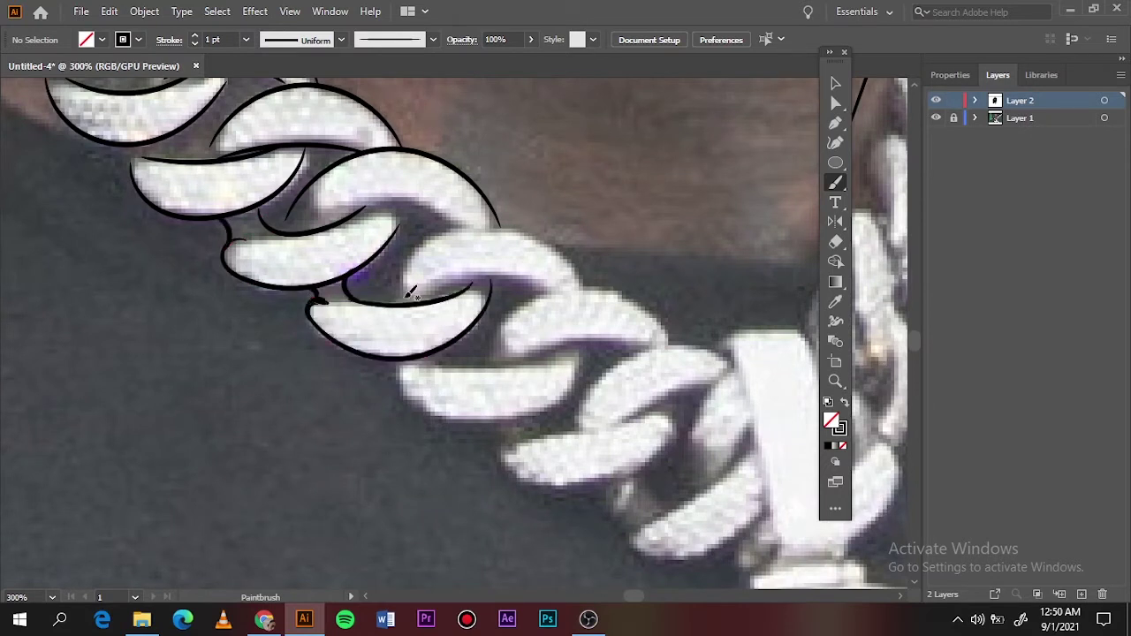
left_click_drag(403, 295, 594, 281)
left_click_drag(353, 216, 479, 226)
left_click_drag(548, 287, 433, 292)
mouse_move(556, 349)
left_mouse_down()
mouse_move(402, 365)
mouse_move(579, 355)
left_mouse_up()
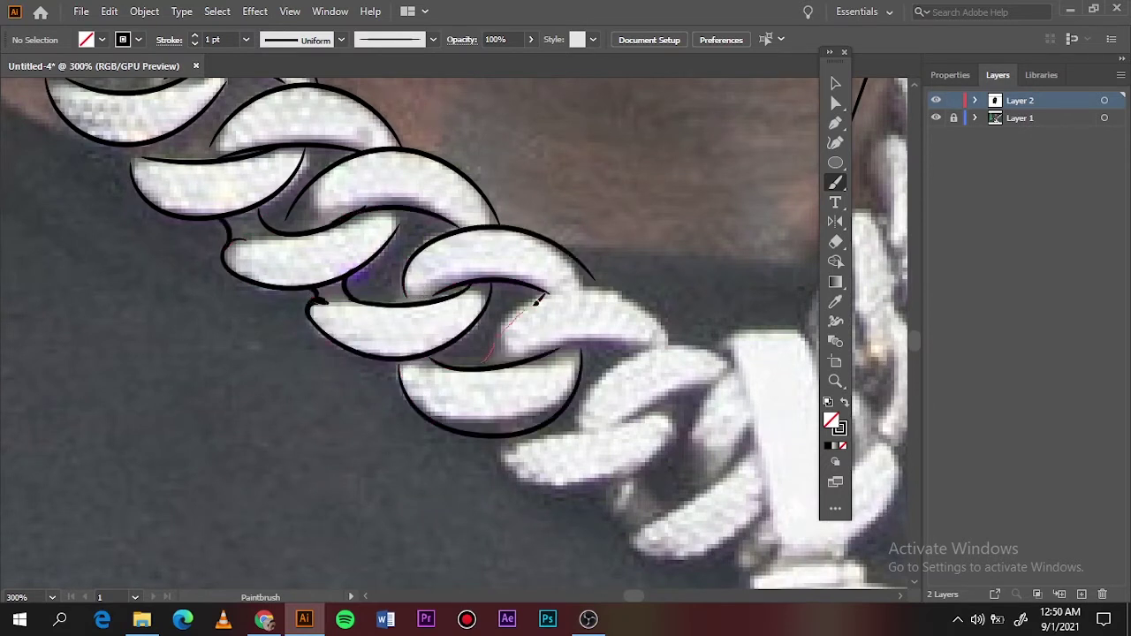
- Outline the arcs, inner curves and edges of the right-hand chain links
left_click_drag(482, 364, 676, 347)
left_click_drag(523, 360, 666, 351)
left_click_drag(677, 406, 495, 442)
mouse_move(665, 400)
left_mouse_down()
mouse_move(563, 435)
mouse_move(730, 355)
left_mouse_up()
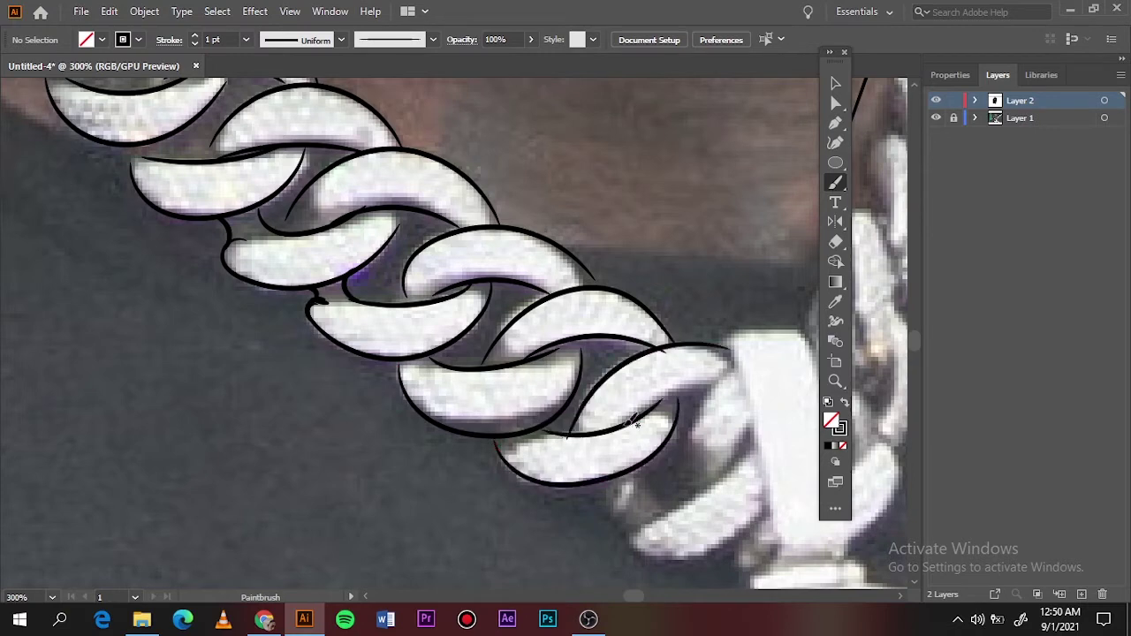
left_click_drag(624, 424, 725, 381)
left_click_drag(730, 367, 685, 490)
mouse_move(594, 486)
left_mouse_down()
mouse_move(626, 530)
mouse_move(765, 512)
left_mouse_up()
left_click_drag(745, 431, 728, 477)
- Draw a first black shadow shape inside a chain link, undoing an oversized attempt
scroll(690, 500, "up", 5)
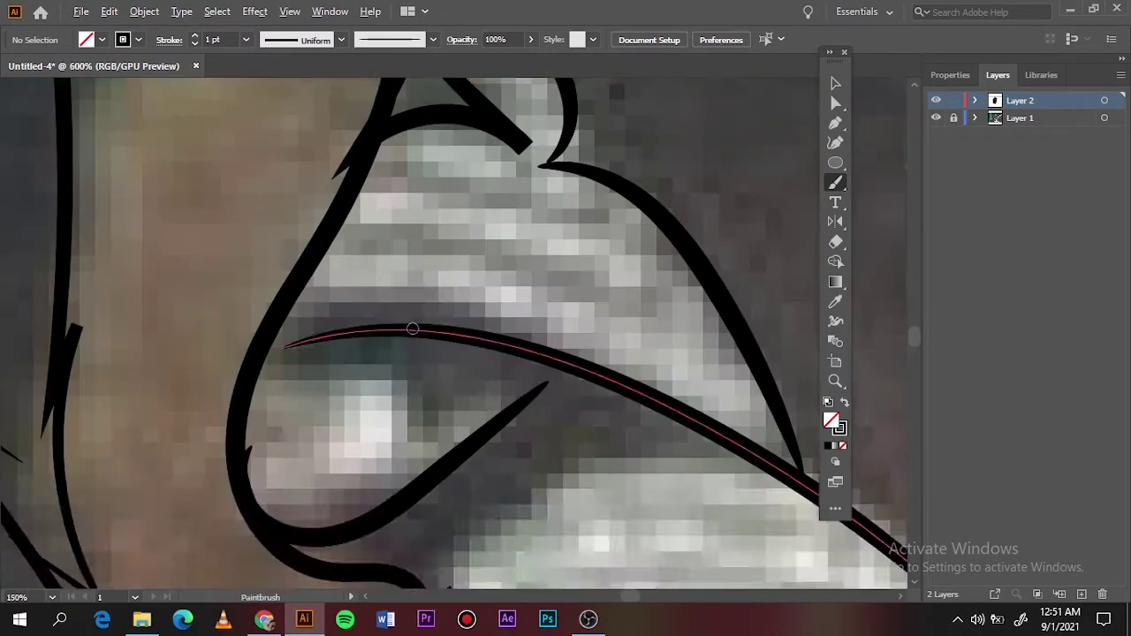
left_click_drag(835, 182, 896, 224)
left_click_drag(380, 229, 477, 212)
scroll(413, 283, "down", 3)
scroll(412, 281, "up", 4)
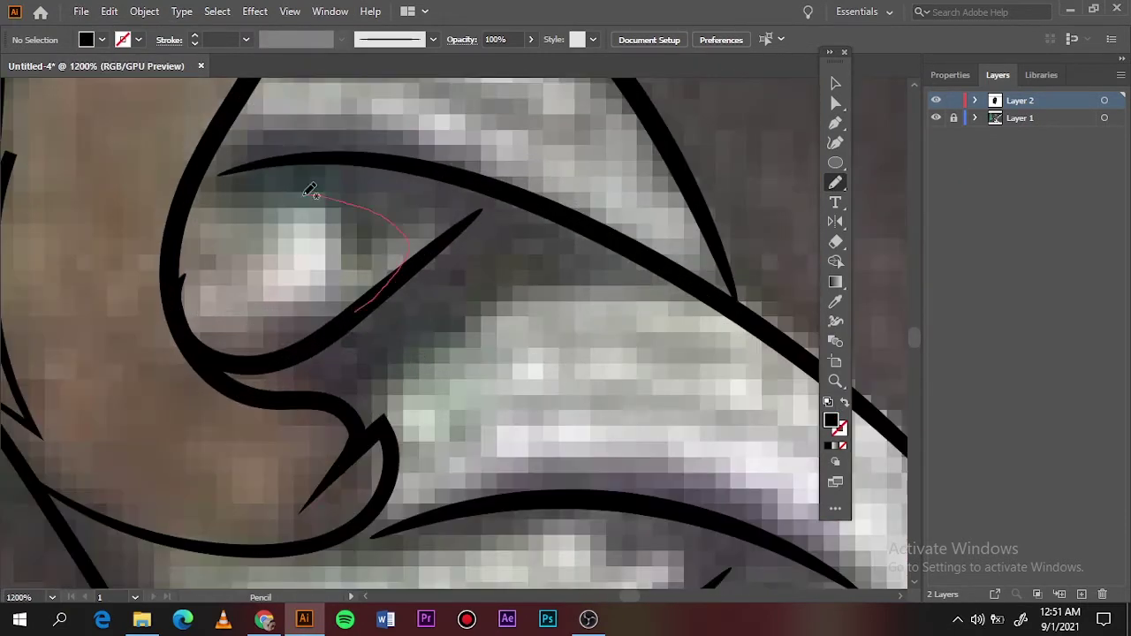
mouse_move(311, 189)
left_mouse_down()
mouse_move(694, 303)
mouse_move(270, 386)
left_mouse_up()
scroll(548, 298, "down", 1)
key("ctrl+z")
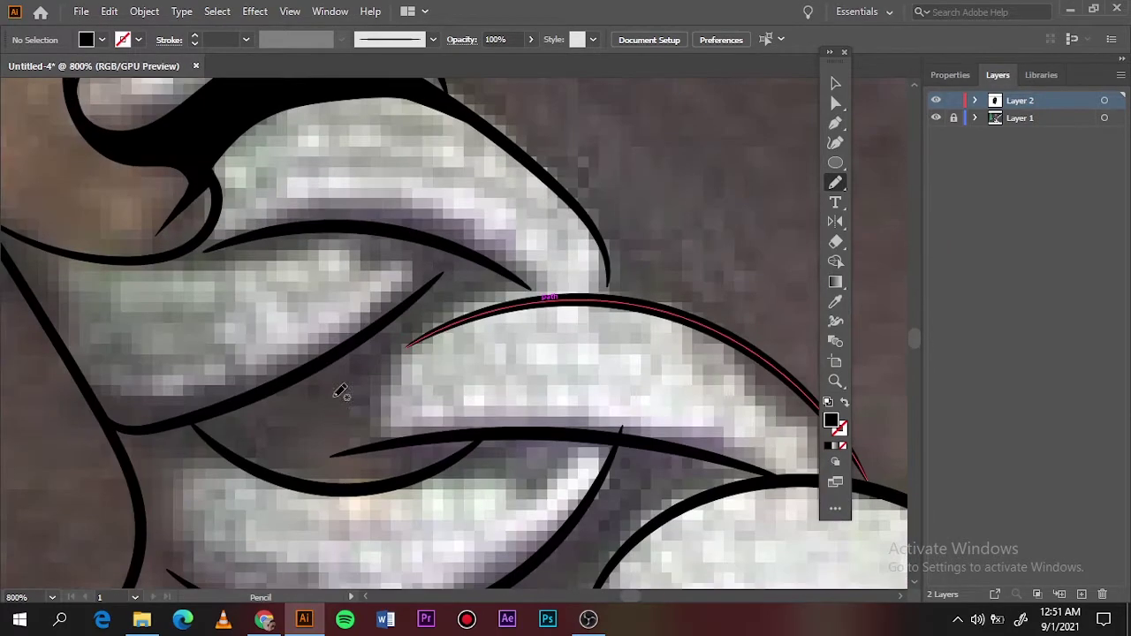
- Fill the next gaps between chain links with solid black, no-outline shapes
left_click_drag(343, 241, 285, 230)
mouse_move(530, 290)
left_mouse_down()
mouse_move(374, 353)
mouse_move(415, 301)
left_mouse_up()
scroll(421, 293, "down", 1)
left_click_drag(209, 308, 210, 301)
key("n")
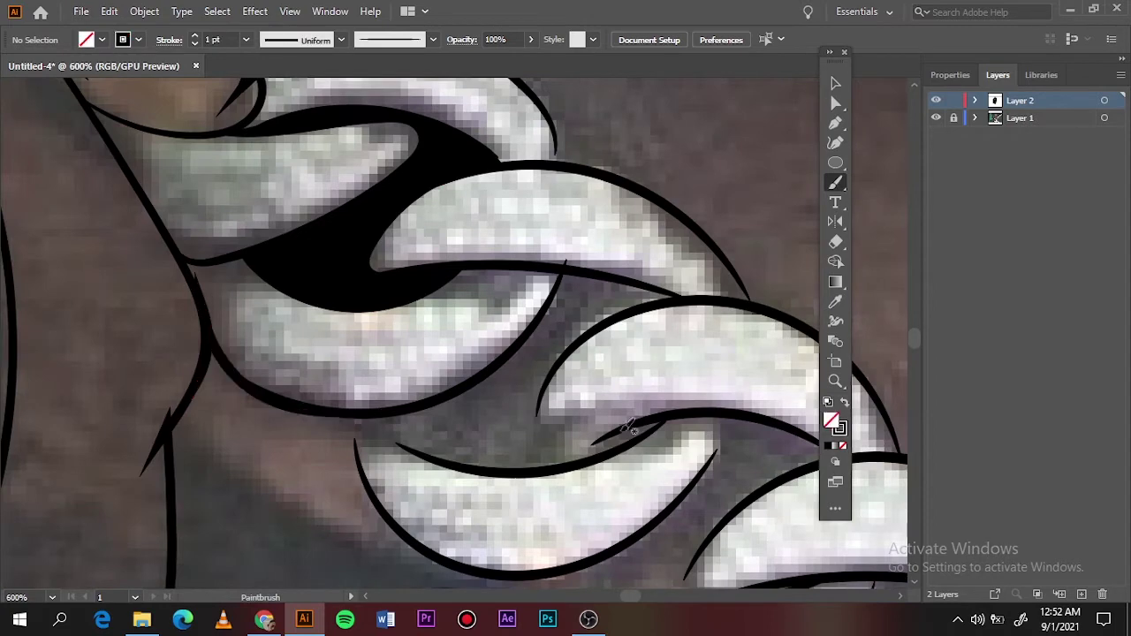
scroll(433, 132, "down", 4)
scroll(413, 257, "down", 1)
key("shift+x")
left_click_drag(497, 267, 393, 310)
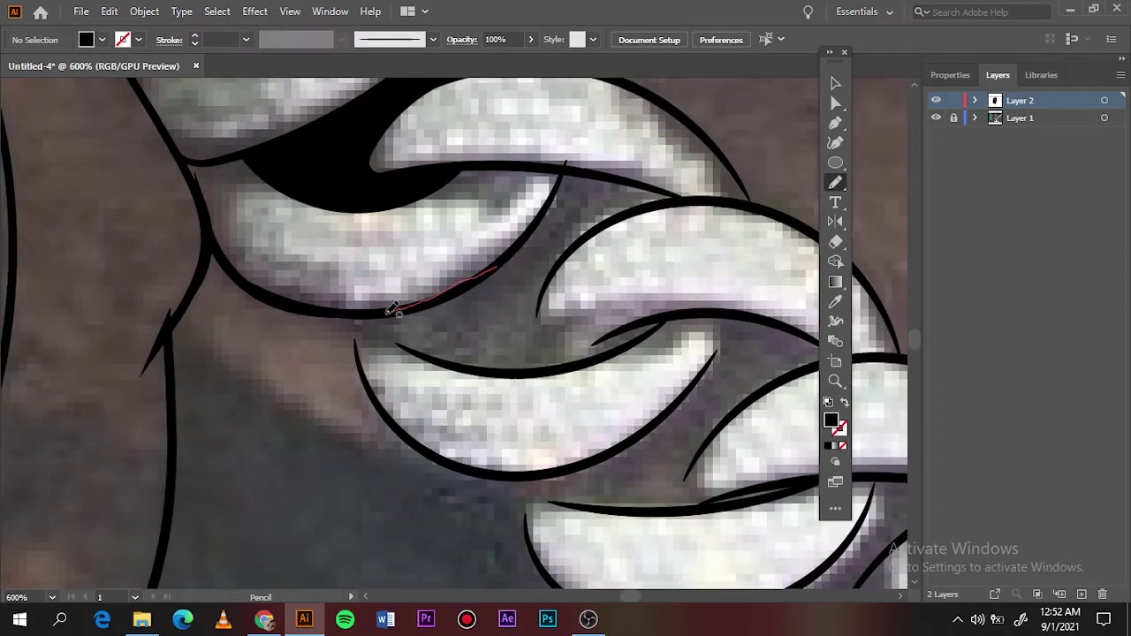
left_click_drag(498, 375, 566, 177)
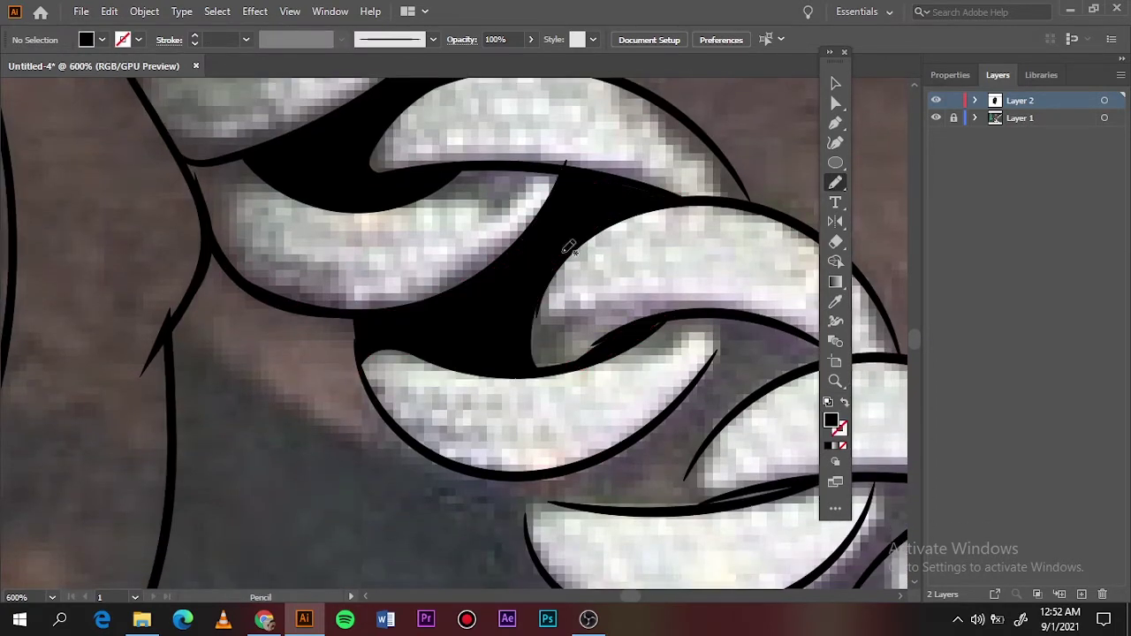
- Zoom out and toggle the reference photo off and on to check the chain shadows
key("ctrl+0")
left_click(936, 118)
left_click(936, 118)
scroll(459, 433, "up", 8)
scroll(460, 433, "up", 2)
- Fill several more gaps between the chain links with black shadow shapes
mouse_move(141, 360)
left_mouse_down()
mouse_move(411, 395)
mouse_move(271, 321)
mouse_move(477, 389)
left_mouse_up()
scroll(724, 310, "left", 2)
left_click_drag(392, 354, 467, 384)
scroll(506, 285, "up", 2)
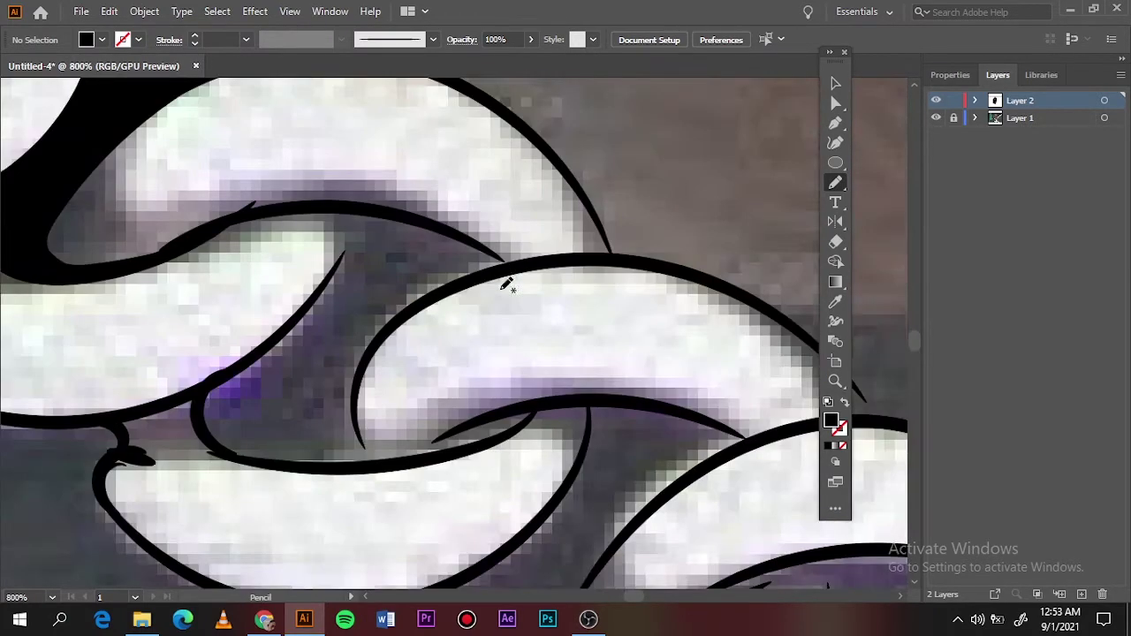
left_click_drag(159, 408, 163, 411)
mouse_move(366, 214)
left_mouse_down()
mouse_move(356, 460)
mouse_move(366, 245)
left_mouse_up()
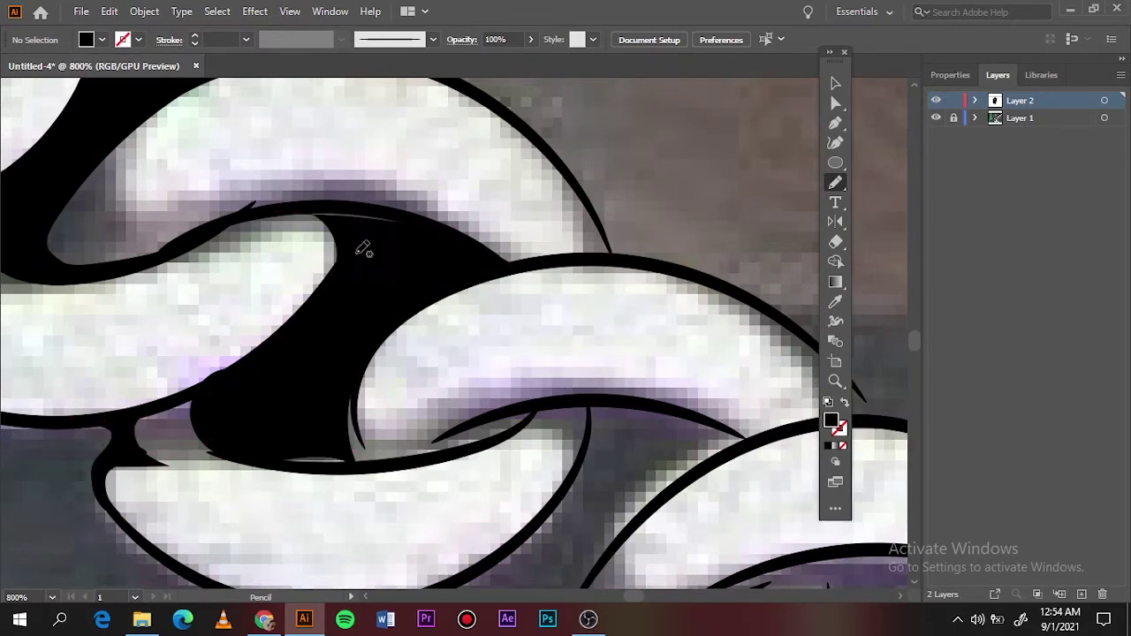
left_click_drag(310, 417, 376, 464)
scroll(508, 474, "right", 3)
scroll(507, 475, "up", 1)
mouse_move(51, 392)
left_mouse_down()
mouse_move(265, 402)
mouse_move(366, 530)
left_mouse_up()
- Brush-outline a chain link edge and fill the shadowed gaps beneath it black
key("b")
scroll(356, 288, "up", 2)
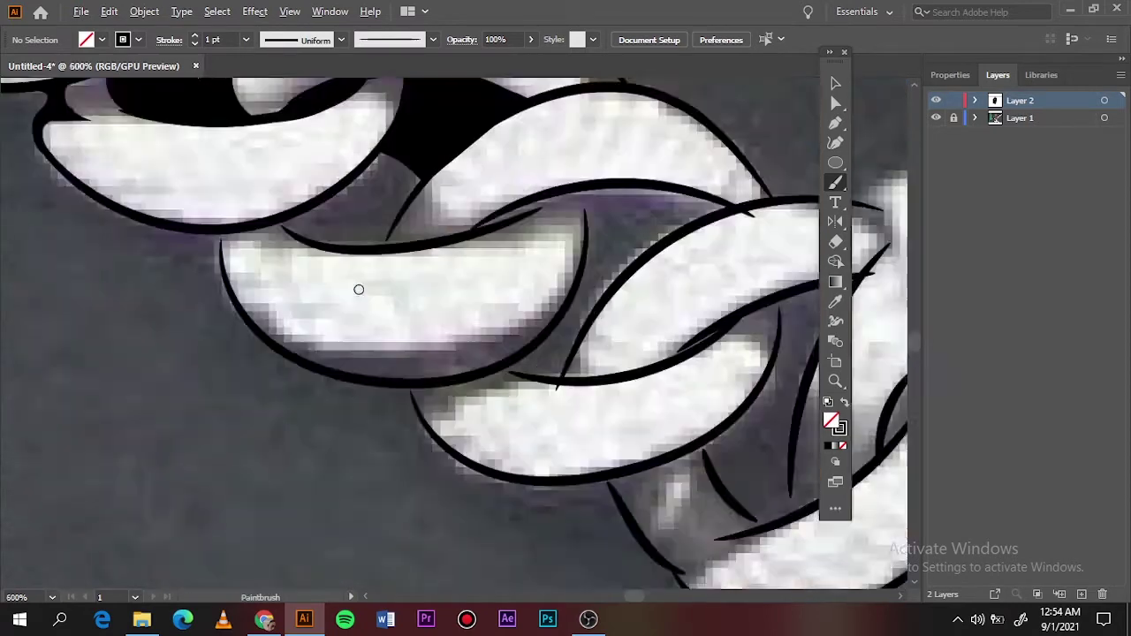
mouse_move(270, 406)
left_mouse_down()
mouse_move(190, 256)
mouse_move(309, 171)
left_mouse_up()
key("n")
scroll(310, 171, "down", 3)
mouse_move(253, 197)
left_mouse_down()
mouse_move(101, 383)
mouse_move(239, 380)
left_mouse_up()
left_click_drag(219, 338, 215, 367)
left_click_drag(535, 319, 406, 360)
- Add thin black slivers along the edges of several chain links
scroll(407, 360, "down", 3)
left_click_drag(309, 243, 279, 429)
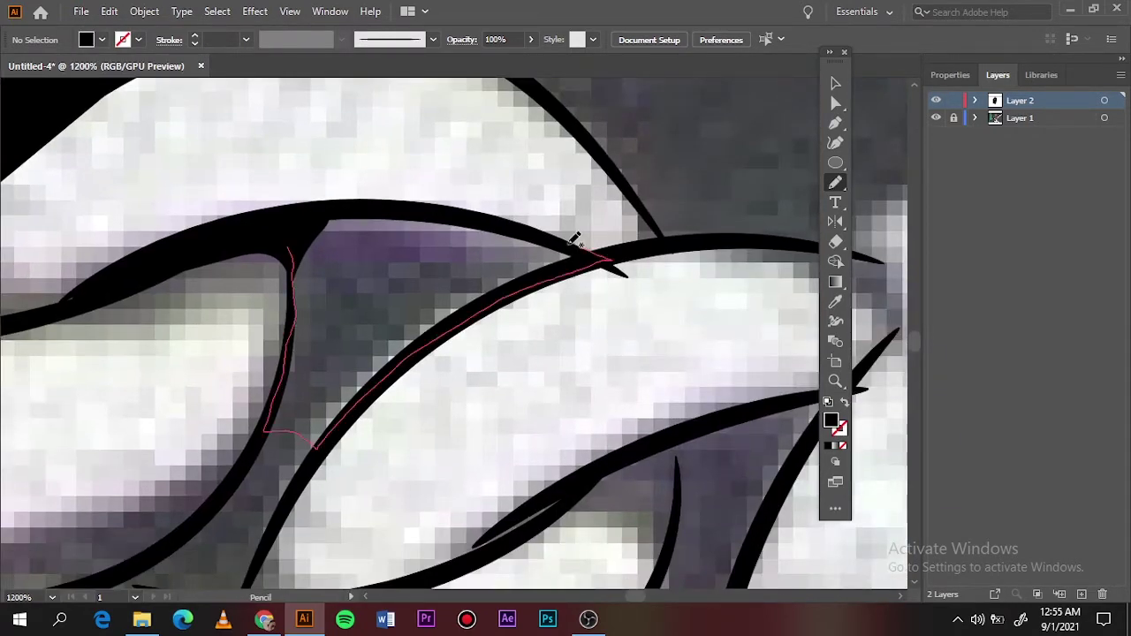
scroll(226, 326, "up", 1)
left_click_drag(226, 327, 374, 245)
scroll(284, 304, "down", 2)
left_click_drag(253, 126, 417, 101)
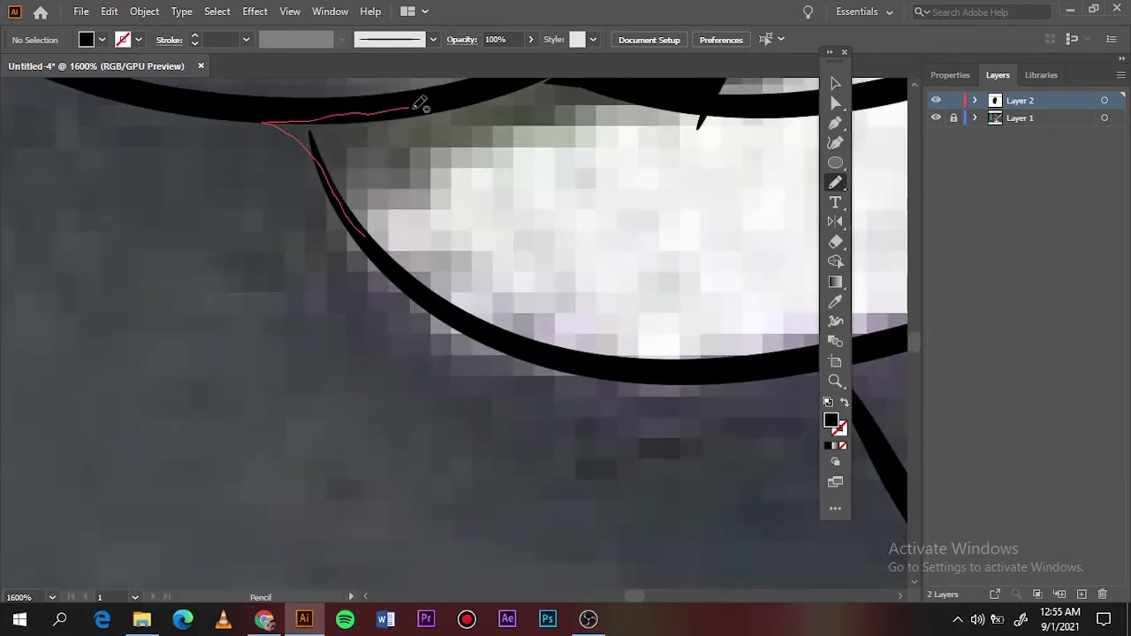
scroll(416, 101, "down", 1)
scroll(212, 169, "up", 1)
- Add black fills at a link's top and edge, then view the chain without the photo
mouse_move(212, 169)
left_mouse_down()
mouse_move(230, 177)
mouse_move(127, 298)
left_mouse_up()
scroll(391, 328, "up", 1)
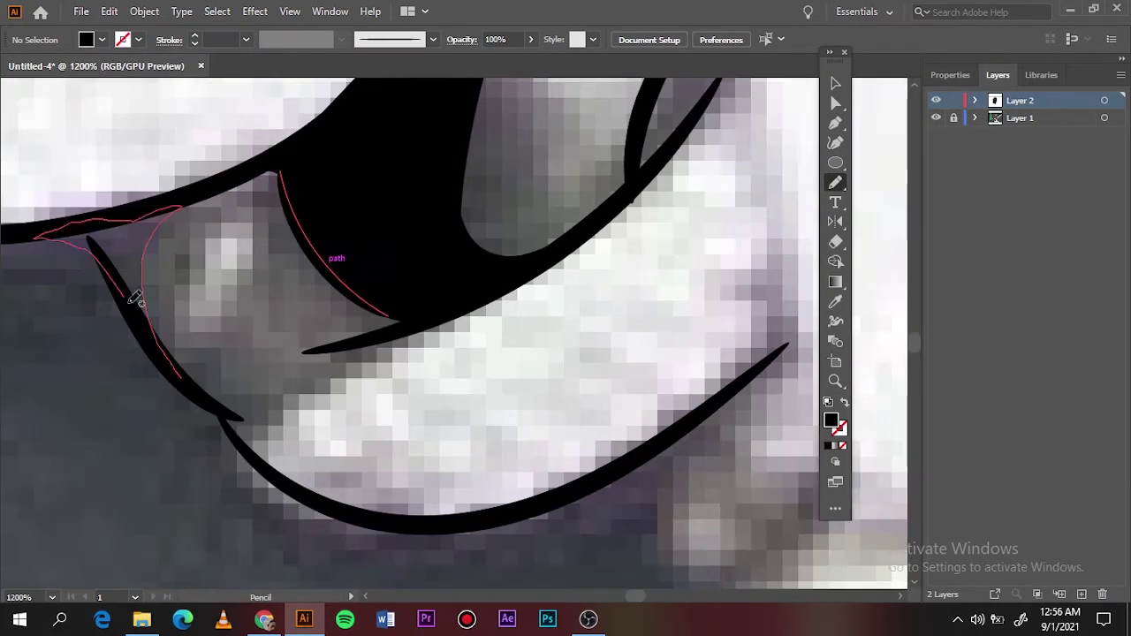
scroll(612, 391, "down", 1)
left_click_drag(613, 391, 616, 257)
key("ctrl+0")
left_click(935, 117)
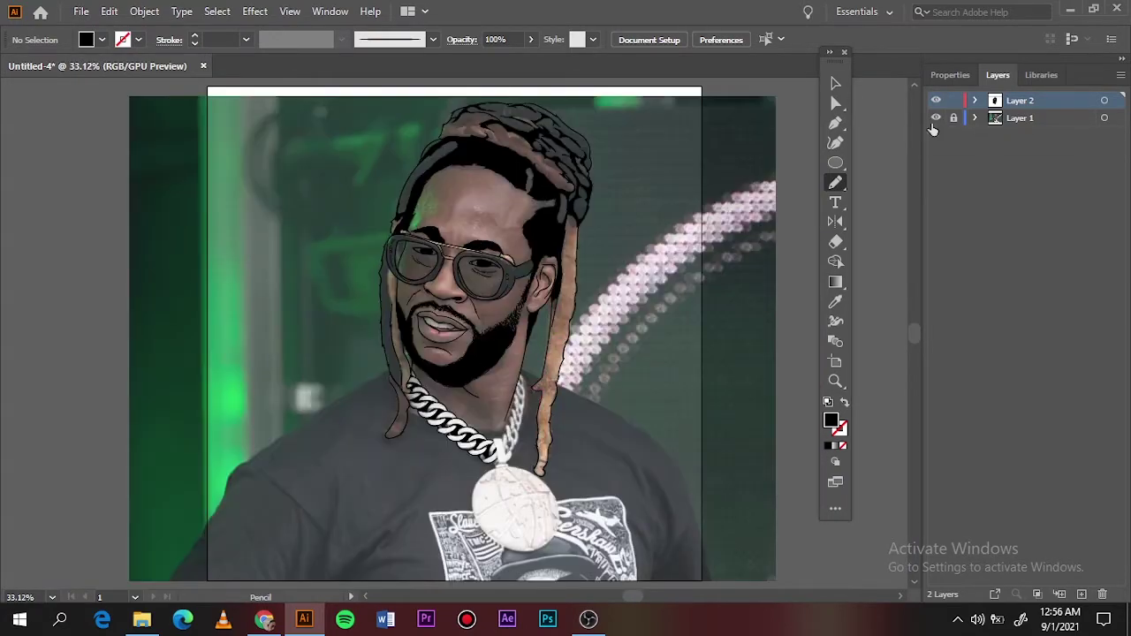
- Outline the pendant's bail with brush strokes
scroll(526, 477, "up", 5)
scroll(433, 120, "up", 2)
key("b")
left_click_drag(427, 301, 417, 508)
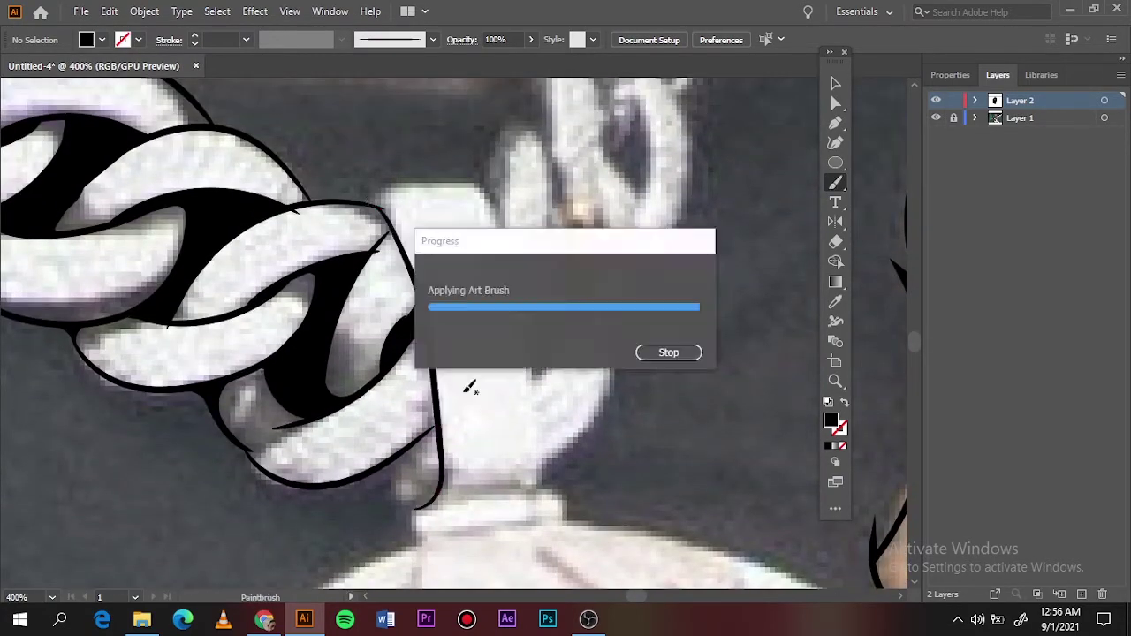
left_click_drag(347, 202, 427, 179)
left_click_drag(546, 465, 415, 487)
- Fill black slivers where the links meet, extending a fill to the existing path's end
scroll(415, 486, "up", 3)
key("n")
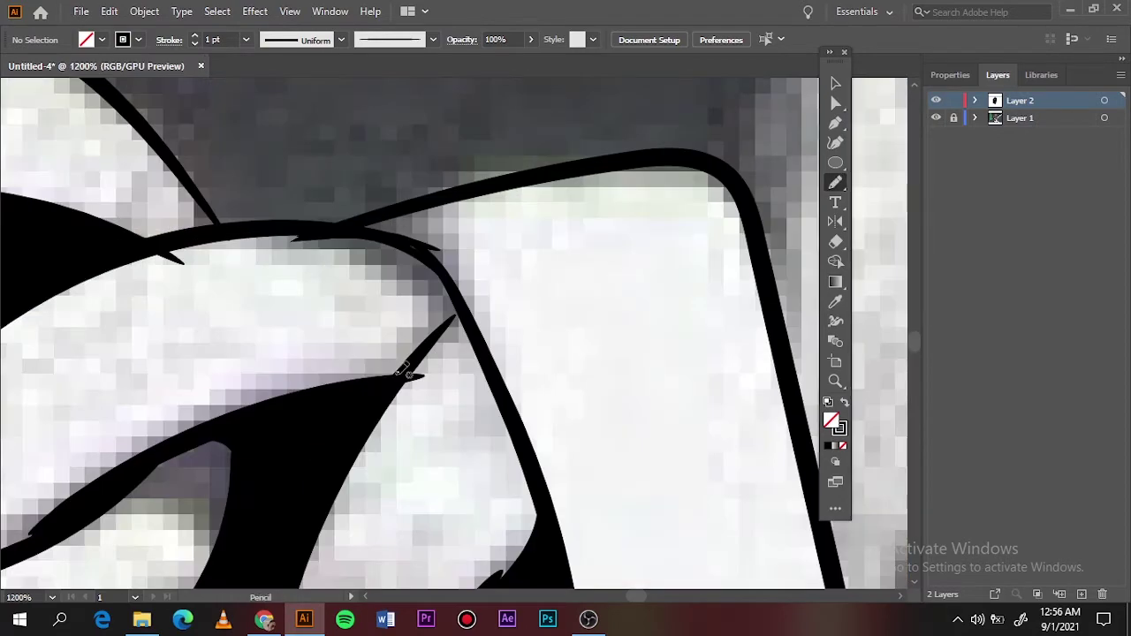
mouse_move(323, 408)
left_mouse_down()
mouse_move(132, 258)
mouse_move(378, 423)
mouse_move(389, 415)
left_mouse_up()
scroll(543, 336, "down", 3)
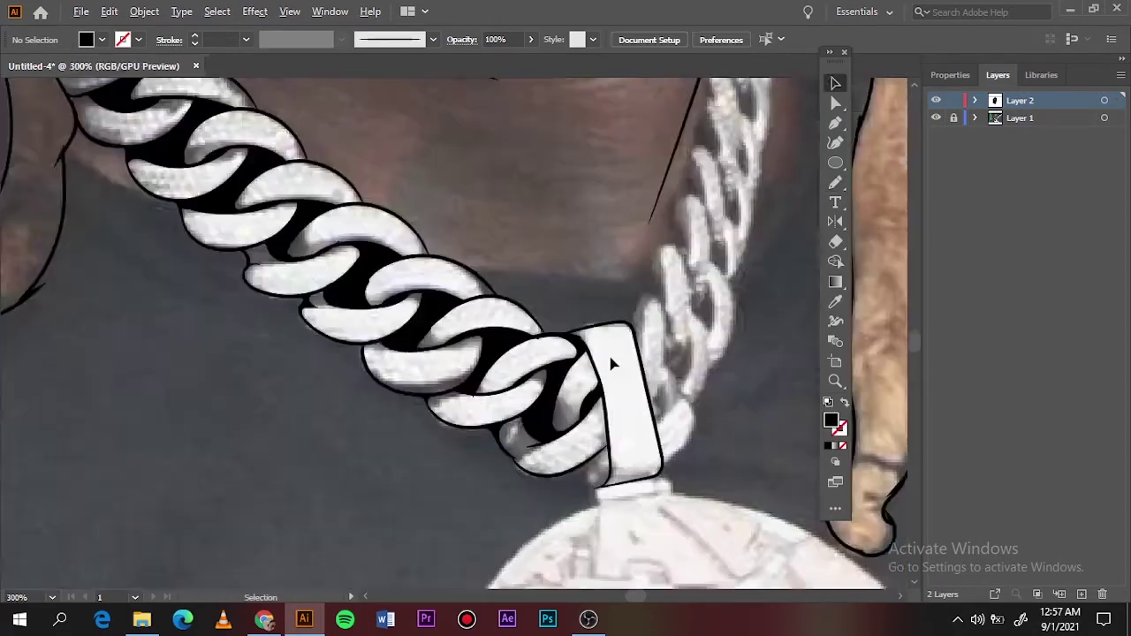
scroll(542, 336, "up", 2)
left_click_drag(420, 159, 323, 331)
scroll(367, 343, "down", 5)
scroll(433, 455, "up", 3)
scroll(415, 190, "up", 2)
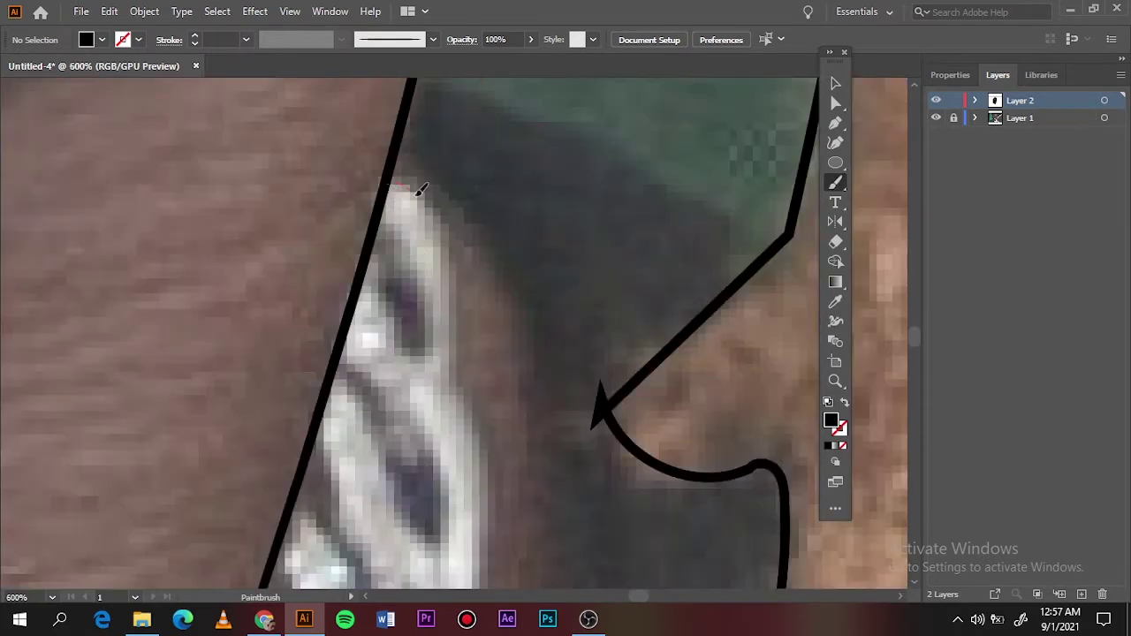
- Outline the chain links beside the neck, including the hook and long U-shaped links
key("b")
left_click_drag(437, 200, 448, 360)
left_click_drag(380, 205, 430, 333)
scroll(468, 208, "down", 2)
left_click_drag(369, 125, 341, 219)
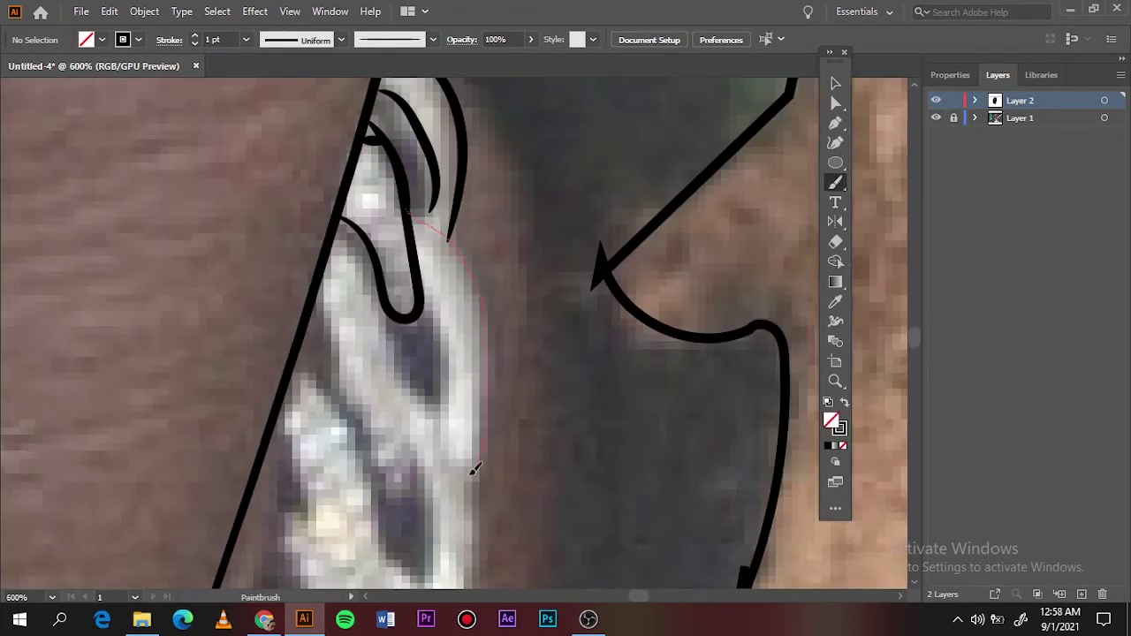
left_click_drag(408, 210, 469, 466)
left_click_drag(316, 302, 389, 499)
scroll(388, 499, "down", 5)
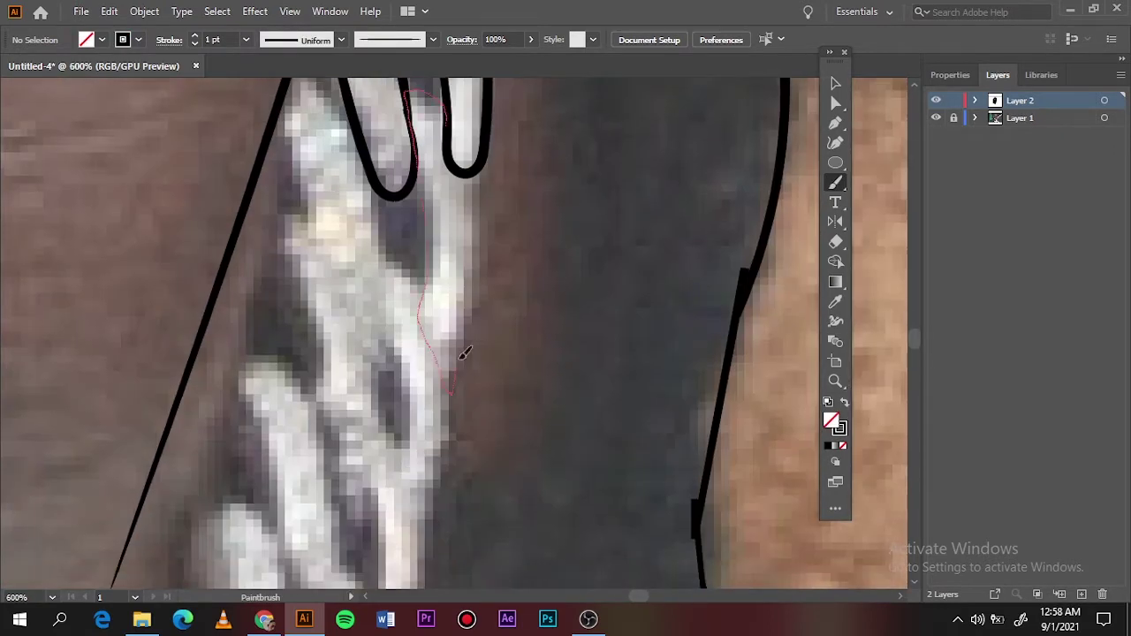
- Outline the V-shaped link edge and close the next chain link loops
left_click_drag(460, 356, 477, 221)
scroll(354, 177, "up", 1)
left_click_drag(368, 186, 301, 99)
left_click_drag(391, 255, 389, 240)
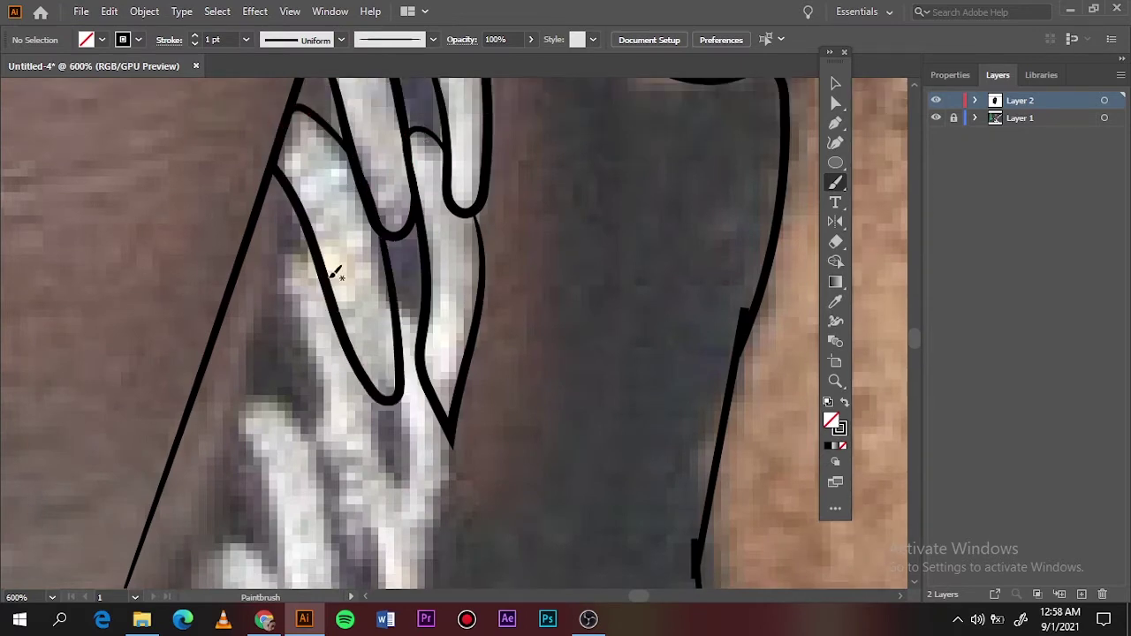
scroll(362, 356, "down", 4)
left_click_drag(410, 89, 467, 196)
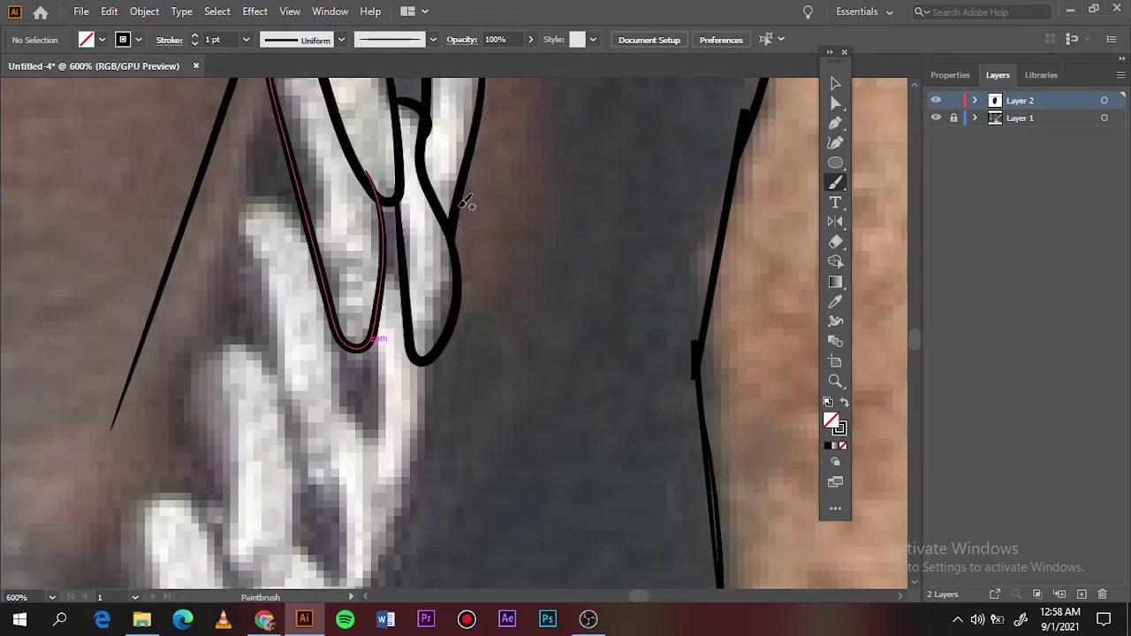
scroll(320, 159, "down", 1)
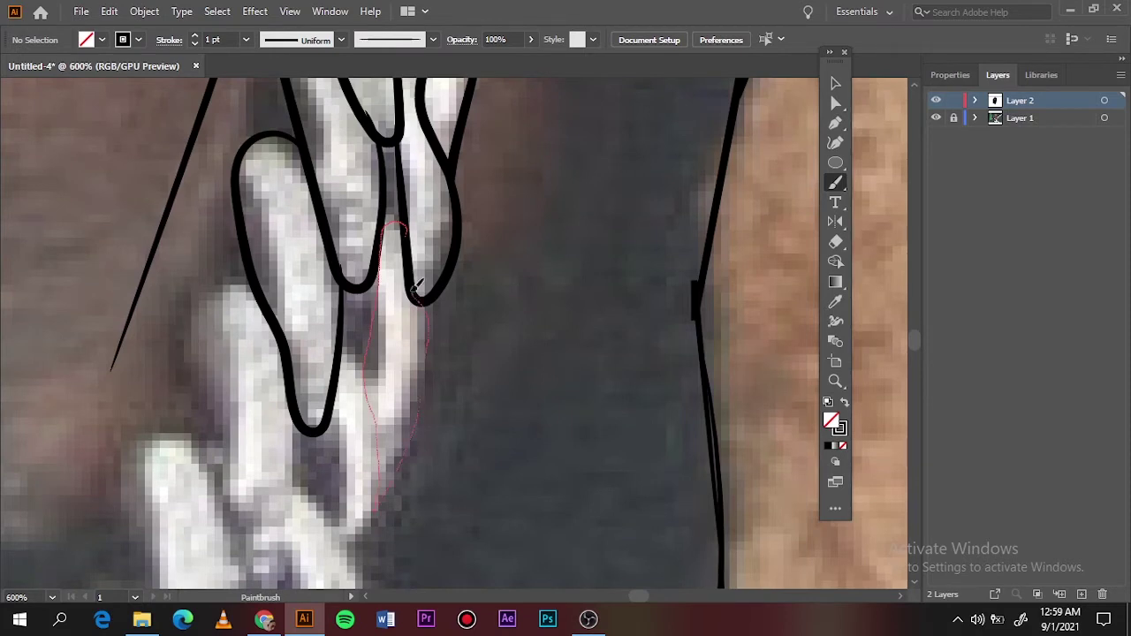
left_click_drag(327, 501, 325, 548)
- Fit the artwork in view and outline the link next to the bail
key("ctrl+0")
scroll(539, 416, "up", 5)
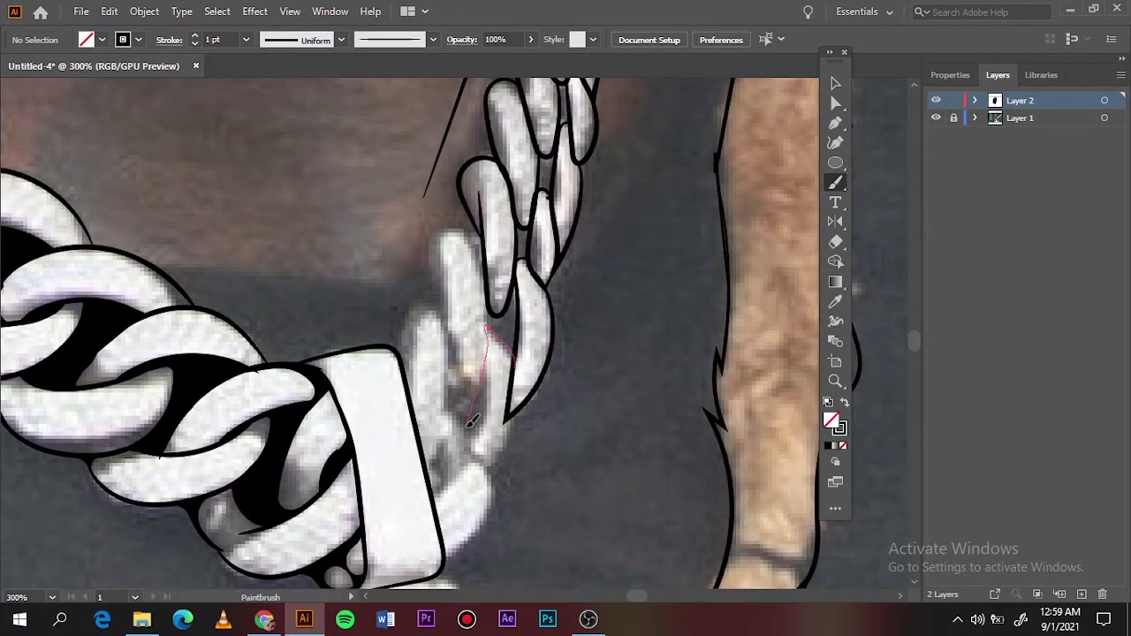
scroll(504, 334, "down", 2)
scroll(404, 542, "up", 2)
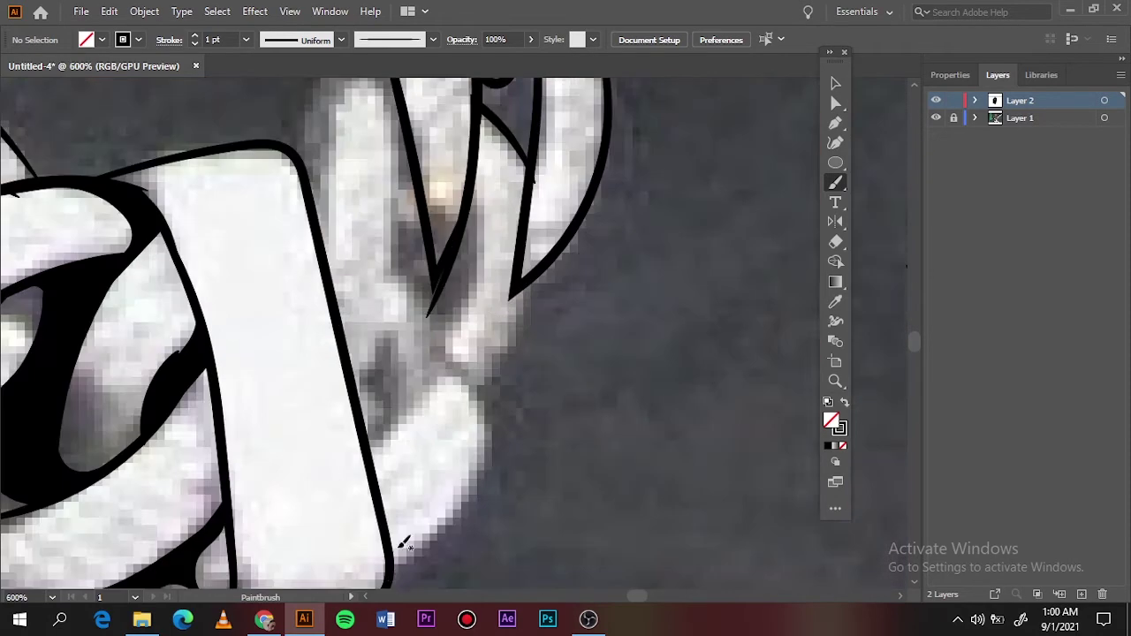
left_click_drag(393, 285, 397, 122)
scroll(316, 301, "up", 3)
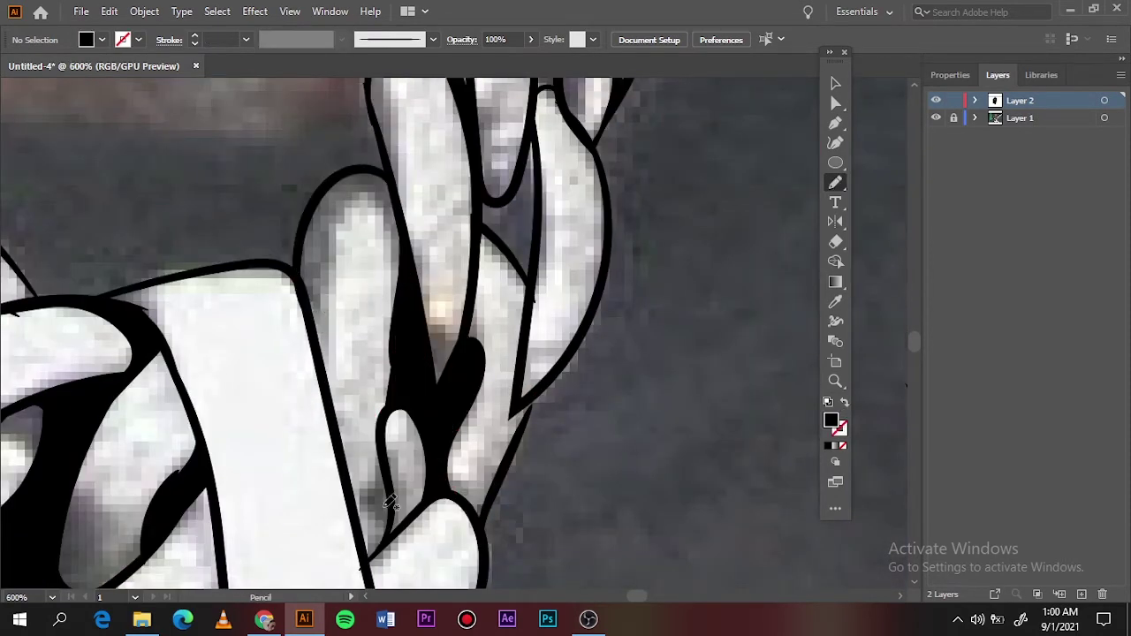
scroll(389, 502, "up", 1)
- Fill the narrow gaps between the upper right-side chain links with black
left_click_drag(404, 362, 491, 352)
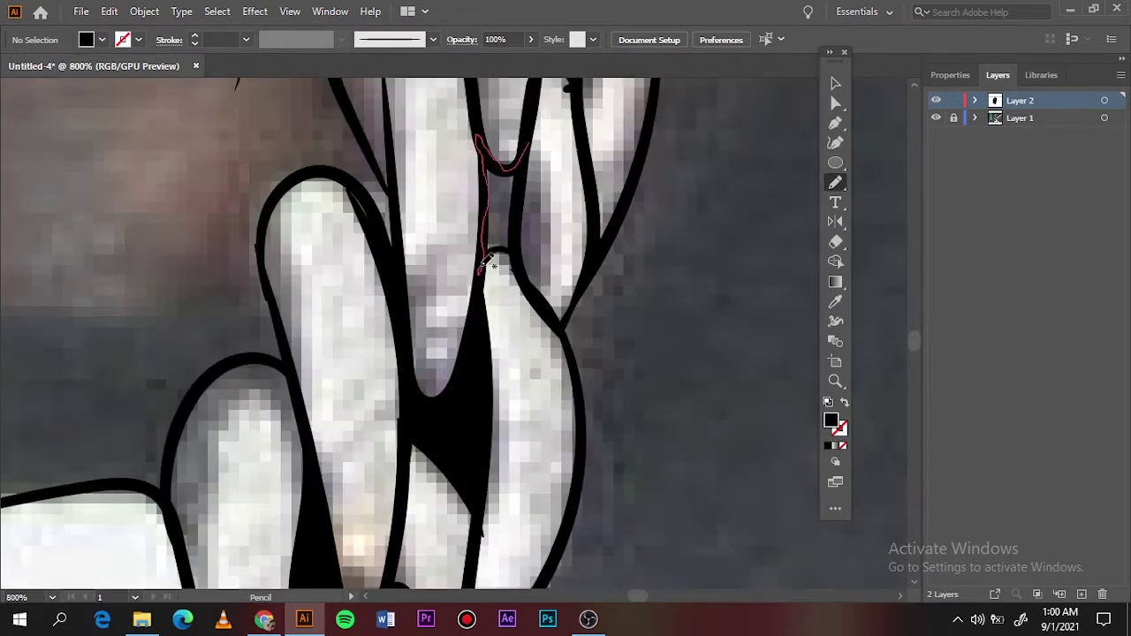
left_click_drag(486, 262, 486, 263)
scroll(520, 209, "up", 3)
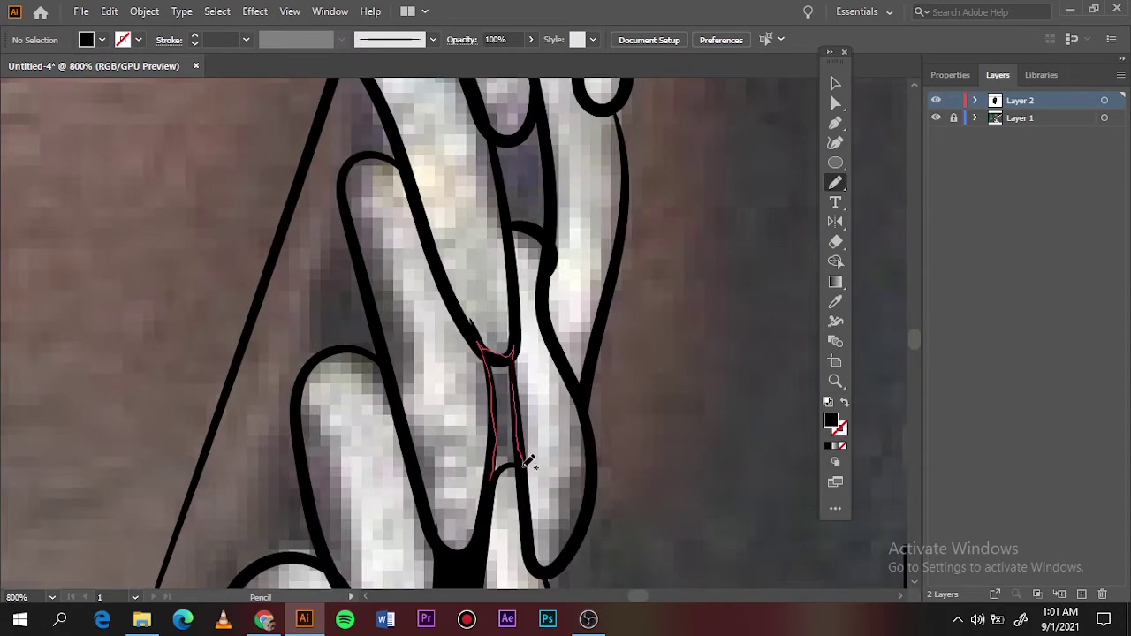
left_click_drag(528, 461, 530, 463)
scroll(559, 389, "left", 2)
left_click_drag(505, 411, 506, 412)
scroll(507, 413, "up", 5)
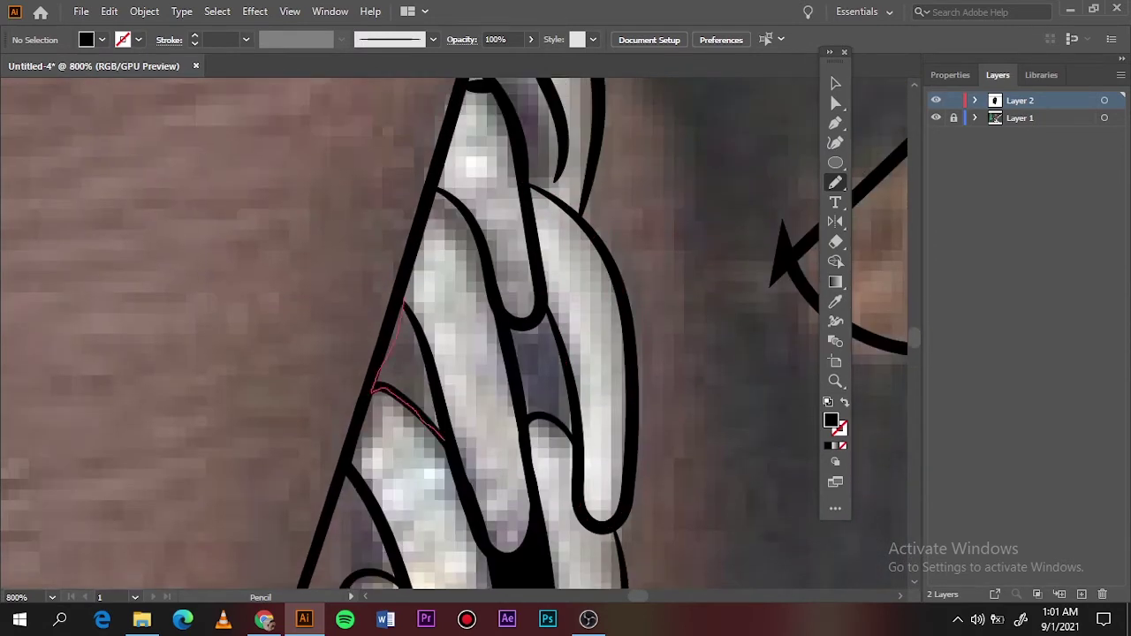
left_click_drag(579, 369, 579, 371)
scroll(477, 263, "up", 5)
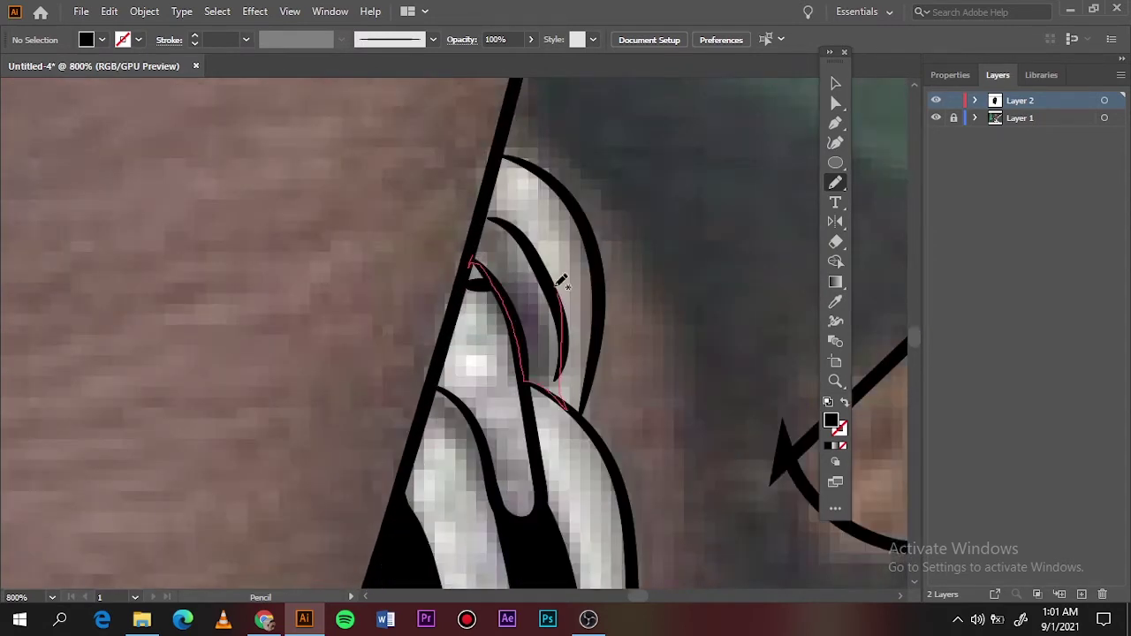
key("ctrl+0")
left_click(937, 118)
left_click(936, 119)
left_click(937, 101)
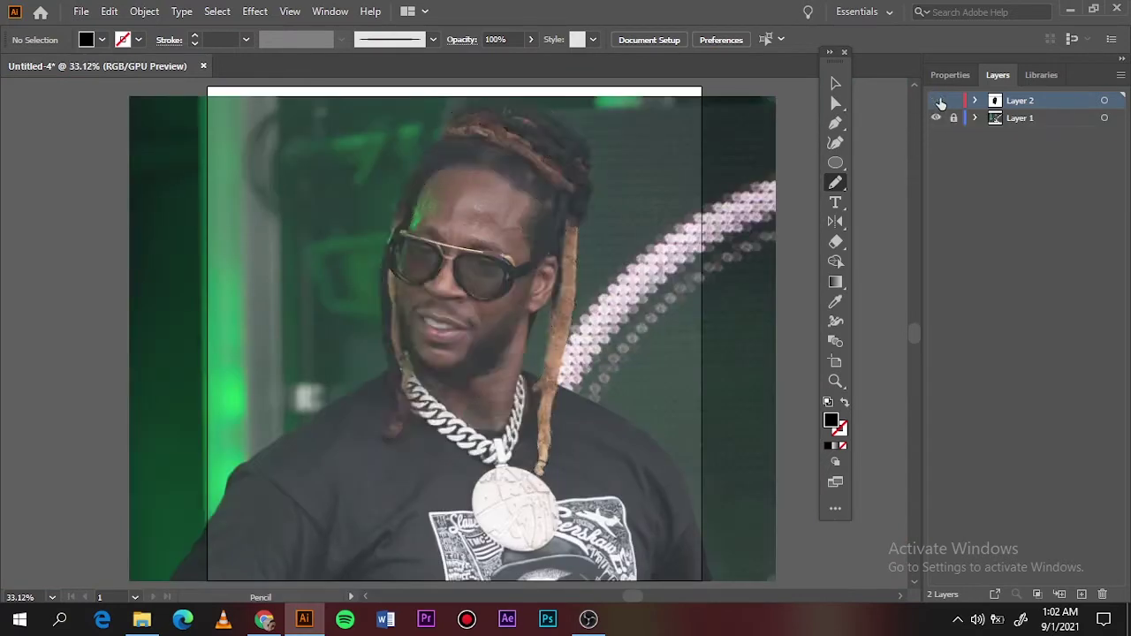
key("ctrl+plus")
key("ctrl+plus")
key("ctrl+plus")
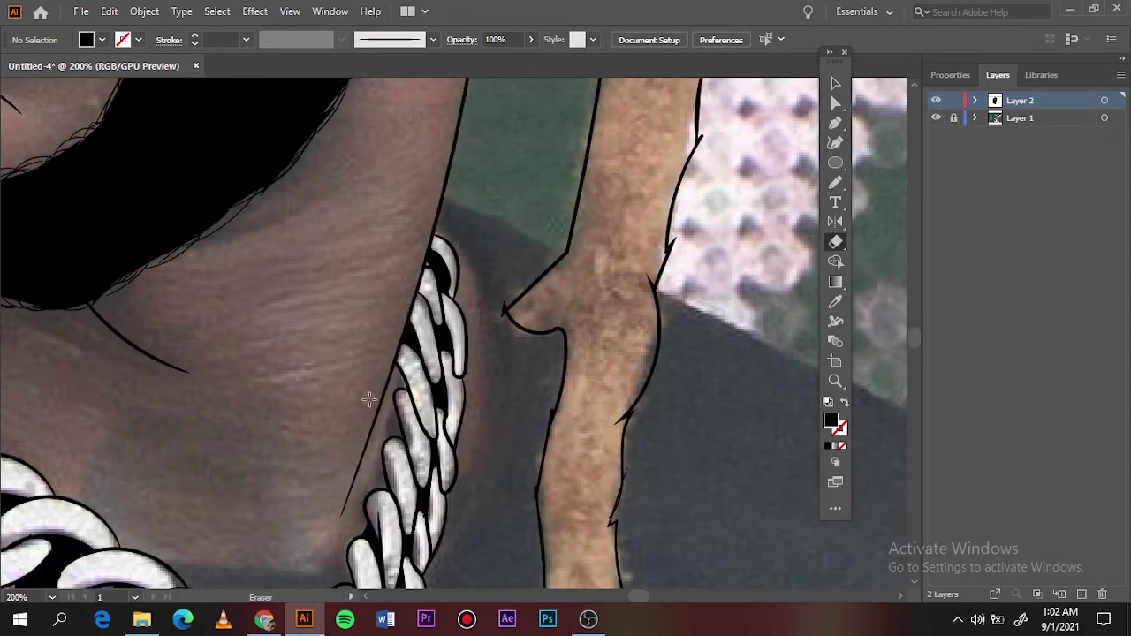
scroll(370, 435, "up", 3)
key("shift+x")
scroll(450, 303, "up", 3)
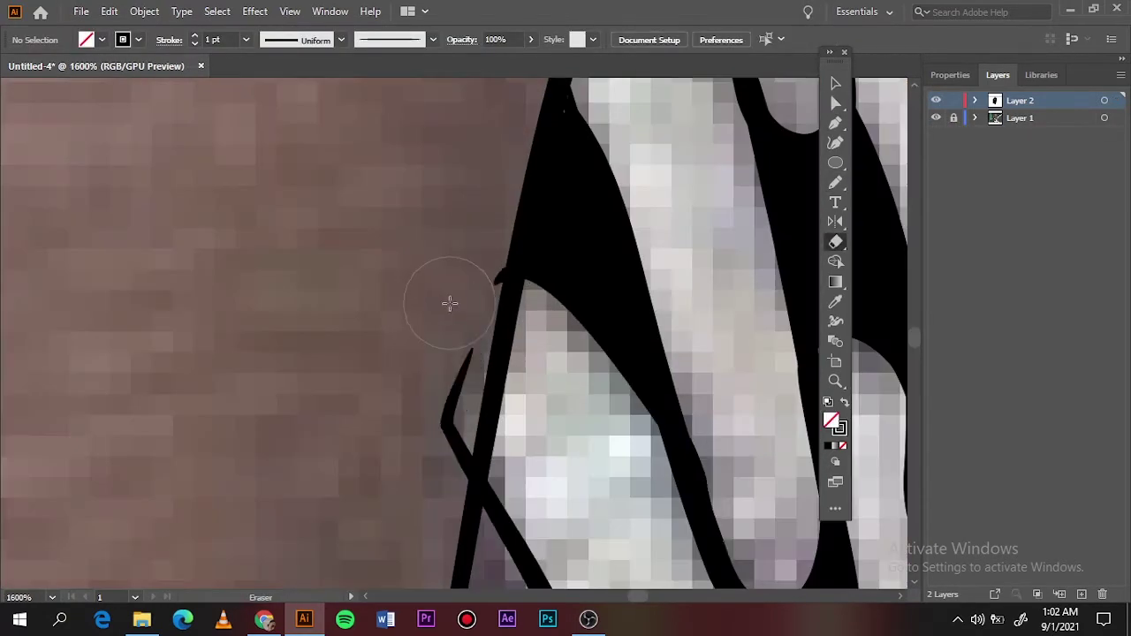
scroll(425, 426, "down", 3)
key("ctrl+0")
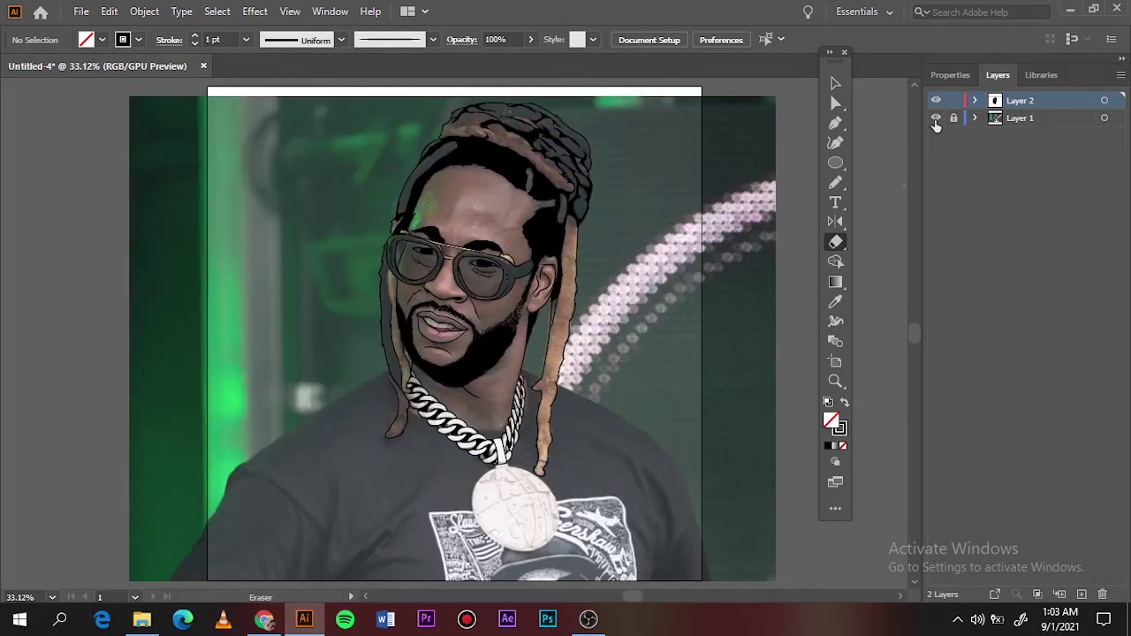
key("o")
key("b")
scroll(521, 444, "up", 5)
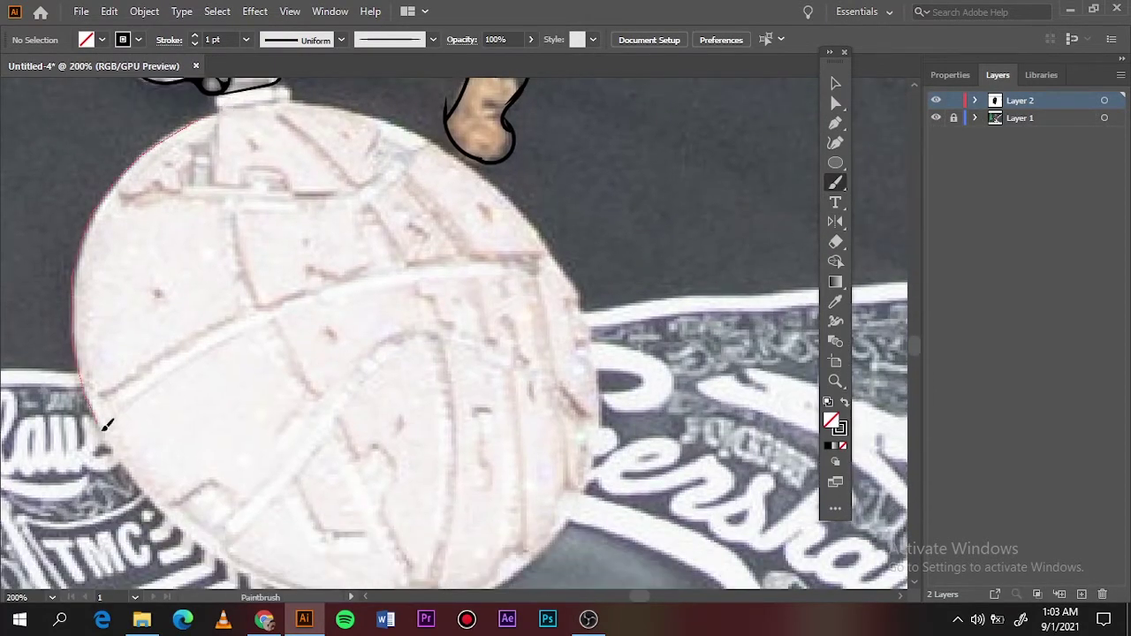
- Finish outlining the pendant medallion's lower edge
scroll(259, 176, "down", 3)
left_click_drag(226, 439, 373, 489)
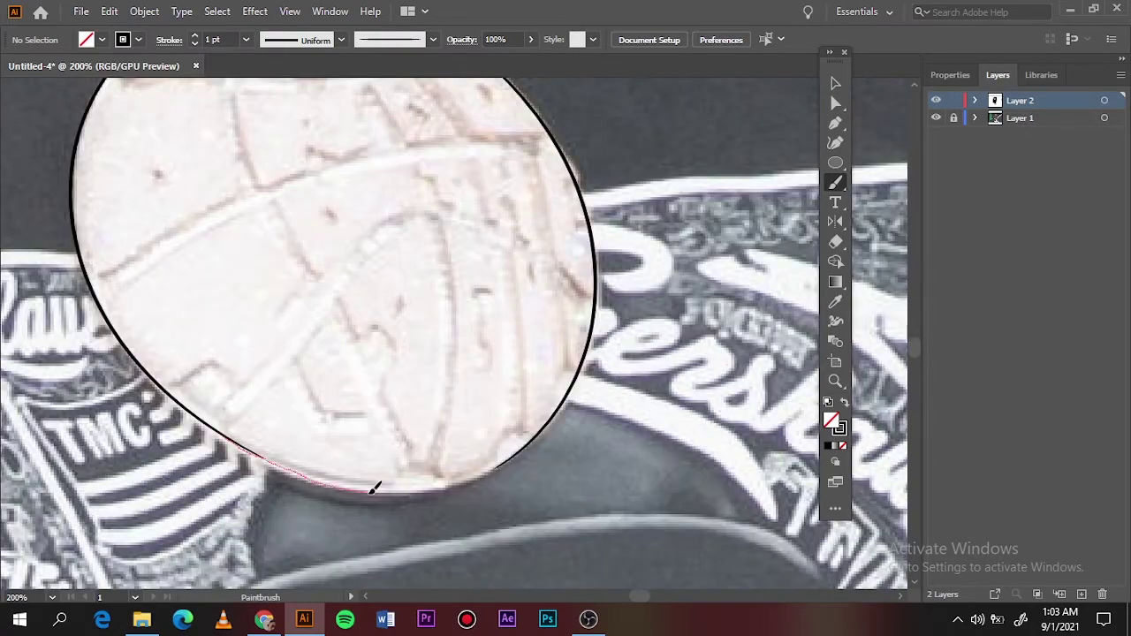
left_click_drag(579, 376, 579, 375)
scroll(232, 441, "up", 5)
scroll(232, 430, "down", 3)
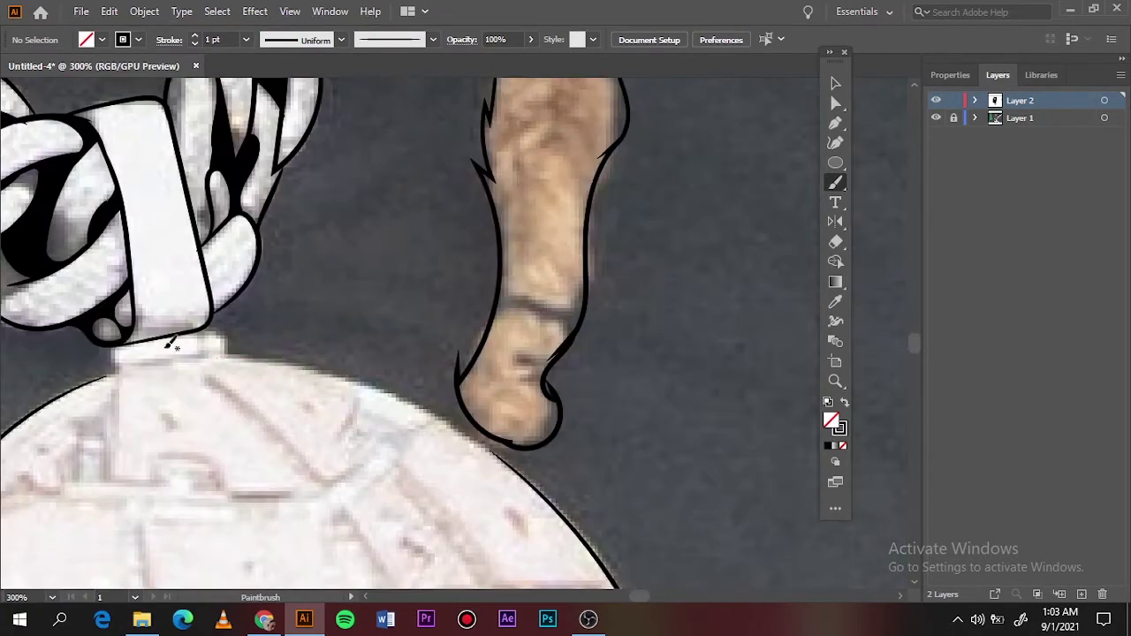
scroll(262, 414, "up", 5)
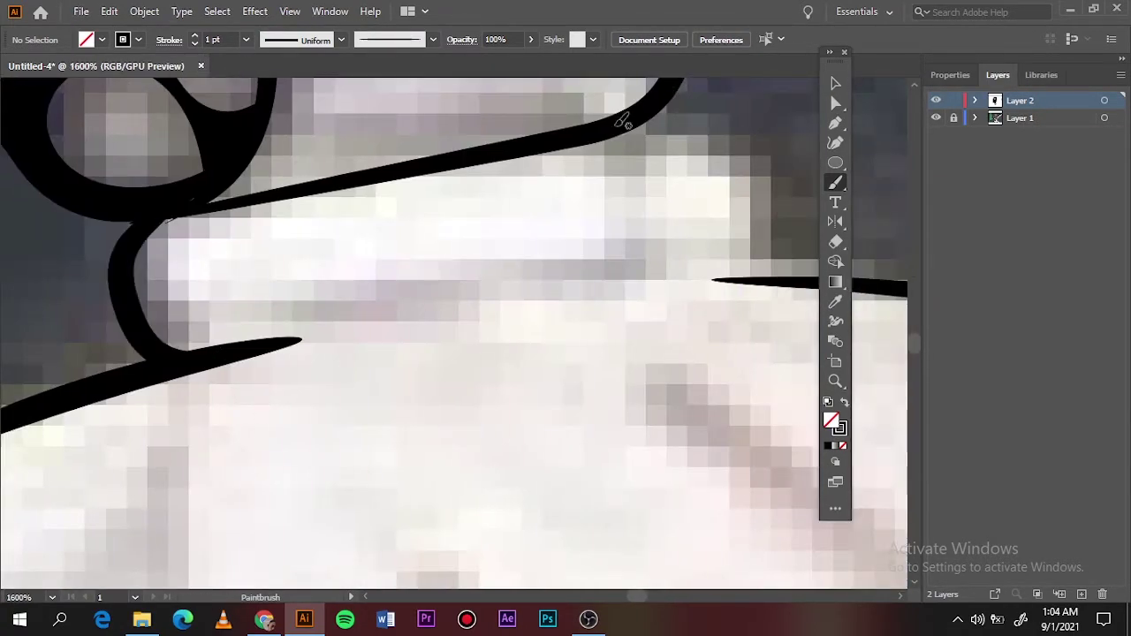
scroll(798, 262, "down", 3)
- Set the brush stroke weight to 0.5 pt, then zoom in and select the glasses' line work
left_click(246, 39)
left_click(265, 86)
scroll(521, 337, "down", 2)
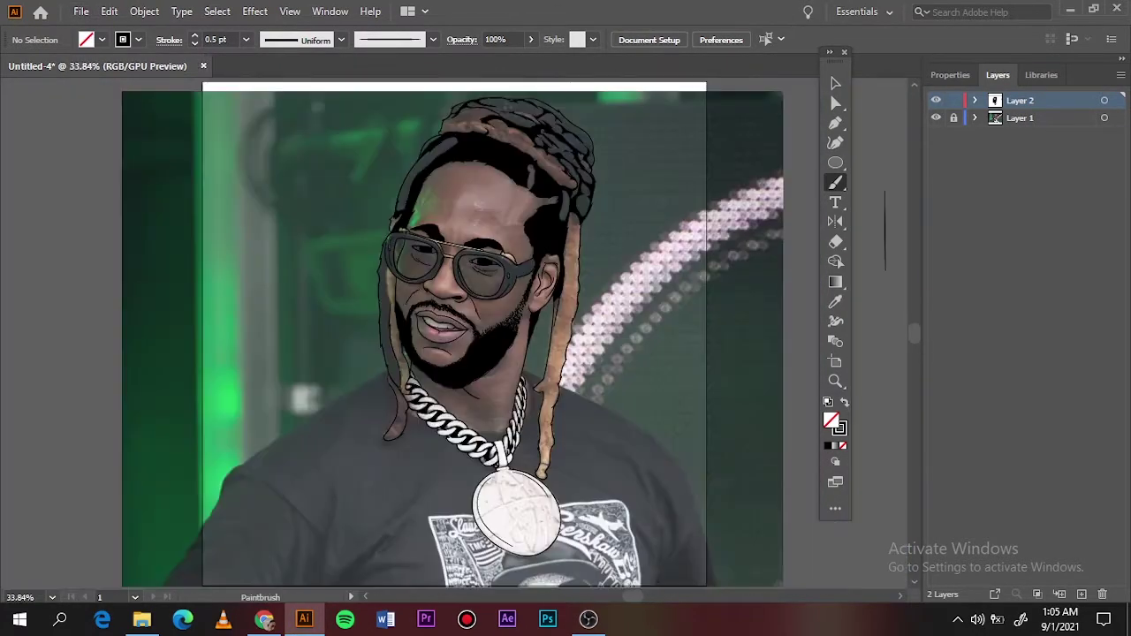
key("ctrl+plus")
key("v")
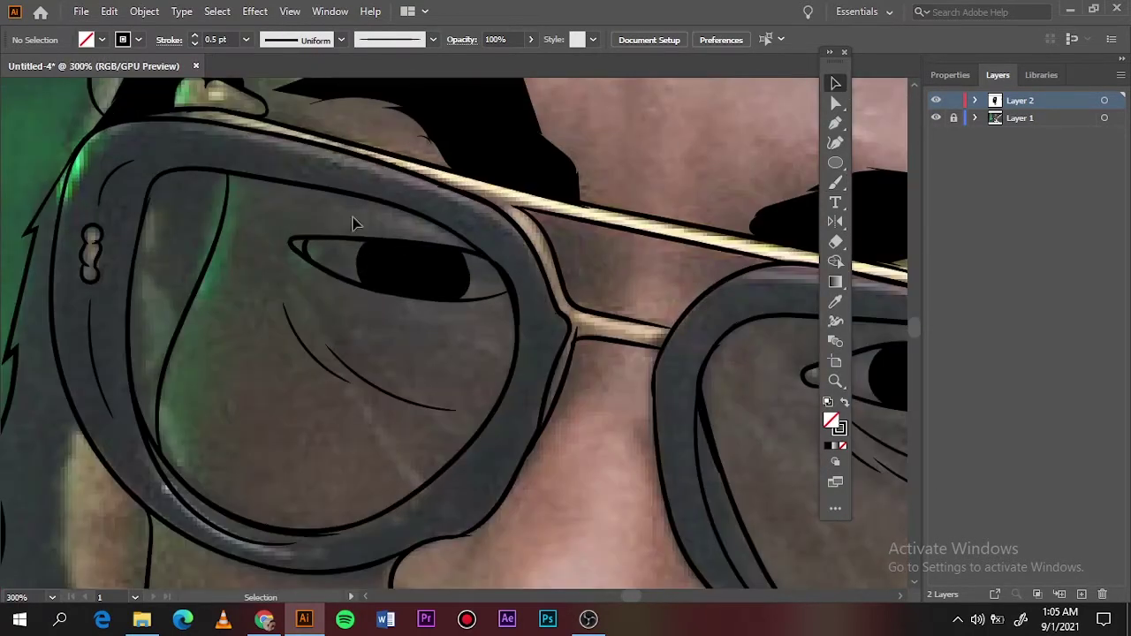
left_click_drag(421, 272, 455, 320)
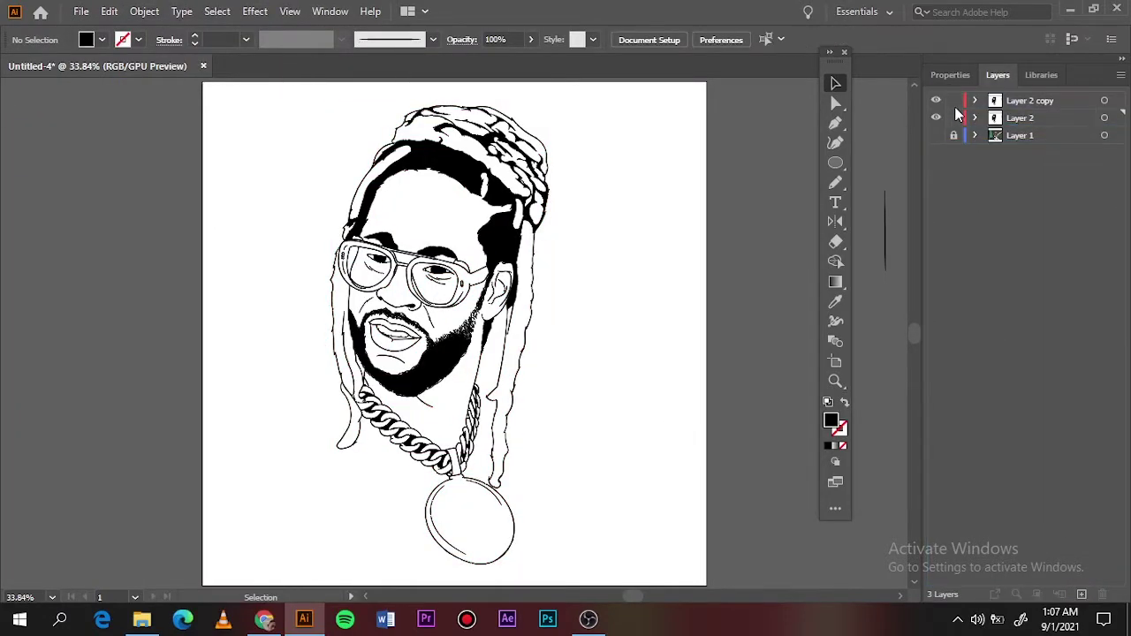
- Open the fill colour settings and bring the hairline into view
double_click(838, 430)
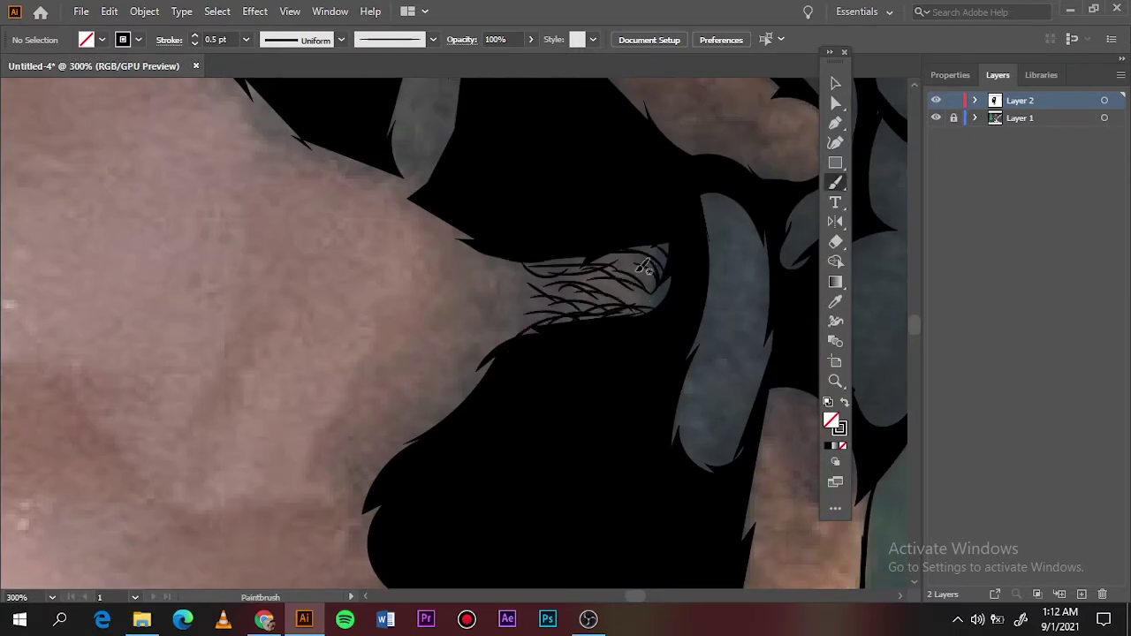
left_click_drag(409, 562, 400, 268)
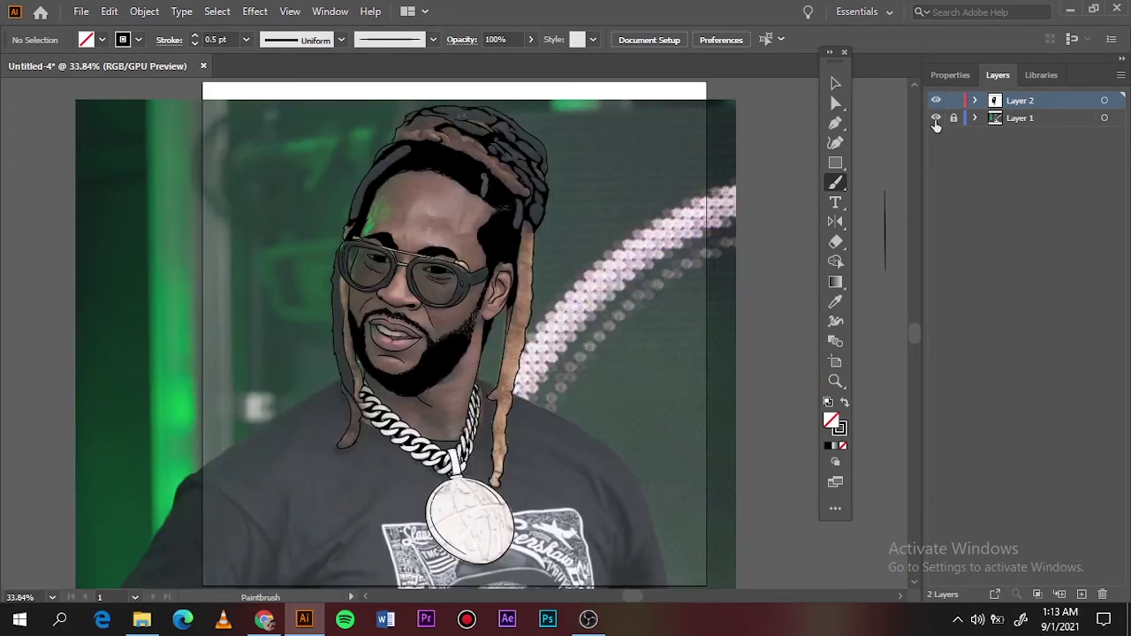
- Hide the reference photo layer and show the layers list
left_click(936, 117)
key("v")
key("ctrl+a")
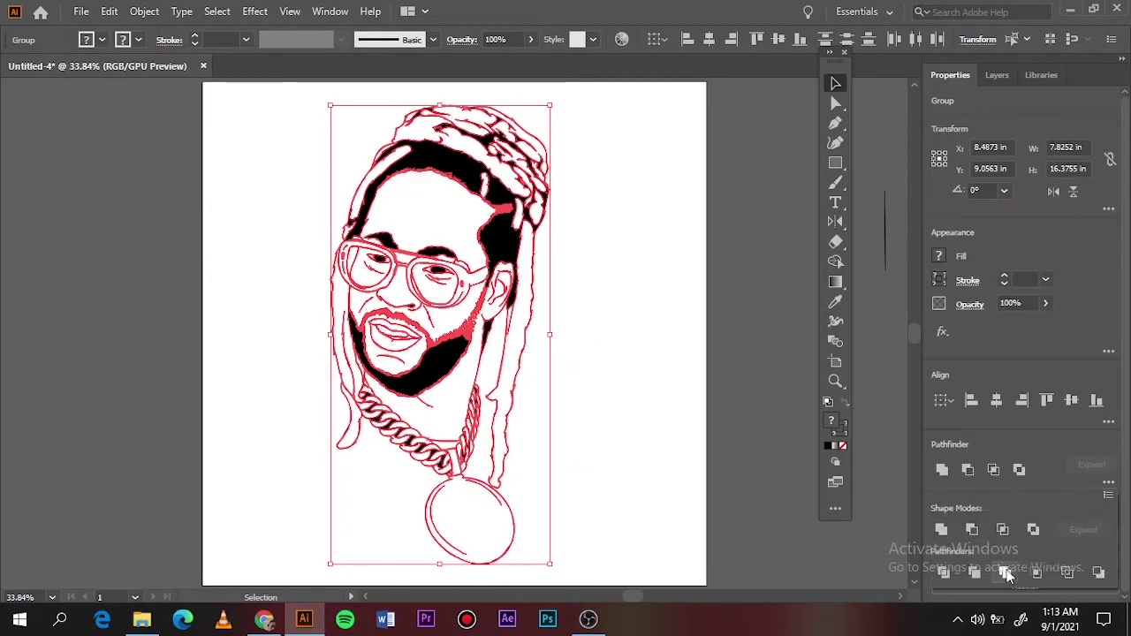
key("ctrl+shift+a")
left_click(998, 74)
- Draw a red-brown #AA3D35 rectangle over the portrait and clip it to the portrait shape
double_click(830, 420)
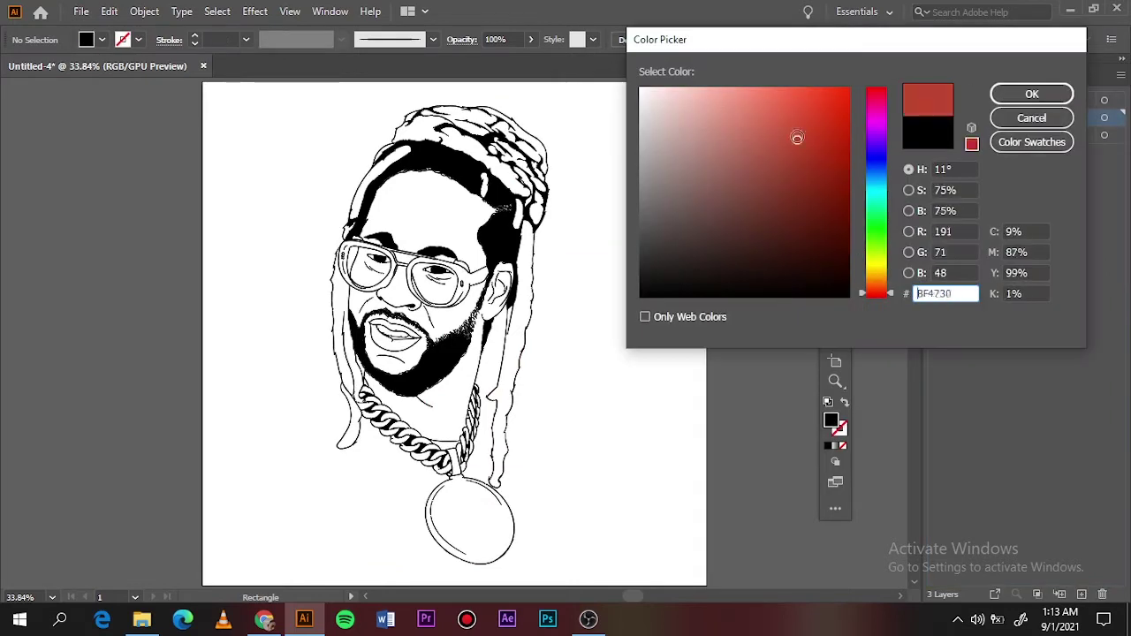
left_click(1032, 94)
left_click_drag(270, 89, 618, 574)
double_click(831, 421)
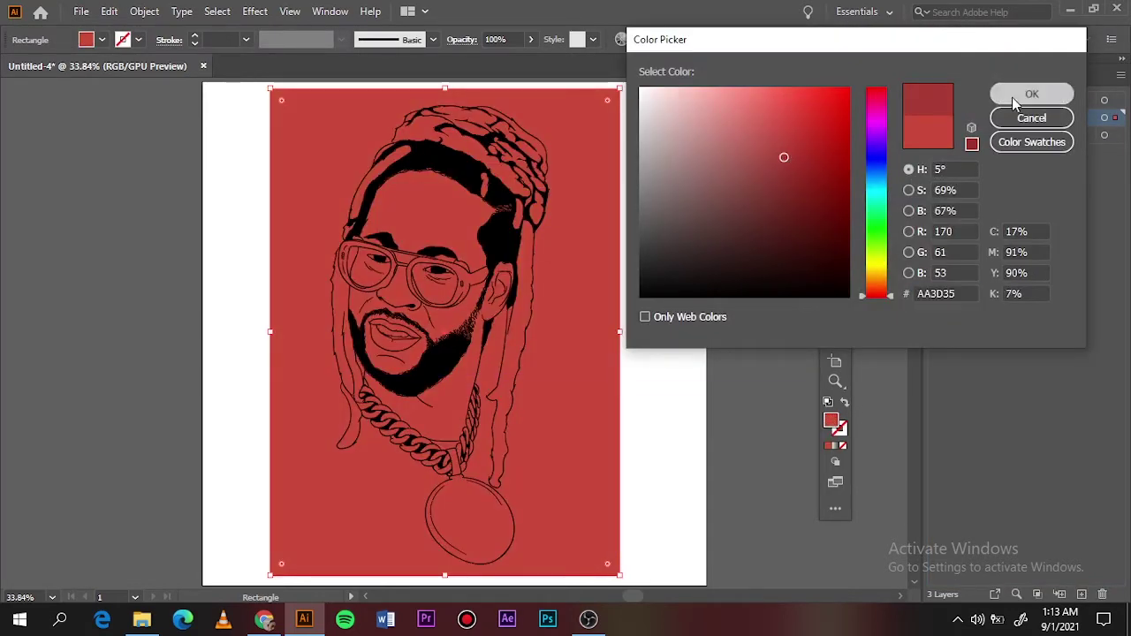
left_click(1032, 94)
double_click(831, 421)
left_click(1032, 93)
double_click(830, 420)
left_click(1033, 94)
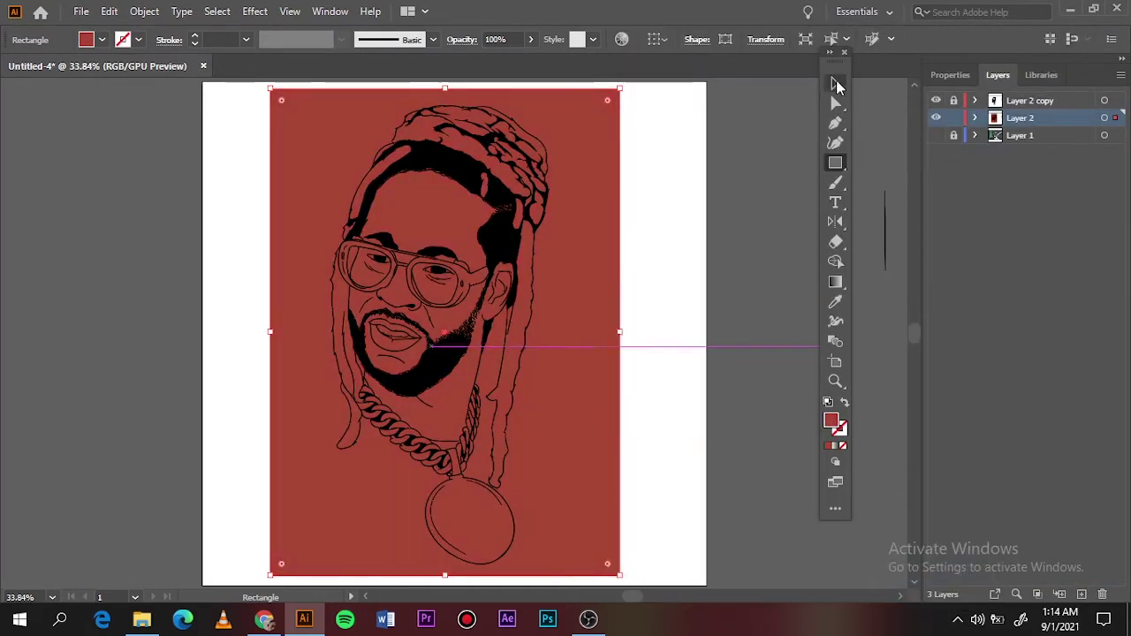
key("ctrl+a")
key("ctrl+7")
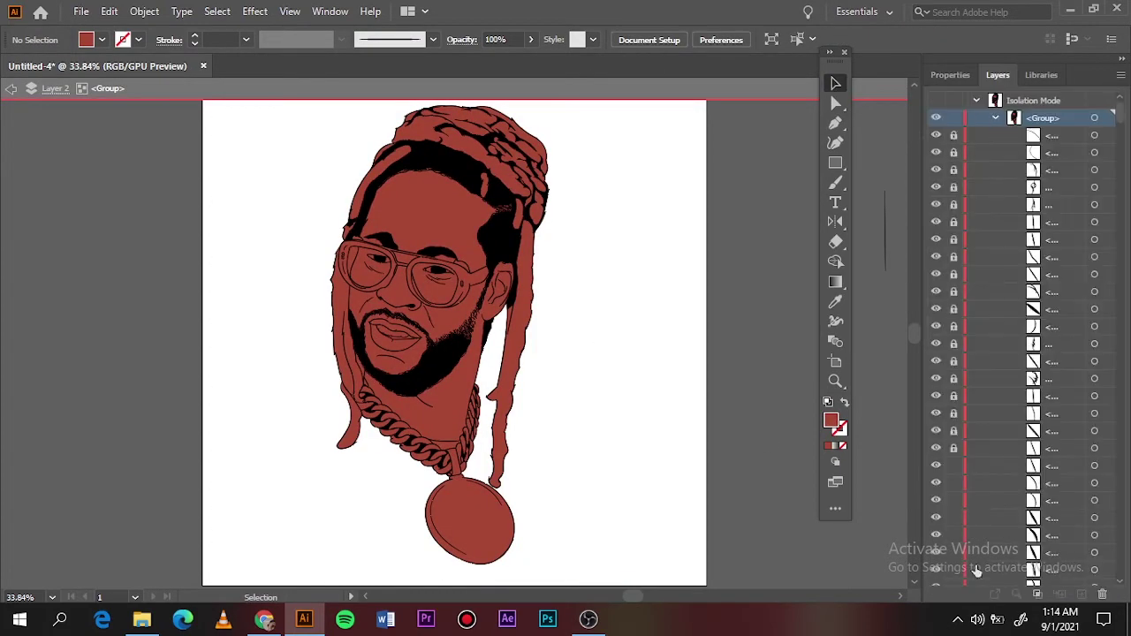
- Select both dreadlocks and fill them with an orange-brown (#A56E37-ish) colour
scroll(969, 208, "up", 5)
scroll(513, 273, "up", 2)
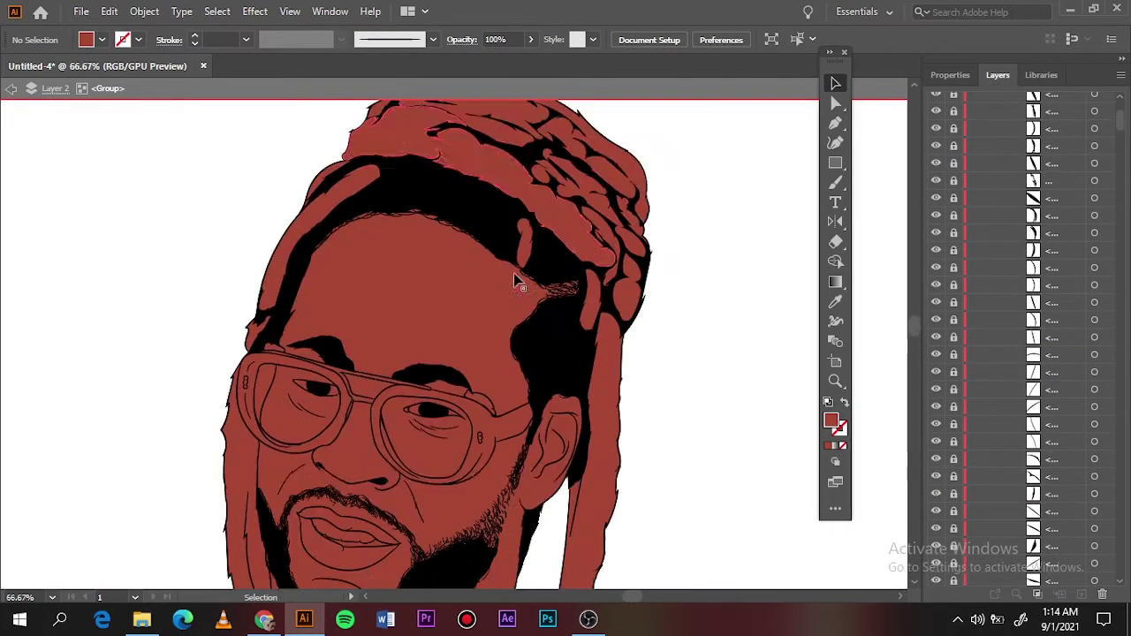
double_click(831, 421)
left_click(1032, 93)
scroll(575, 354, "down", 4)
left_click(570, 416)
double_click(831, 421)
left_click(886, 280)
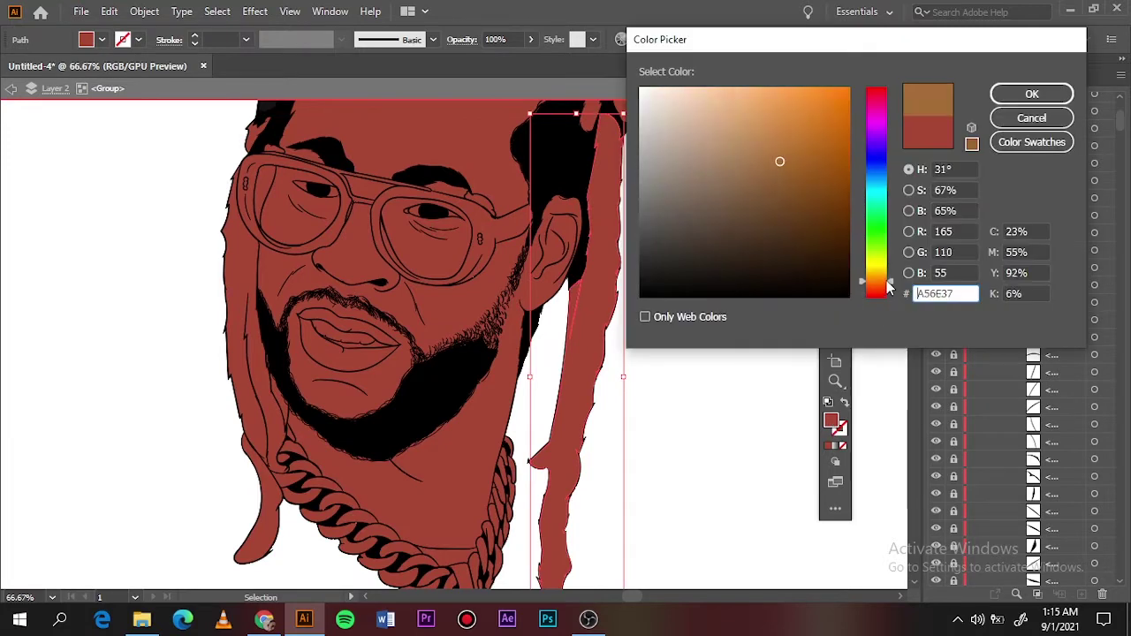
left_click(1033, 93)
- Copy the orange fill onto the top hair curls, the hair band and a small hair tip
scroll(574, 353, "up", 4)
scroll(619, 309, "up", 3)
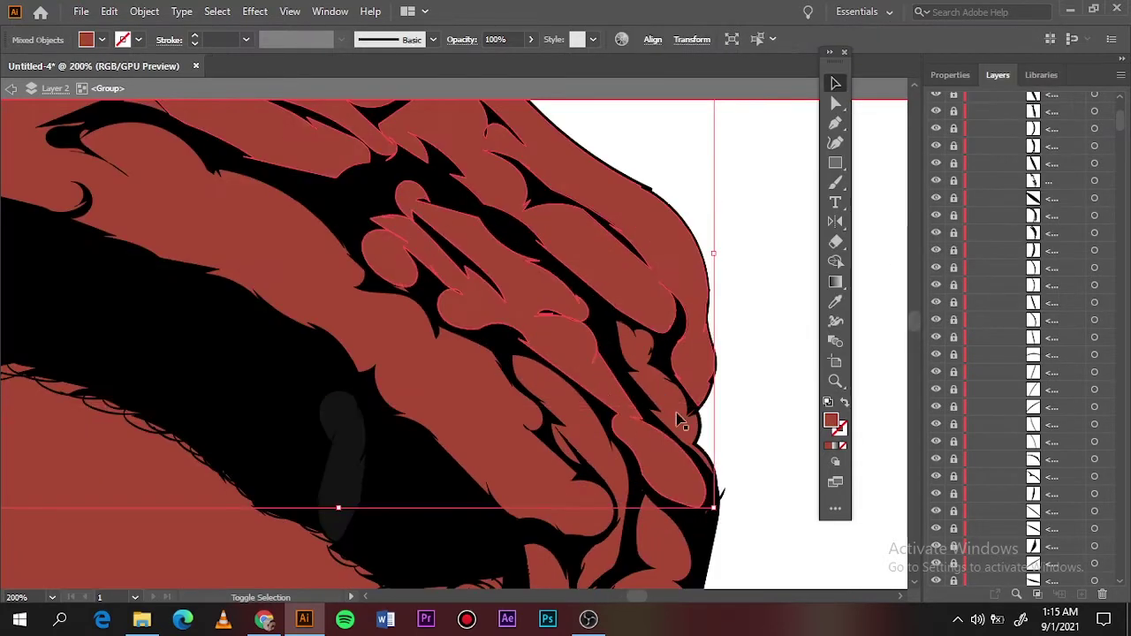
left_click(750, 323)
scroll(750, 323, "down", 3)
scroll(749, 323, "up", 3)
scroll(749, 323, "up", 1)
left_click(760, 305)
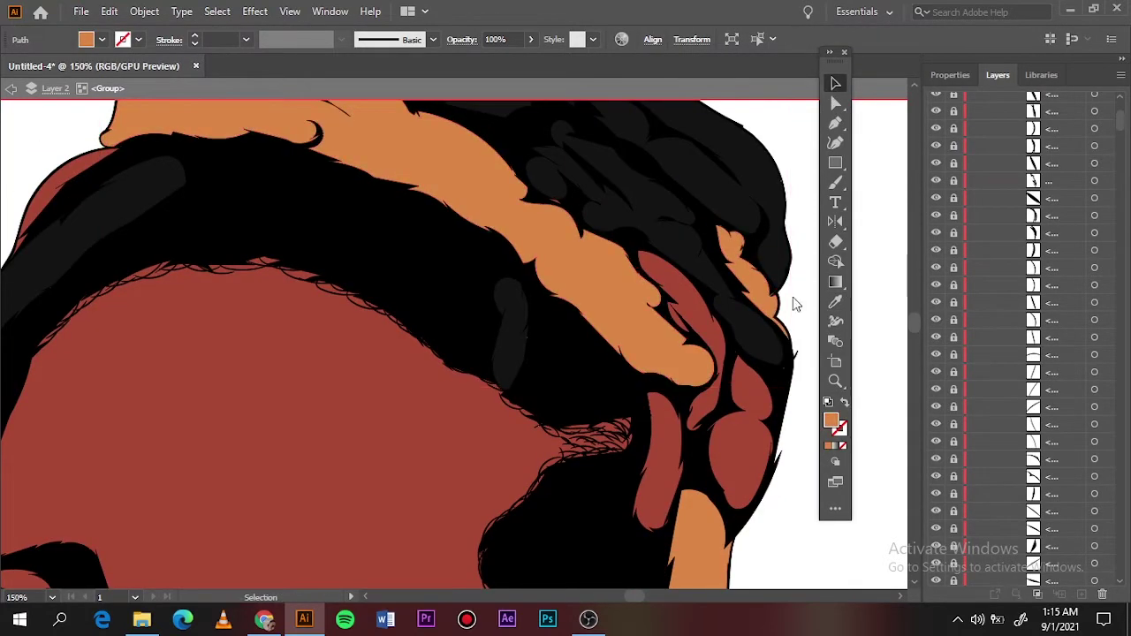
key("v")
scroll(367, 305, "up", 5)
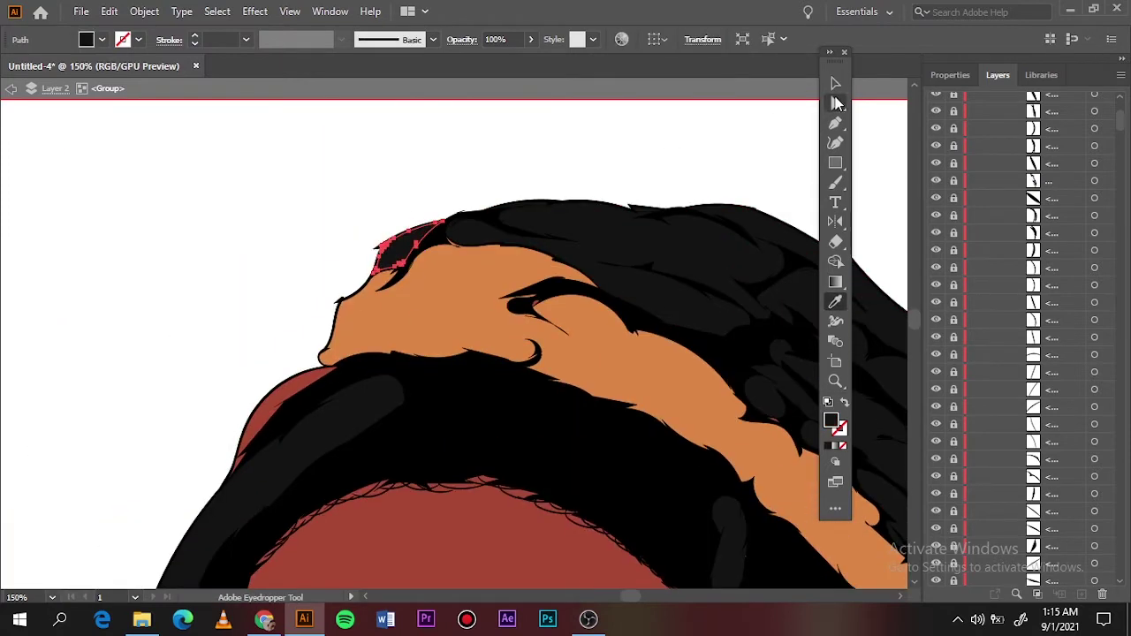
left_click(410, 312)
- Select the hair edge beside the left temple and zoom out to the whole portrait
key("v")
key("ctrl+0")
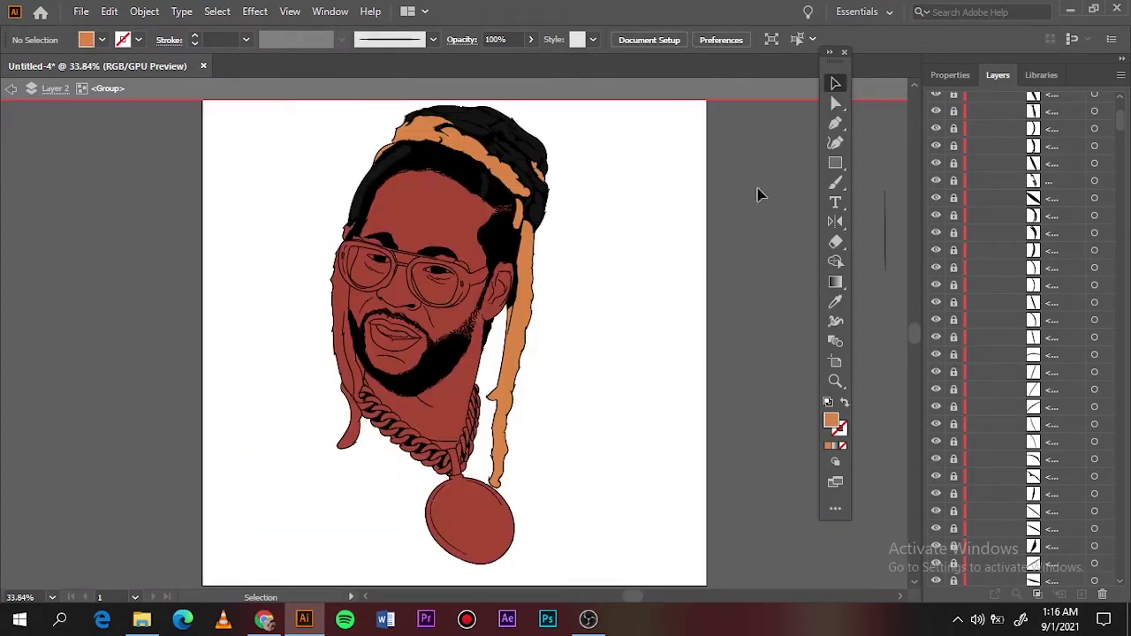
scroll(356, 336, "up", 5)
scroll(315, 364, "down", 2)
left_click(315, 364)
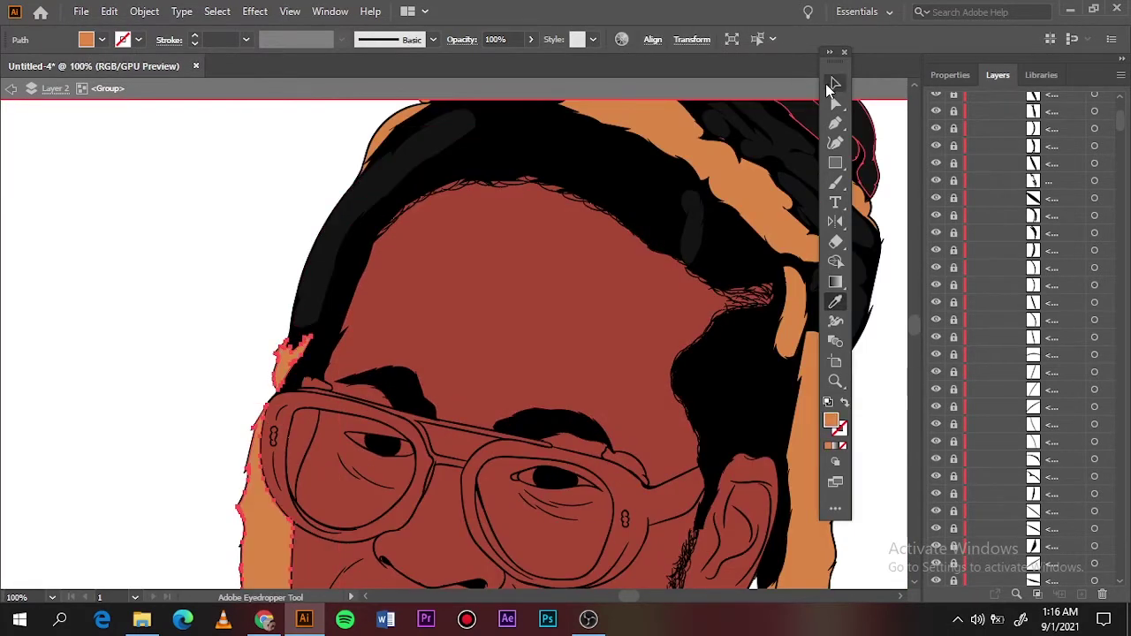
key("ctrl+0")
scroll(586, 310, "up", 5)
- Fill the pendant and the left chain links light grey
scroll(618, 442, "up", 3)
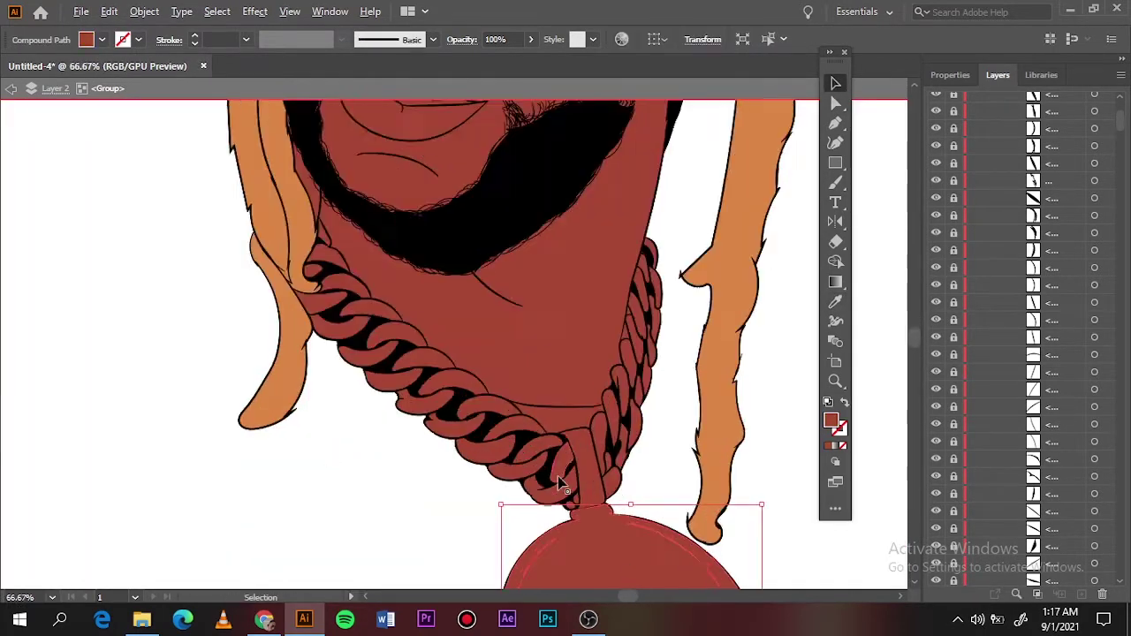
scroll(729, 480, "up", 3)
double_click(831, 421)
left_click(1033, 96)
scroll(762, 396, "up", 2)
left_click(762, 397)
scroll(442, 309, "up", 2)
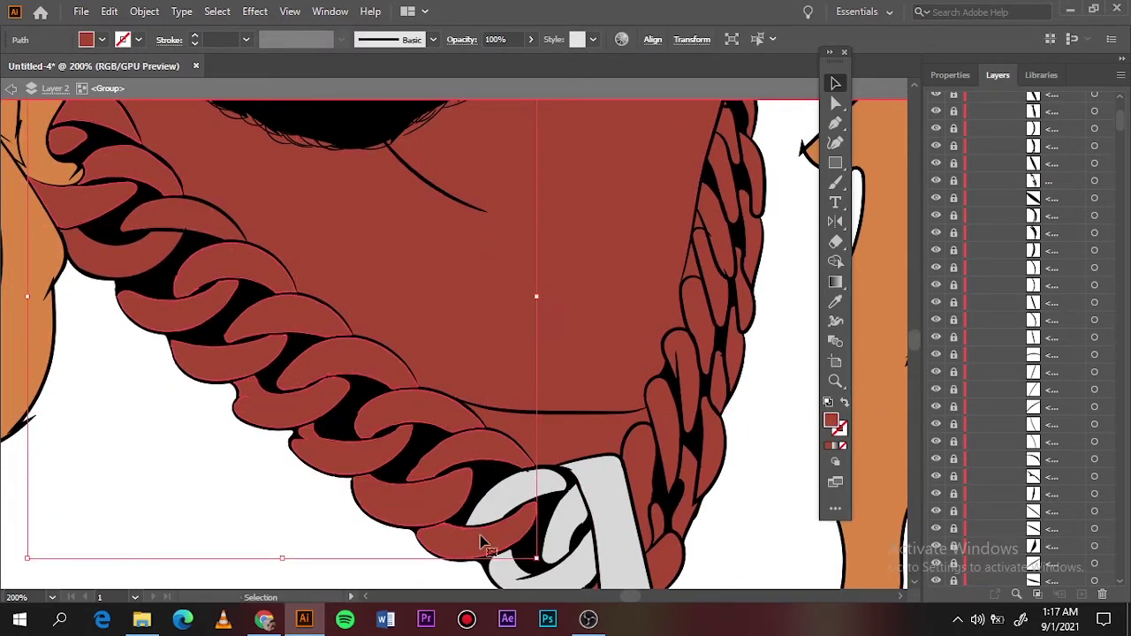
key("i")
left_click(486, 537)
- Turn the right chain segments light grey as well
left_click(836, 82)
scroll(730, 168, "up", 1)
left_click(730, 168)
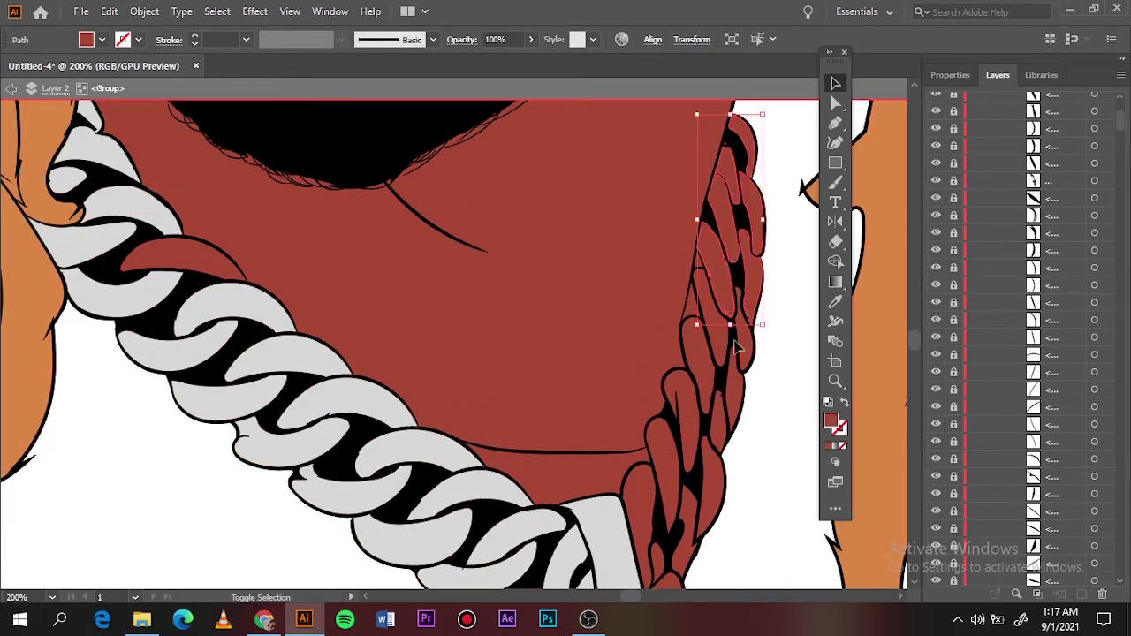
left_click(723, 429)
scroll(693, 411, "down", 3)
key("i")
left_click(601, 503)
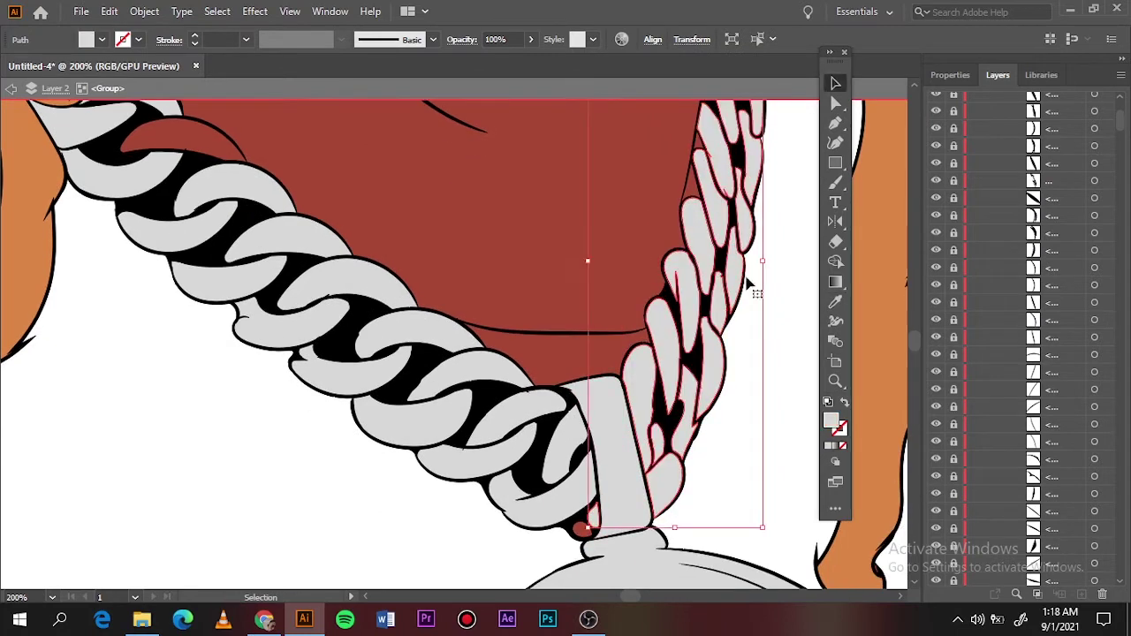
- Zoom in on the mouth and fill the teeth light grey
key("ctrl+shift+a")
key("v")
key("ctrl+0")
scroll(618, 209, "up", 5)
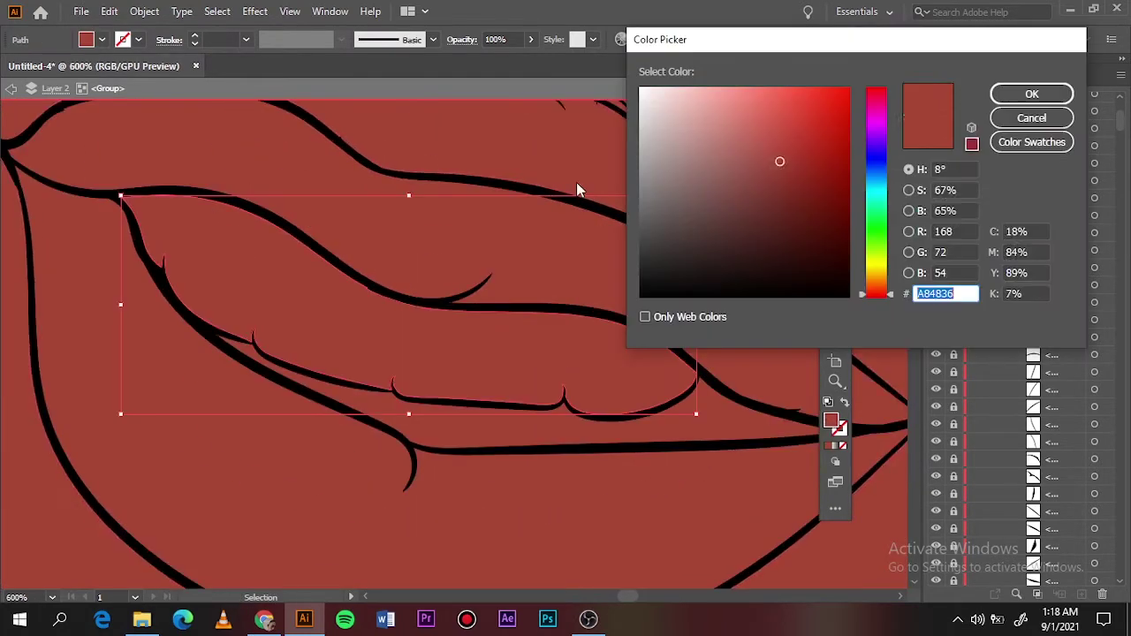
left_click(1010, 95)
double_click(831, 421)
left_click(1032, 94)
- Give the lip shape a deeper red fill and zoom out to the whole portrait
left_click(71, 190)
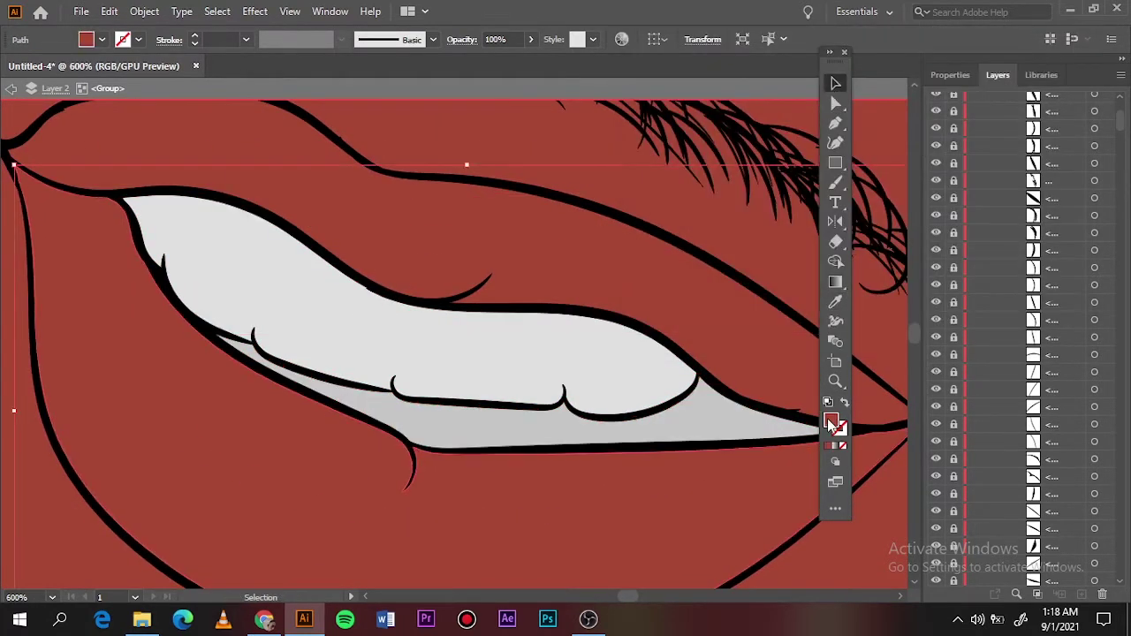
double_click(830, 421)
key("Return")
key("ctrl+0")
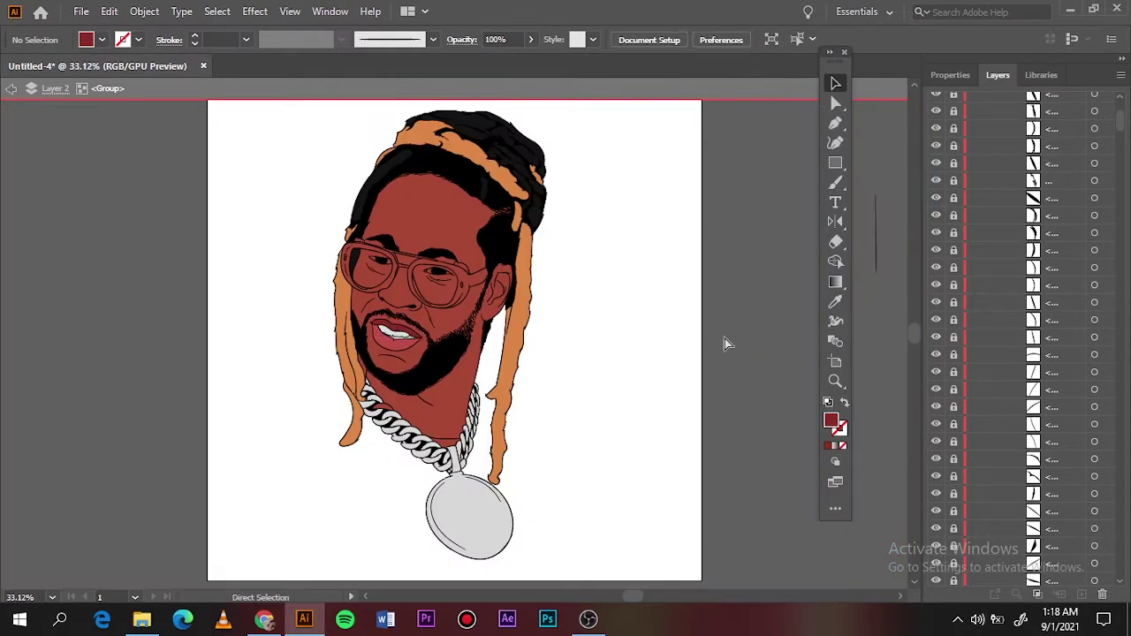
scroll(548, 265, "up", 5)
- Fill the sunglasses lenses black and the glasses bridge orange
left_click(318, 225, "shift")
double_click(830, 422)
key("Return")
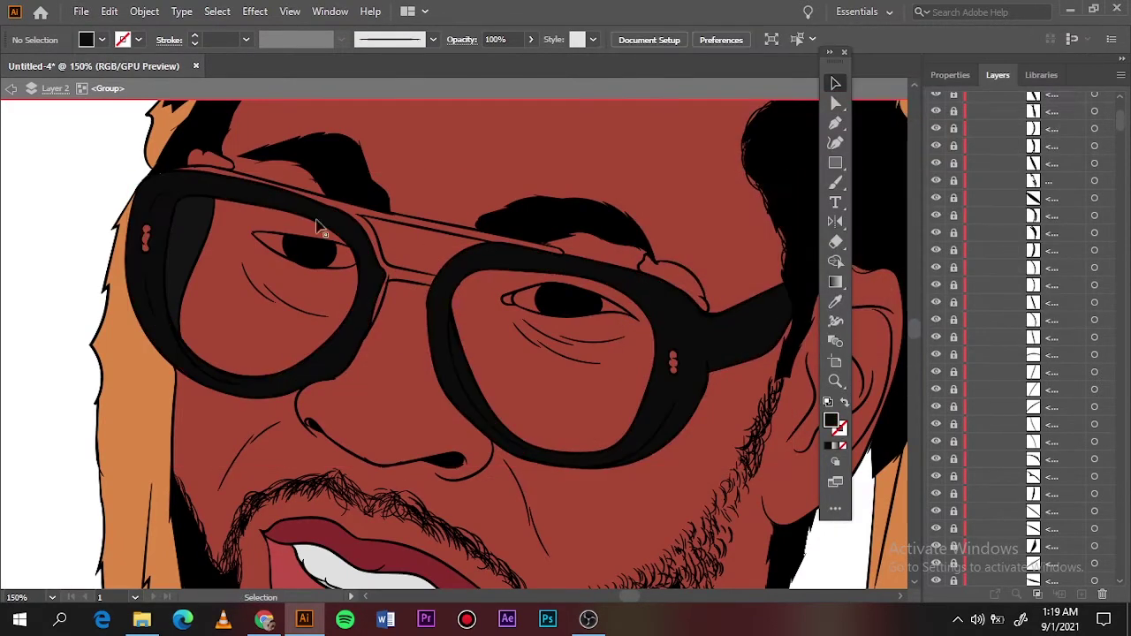
double_click(830, 422)
left_click(803, 119)
key("Return")
scroll(239, 316, "up", 2)
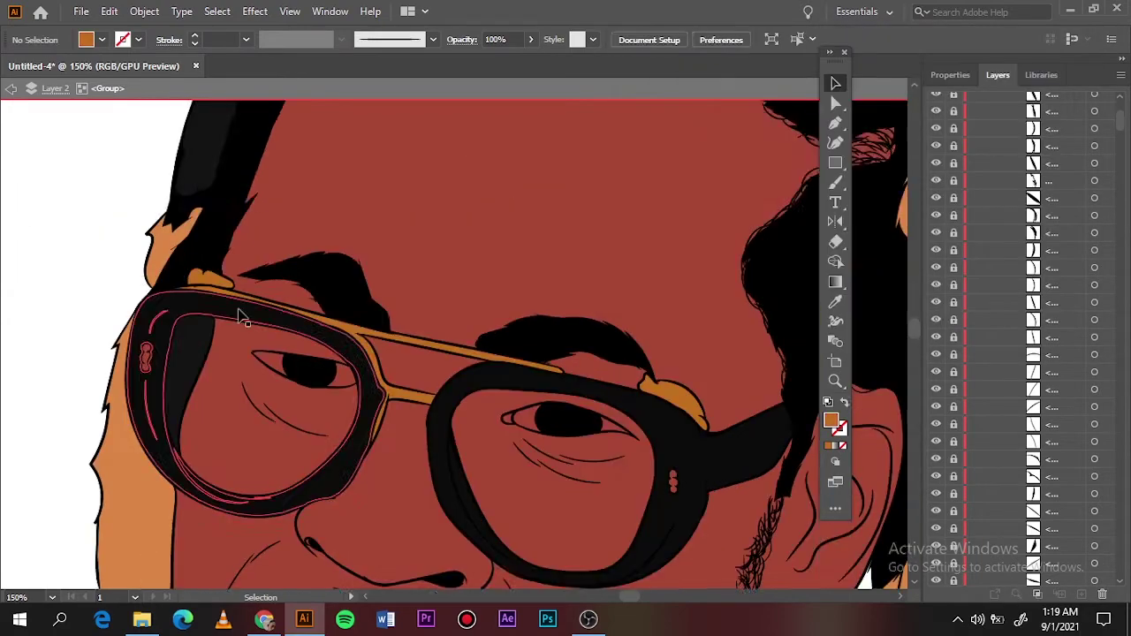
- Select the left lens outline and set new fill colours on the eye parts
left_click(195, 347)
scroll(195, 347, "up", 5)
scroll(631, 278, "down", 4)
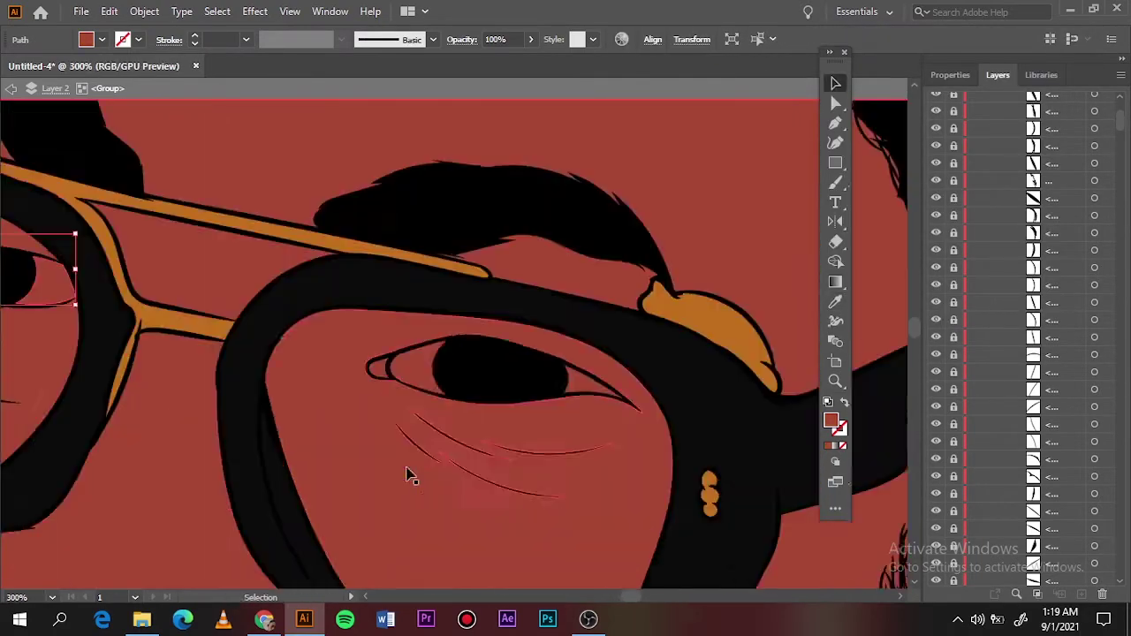
left_click(495, 283)
double_click(831, 421)
key("Return")
left_click(380, 287)
double_click(831, 422)
key("Return")
key("ctrl+0")
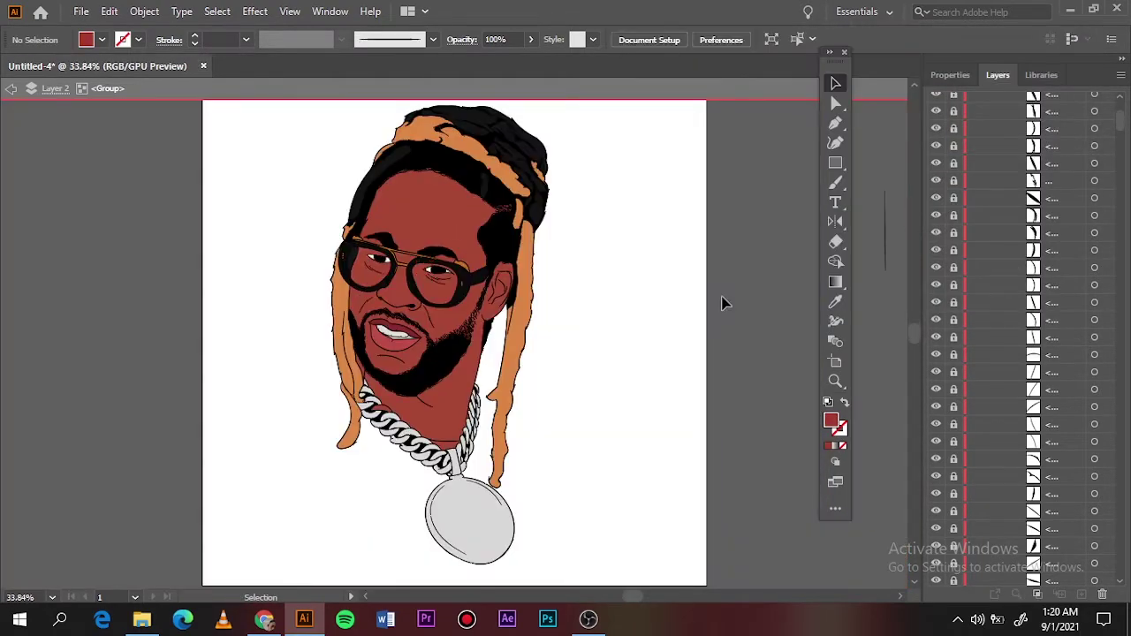
scroll(626, 422, "up", 5)
- Draw a red-brown skin patch between the chain links with the Pencil
key("n")
left_click_drag(311, 295, 283, 347)
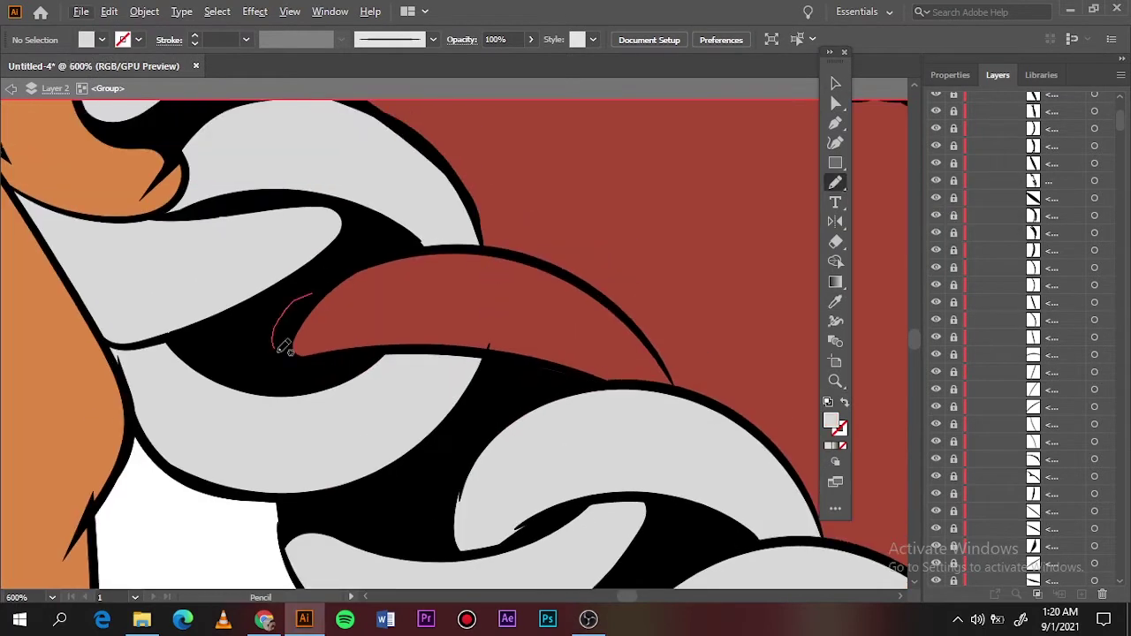
left_click_drag(653, 337, 676, 386)
key("ctrl+0")
key("v")
- Exit Isolation Mode to finish editing the group
scroll(403, 361, "up", 5)
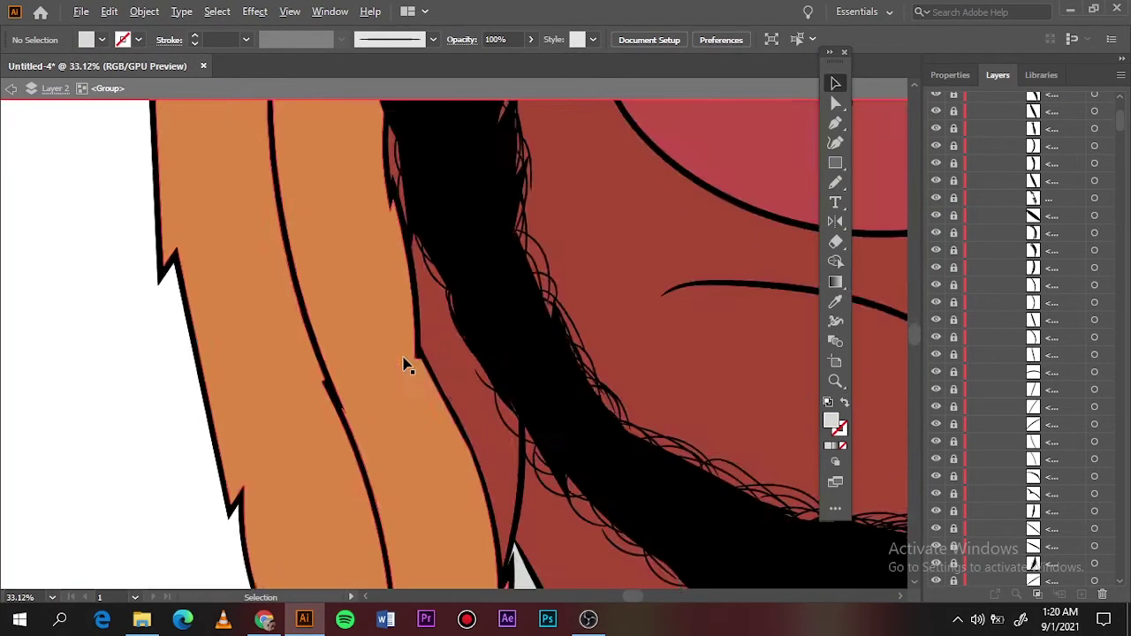
scroll(539, 170, "up", 2)
key("a")
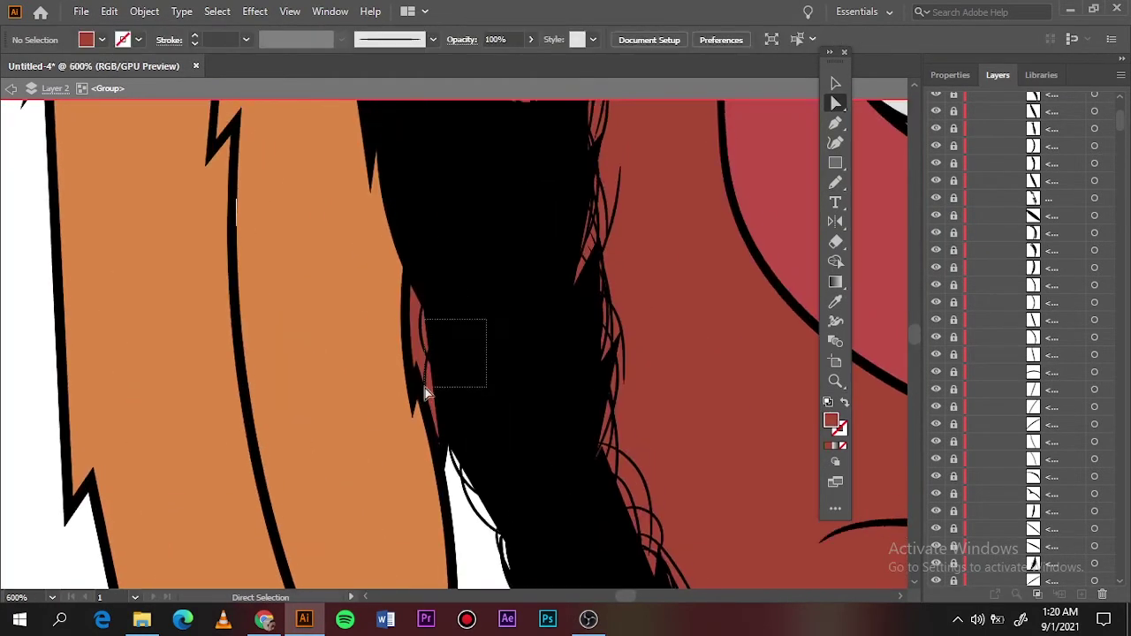
scroll(425, 388, "down", 10)
key("v")
key("Escape")
key("a")
scroll(430, 218, "up", 3)
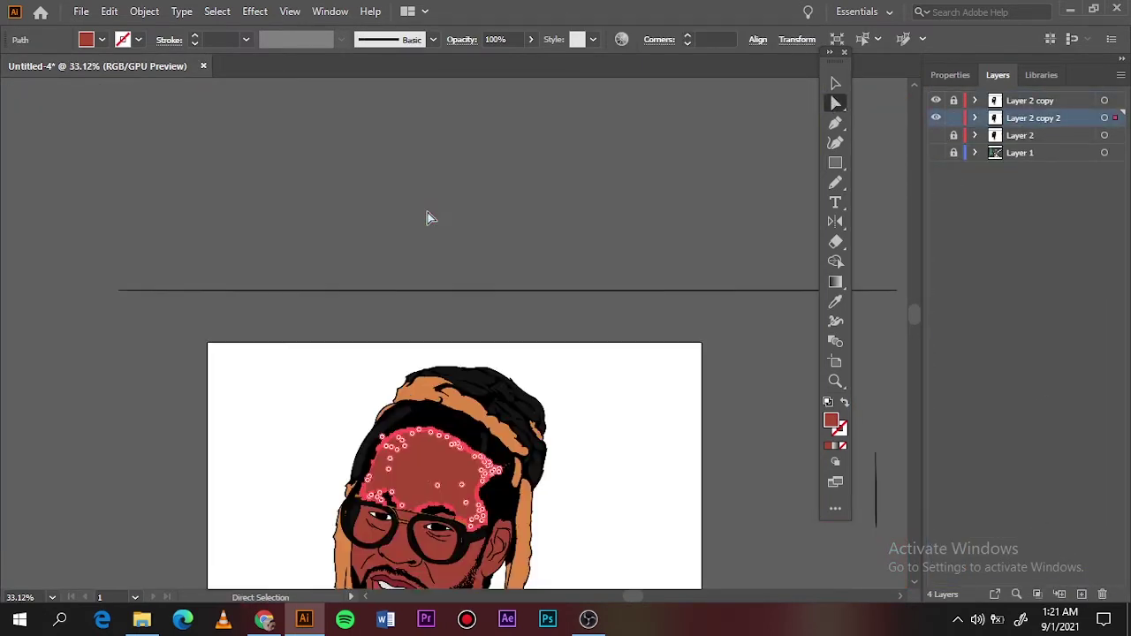
scroll(285, 425, "up", 2)
scroll(487, 89, "up", 2)
scroll(459, 334, "down", 3)
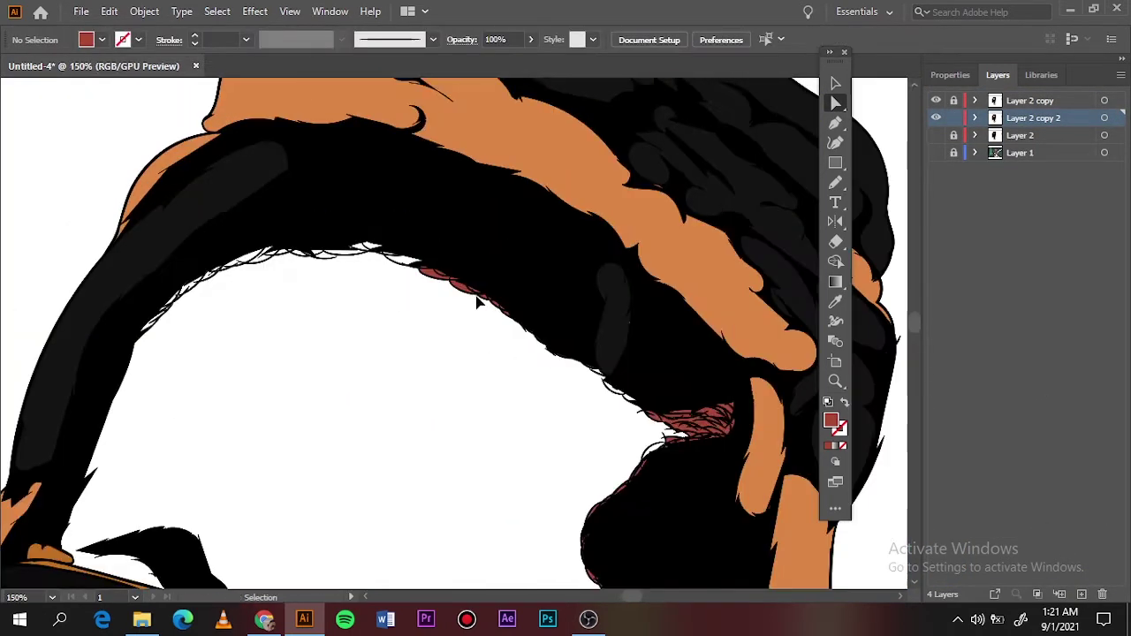
left_click_drag(544, 390, 575, 366)
scroll(646, 319, "down", 5)
scroll(630, 504, "down", 4)
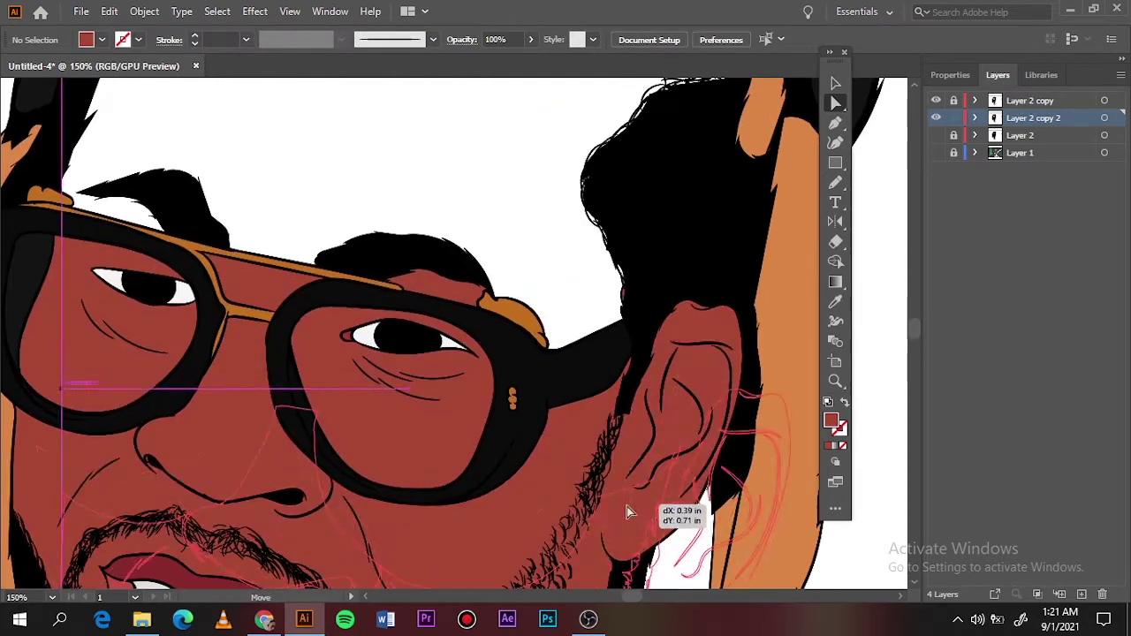
scroll(631, 505, "down", 3)
left_click(334, 140)
scroll(225, 402, "down", 4)
scroll(252, 374, "down", 1)
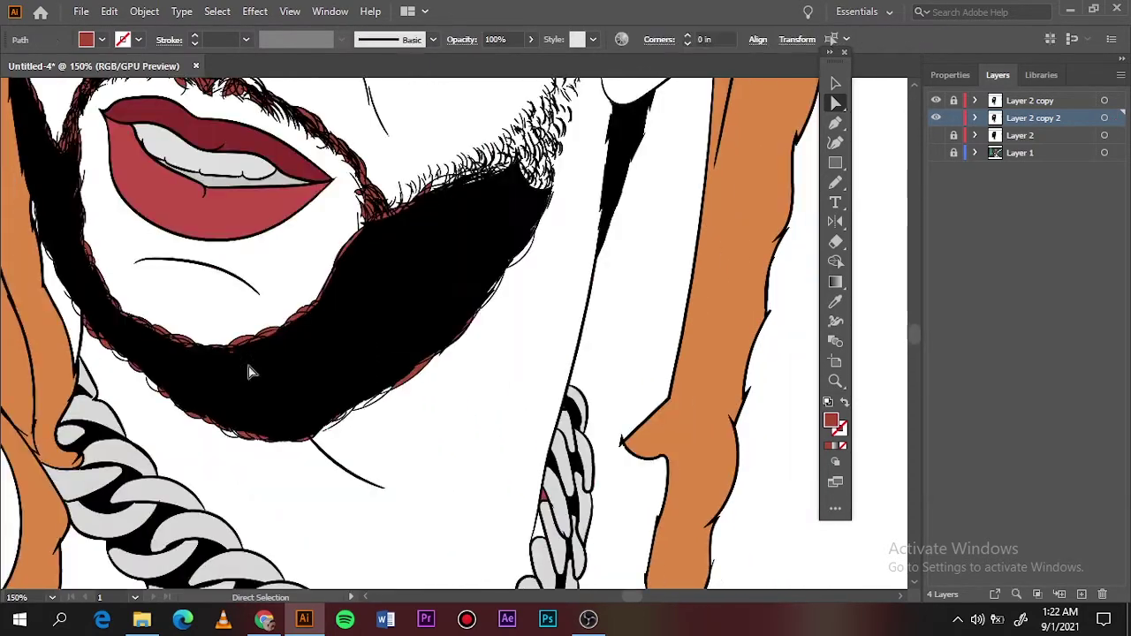
key("v")
left_click(480, 462)
left_click_drag(89, 283, 384, 475)
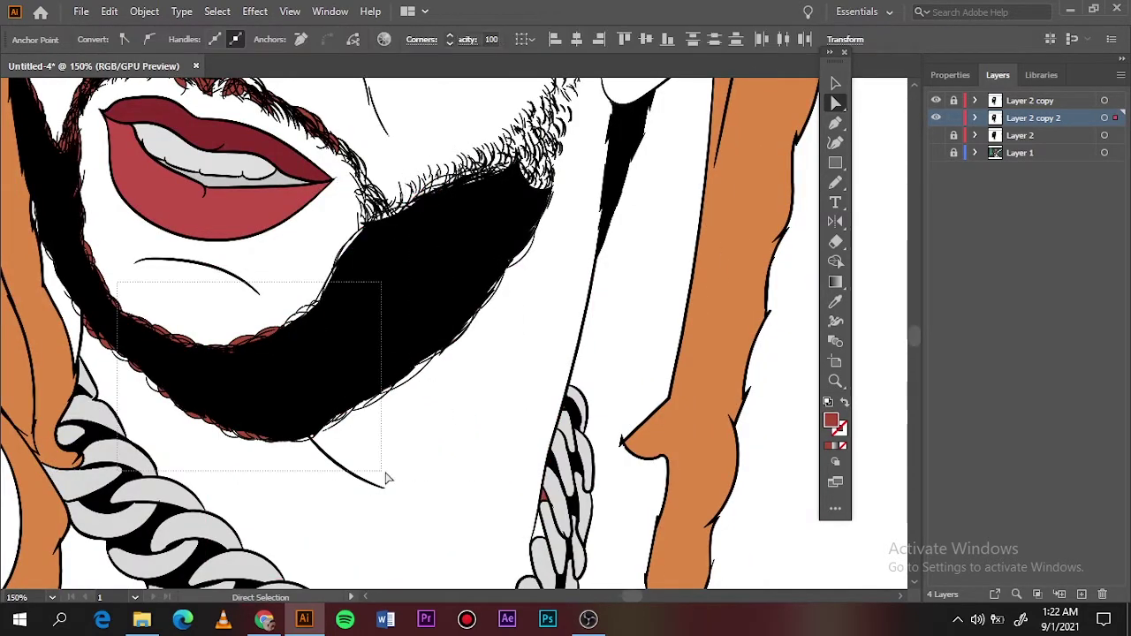
scroll(383, 474, "up", 3)
left_click_drag(92, 126, 354, 460)
scroll(344, 242, "up", 5)
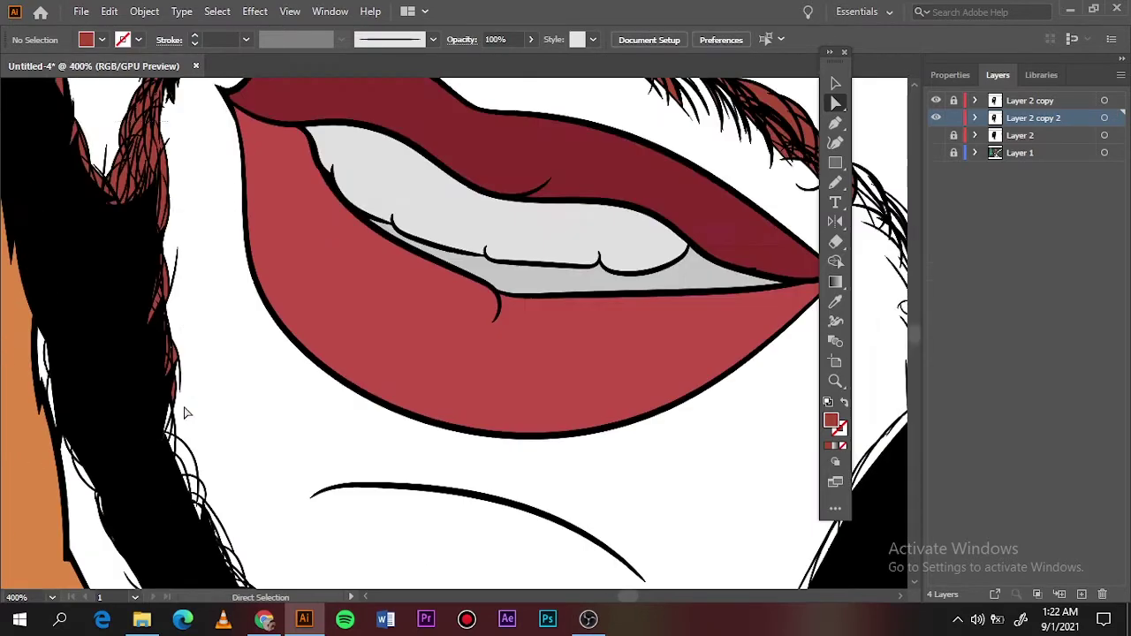
scroll(184, 409, "up", 5)
scroll(705, 395, "right", 3)
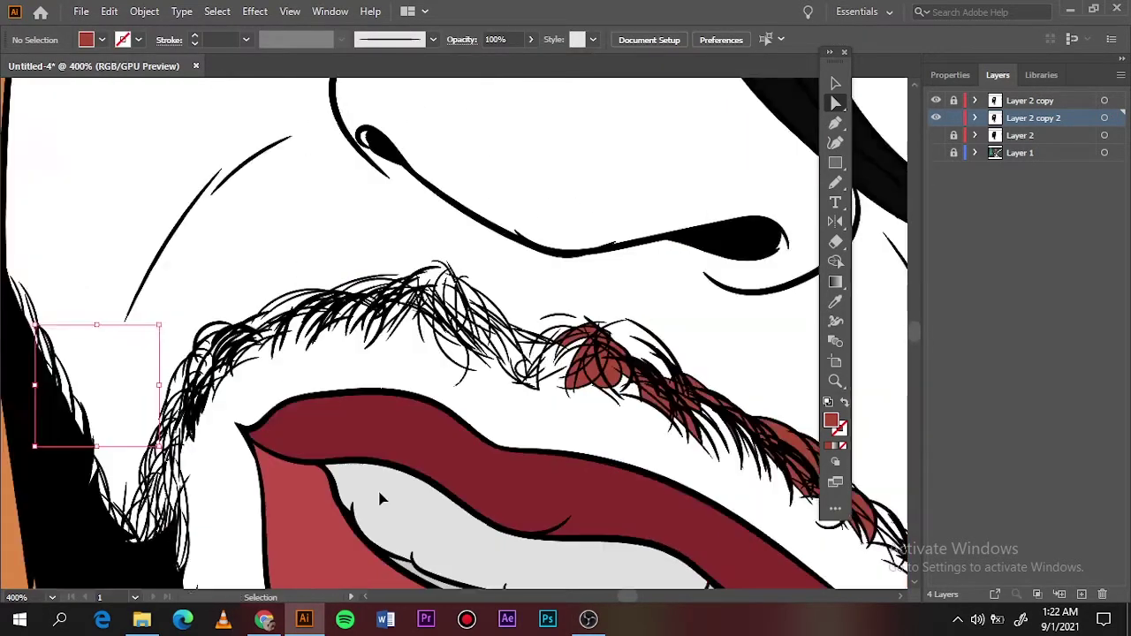
scroll(378, 498, "right", 2)
scroll(530, 399, "down", 5)
scroll(530, 399, "up", 5)
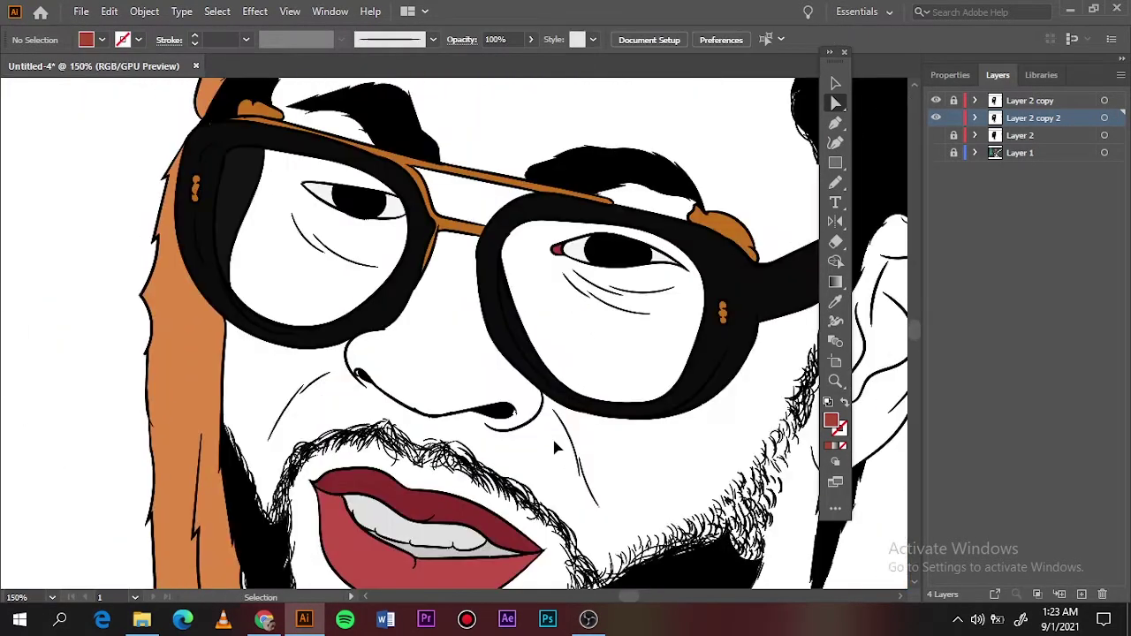
scroll(446, 448, "down", 10)
scroll(446, 448, "down", 3)
scroll(447, 448, "down", 5)
key("v")
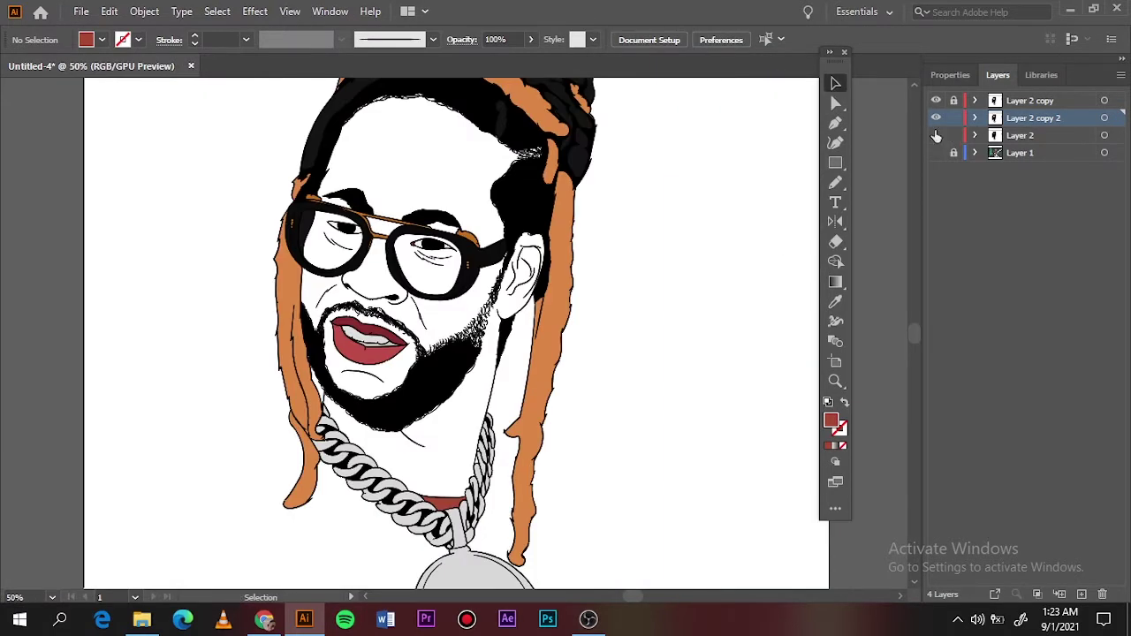
left_click(936, 134)
scroll(767, 348, "up", 5)
double_click(767, 348)
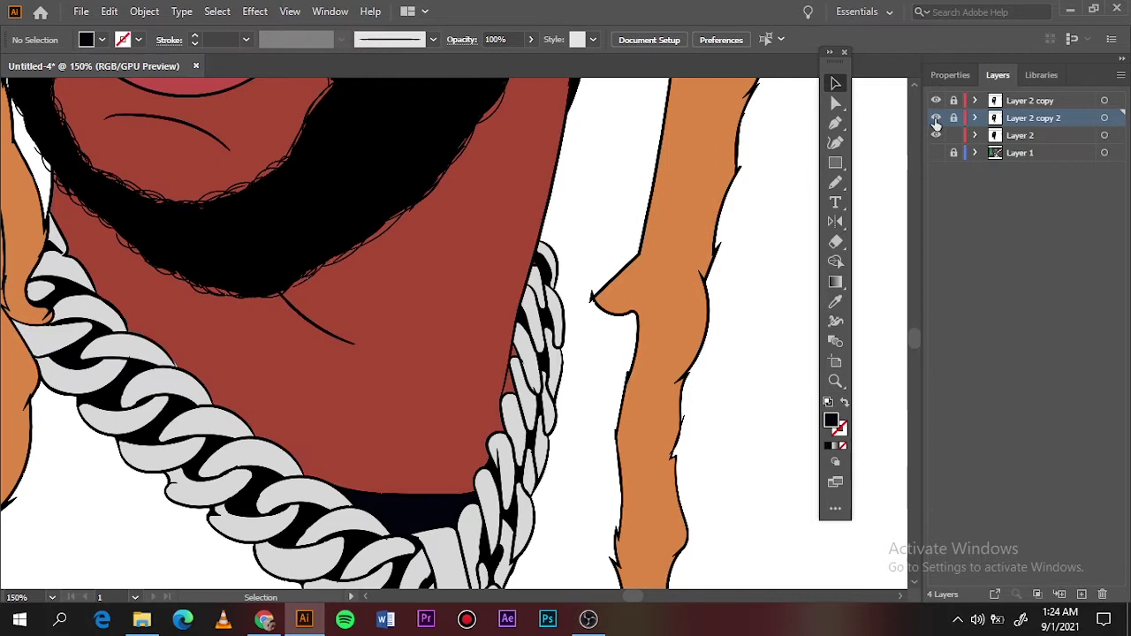
left_click(936, 118)
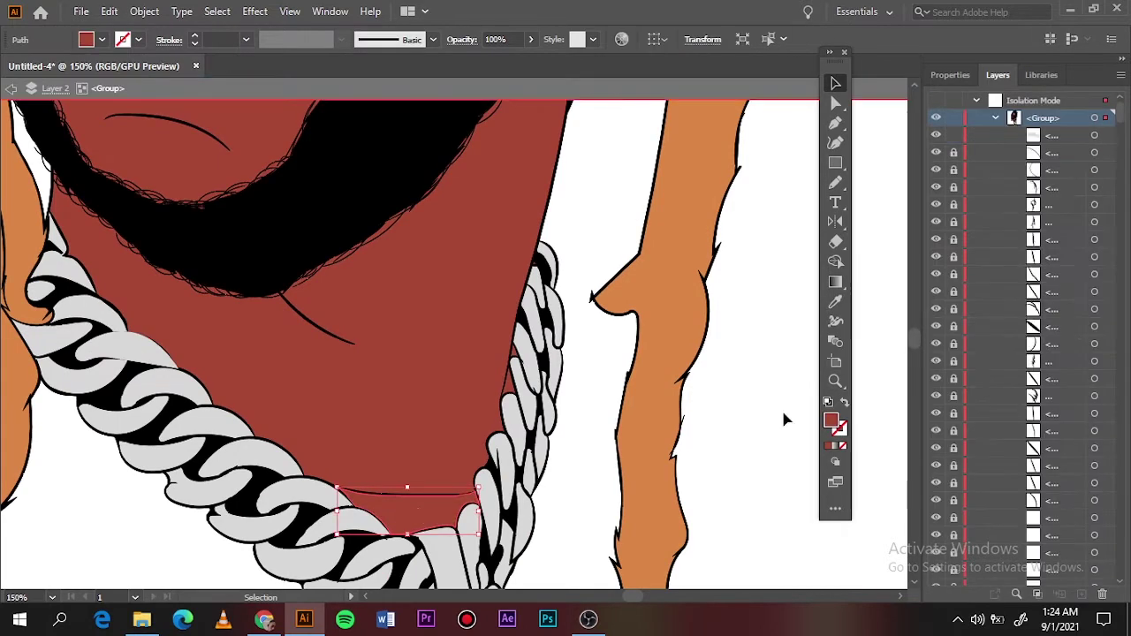
- Show the reference photo, sample the skin and set the shadow colour to #752721
left_click(936, 118)
left_click(936, 135)
key("ctrl+0")
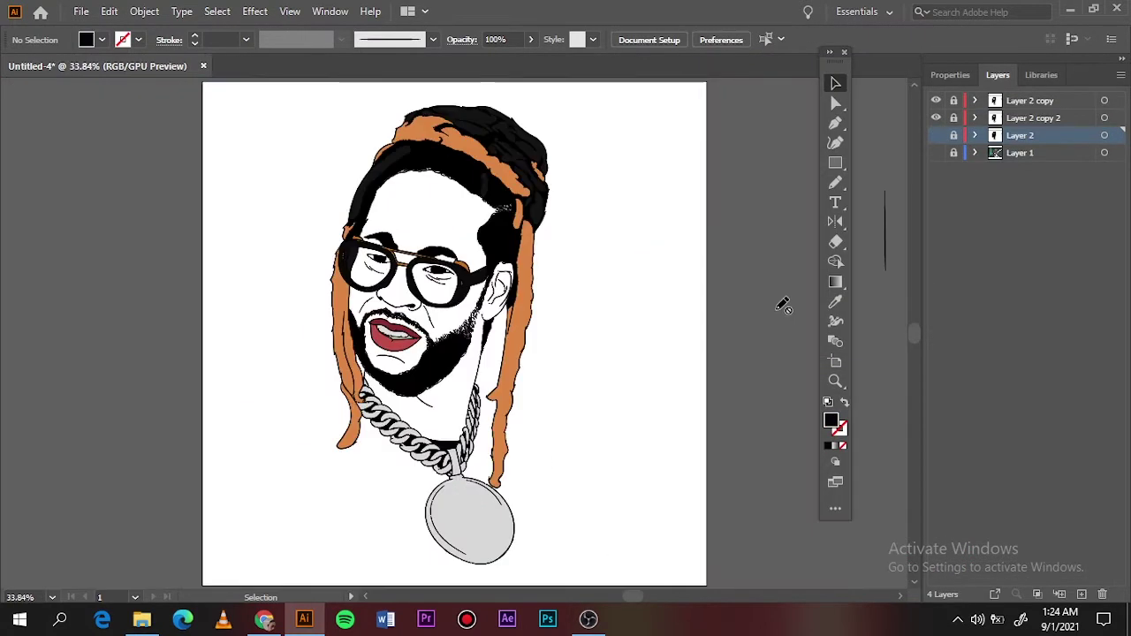
key("ctrl+plus")
key("ctrl+plus")
left_click(936, 170)
key("i")
scroll(579, 333, "up", 3)
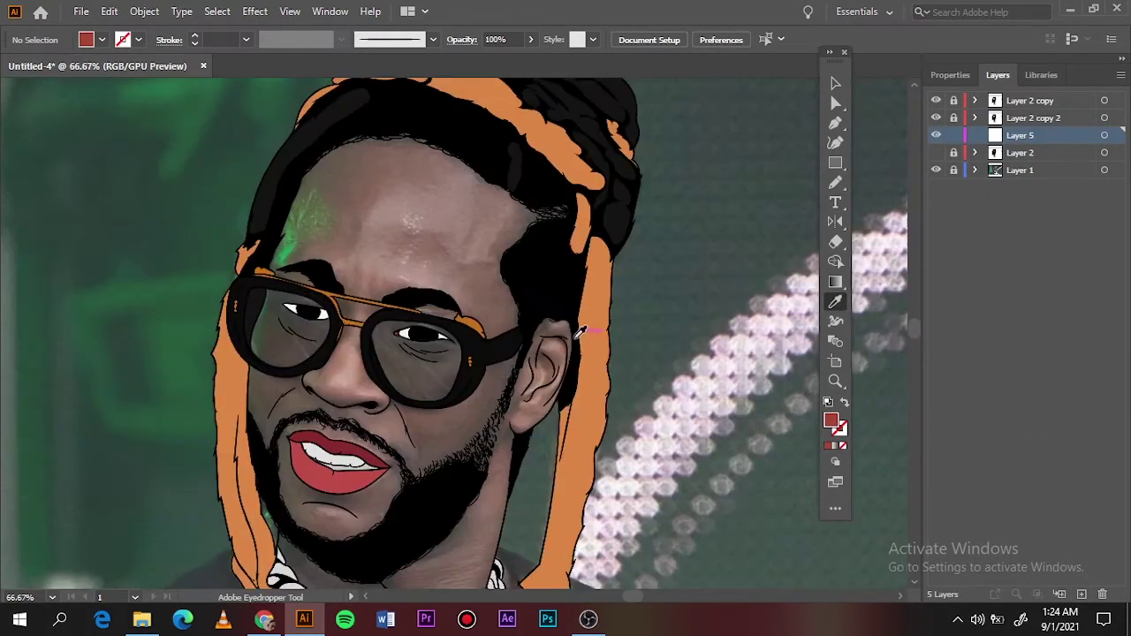
left_click(409, 399)
double_click(831, 421)
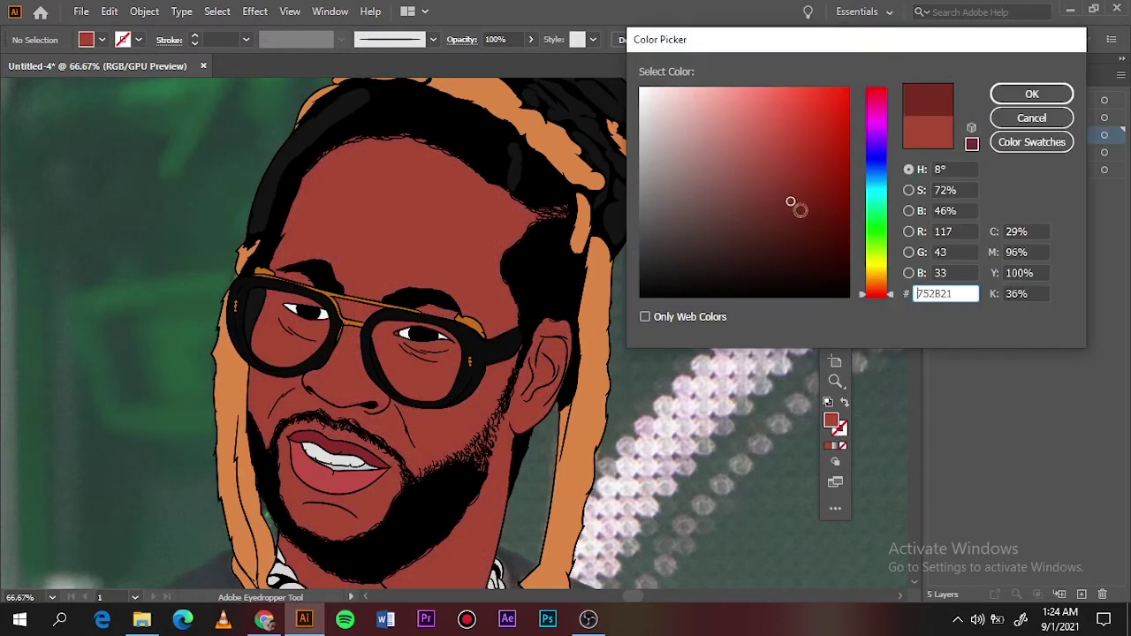
left_click(1031, 95)
- Draw #752721 Pencil shadow shapes inside the right and left lenses
key("ctrl+plus")
key("ctrl+plus")
key("ctrl+plus")
key("n")
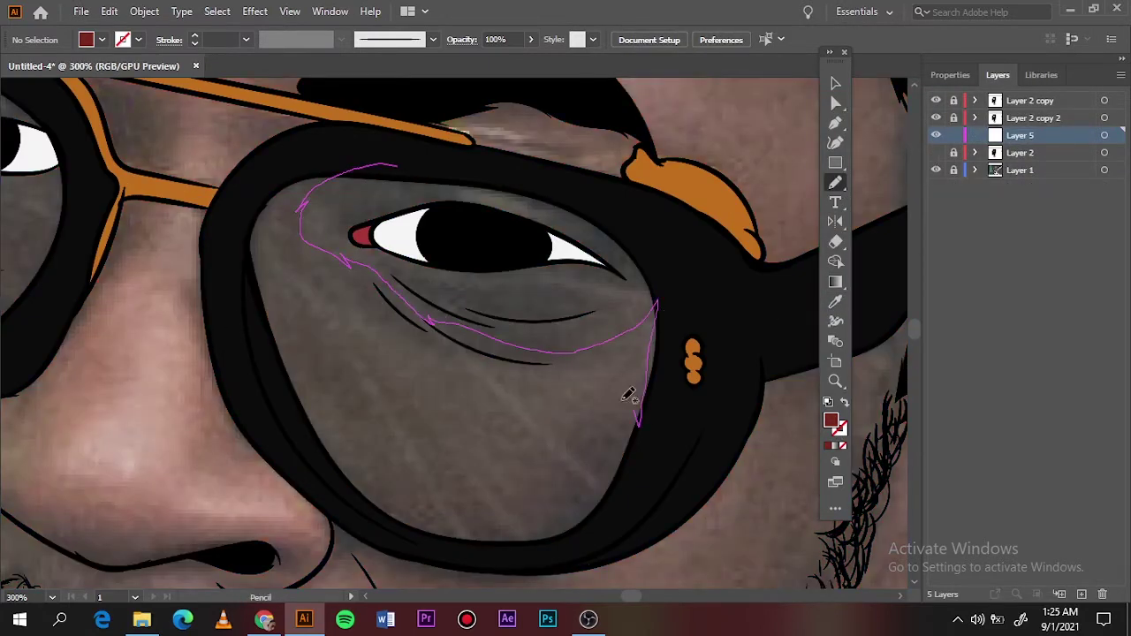
left_click_drag(428, 534, 457, 532)
left_click_drag(525, 497, 393, 279)
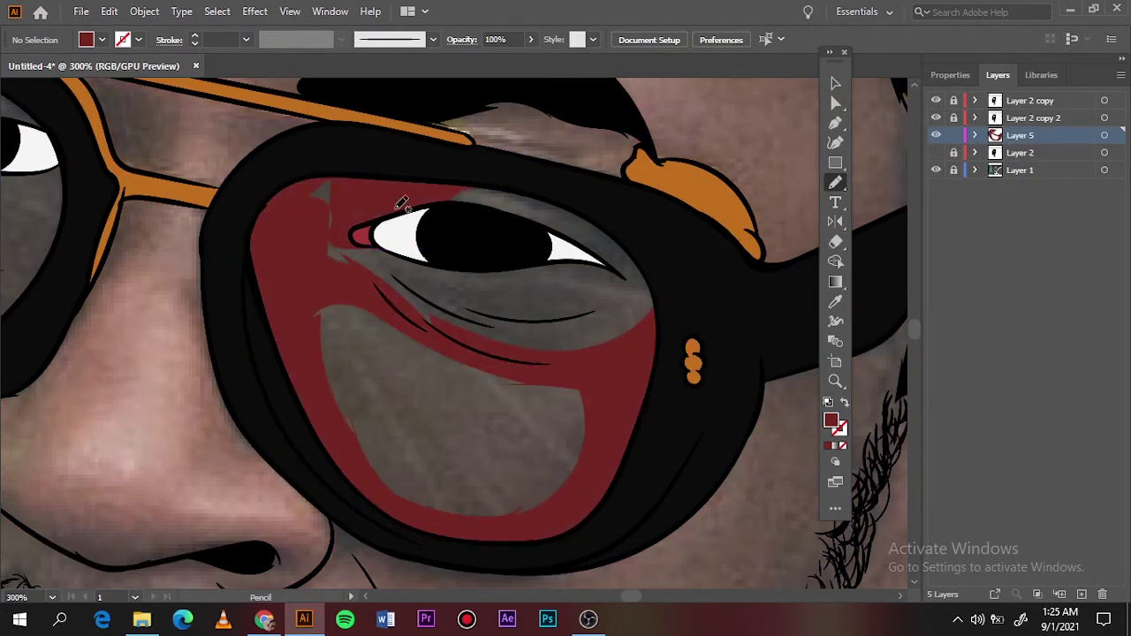
left_click(936, 152)
key("ctrl+0")
key("ctrl+plus")
key("ctrl+plus")
key("ctrl+plus")
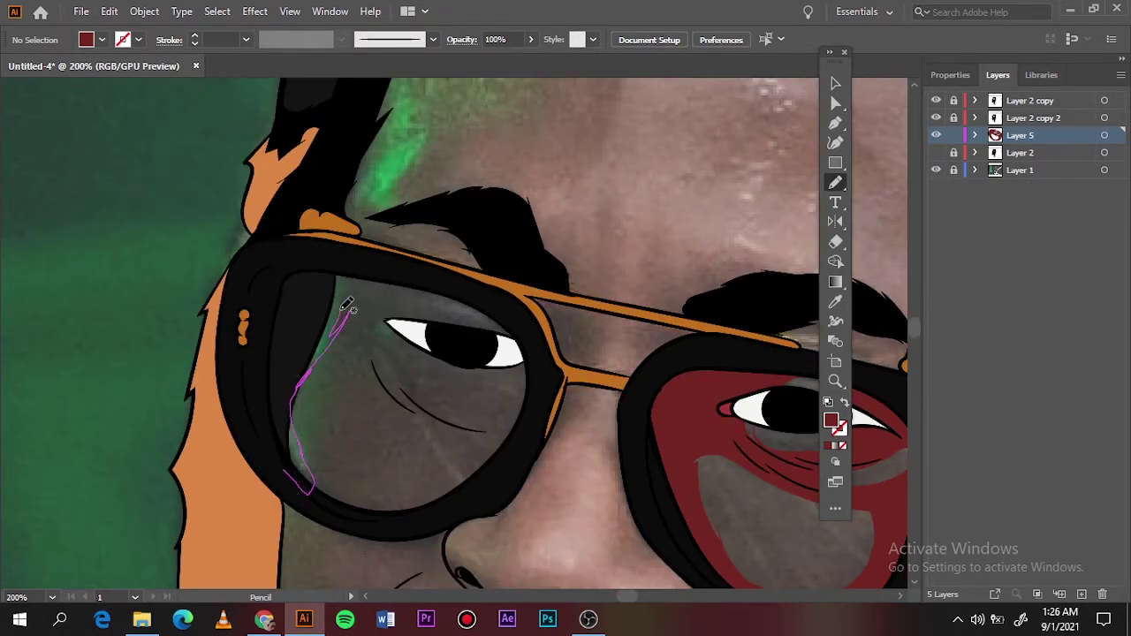
left_click_drag(489, 441, 354, 423)
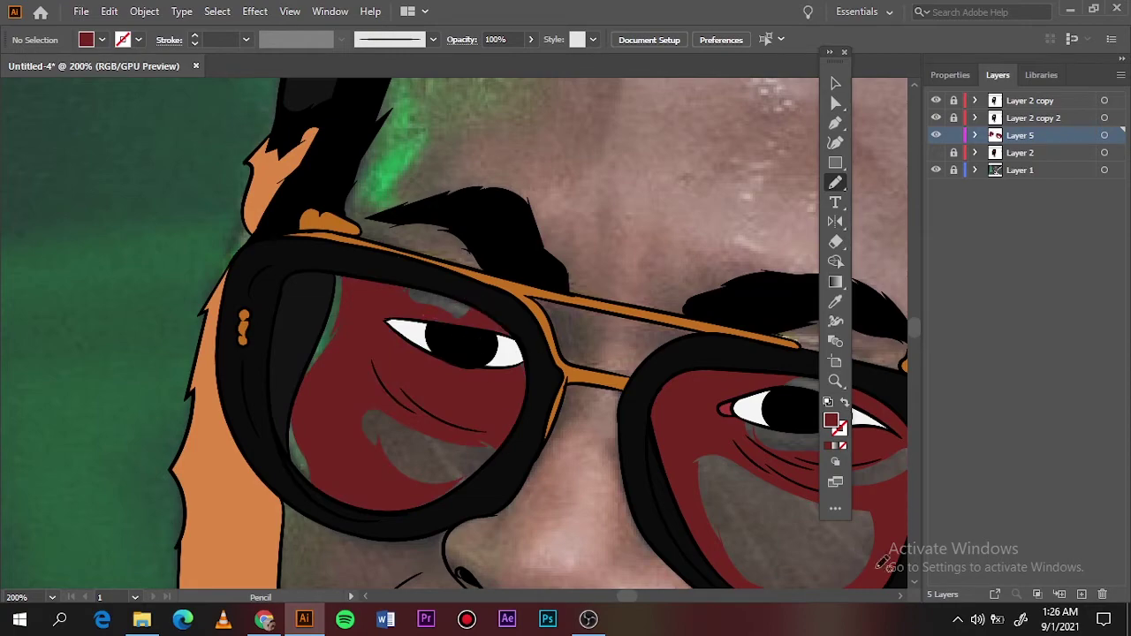
- Compare with the reference photo and draw a shadow shape between the brows
key("ctrl+0")
left_click(936, 170)
key("ctrl+plus")
key("ctrl+plus")
key("ctrl+plus")
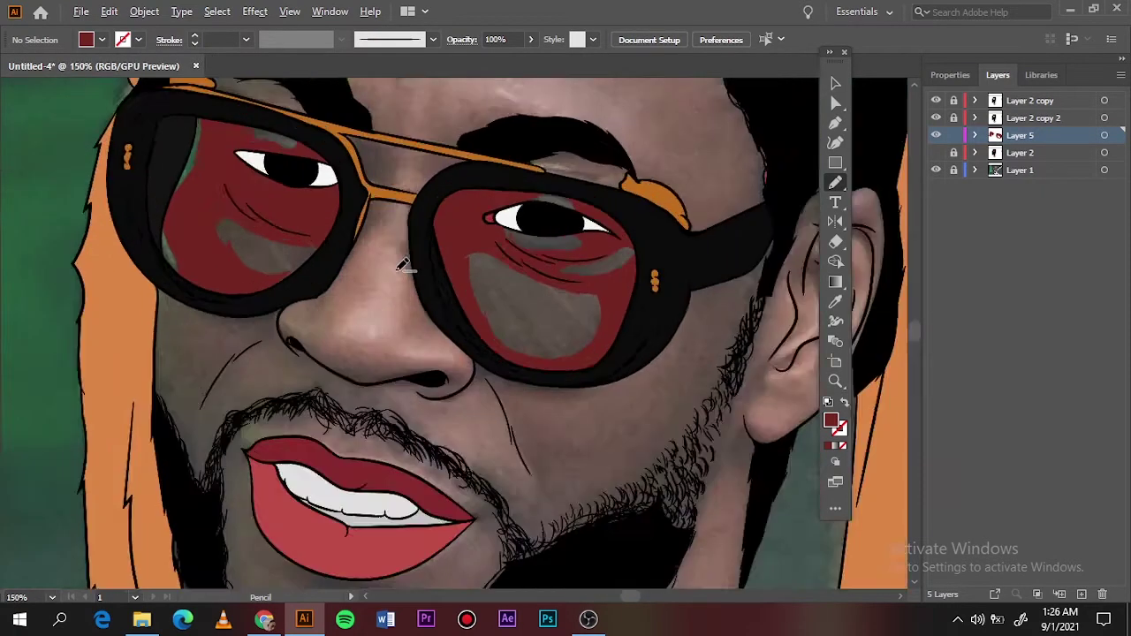
key("ctrl+plus")
key("ctrl+plus")
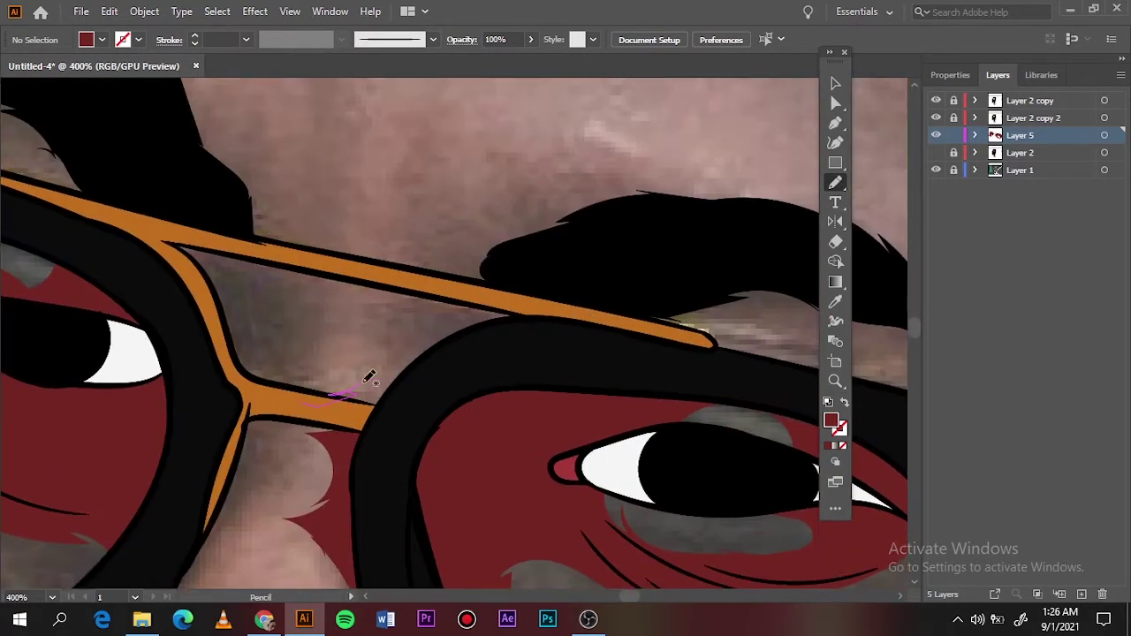
scroll(335, 397, "up", 3)
mouse_move(133, 327)
left_mouse_down()
mouse_move(292, 339)
mouse_move(179, 294)
left_mouse_up()
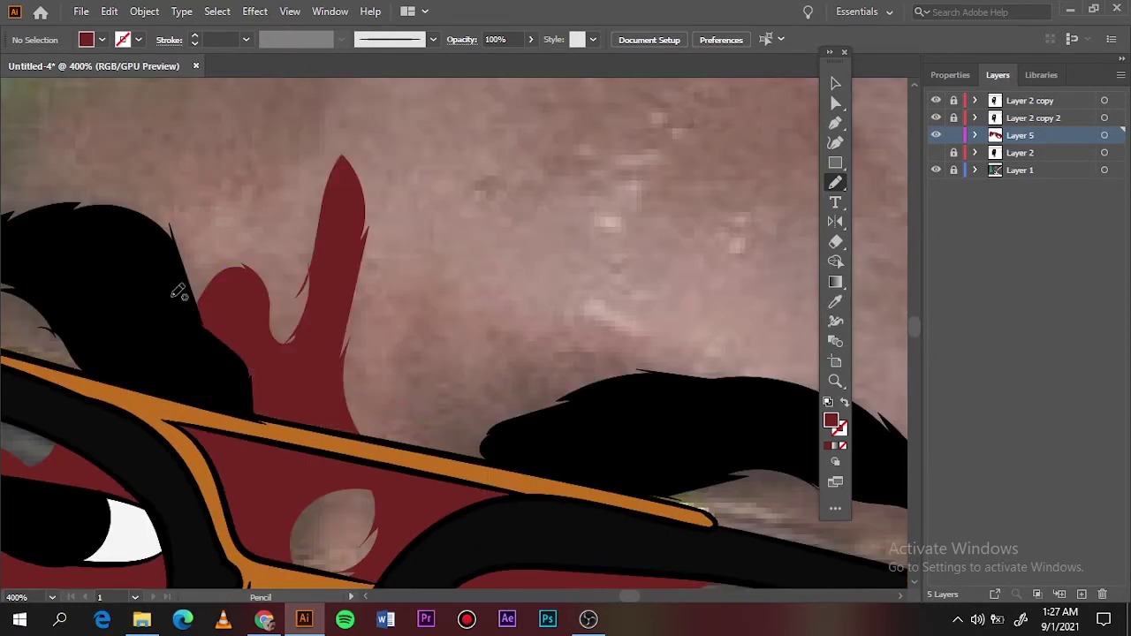
key("ctrl+0")
- Add a new layer, choose a darker shadow colour and shade the lens's left edge
key("ctrl+l")
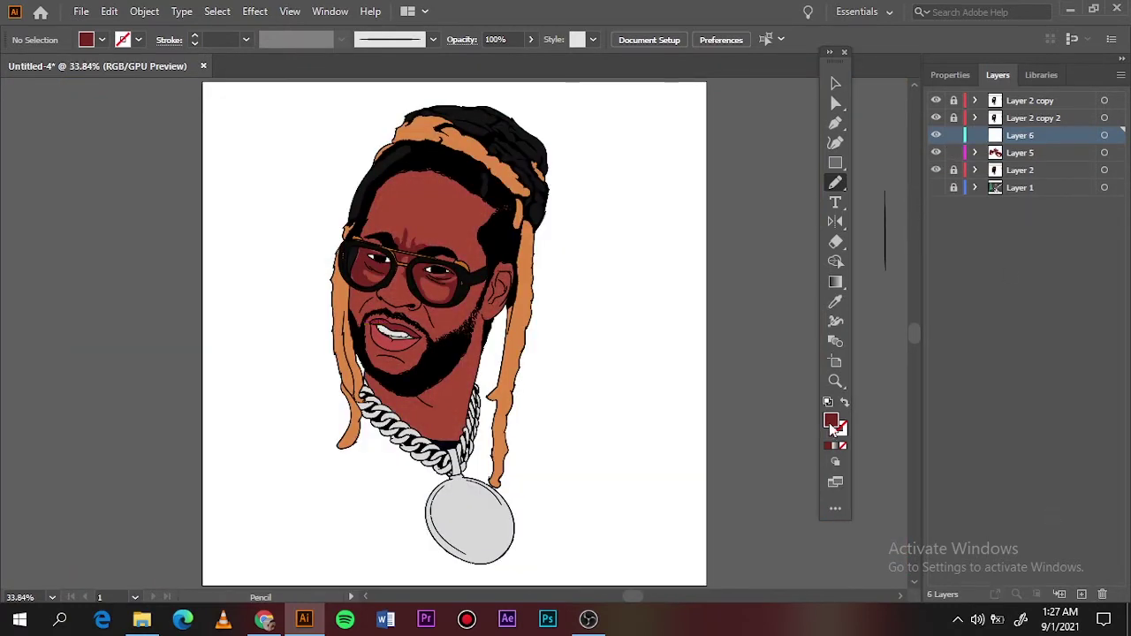
double_click(830, 422)
left_click(1042, 93)
scroll(361, 269, "up", 8)
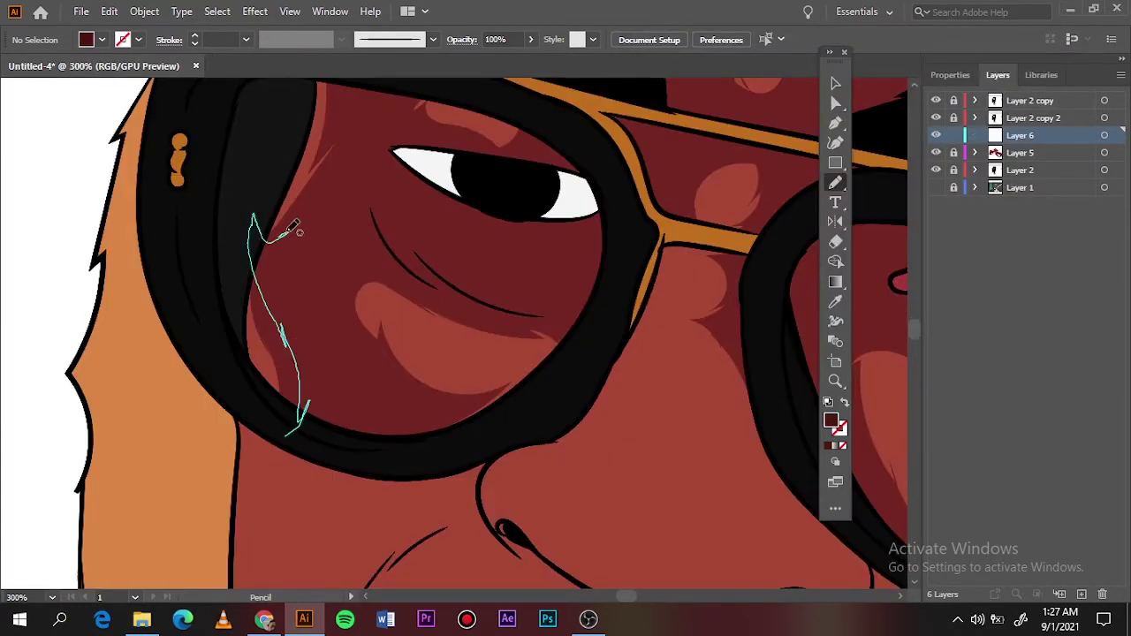
left_click_drag(295, 227, 385, 301)
- Draw darker shadow shapes inside the lens and between the brows
key("ctrl+0")
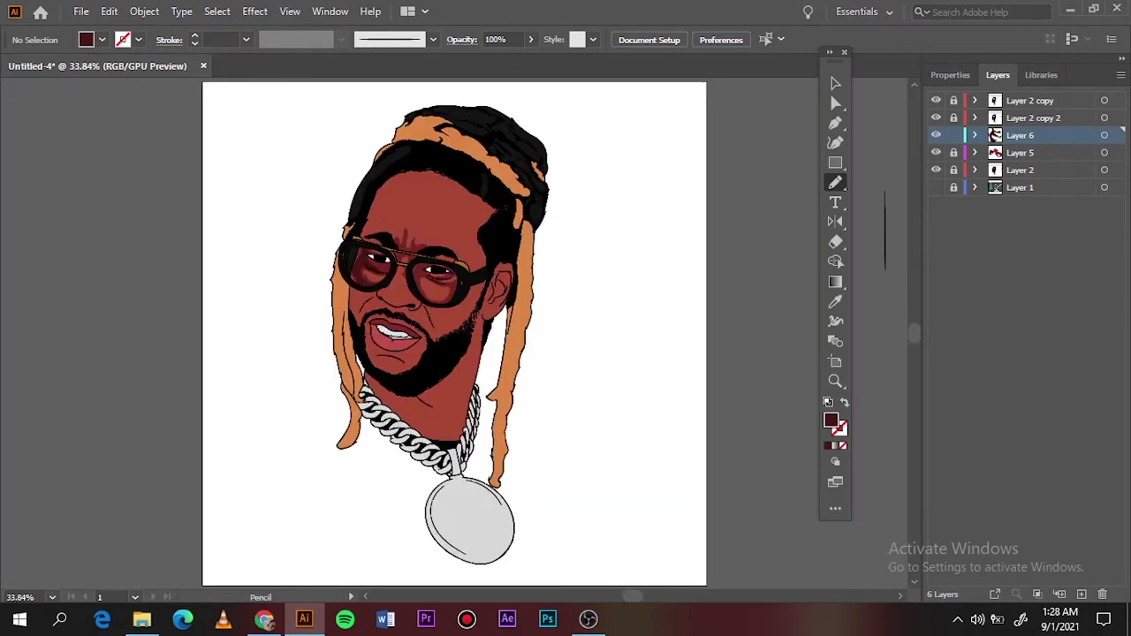
scroll(542, 411, "up", 7)
mouse_move(508, 221)
left_mouse_down()
mouse_move(434, 298)
mouse_move(486, 181)
left_mouse_up()
scroll(434, 298, "up", 5)
left_click_drag(462, 305, 549, 370)
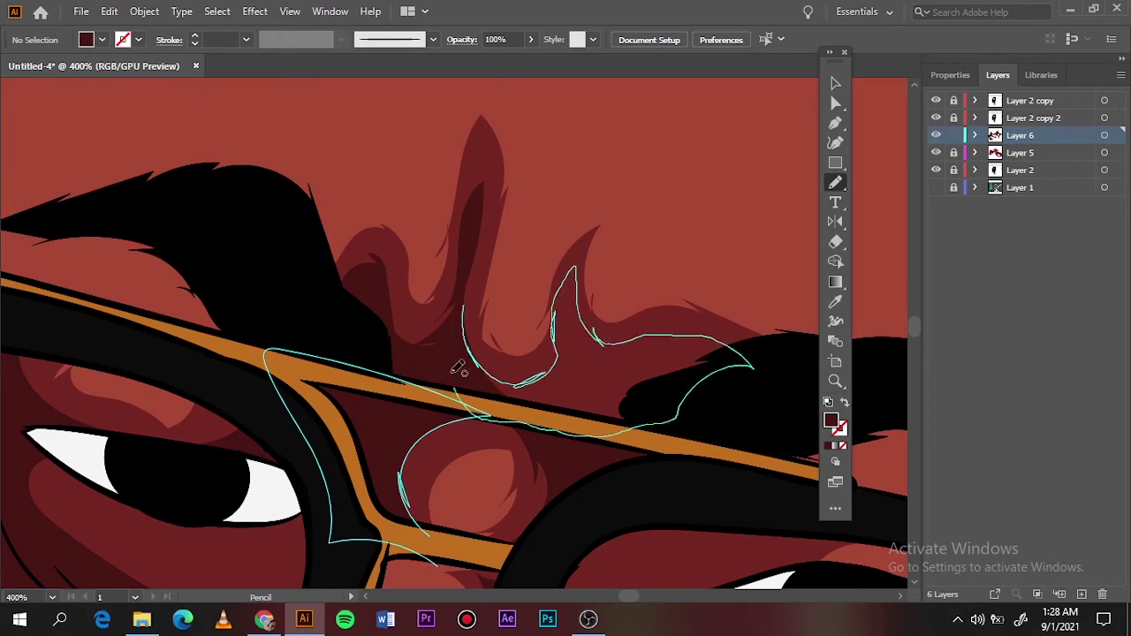
- Draw dark shadows around and under the eye and along the lens rim, then select Layer 5
key("ctrl+0")
scroll(449, 266, "up", 6)
left_click_drag(491, 190, 413, 234)
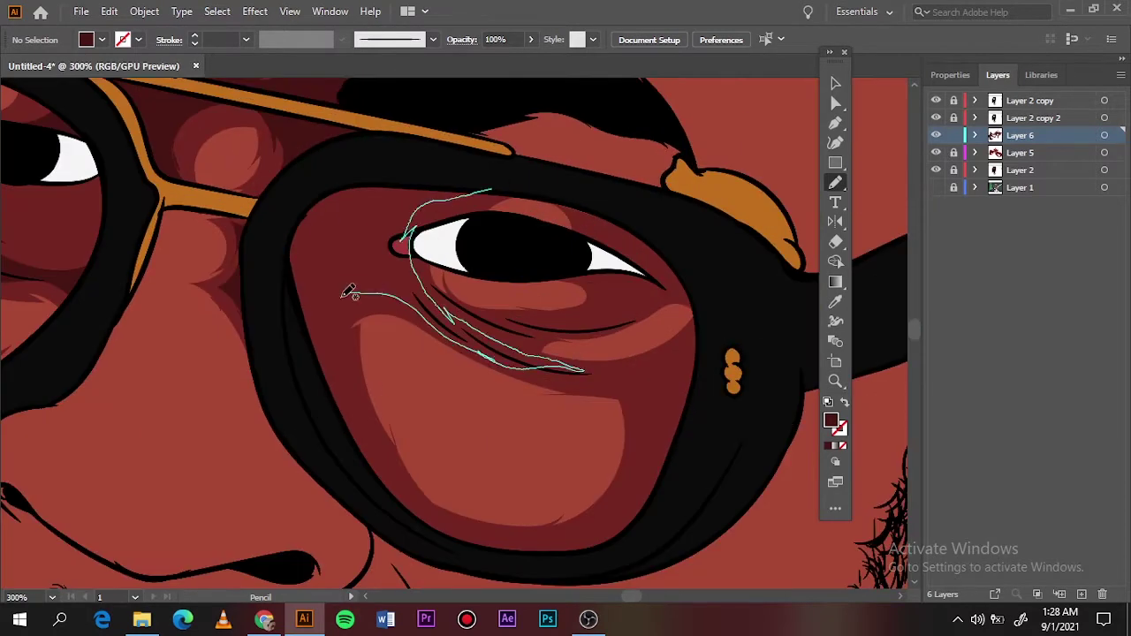
left_click_drag(350, 295, 414, 217)
left_click_drag(548, 315, 433, 292)
left_click_drag(718, 323, 730, 427)
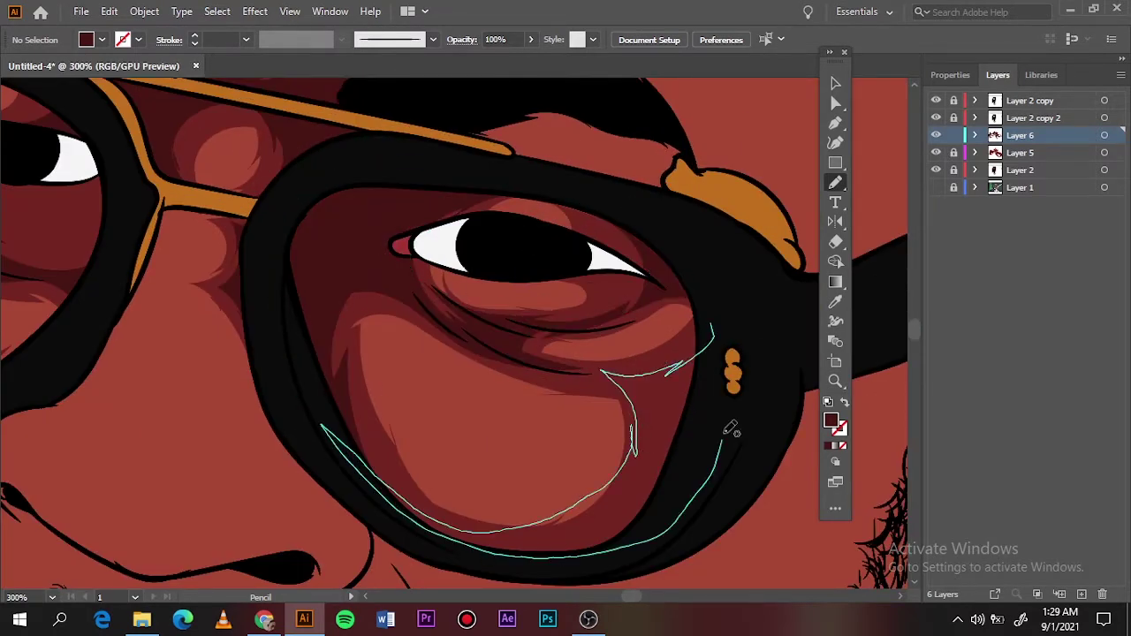
key("ctrl+0")
left_click(1054, 155)
left_click(936, 152)
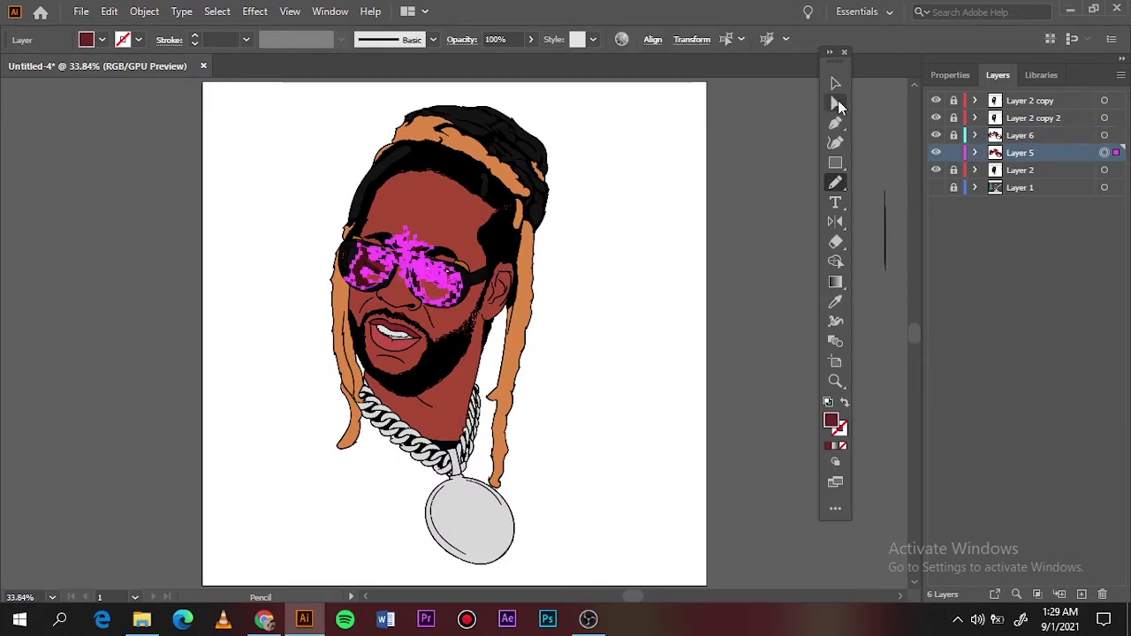
- With the reference photo visible, draw dark-red shadows beside the nose, under it and around the nostril
scroll(525, 361, "up", 5)
left_click(935, 187)
left_click_drag(390, 329, 404, 382)
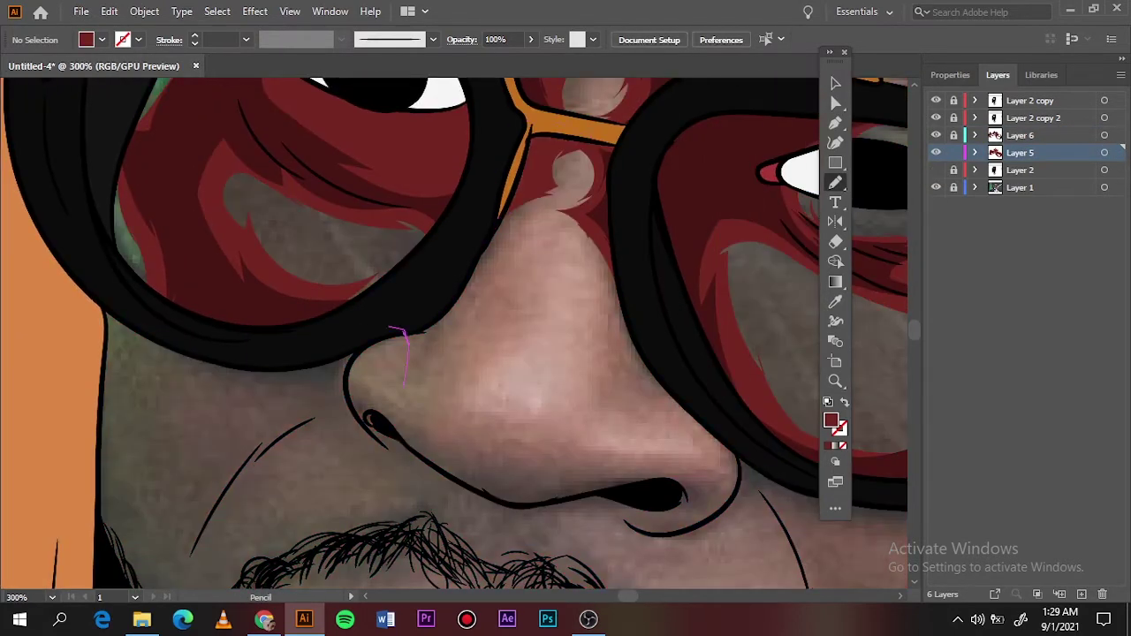
left_click_drag(389, 319, 390, 323)
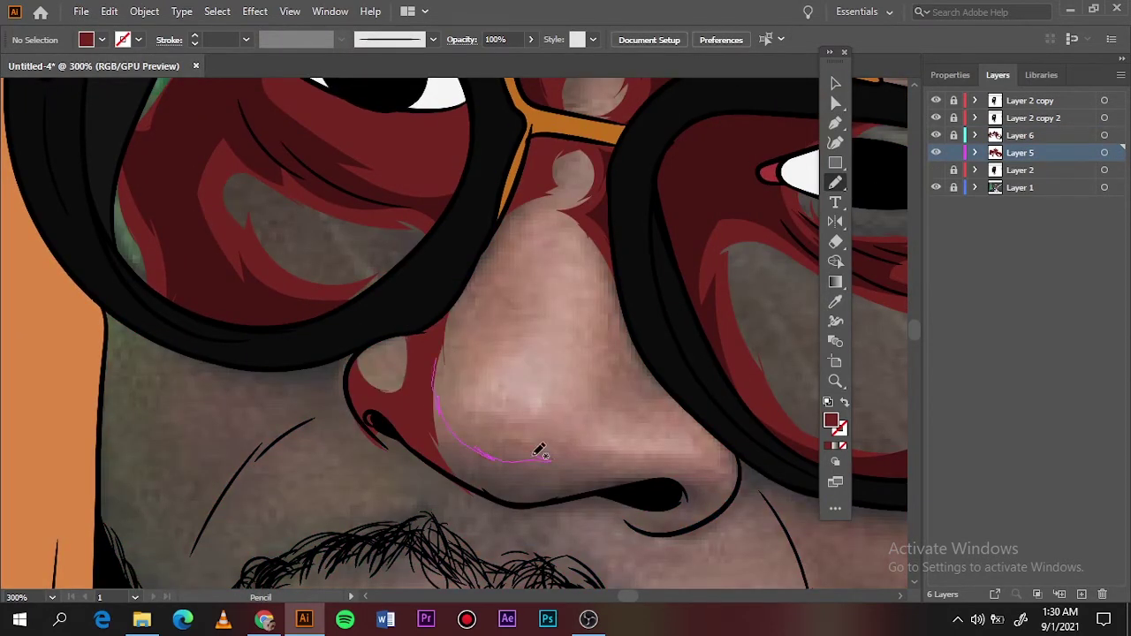
left_click_drag(519, 495, 677, 392)
left_click_drag(571, 469, 652, 457)
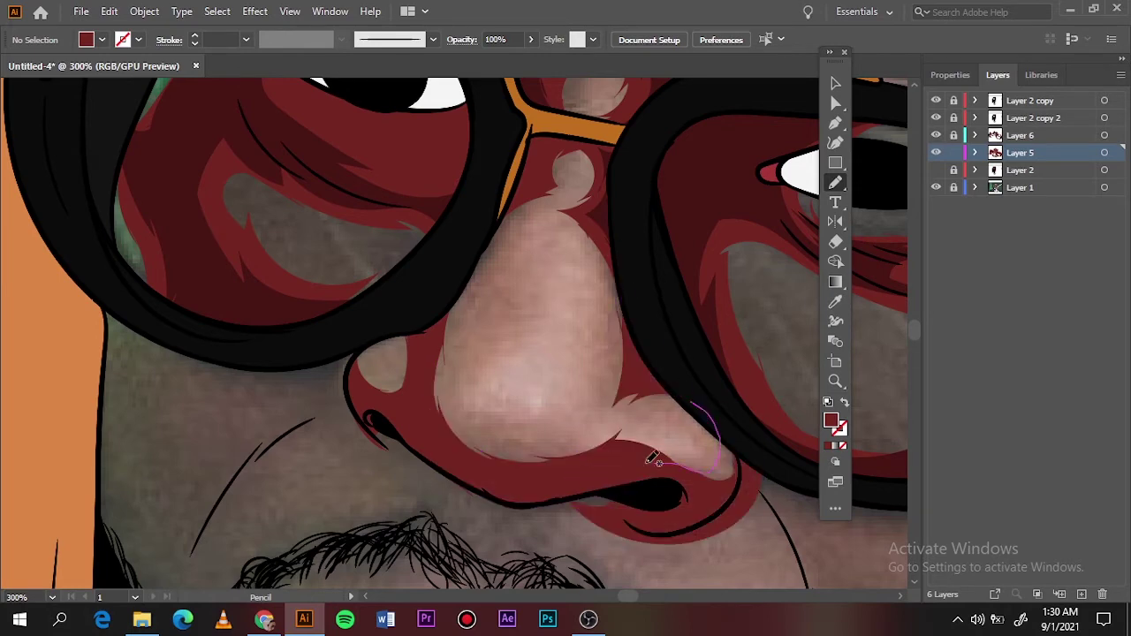
- Trace dark-red shadow shapes over the left cheek, around the lower lip and the chin
scroll(650, 405, "down", 3)
scroll(648, 402, "up", 2)
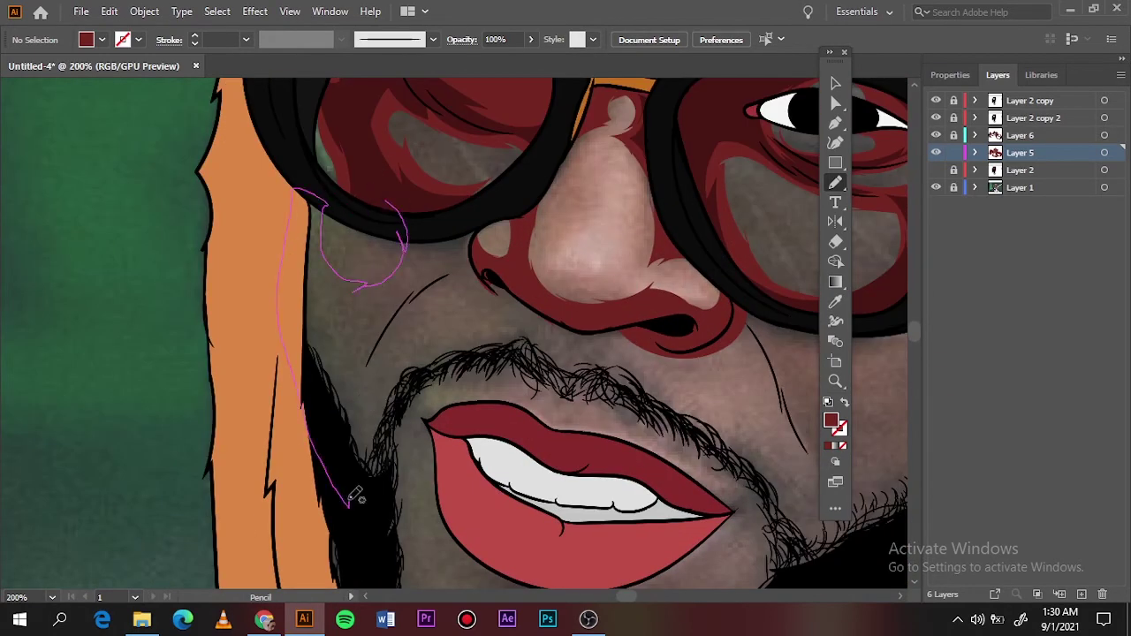
left_click_drag(354, 499, 371, 155)
left_click_drag(517, 277, 508, 282)
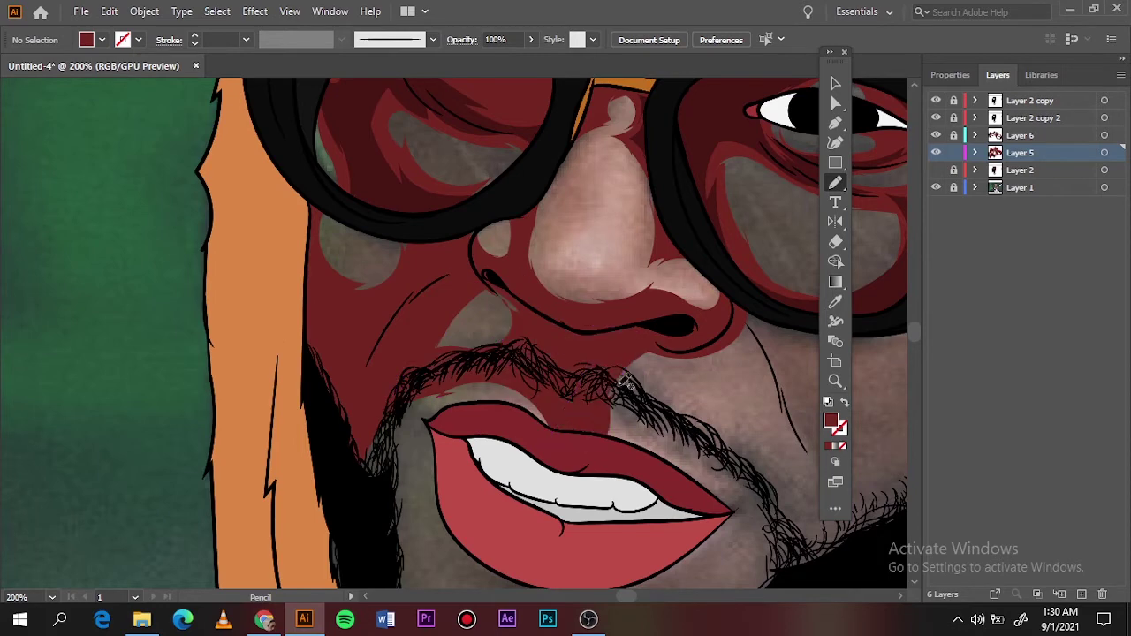
scroll(606, 424, "down", 5)
left_click_drag(416, 369, 485, 419)
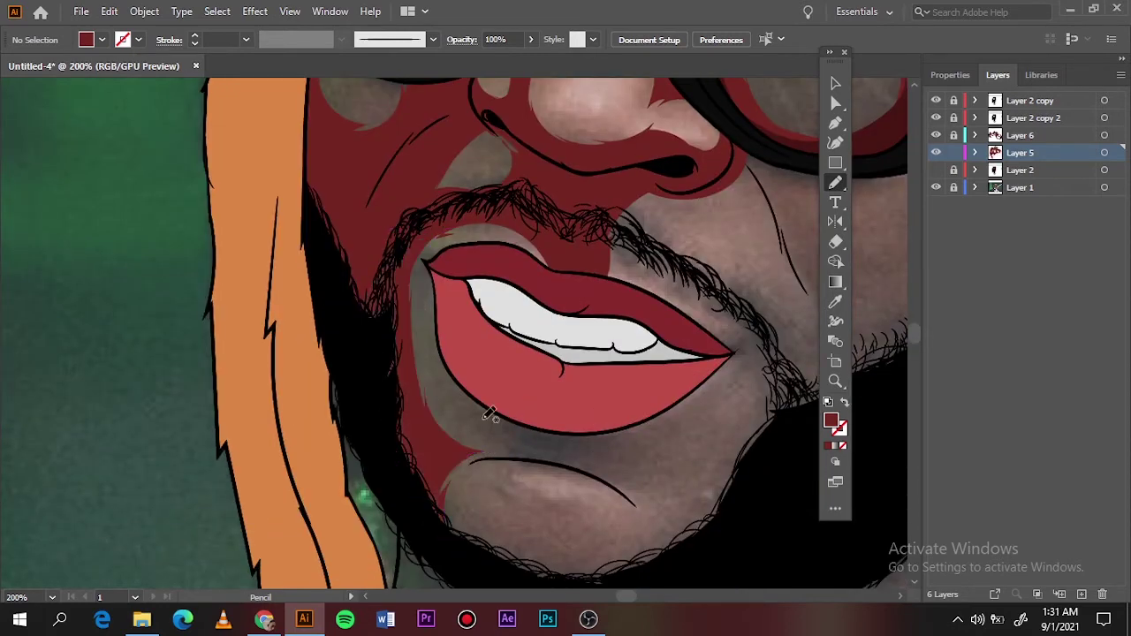
left_click_drag(638, 503, 629, 454)
left_click_drag(631, 189, 633, 188)
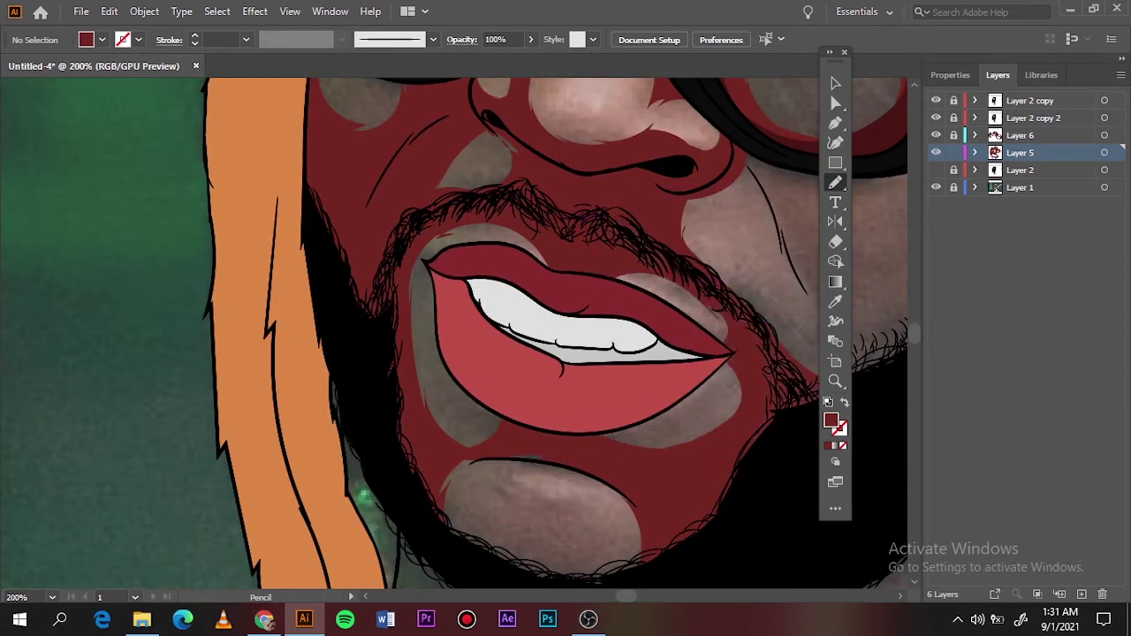
- Hide the reference photo to preview the shading, then shade the cheek along the beard edge
key("ctrl+0")
left_click(935, 188)
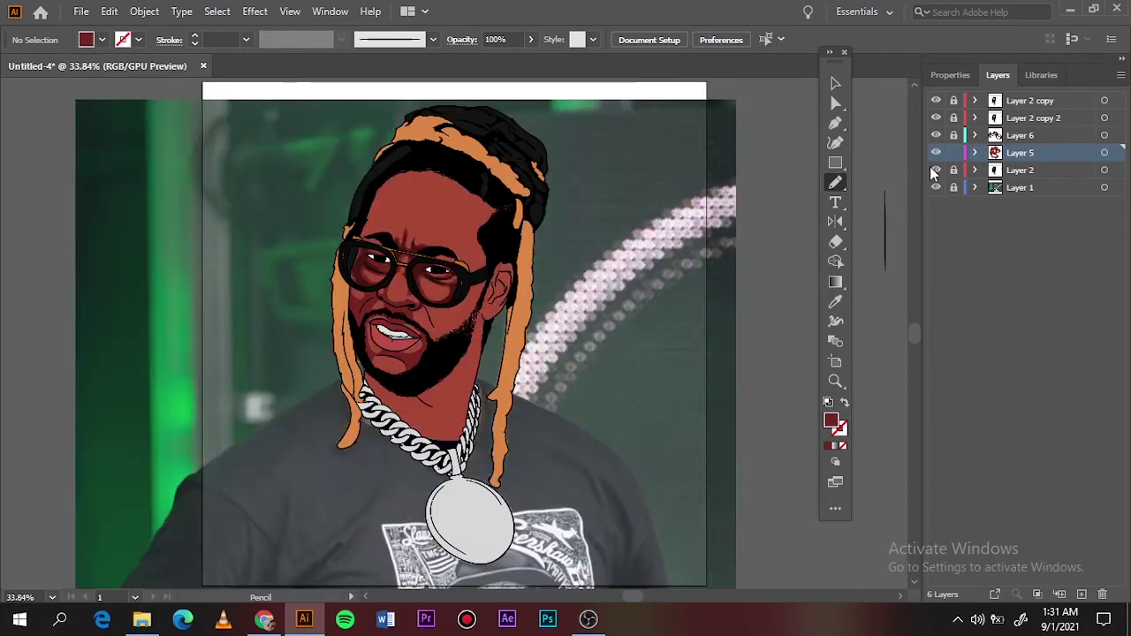
key("ctrl+equal")
key("ctrl+equal")
key("ctrl+equal")
left_click_drag(411, 488, 413, 329)
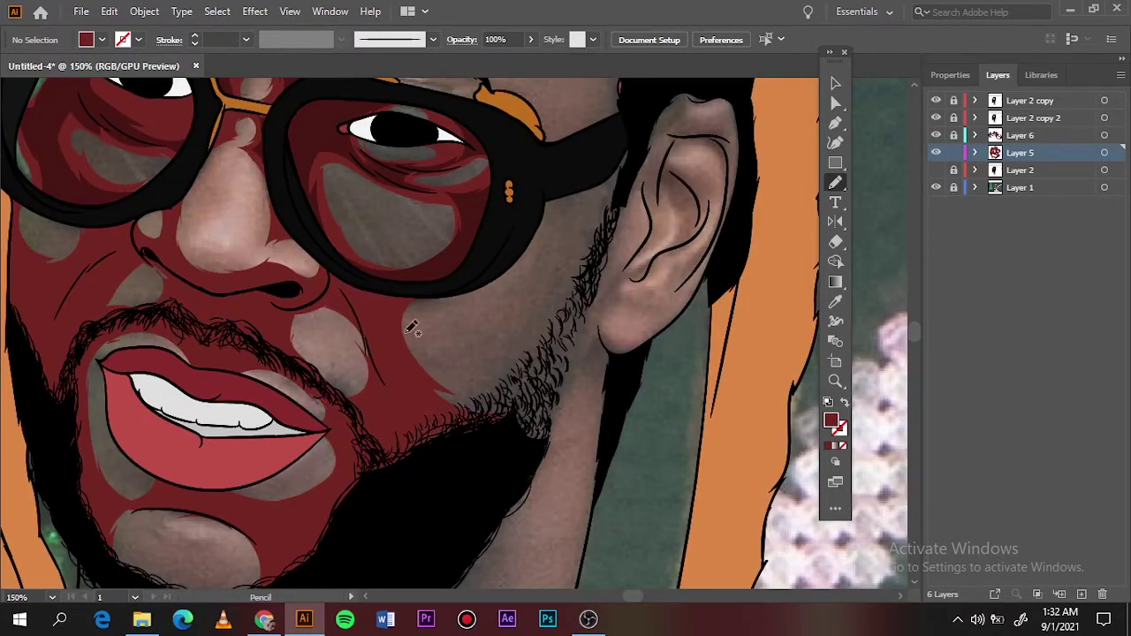
left_click_drag(613, 387, 617, 393)
scroll(613, 386, "down", 3)
scroll(265, 398, "up", 3)
- Add dark-red shadows along the neck and beside the forehead hairline
left_click_drag(104, 176, 141, 377)
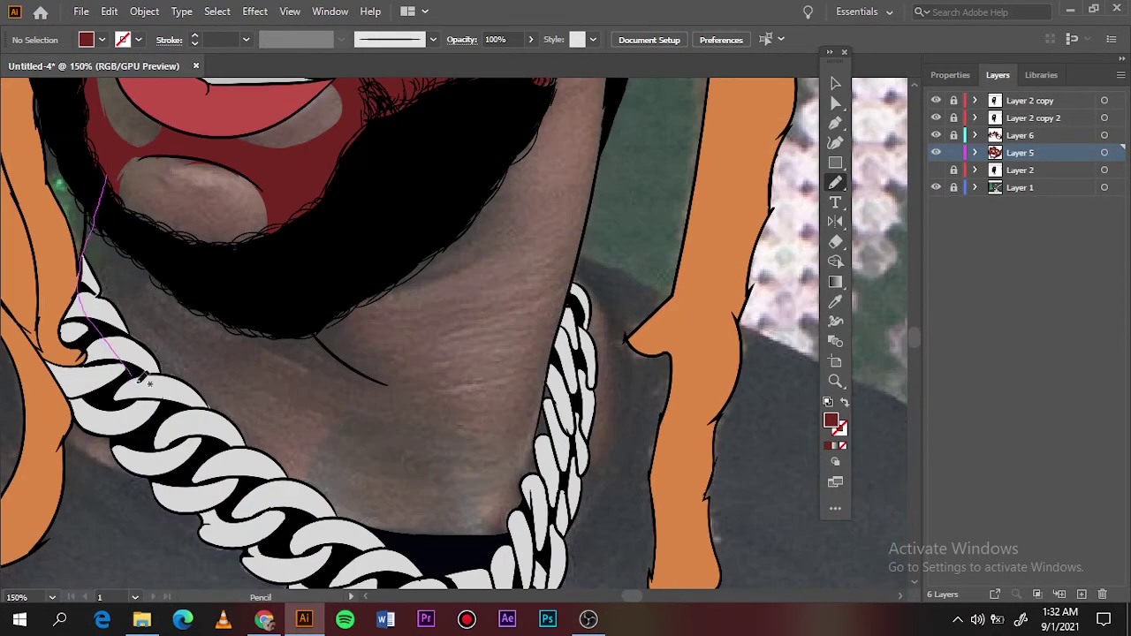
left_click_drag(438, 427, 442, 433)
scroll(353, 353, "down", 3)
scroll(353, 265, "up", 2)
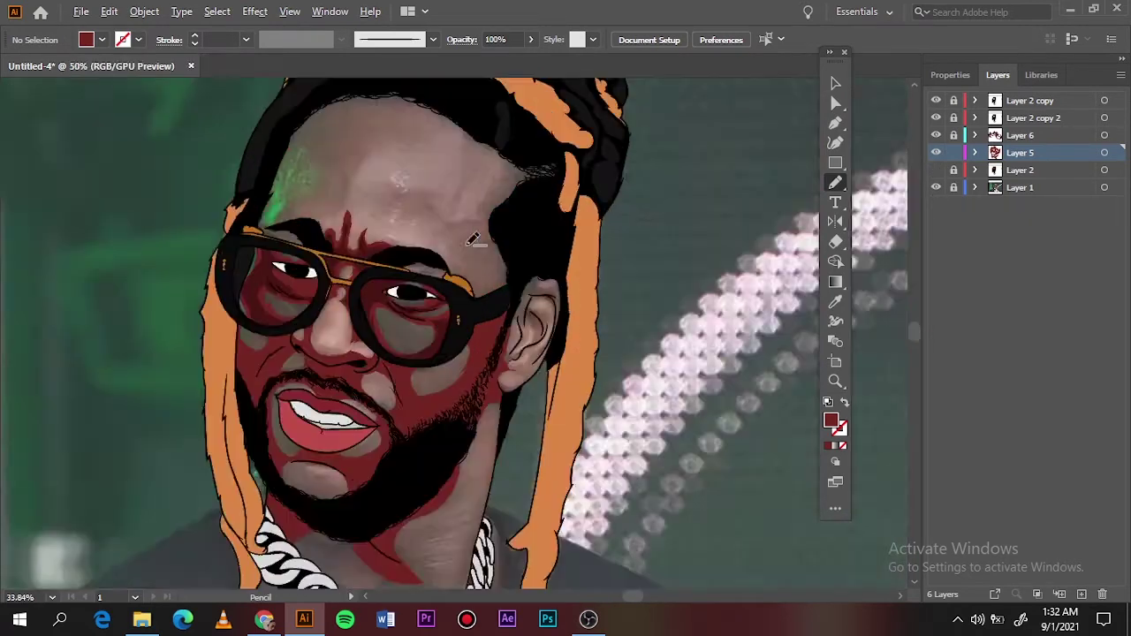
scroll(466, 141, "up", 2)
left_click_drag(463, 149, 557, 241)
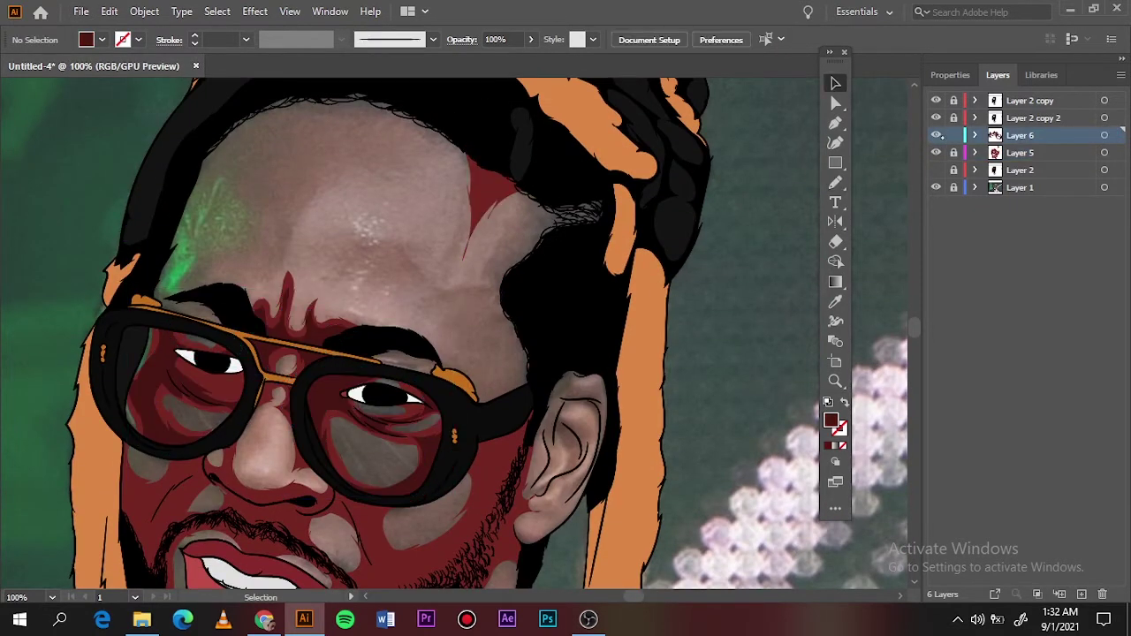
- Lock Layer 6, add Layer 7 and set the fill to dark maroon #66201D
left_click(953, 135)
left_click(1081, 594)
scroll(866, 459, "down", 2)
key("i")
double_click(831, 422)
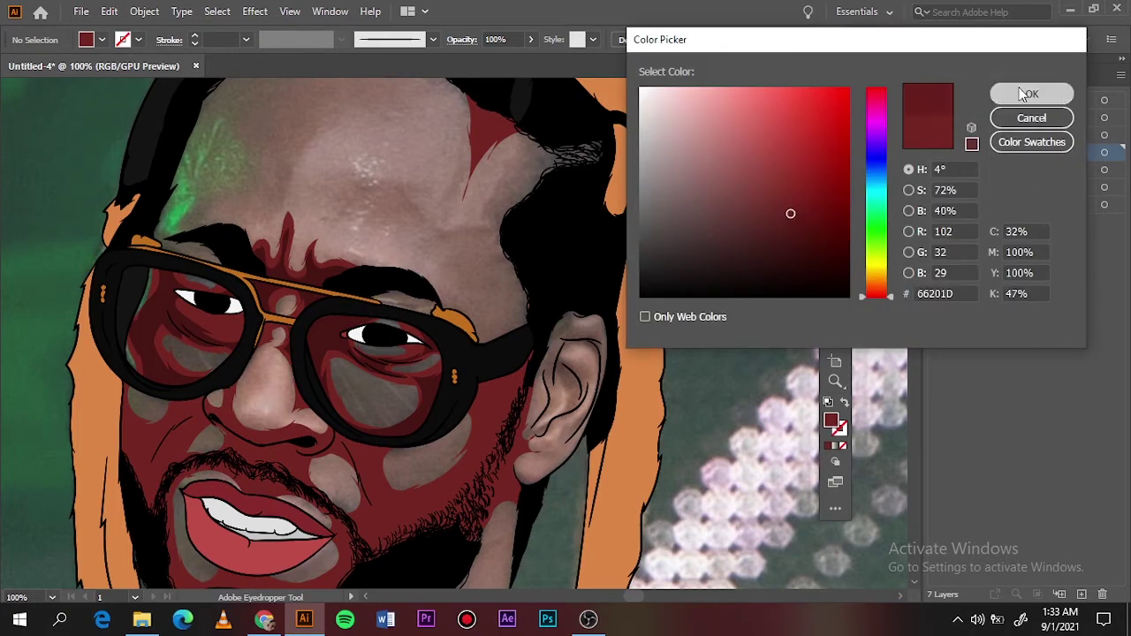
left_click(1025, 89)
key("ctrl+equal")
key("ctrl+equal")
key("ctrl+equal")
key("v")
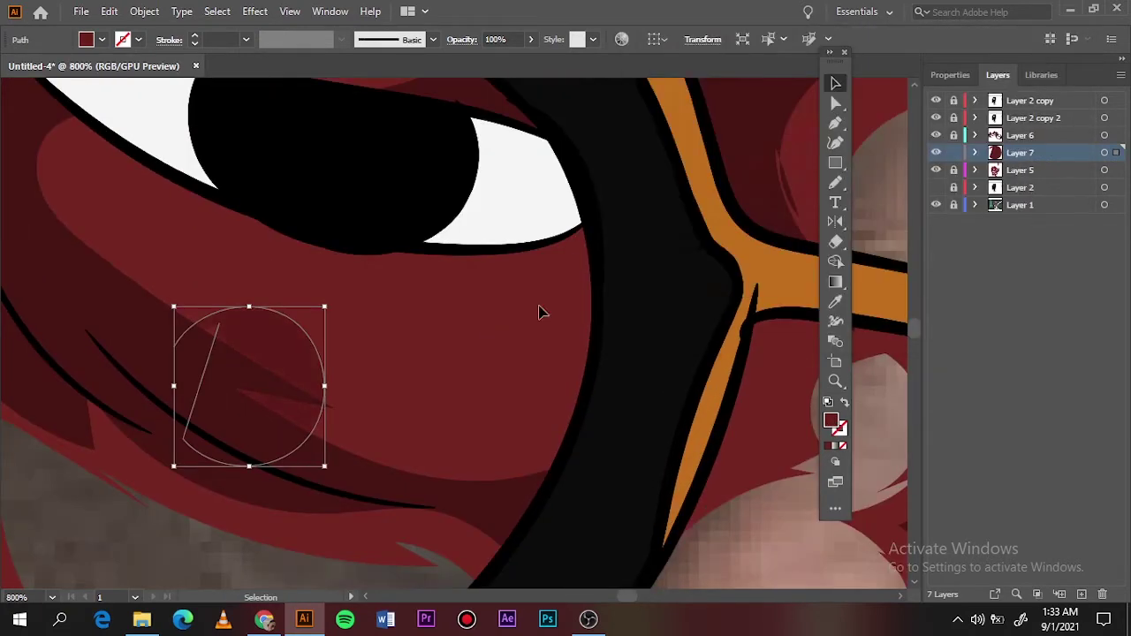
- Draw deeper maroon Pencil shadows beneath the eye on Layer 7
left_click(538, 310)
scroll(313, 374, "down", 3)
key("n")
left_click_drag(200, 279, 323, 381)
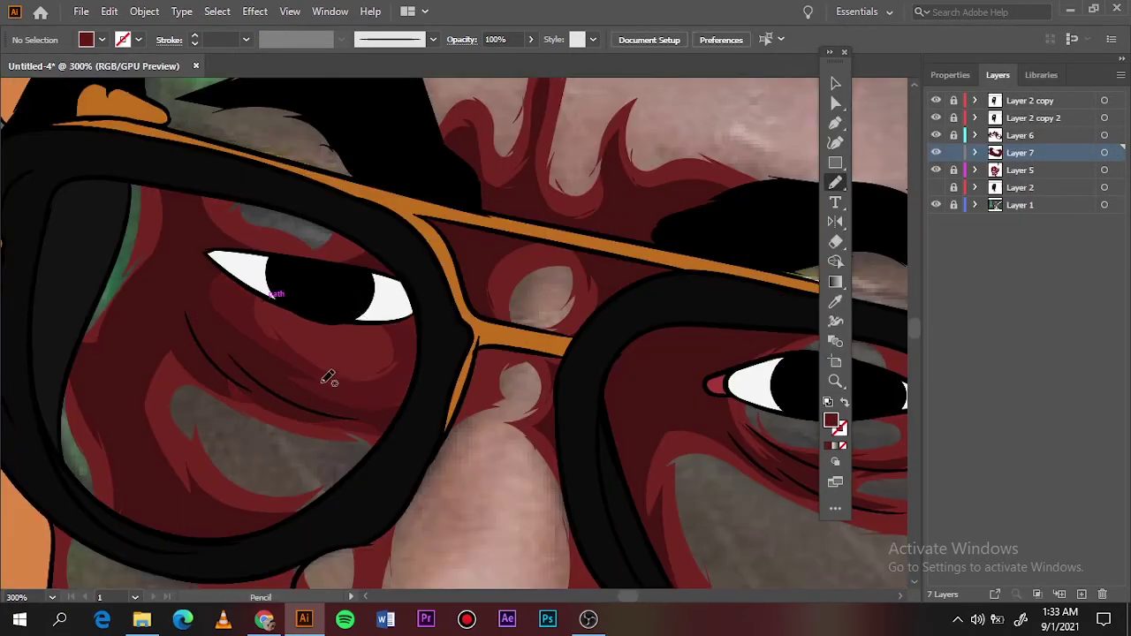
left_click_drag(155, 319, 152, 323)
mouse_move(106, 477)
left_mouse_down()
mouse_move(227, 171)
mouse_move(388, 292)
left_mouse_up()
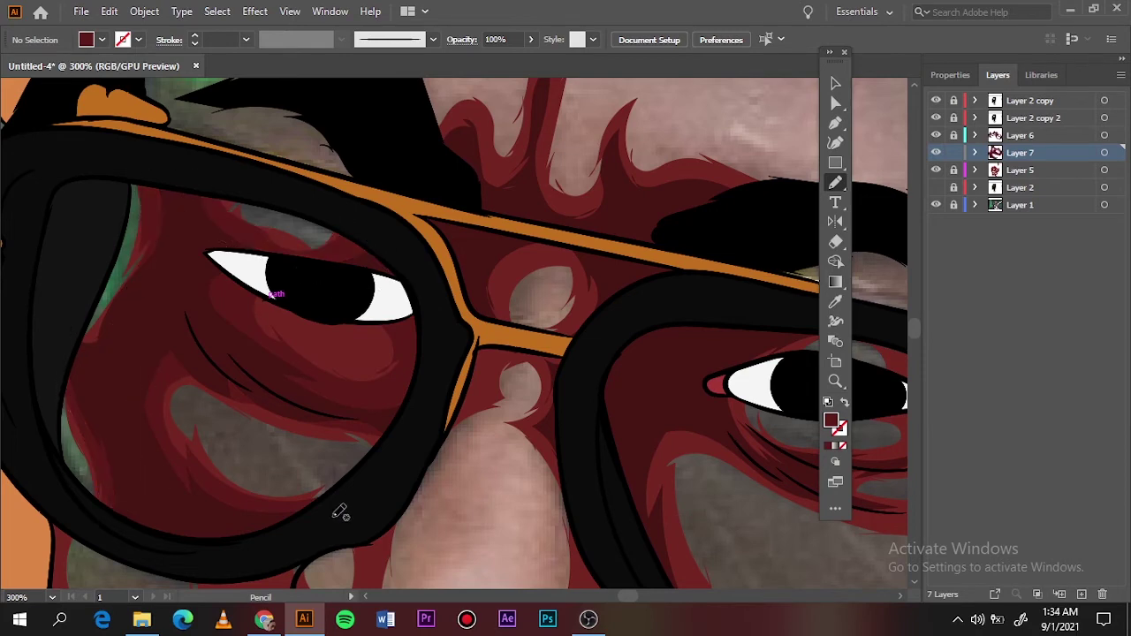
- Toggle layer visibility and trace a maroon shadow below the glasses rim
scroll(336, 512, "down", 2)
left_click(936, 204)
left_click(935, 187)
left_click_drag(262, 260, 208, 337)
scroll(316, 281, "up", 4)
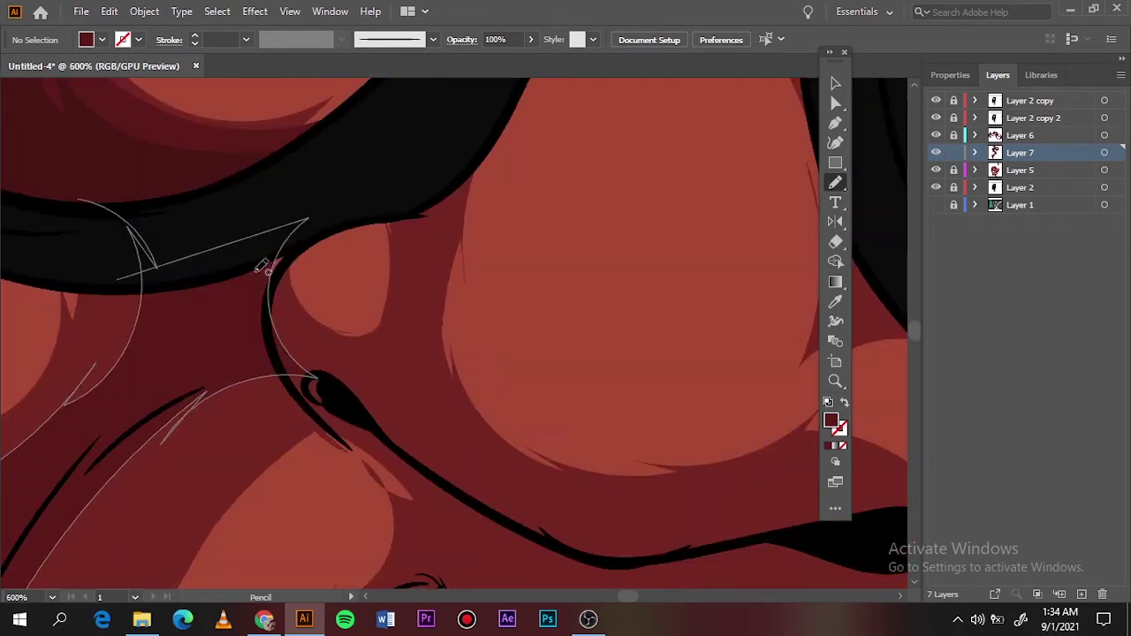
left_click_drag(440, 428, 440, 431)
- Add three maroon shadow shapes along the side and around the nose
key("ctrl+0")
scroll(264, 193, "up", 6)
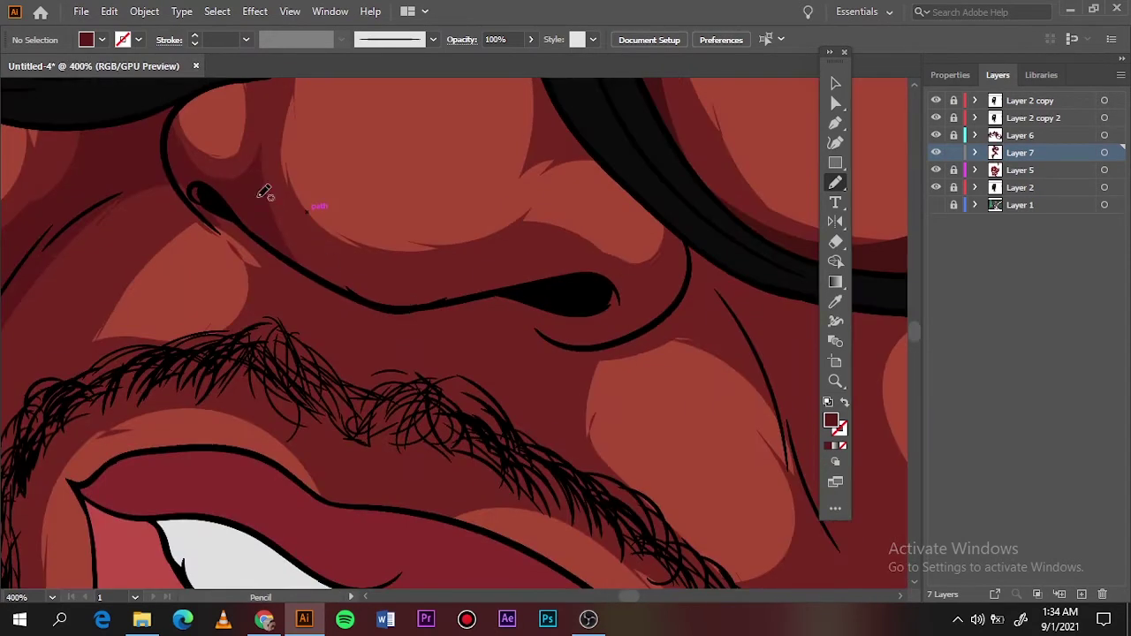
left_click_drag(679, 303, 681, 306)
left_click_drag(256, 389, 257, 389)
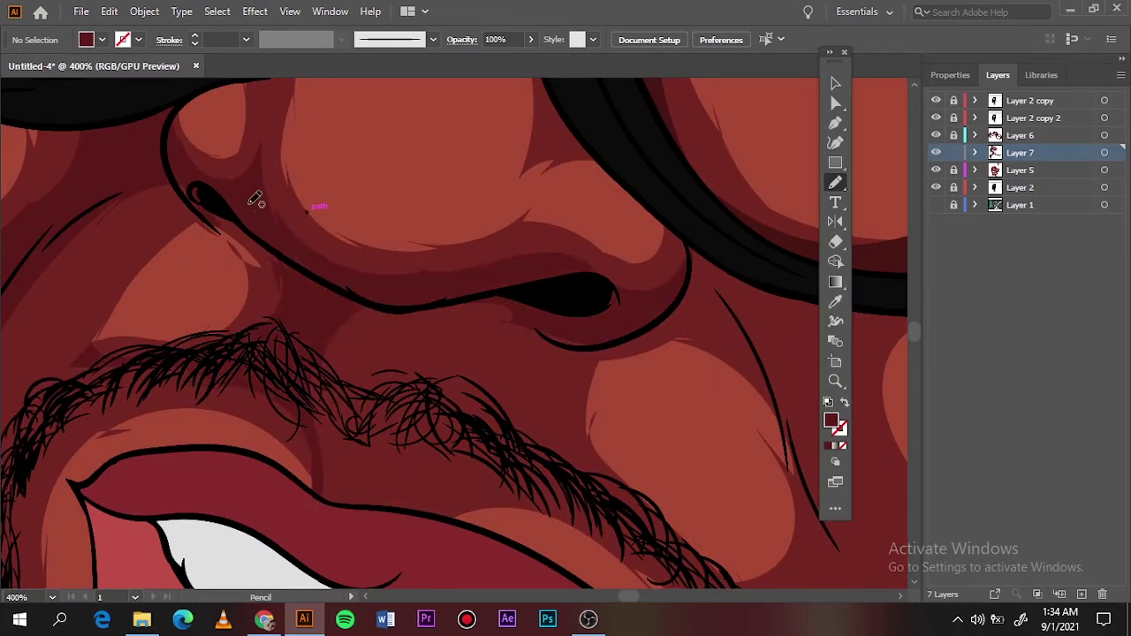
left_click_drag(404, 239, 348, 444)
scroll(348, 323, "down", 1)
- Shade the cheek beside the mustache, beneath the lower lip, along the chin and below the glasses
left_click_drag(555, 226, 414, 496)
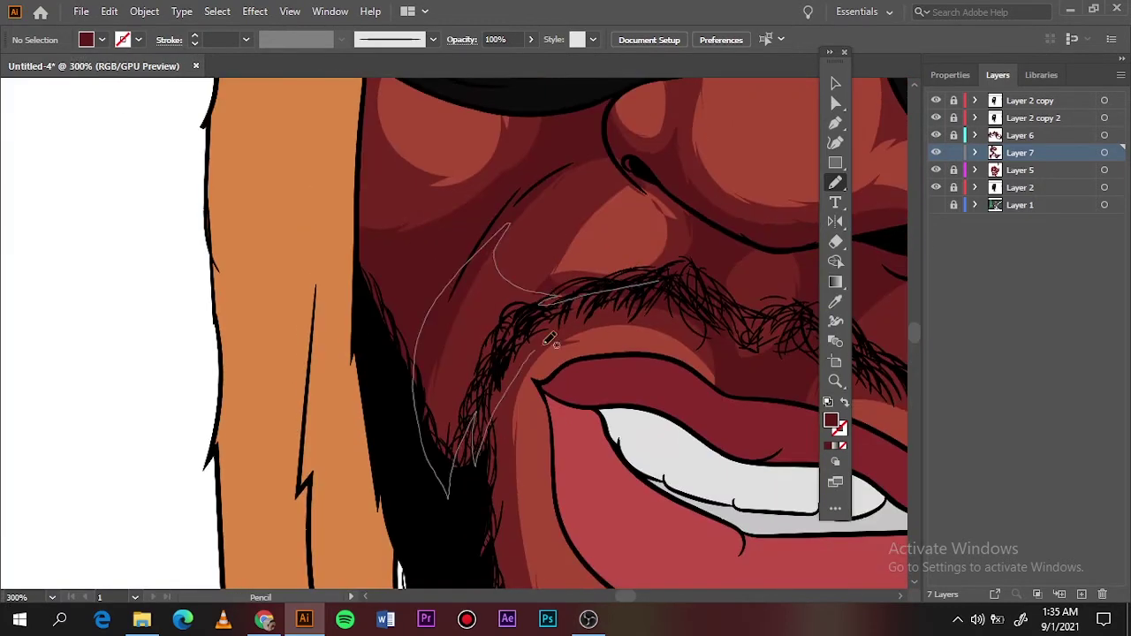
scroll(439, 371, "down", 2)
left_click_drag(534, 437, 535, 442)
left_click_drag(467, 386, 421, 394)
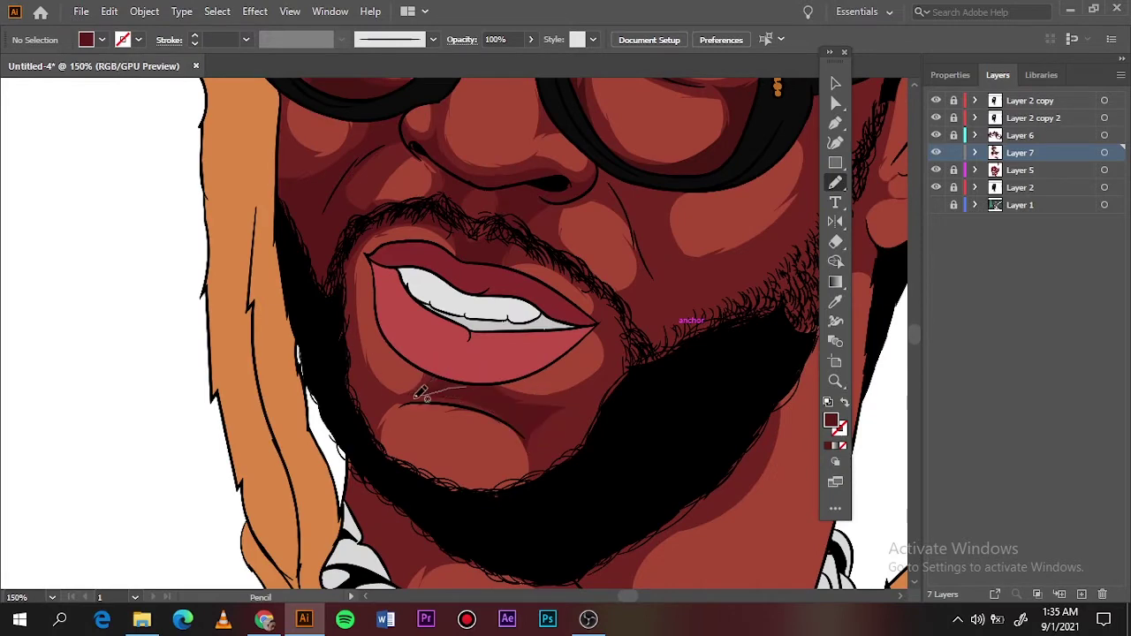
scroll(343, 358, "down", 4)
scroll(217, 272, "up", 5)
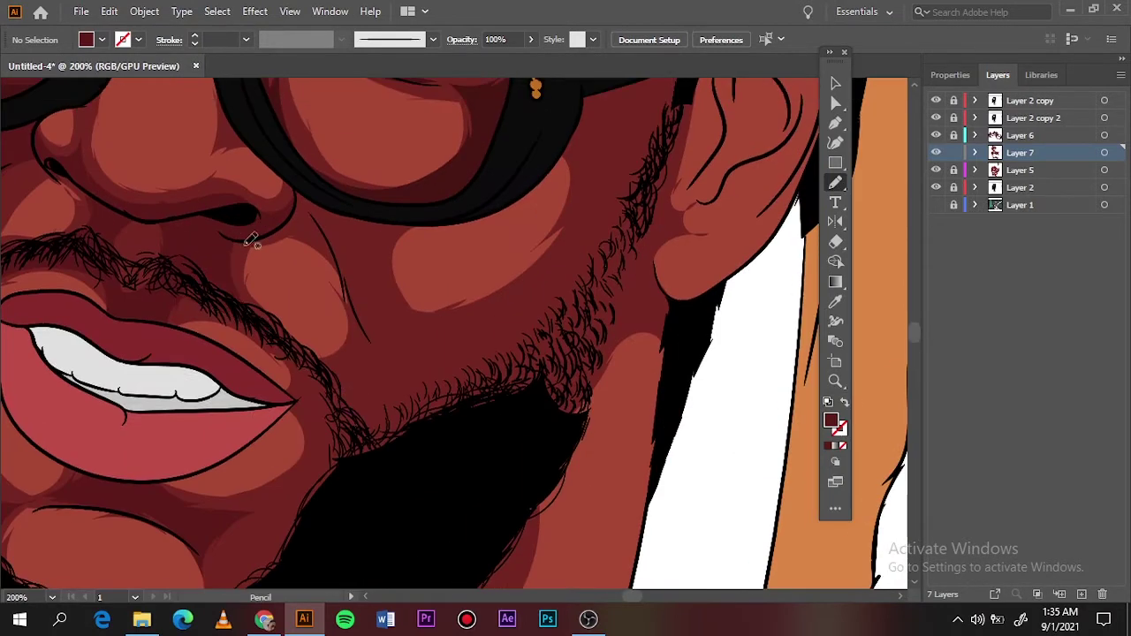
left_click_drag(380, 308, 381, 311)
- Zoom out, reselect Layer 6 and draw another shadow shape there
scroll(530, 195, "right", 1)
scroll(502, 219, "up", 2)
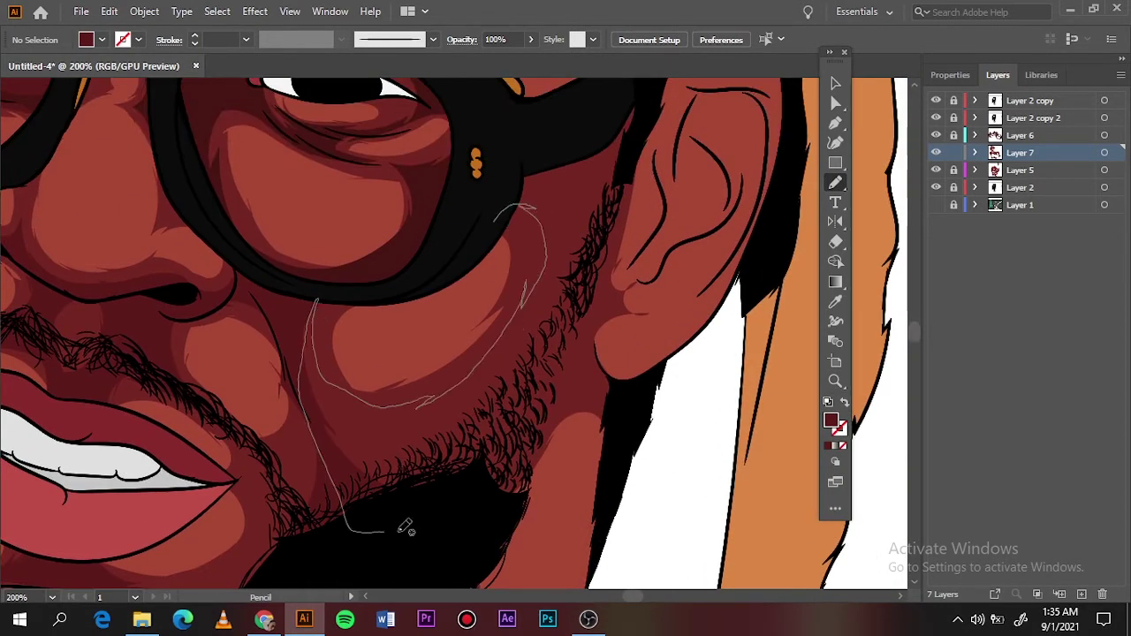
key("ctrl+0")
left_click(1106, 137)
scroll(368, 287, "up", 6)
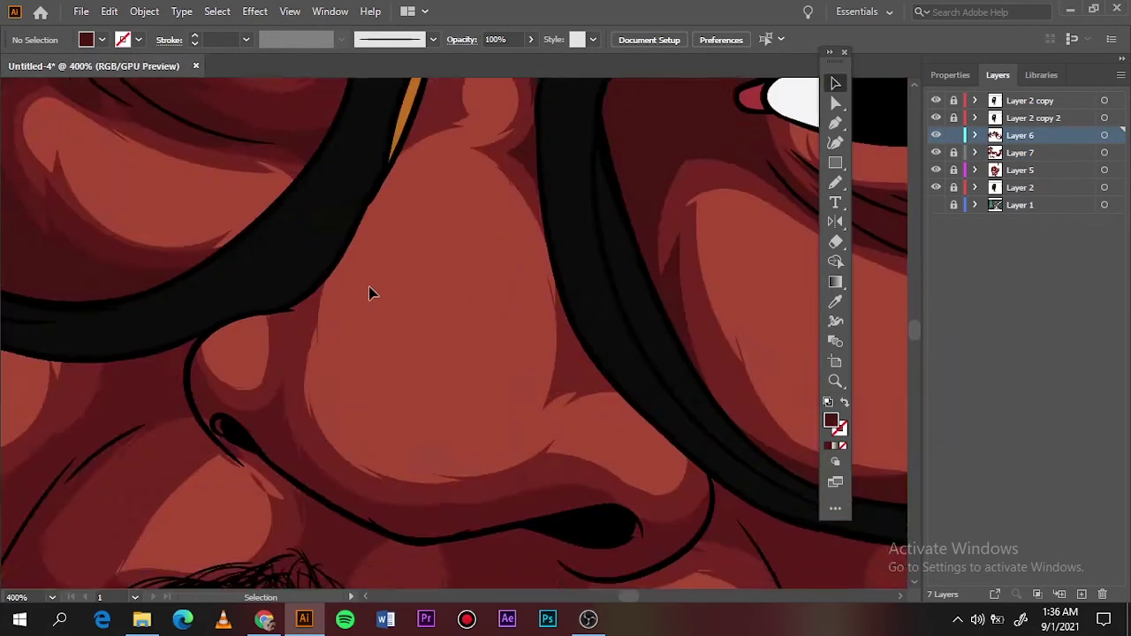
scroll(276, 364, "up", 2)
- Draw dark red shadow shapes around the nostril and under the lower lip
scroll(306, 304, "down", 3)
left_click_drag(199, 200, 239, 281)
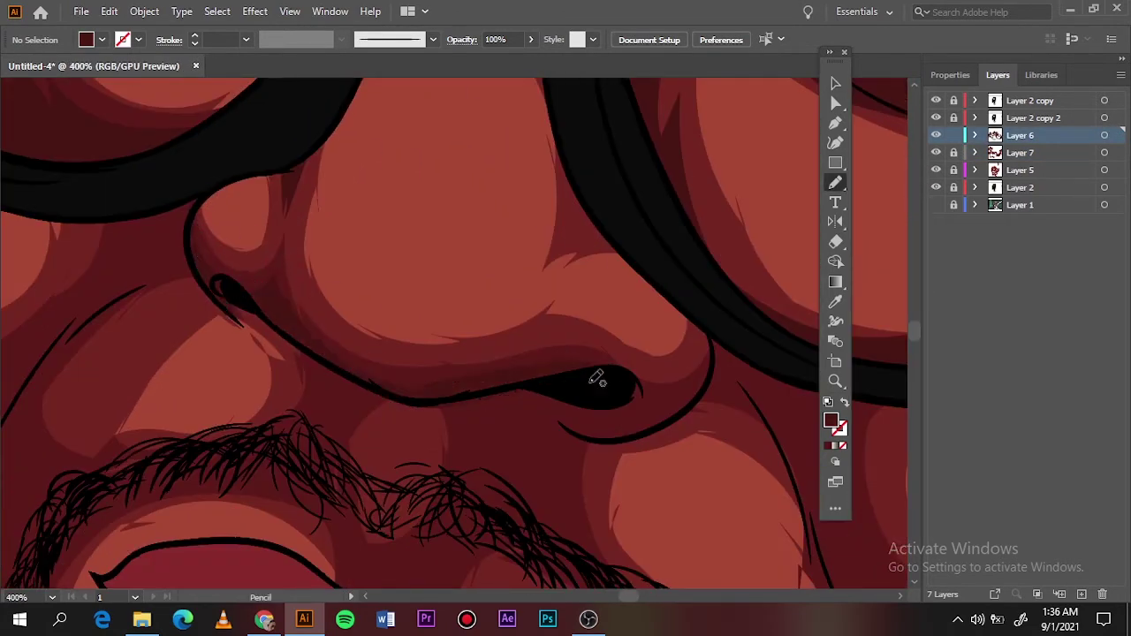
scroll(452, 240, "down", 3)
- Draw dark red shadow shapes around the nostril and under the lower lip
mouse_move(505, 381)
left_mouse_down()
mouse_move(449, 243)
mouse_move(425, 231)
mouse_move(387, 322)
left_mouse_up()
key("ctrl+0")
scroll(433, 175, "up", 7)
scroll(440, 225, "up", 2)
left_click_drag(583, 320, 570, 322)
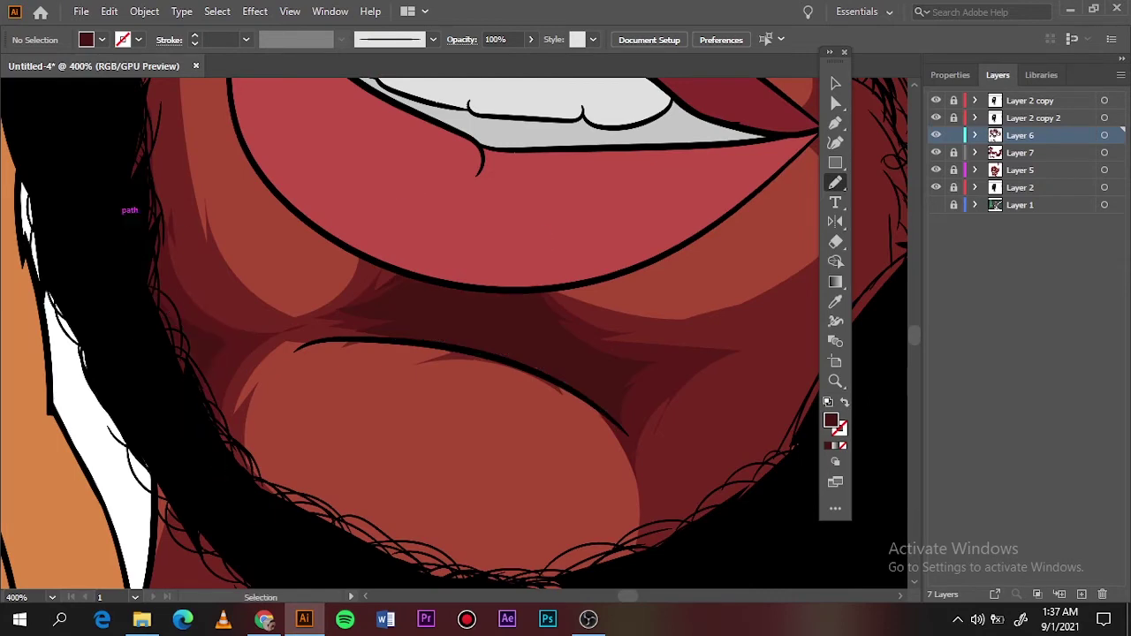
key("ctrl+0")
scroll(636, 292, "up", 7)
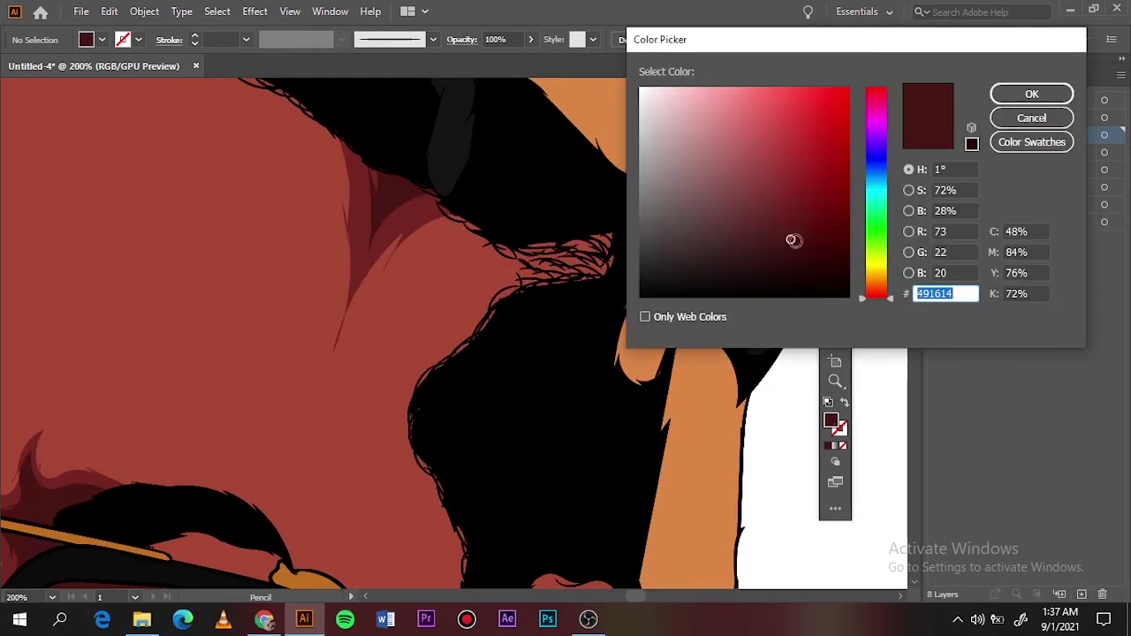
- On new Layer 8, add two dark shadow shapes around the left eye
key("ctrl+0")
scroll(209, 218, "up", 5)
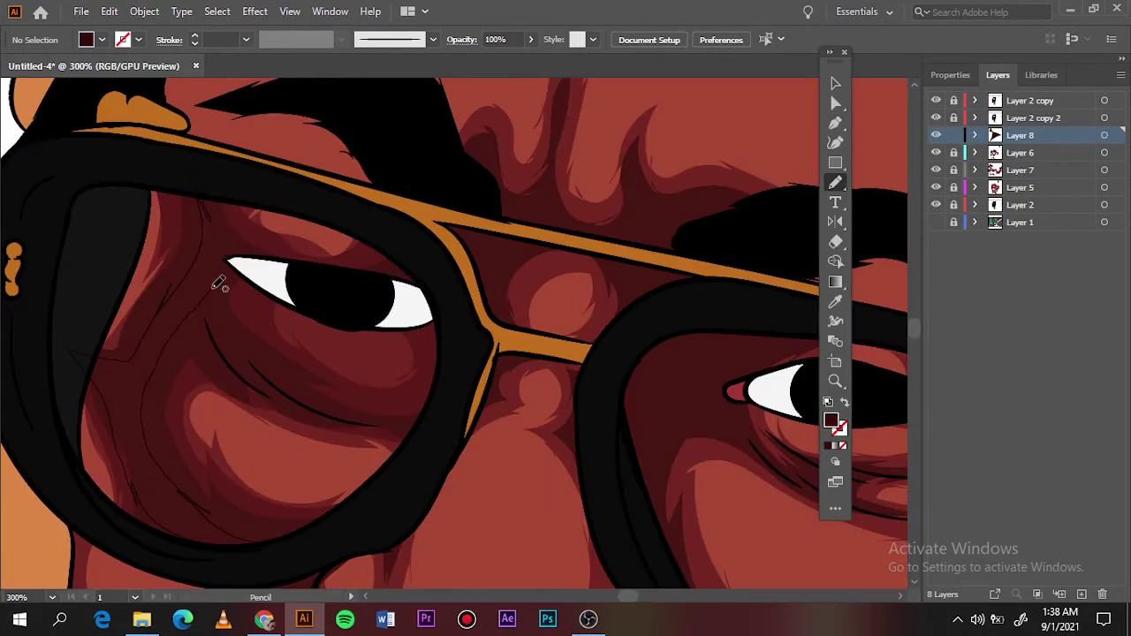
left_click_drag(218, 282, 221, 287)
left_click_drag(227, 336, 233, 371)
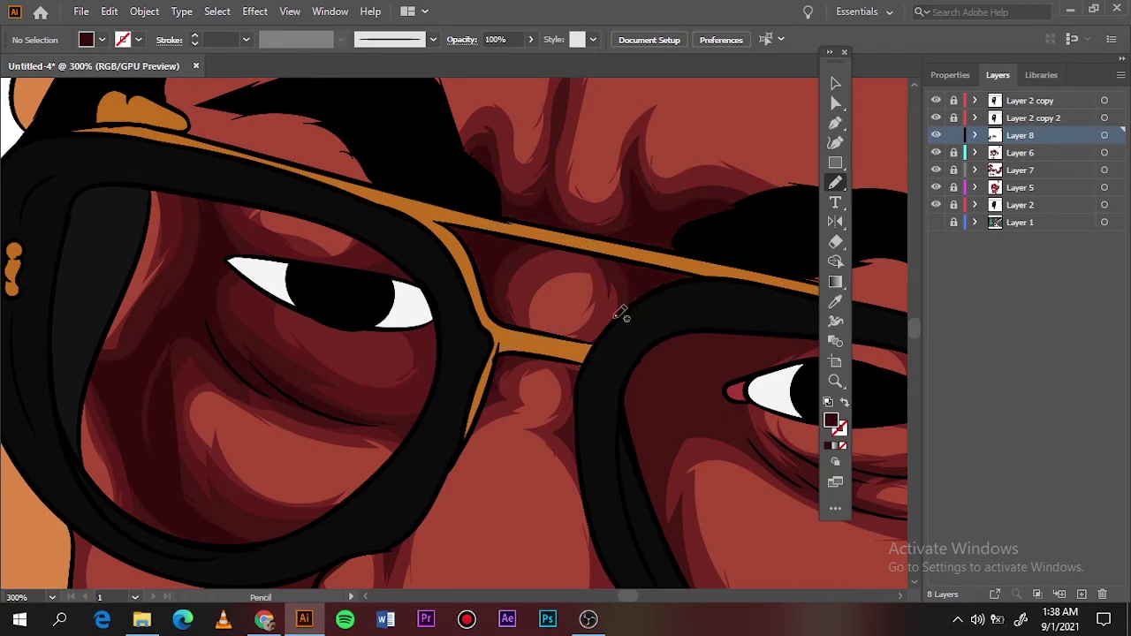
key("ctrl+0")
scroll(448, 217, "up", 6)
- Add Layer 9 for the lighter shading pass
key("ctrl+0")
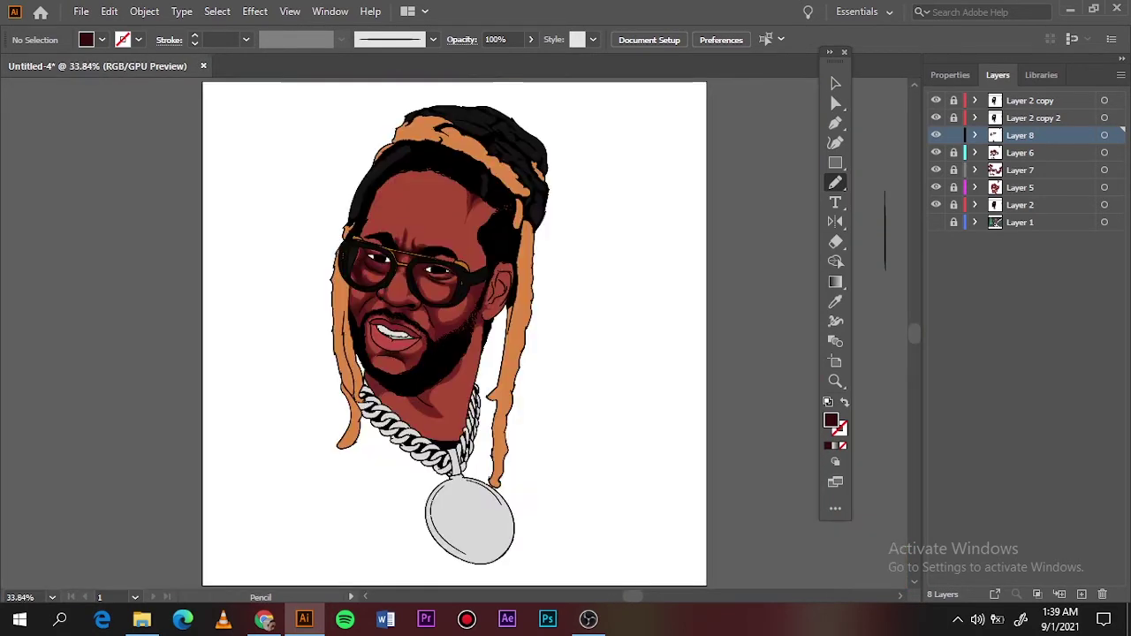
left_click(1020, 204)
key("ctrl+l")
scroll(411, 239, "up", 4)
- Set the fill to the medium red #873429 for the lighter shading
key("i")
double_click(832, 422)
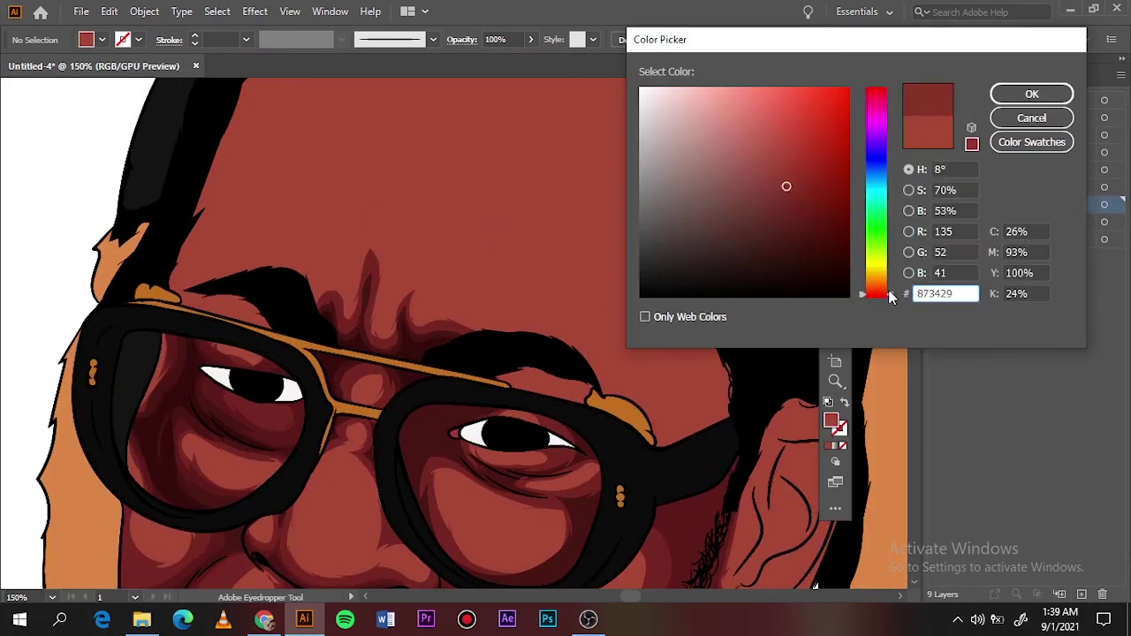
left_click(1023, 92)
scroll(362, 534, "up", 6)
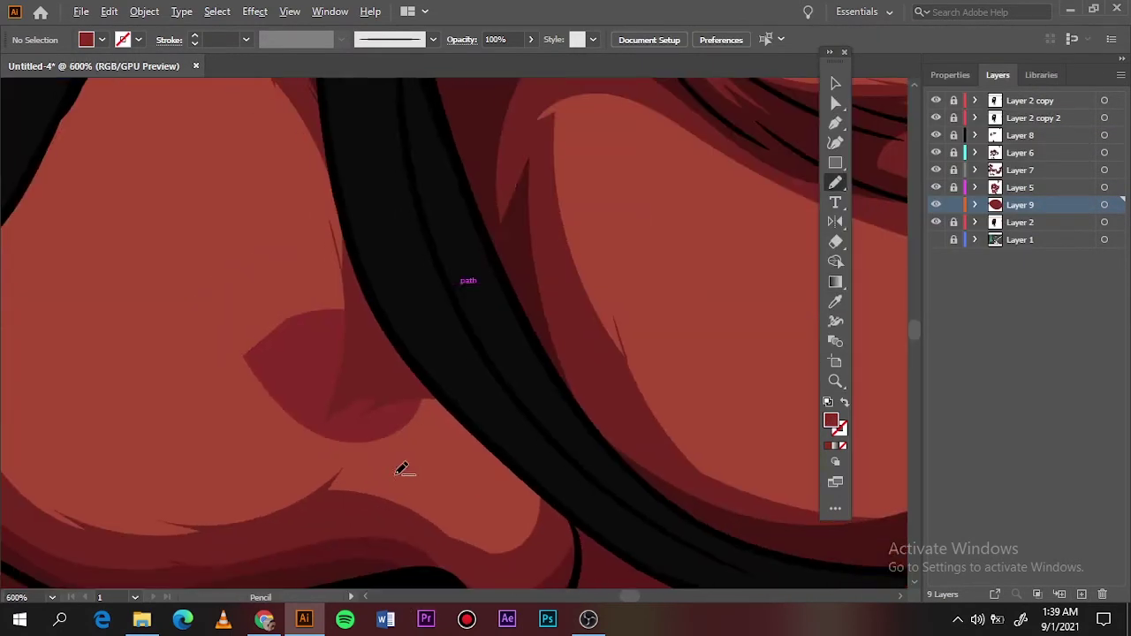
scroll(399, 467, "down", 4)
- Briefly show the reference photo beneath the artwork, then hide it again
left_click(936, 240)
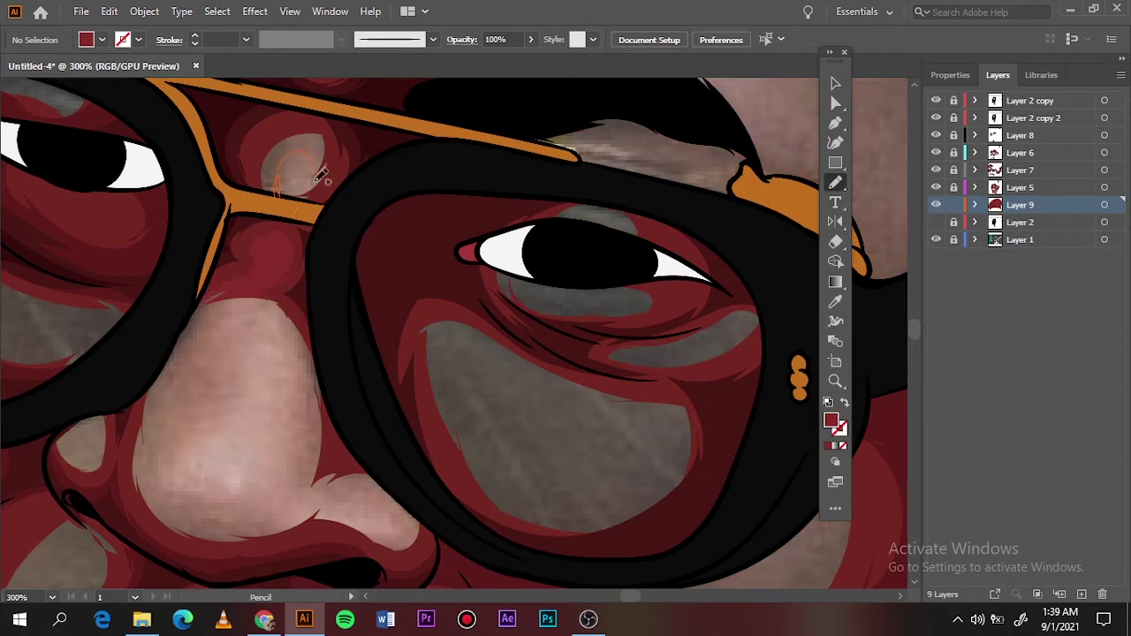
scroll(330, 221, "down", 2)
scroll(329, 221, "left", 3)
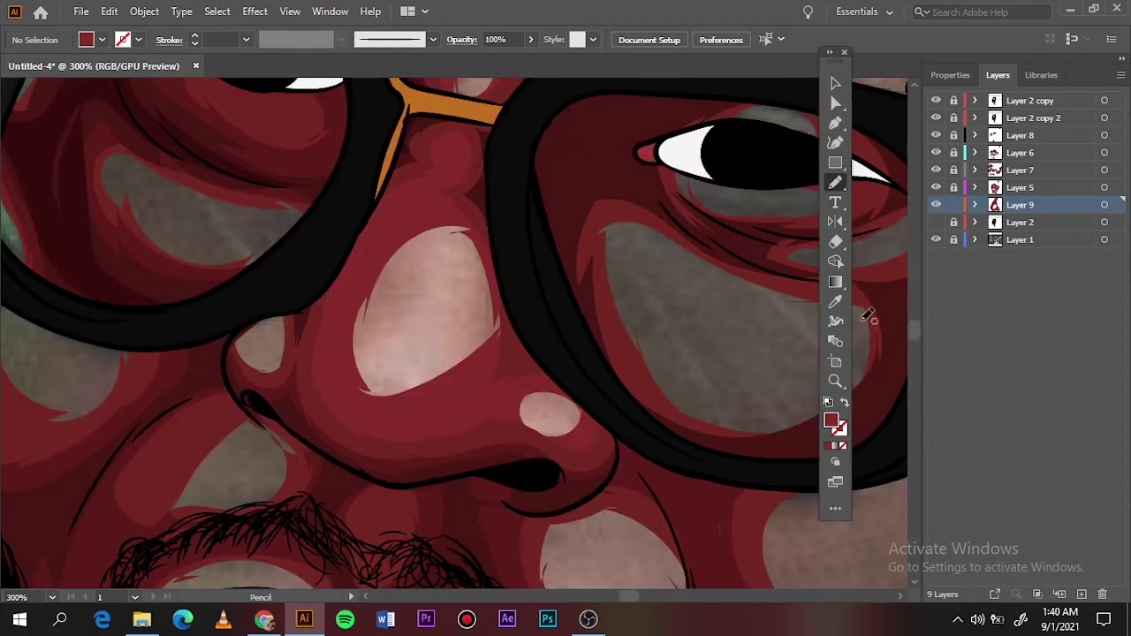
left_click(936, 240)
key("ctrl+0")
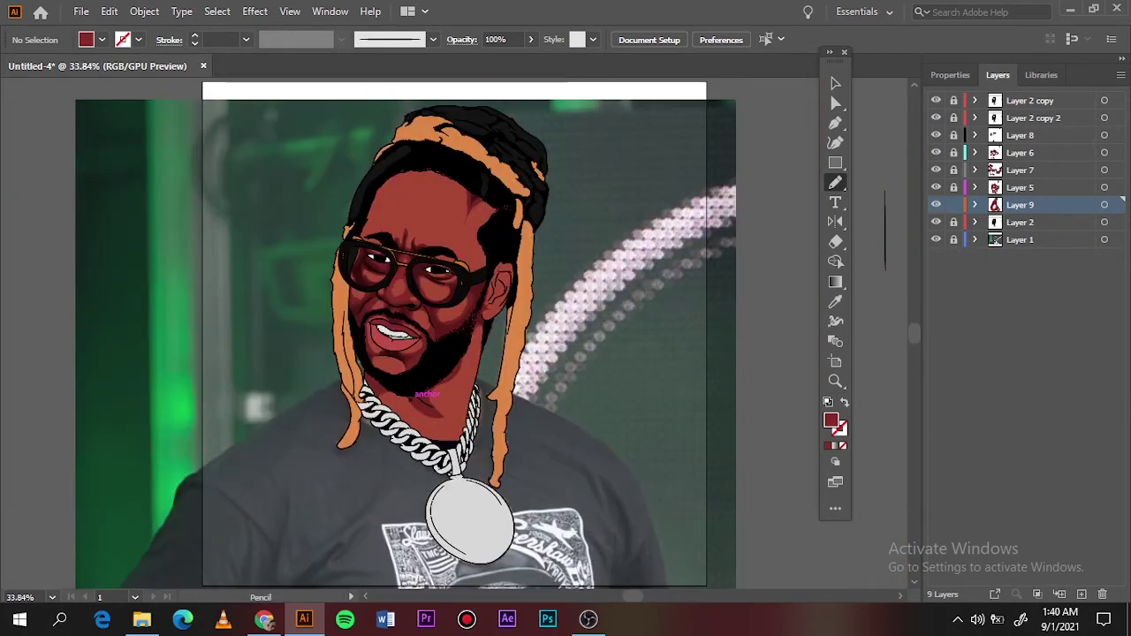
scroll(361, 273, "up", 10)
- Select the nose shading shapes and adjust their red fill colour
left_click(363, 276)
double_click(831, 421)
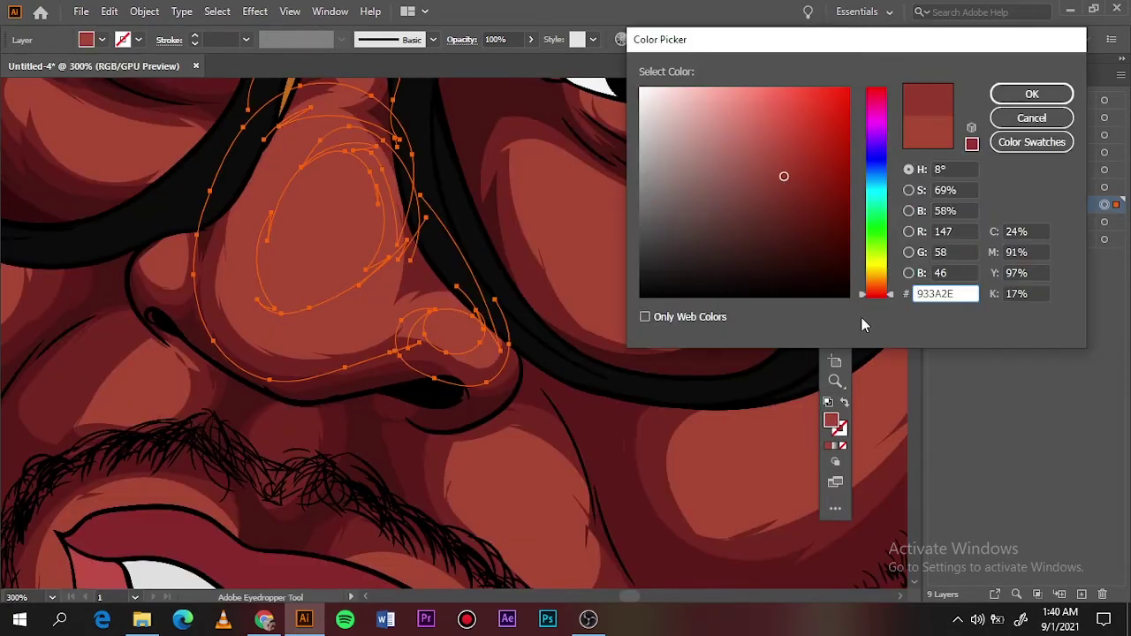
key("Escape")
key("i")
double_click(830, 421)
key("Escape")
key("ctrl+0")
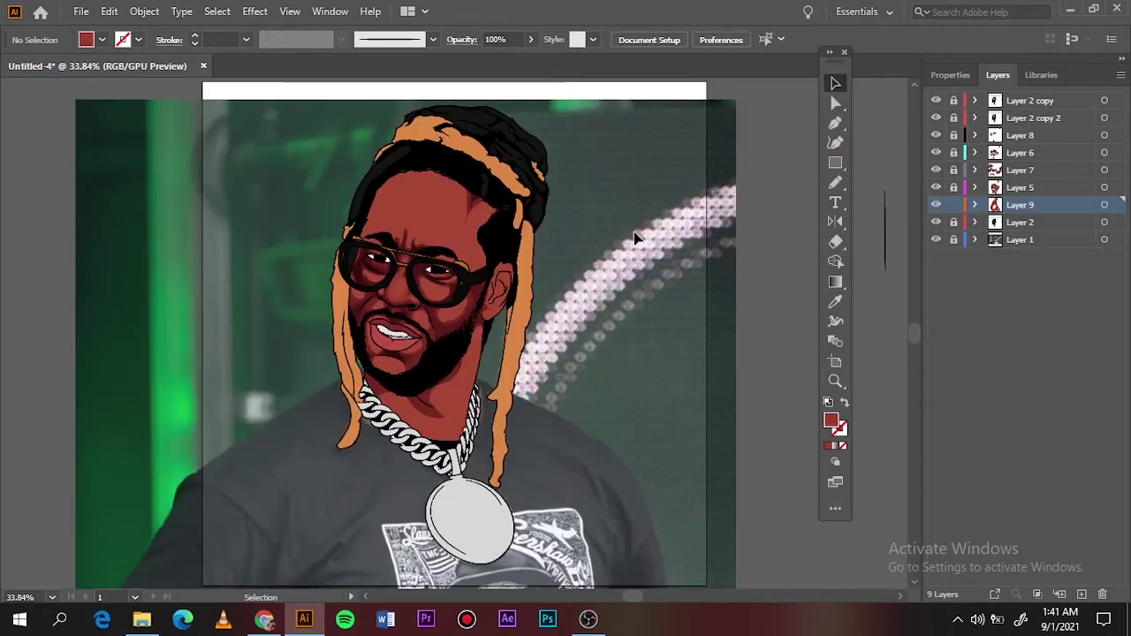
scroll(442, 296, "up", 5)
- Draw lighter red shading shapes above the left eye and across the chin
key("v")
scroll(441, 296, "up", 2)
key("n")
left_click_drag(416, 265, 442, 231)
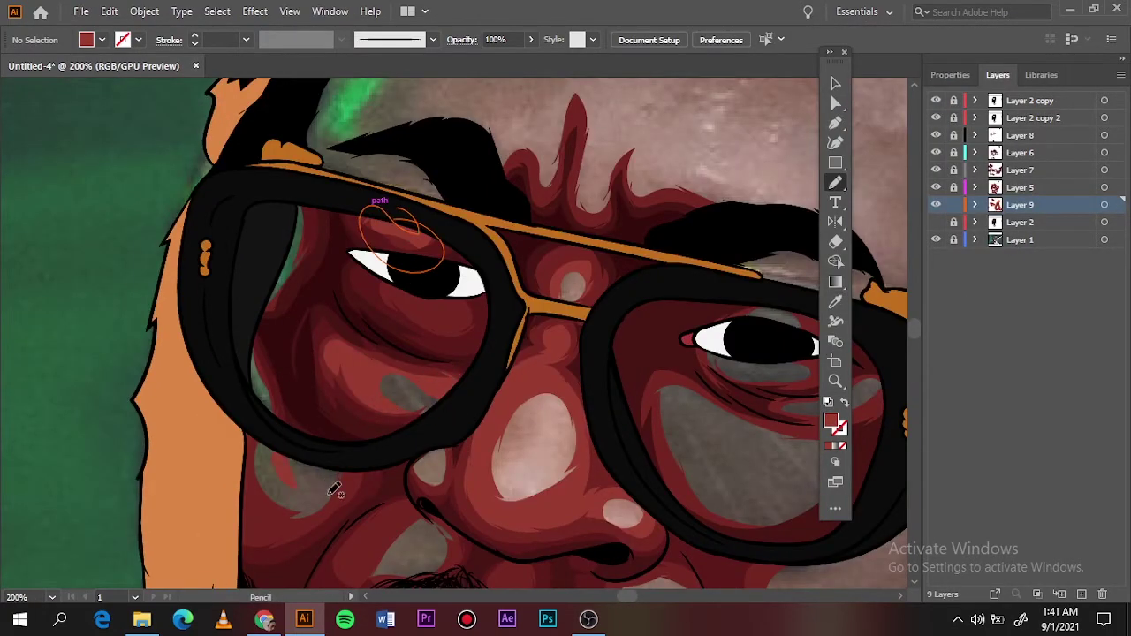
scroll(334, 492, "down", 5)
scroll(497, 500, "up", 1)
left_click_drag(363, 362, 610, 426)
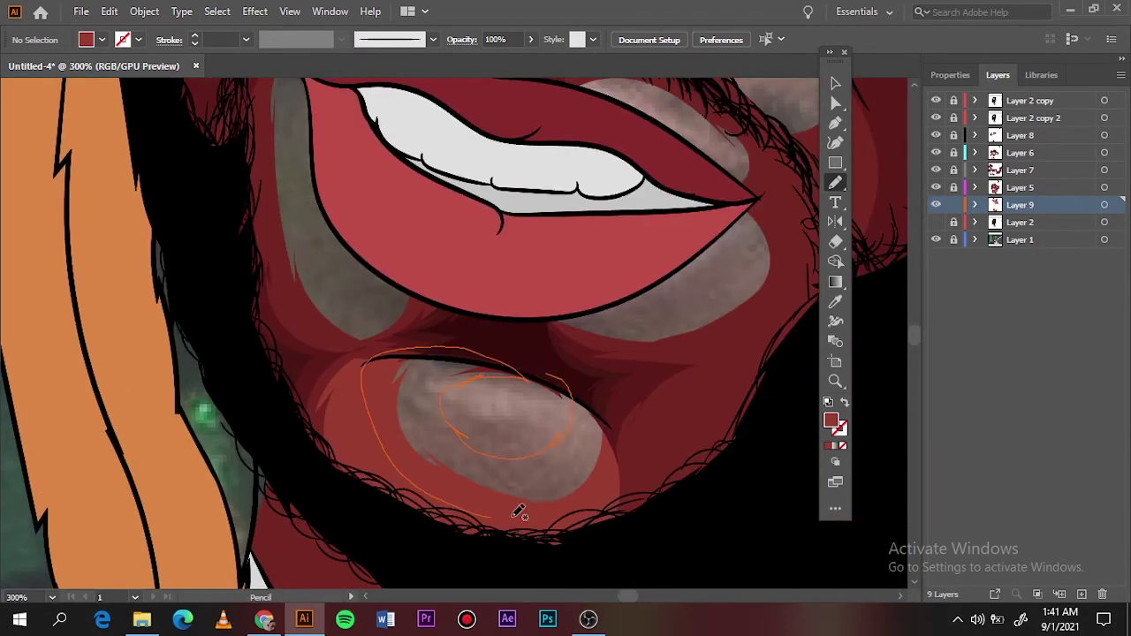
left_click_drag(518, 513, 520, 514)
scroll(391, 371, "up", 3)
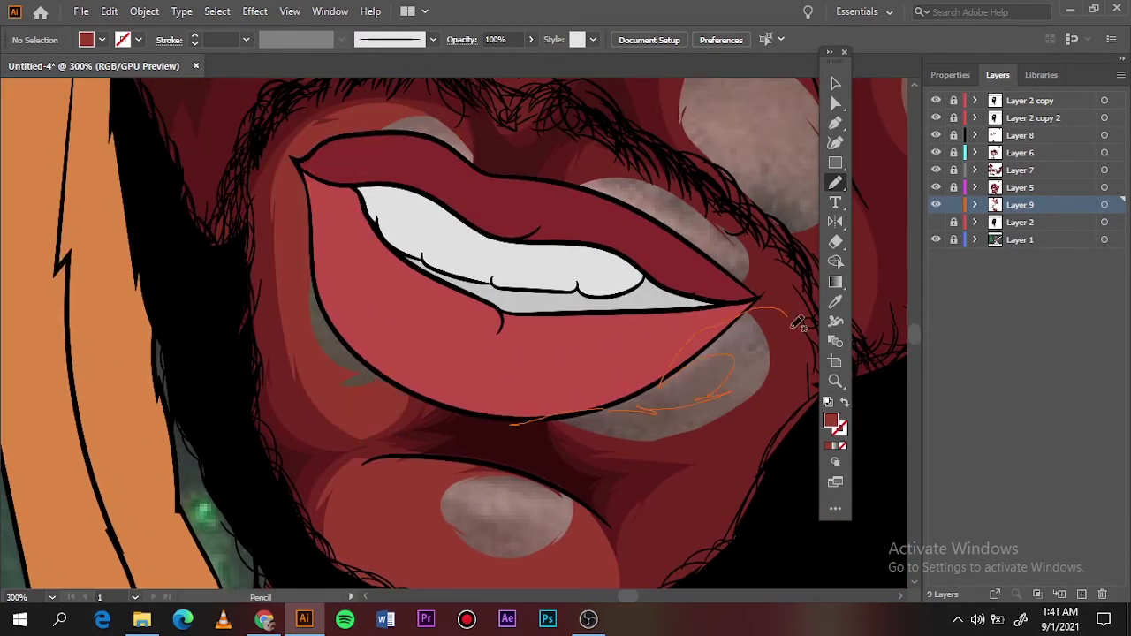
- Add red shading shapes beside the nostril and on the right cheek
left_click_drag(798, 323, 800, 325)
scroll(164, 177, "up", 10)
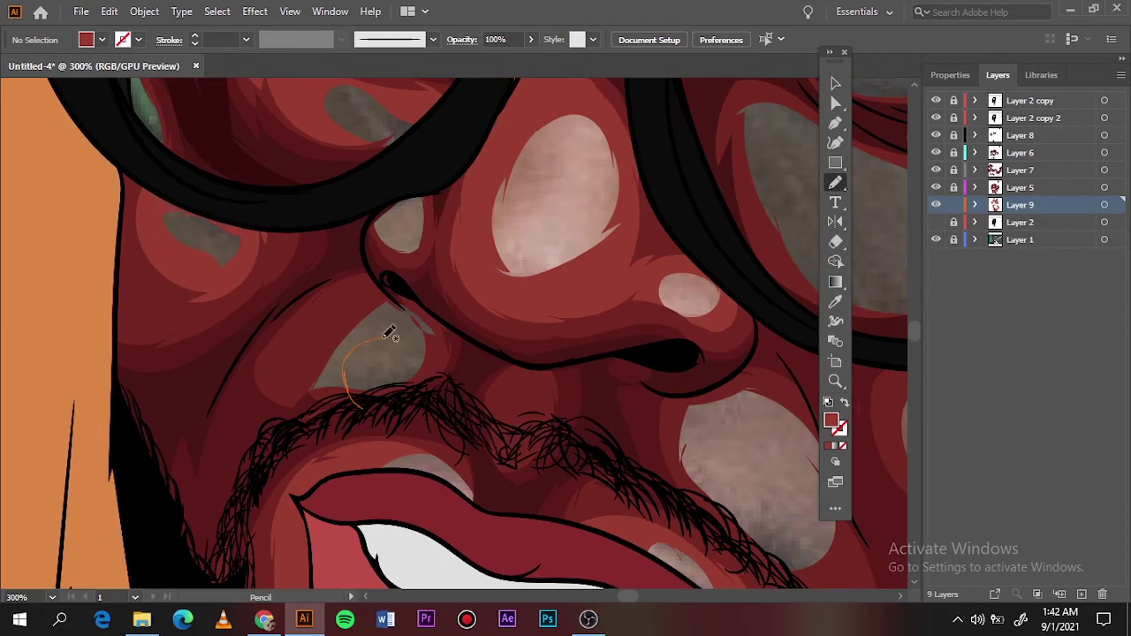
left_click_drag(389, 332, 390, 334)
scroll(601, 380, "up", 3)
scroll(601, 380, "right", 7)
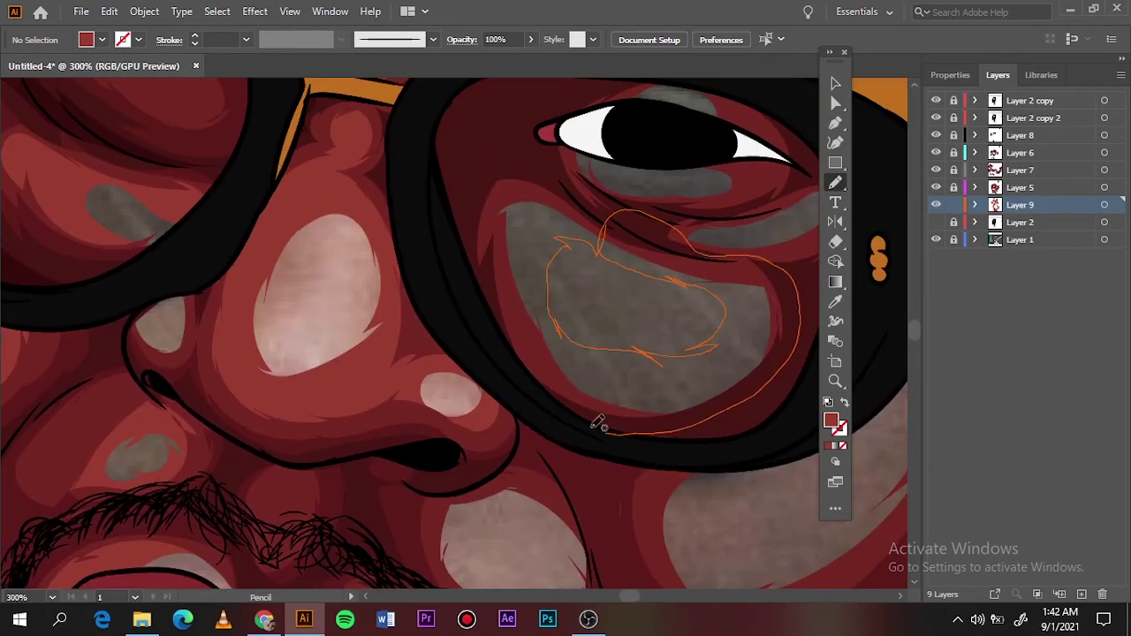
left_click_drag(598, 424, 599, 424)
scroll(724, 413, "down", 3)
left_click_drag(489, 483, 558, 455)
key("ctrl+0")
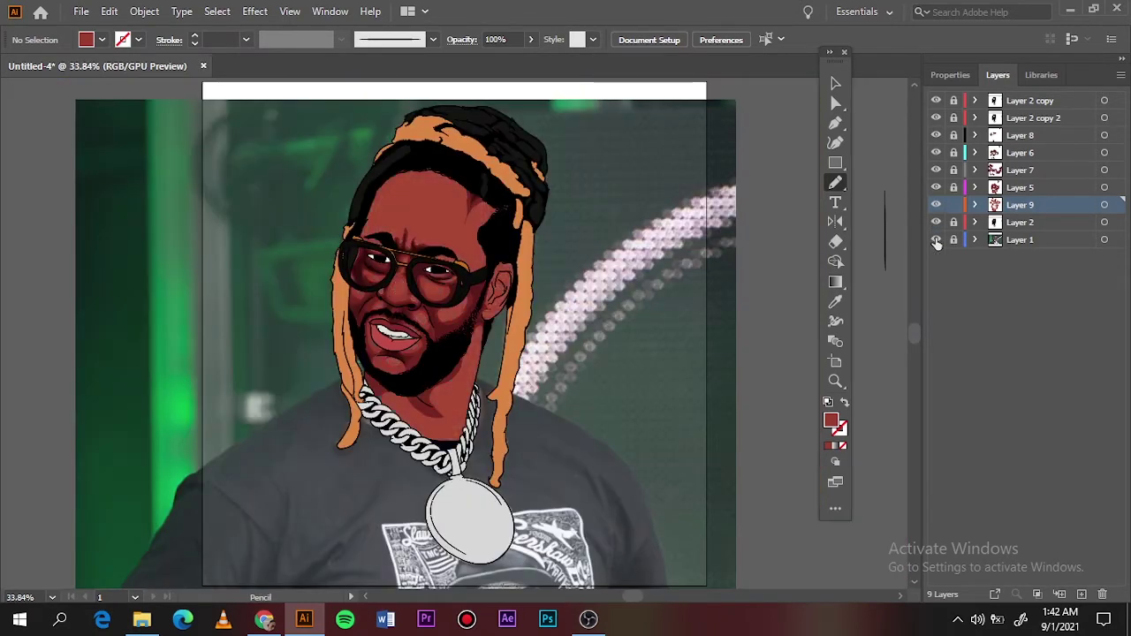
- With the reference photo visible, trace red shading across the forehead, then hide the photo
left_click(936, 239)
scroll(422, 233, "up", 5)
scroll(538, 222, "up", 3)
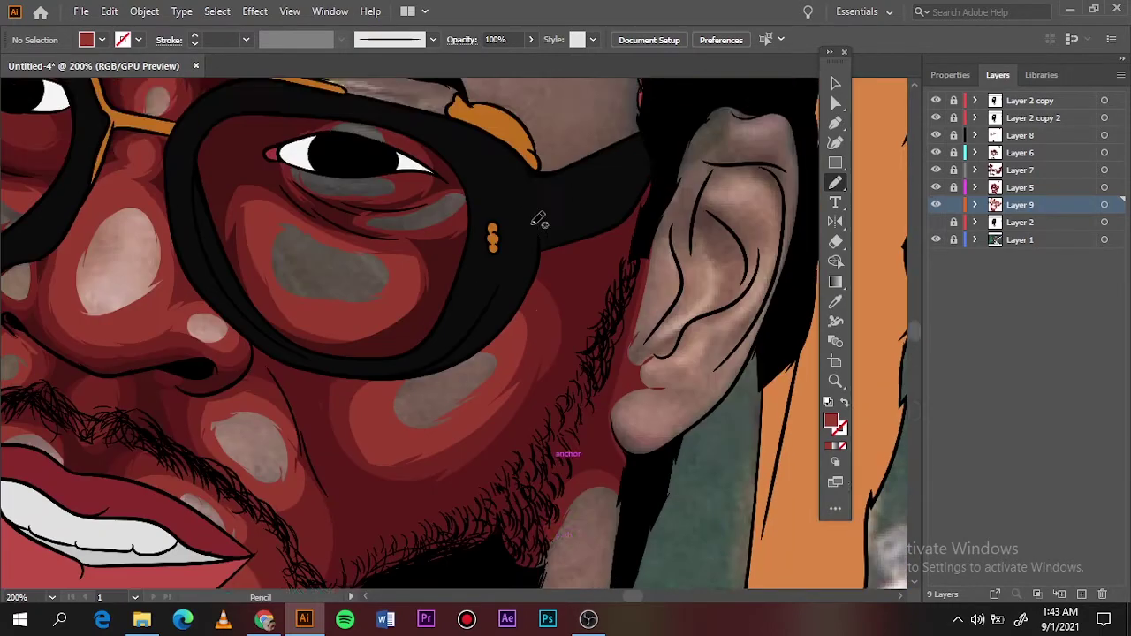
scroll(353, 266, "up", 5)
scroll(235, 258, "down", 1)
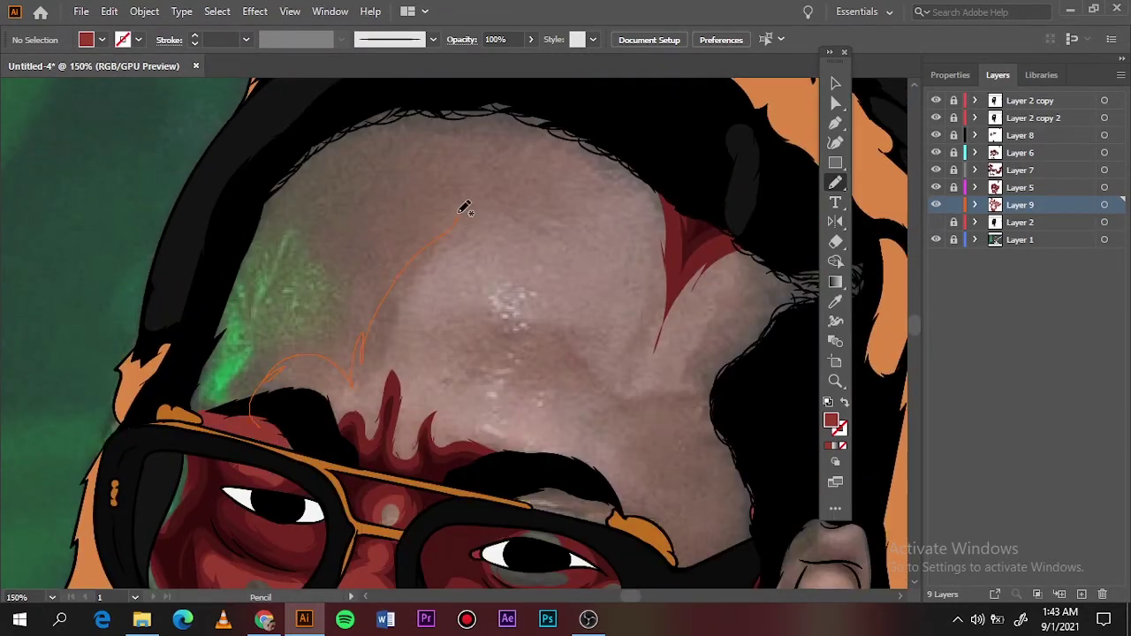
left_click_drag(465, 207, 448, 223)
left_click_drag(640, 301, 693, 397)
mouse_move(778, 265)
left_mouse_down()
mouse_move(551, 457)
mouse_move(736, 257)
left_mouse_up()
left_click_drag(605, 402, 610, 414)
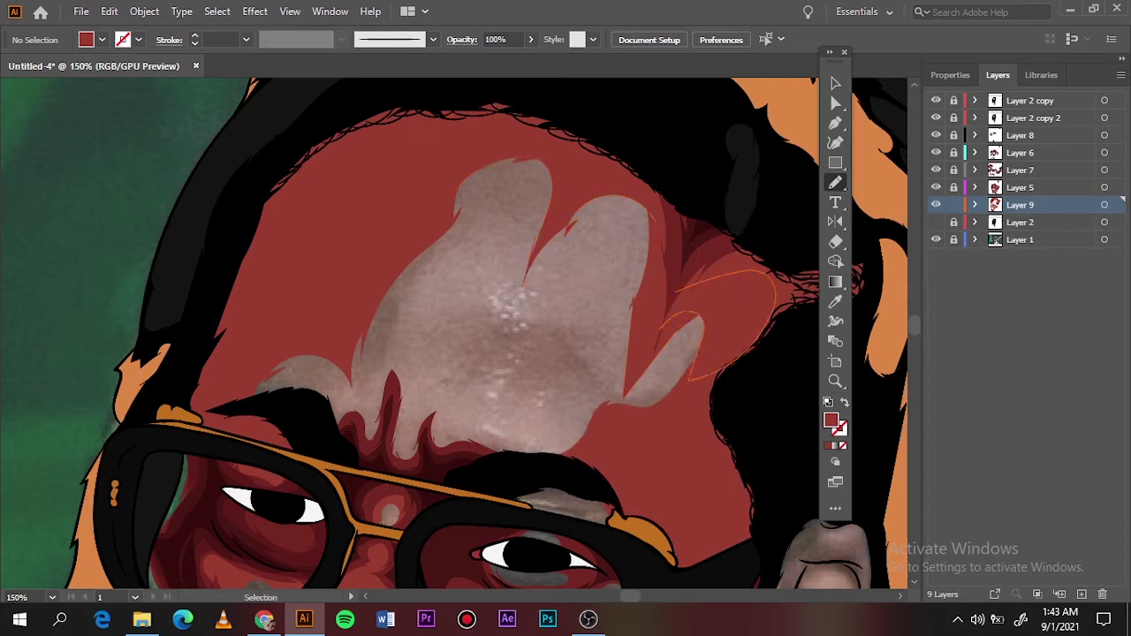
key("ctrl+0")
left_click(935, 240)
- On a new layer, sample a fill colour and trace a shape over the left brow
left_click(1082, 594)
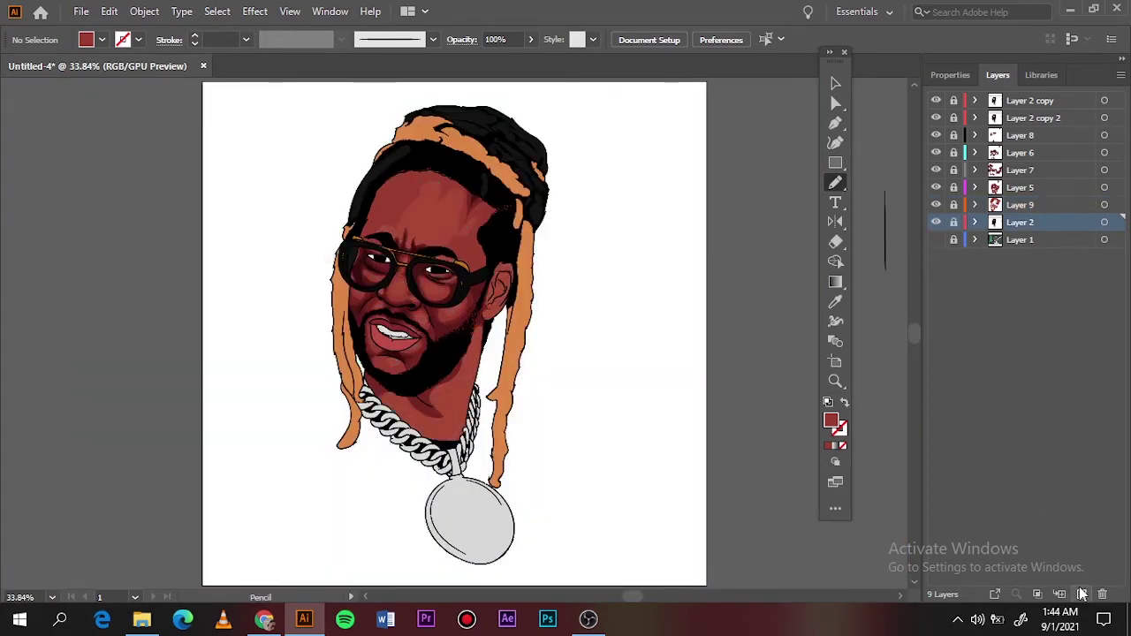
key("ctrl+1")
key("i")
double_click(831, 422)
key("Return")
key("n")
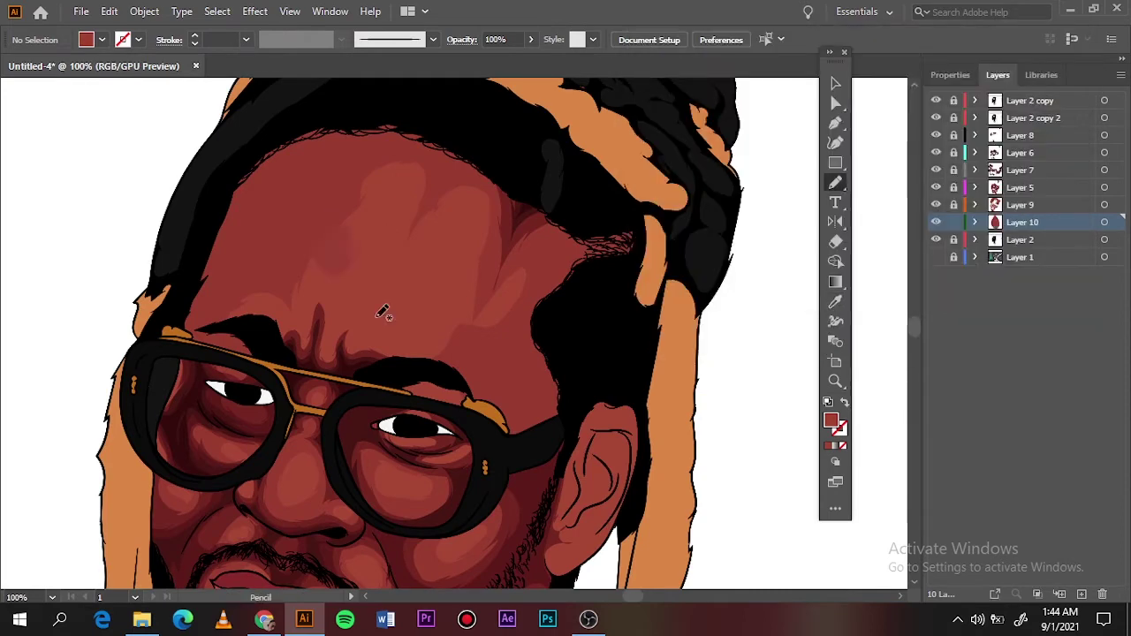
left_click_drag(231, 314, 287, 349)
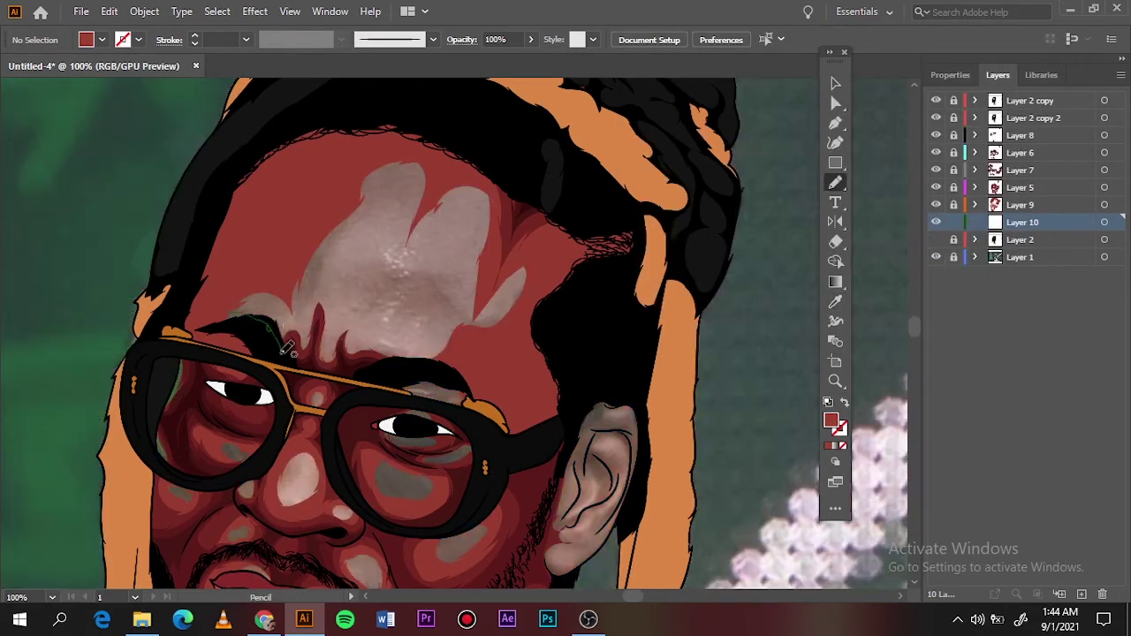
left_click(936, 257)
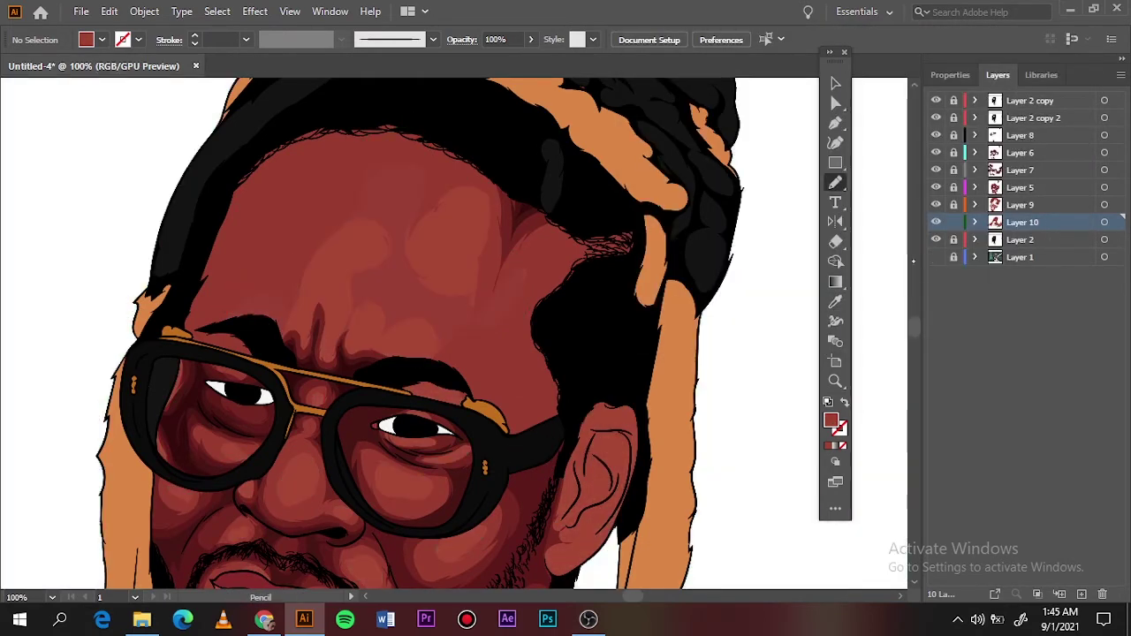
key("ctrl+0")
key("ctrl+1")
- Add another layer above Layer 9 with a new fill and draw shading along the hairline
left_click(1104, 204)
key("ctrl+l")
scroll(441, 309, "up", 5)
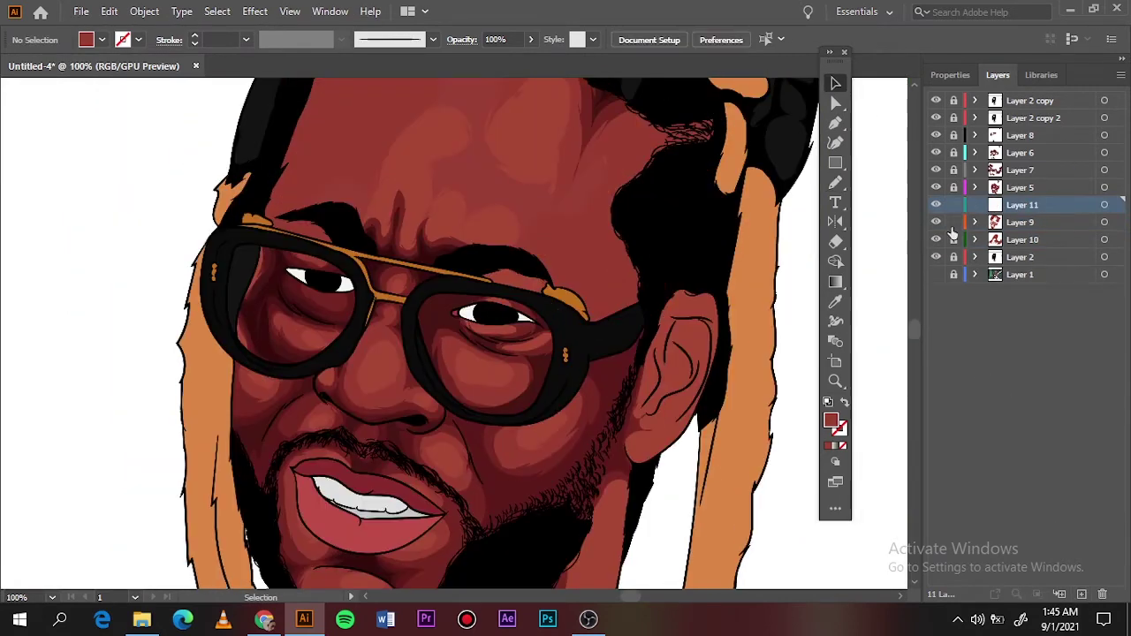
double_click(831, 421)
left_click(1030, 91)
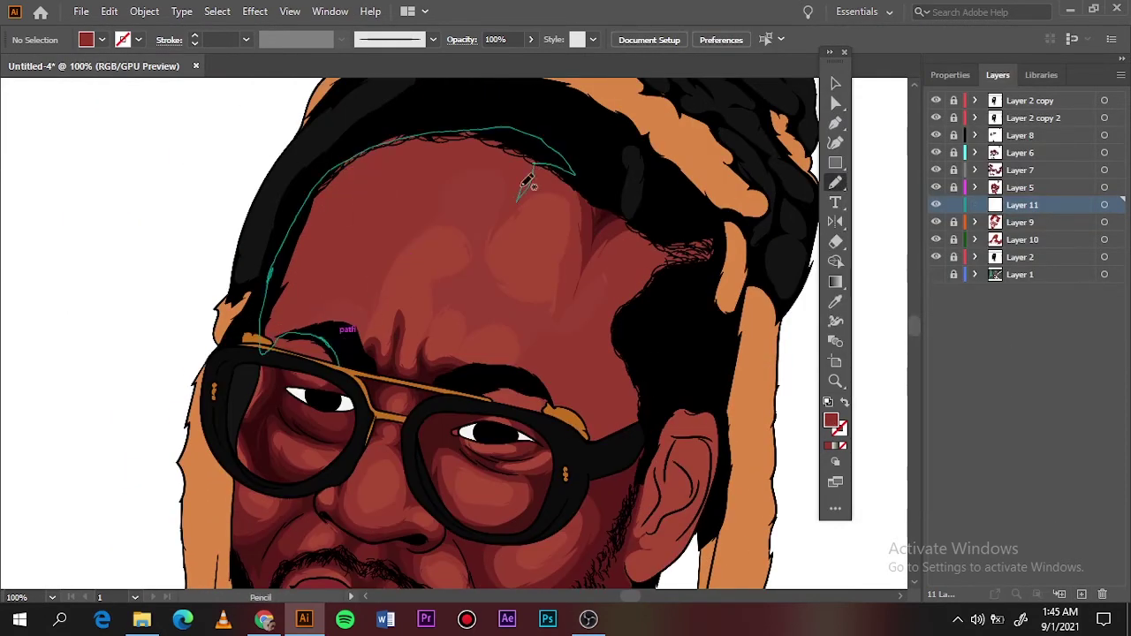
left_click_drag(518, 199, 518, 198)
- Hide Layer 10 and trace shading along the left eyebrow up to the hairline
key("ctrl+equal")
key("i")
left_click(936, 240)
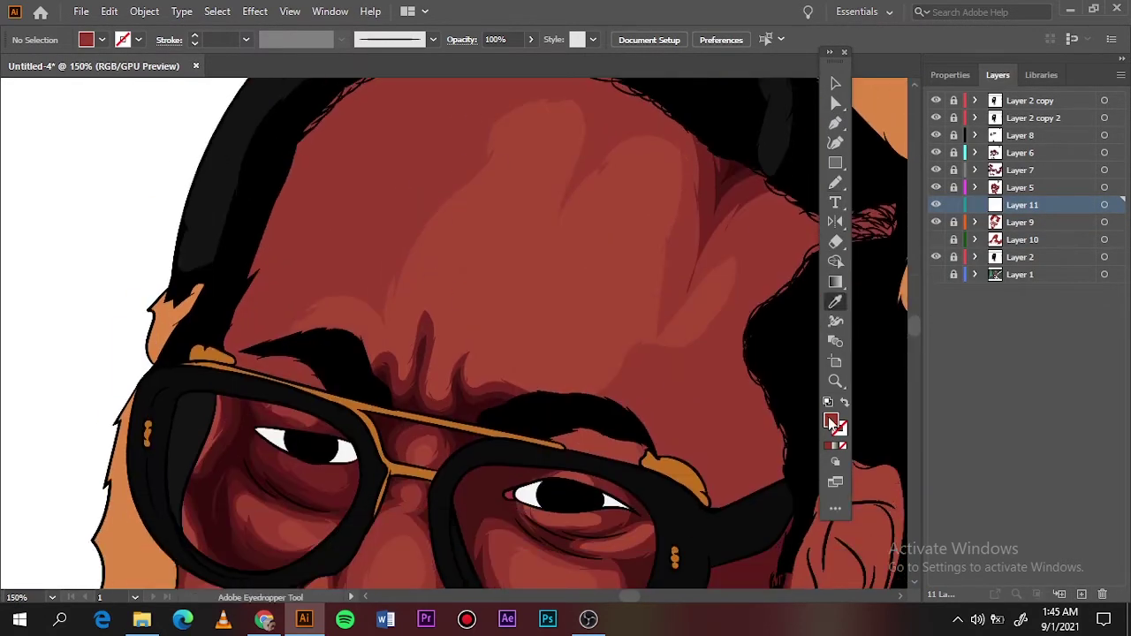
key("n")
left_click_drag(235, 354, 333, 387)
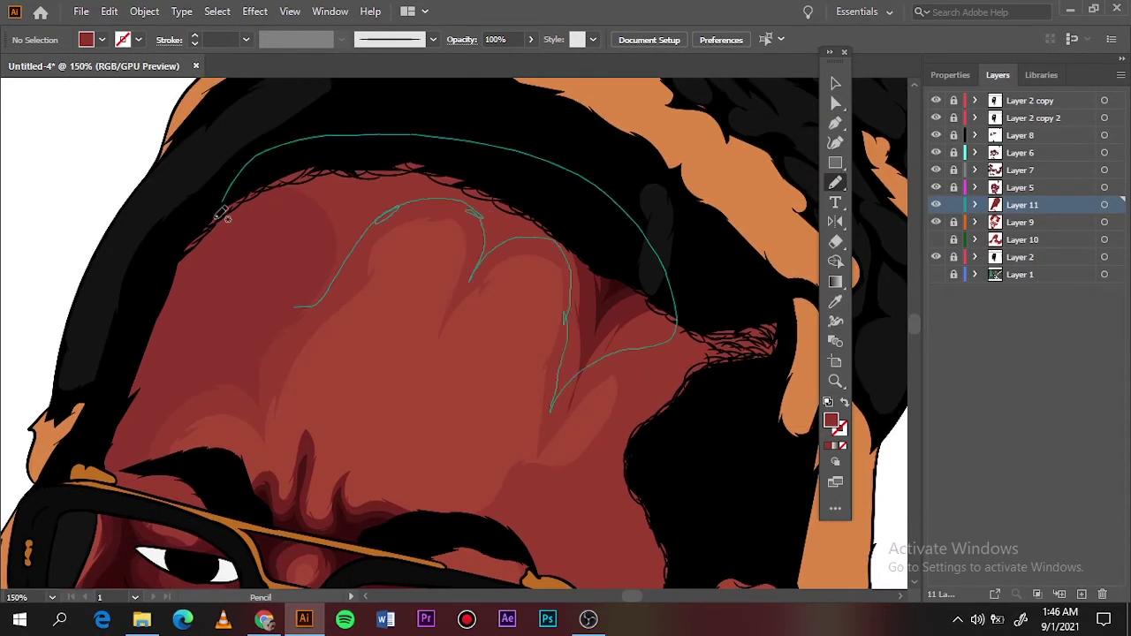
mouse_move(632, 336)
left_mouse_down()
mouse_move(535, 552)
mouse_move(548, 359)
left_mouse_up()
key("ctrl+0")
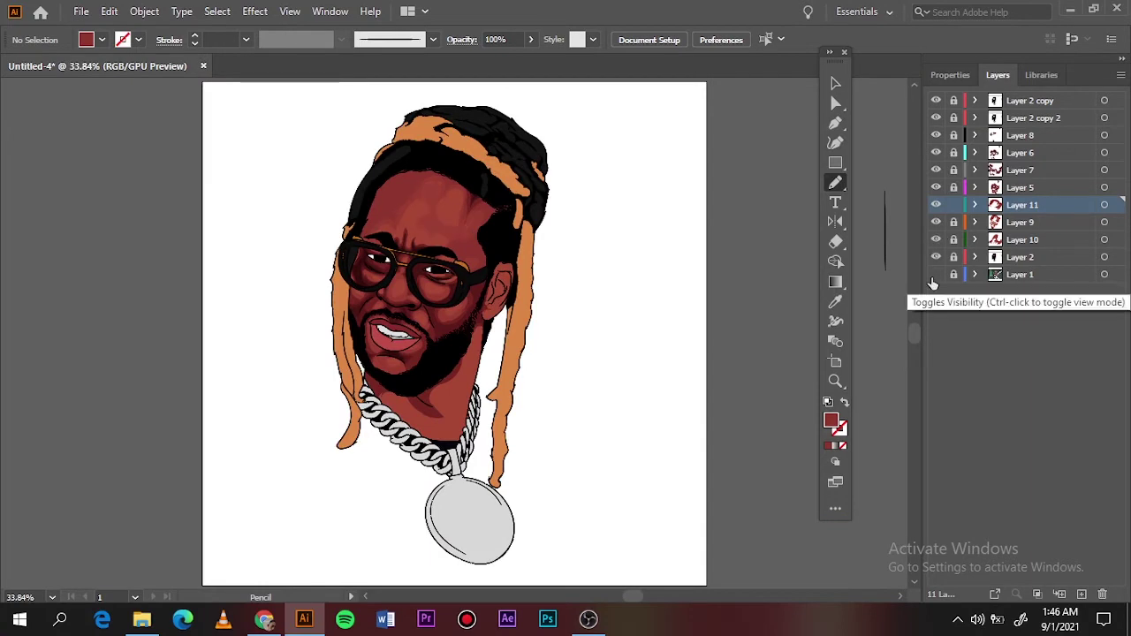
- Show the reference photo and hide the base colour drawing around the beard and chain
scroll(386, 376, "up", 5)
scroll(465, 318, "up", 5)
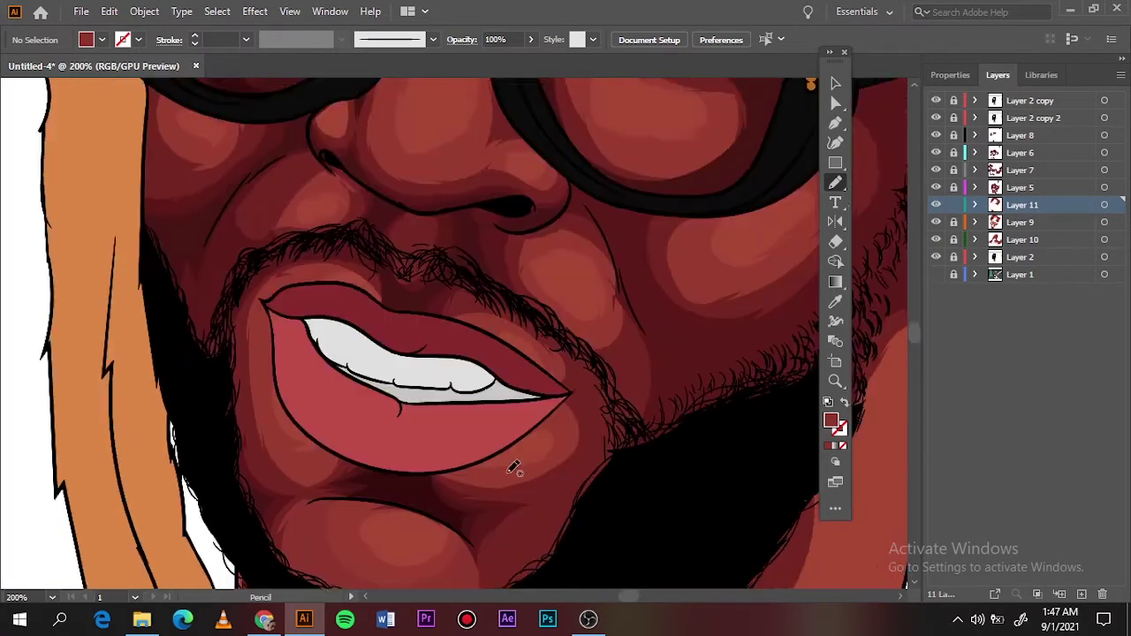
scroll(530, 397, "up", 4)
key("ctrl+0")
left_click(936, 256)
left_click(936, 274)
scroll(433, 415, "up", 3)
scroll(433, 417, "up", 2)
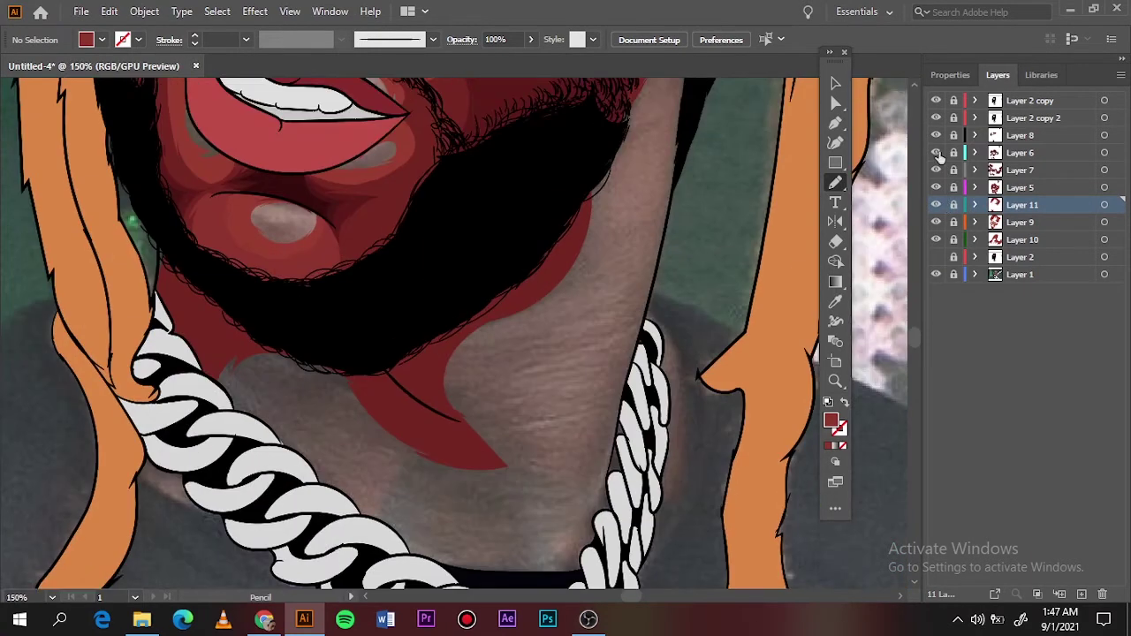
- Draw dark red neck shadows on Layers 11 and 6, relocking Layer 11, then hide the reference photo
left_click(953, 204)
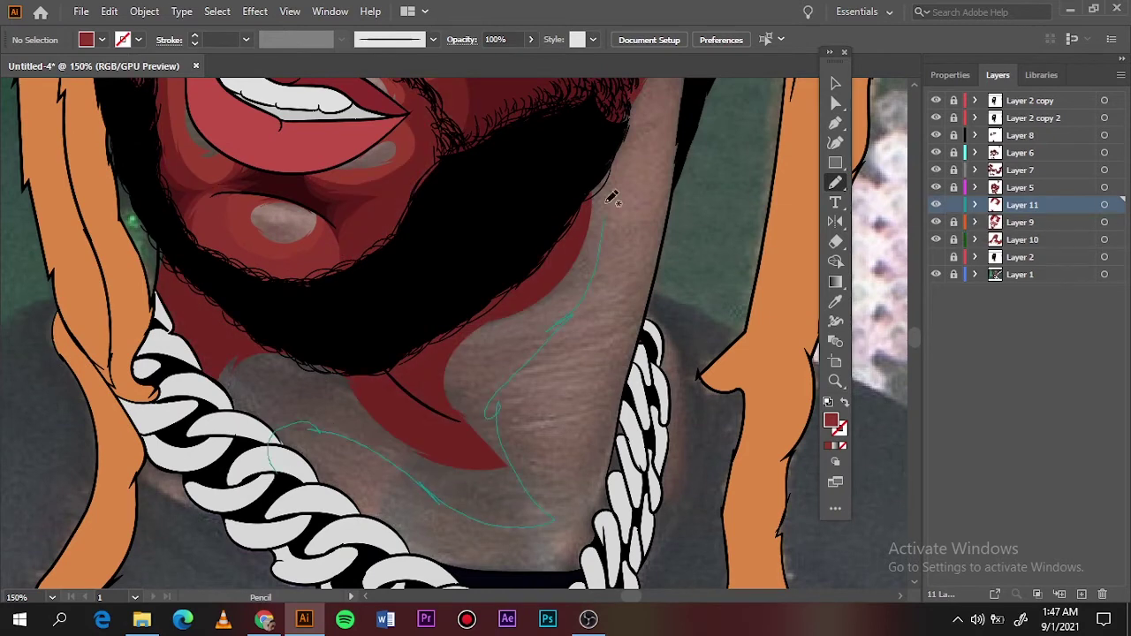
left_click_drag(612, 196, 610, 200)
left_click(953, 204)
left_click(953, 155)
left_click(1020, 152)
mouse_move(359, 347)
left_mouse_down()
mouse_move(465, 429)
mouse_move(265, 298)
left_mouse_up()
key("ctrl+0")
left_click(935, 274)
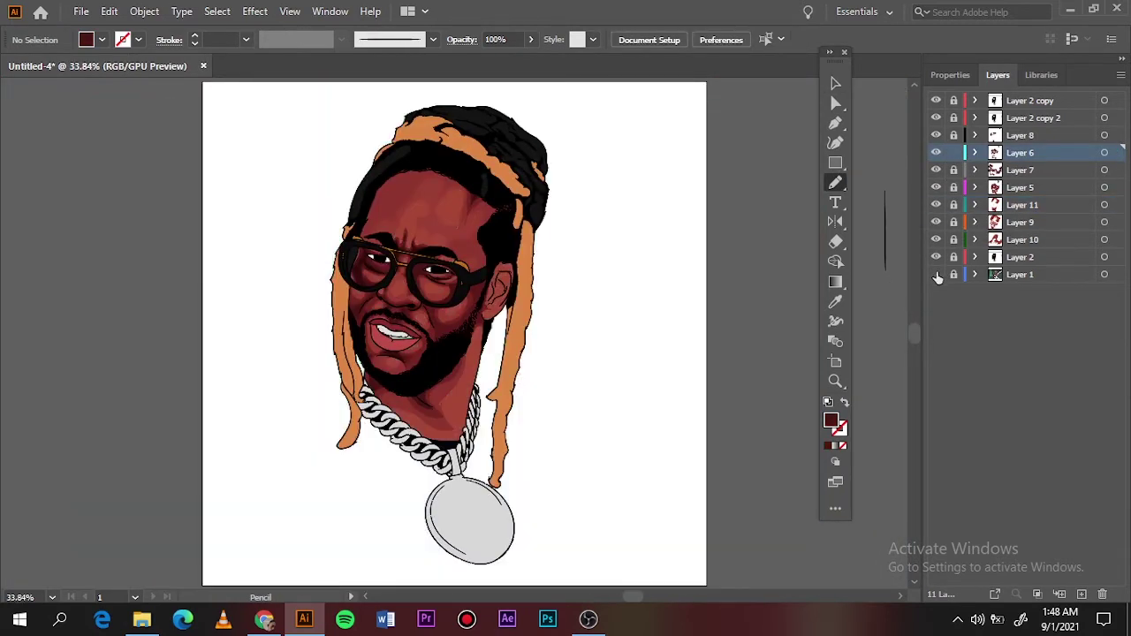
- On a new layer, sample a lighter red and draw Pencil highlights on the forehead
left_click(1019, 256)
left_click(1082, 594)
scroll(475, 235, "up", 5)
key("i")
double_click(830, 422)
left_click(1030, 93)
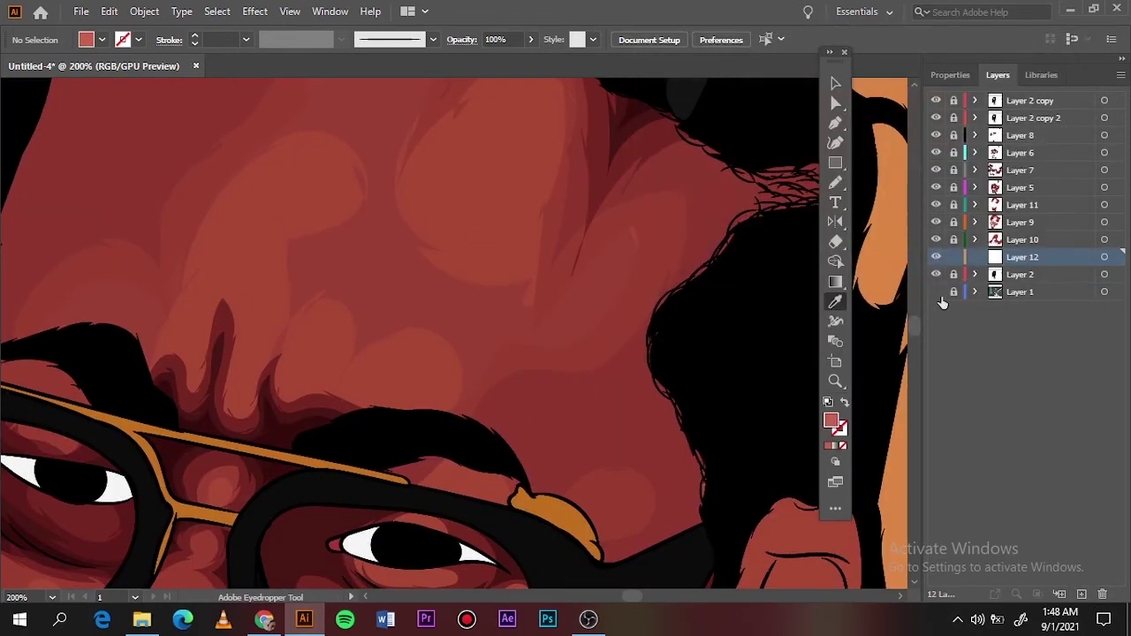
left_click(936, 292)
key("n")
left_click_drag(470, 139, 472, 137)
left_click_drag(269, 305, 248, 315)
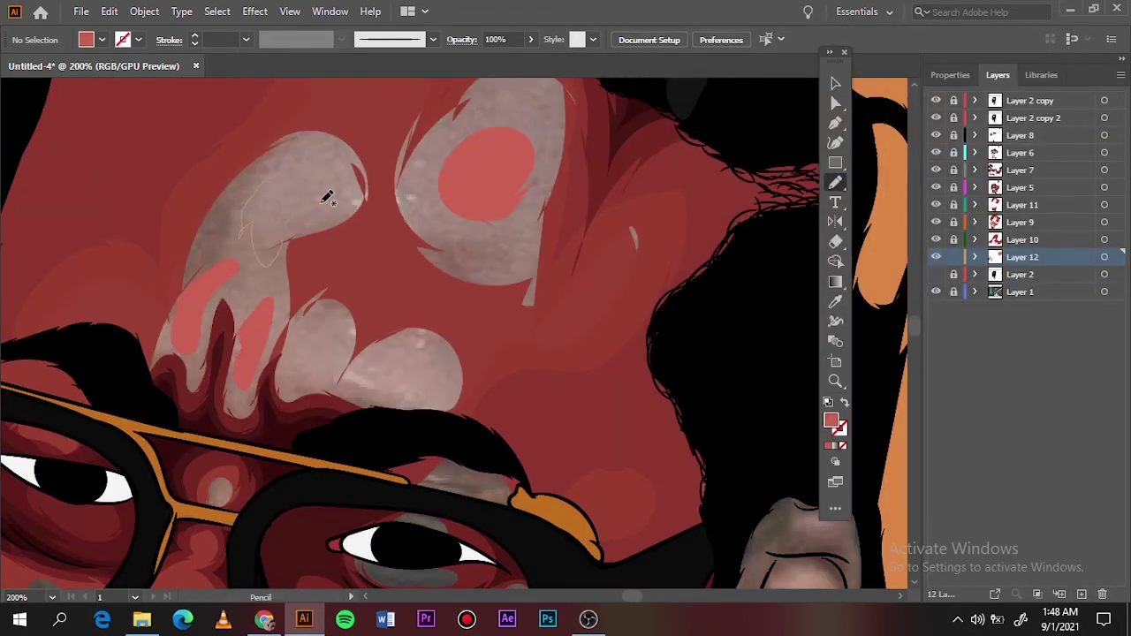
left_click_drag(327, 196, 336, 201)
- Add lighter red highlights on the nose and the cheek beside the mouth
left_click(936, 274)
key("ctrl+0")
scroll(417, 262, "up", 5)
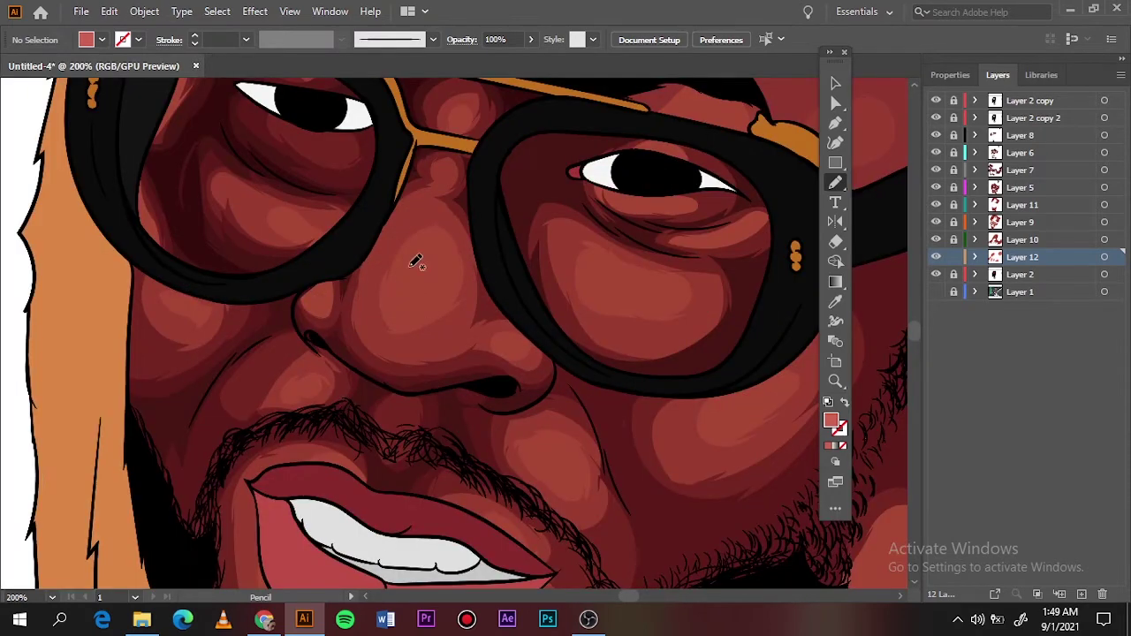
left_click_drag(417, 263, 414, 265)
left_click_drag(607, 258, 618, 265)
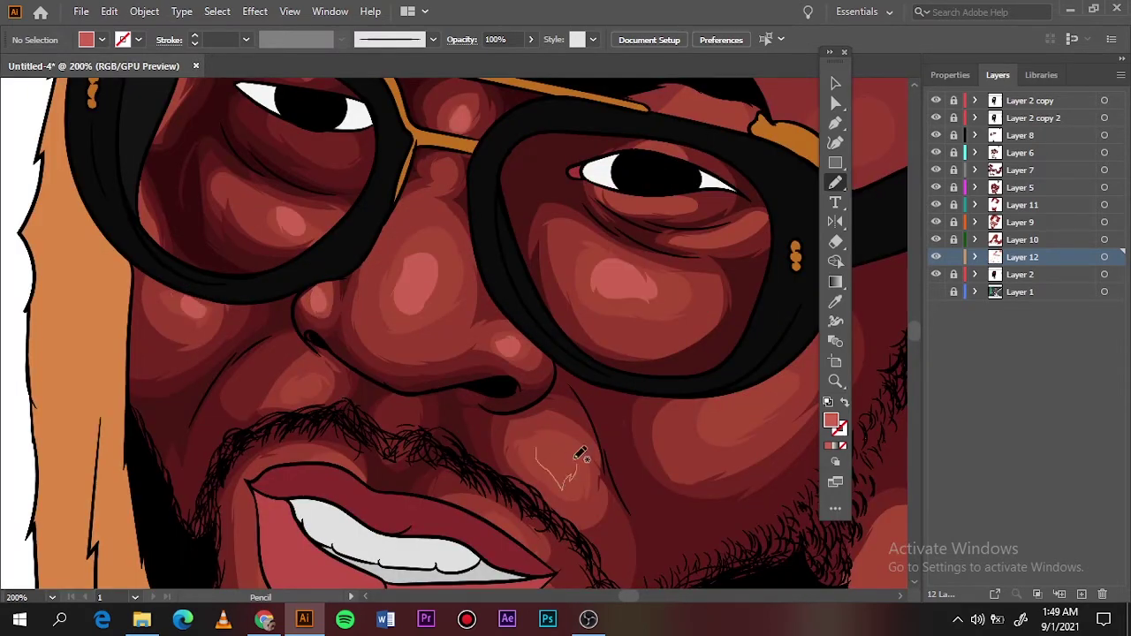
key("ctrl+0")
scroll(518, 341, "up", 5)
scroll(484, 302, "down", 5)
scroll(485, 302, "up", 5)
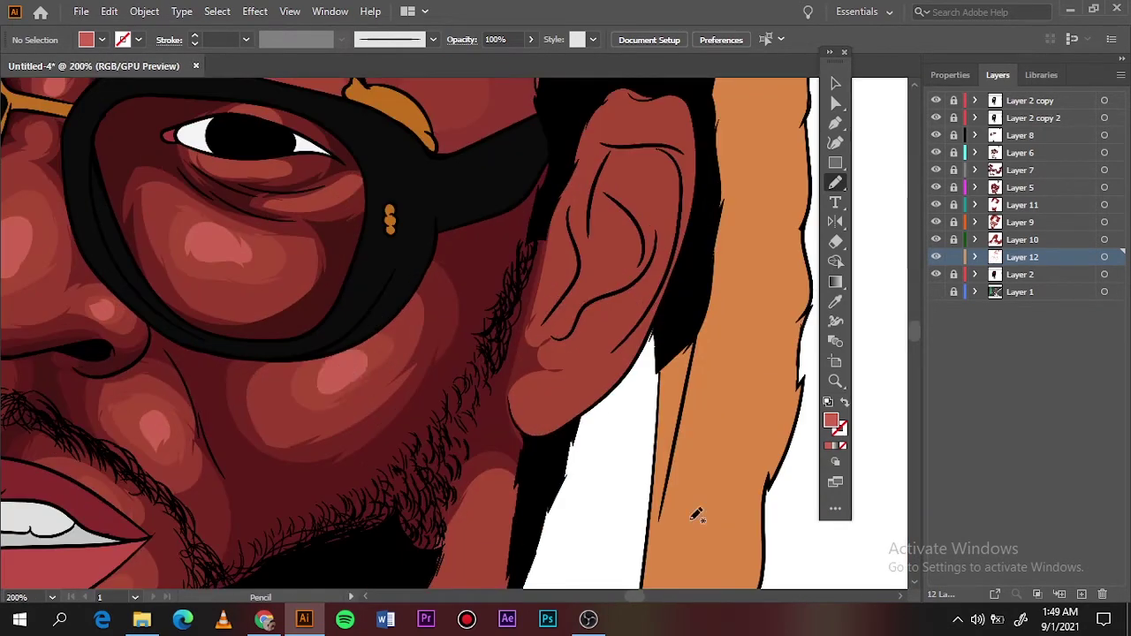
scroll(484, 303, "down", 5)
- Add another new layer and set its fill to green for the glow
key("ctrl+l")
double_click(831, 422)
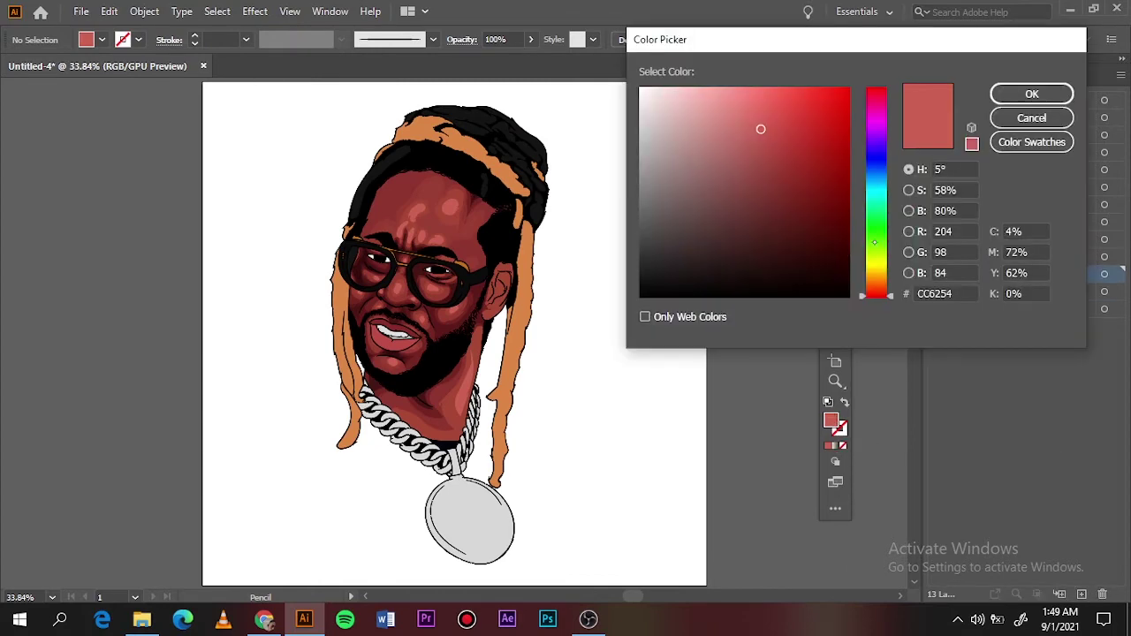
key("Return")
left_click(936, 309)
left_click(936, 291)
- Draw the green glow patch on the left forehead above Layer 8, tracing the reference photo
scroll(375, 215, "up", 3)
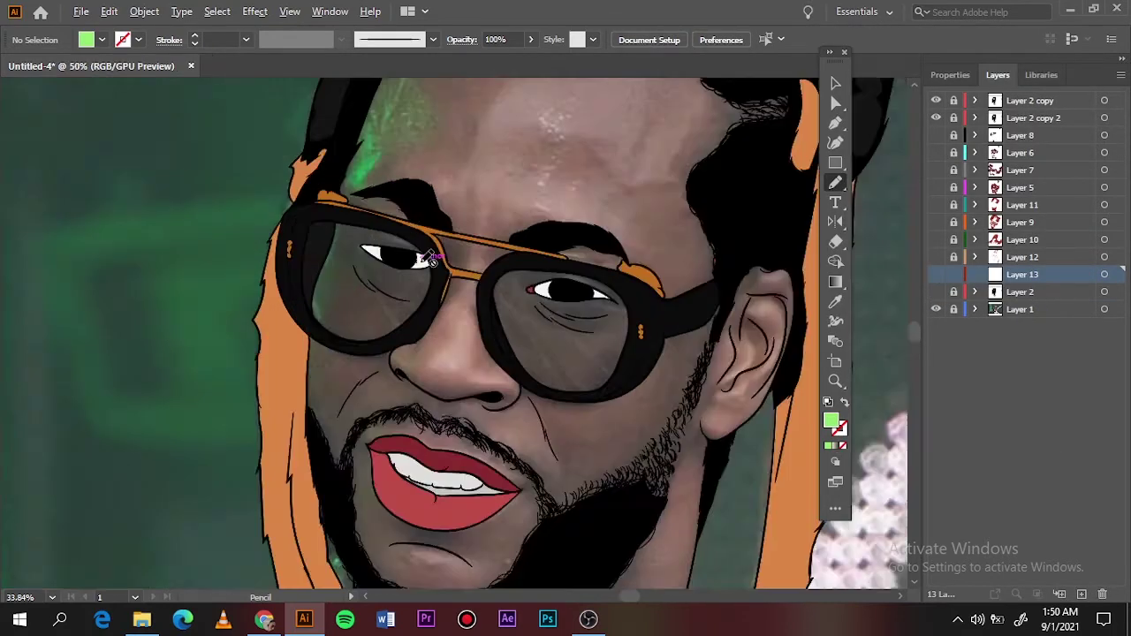
scroll(374, 216, "up", 3)
scroll(375, 216, "up", 2)
scroll(459, 336, "down", 5)
scroll(460, 336, "down", 1)
left_click(936, 309)
left_click(936, 291)
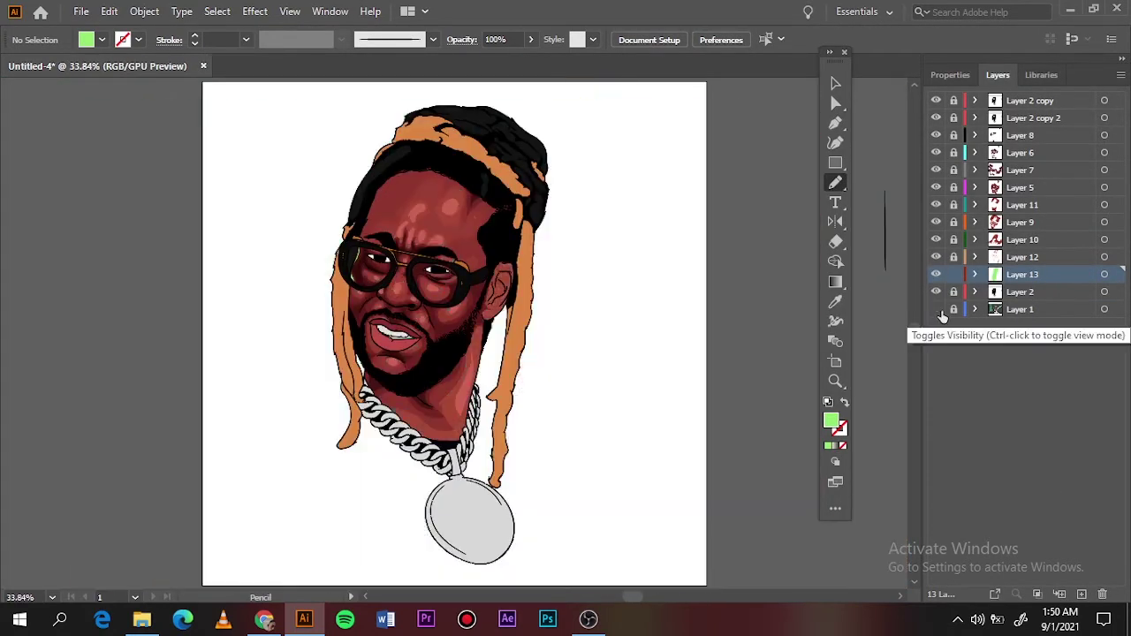
left_click(1043, 137)
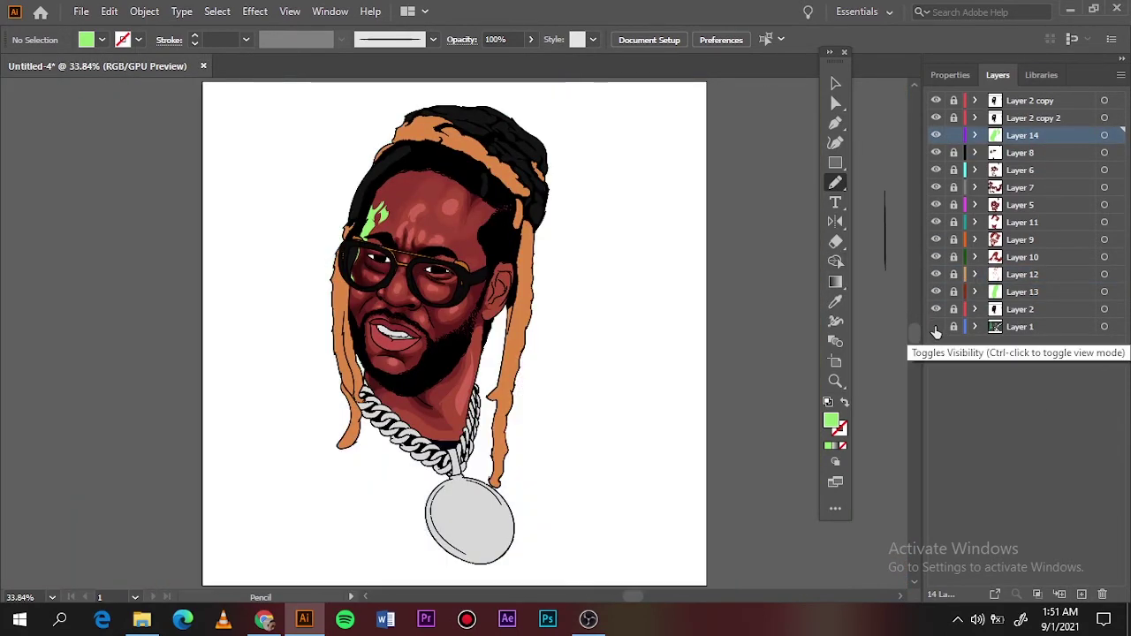
left_click(935, 327)
mouse_move(936, 152)
left_mouse_down()
mouse_move(936, 310)
mouse_move(935, 152)
left_mouse_up()
key("ctrl+1")
key("ctrl+0")
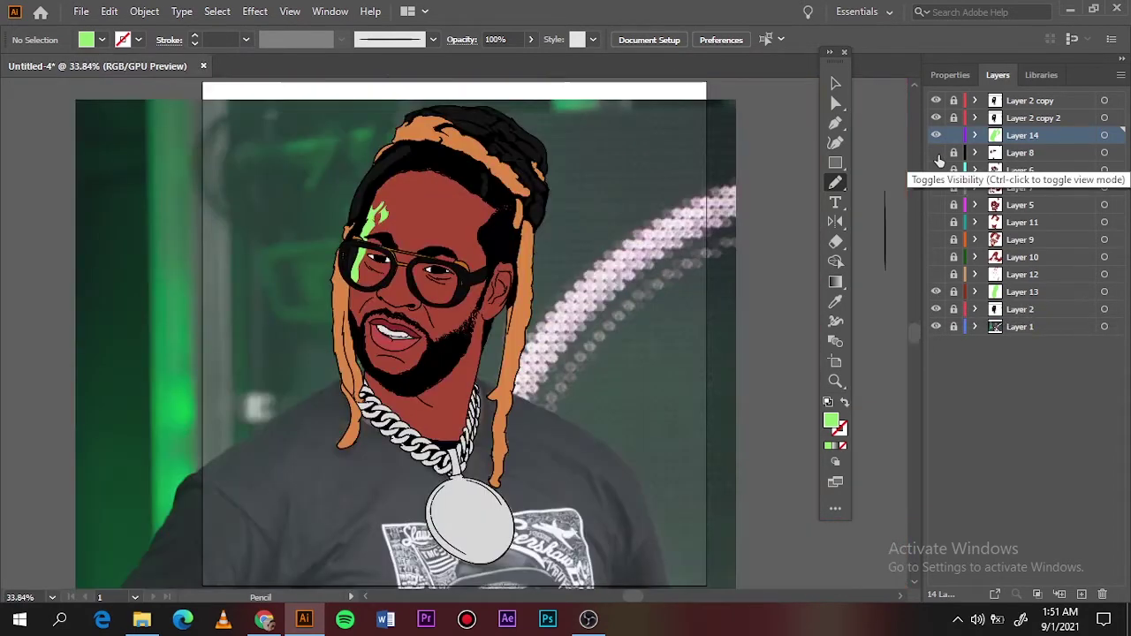
left_click(936, 327)
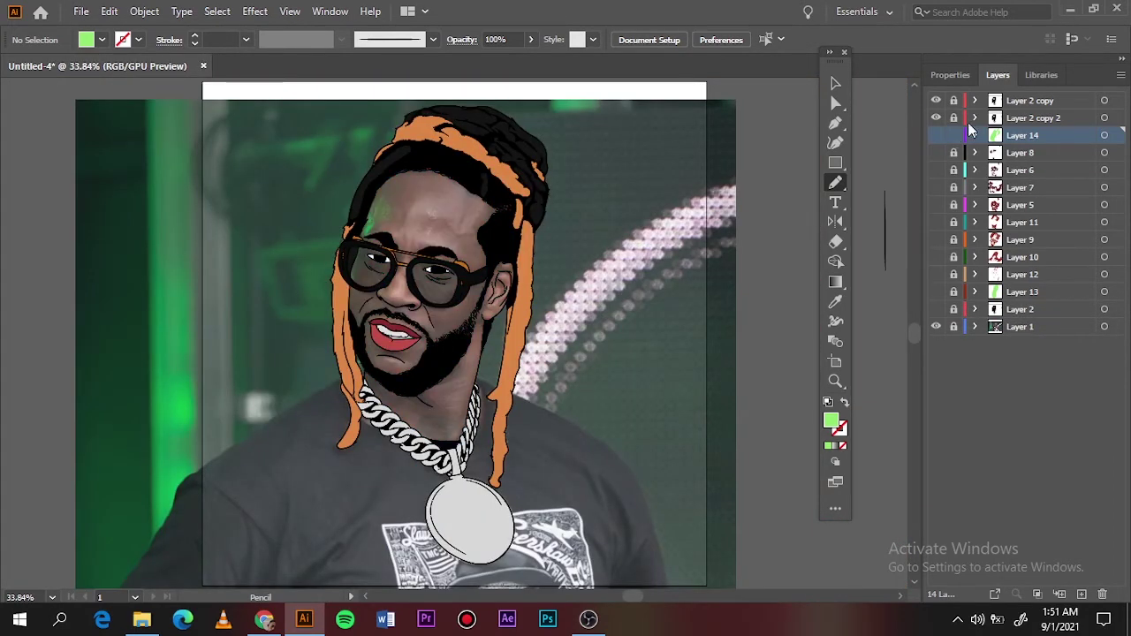
key("ctrl+minus")
key("ctrl+minus")
key("ctrl+minus")
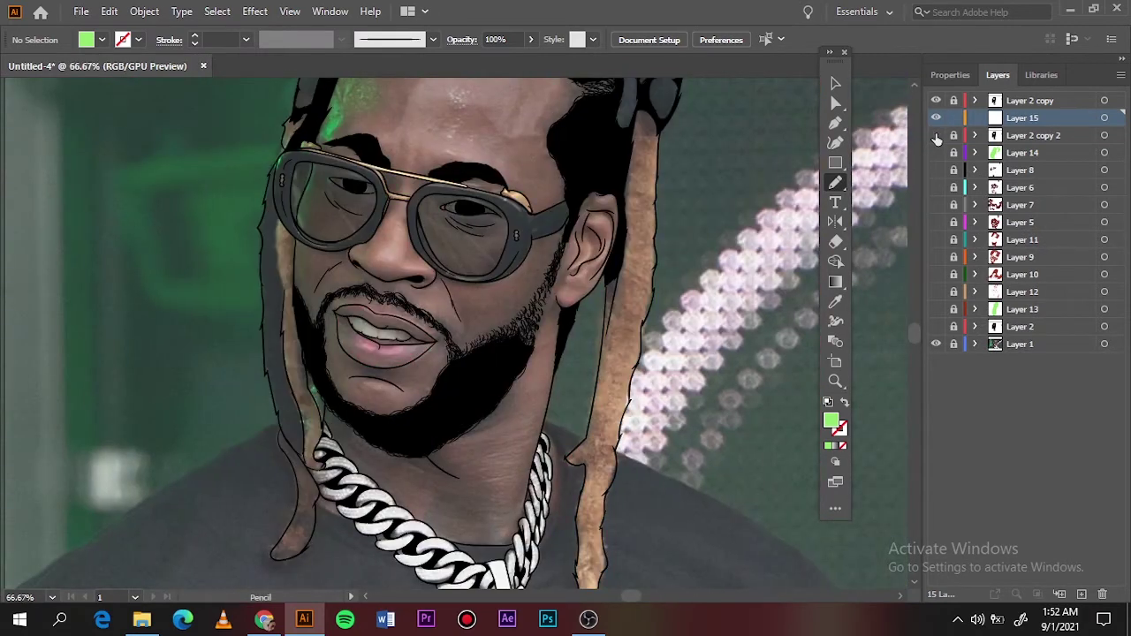
- Hide Layer 2 copy 2 and set the fill to dark brown for hair shading
left_click(935, 136)
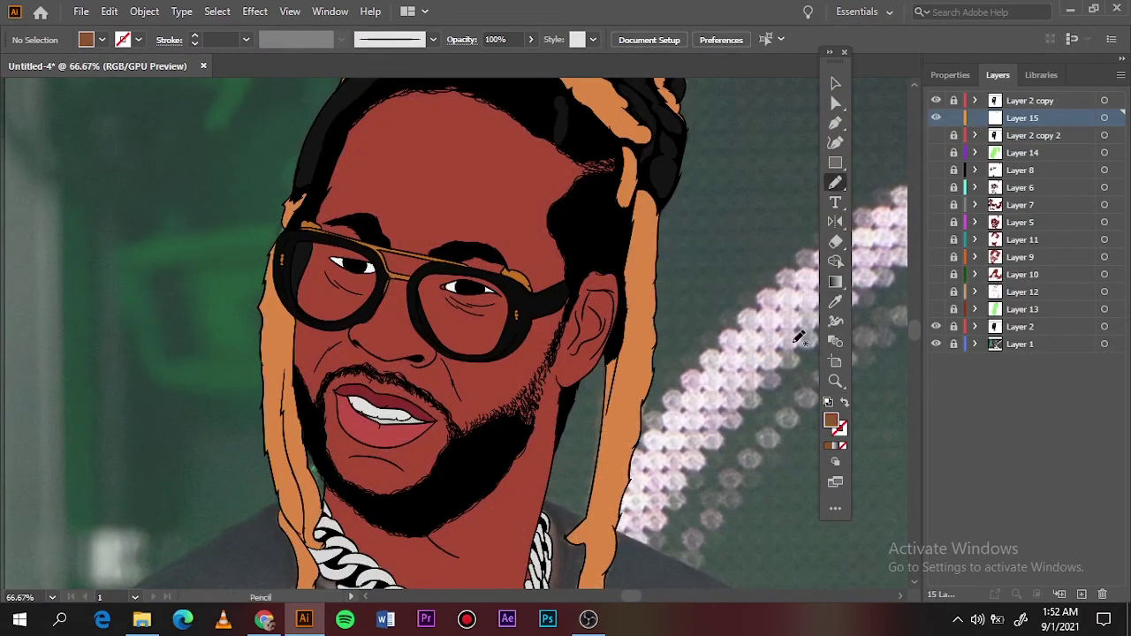
double_click(831, 421)
key("Return")
key("n")
key("ctrl+plus")
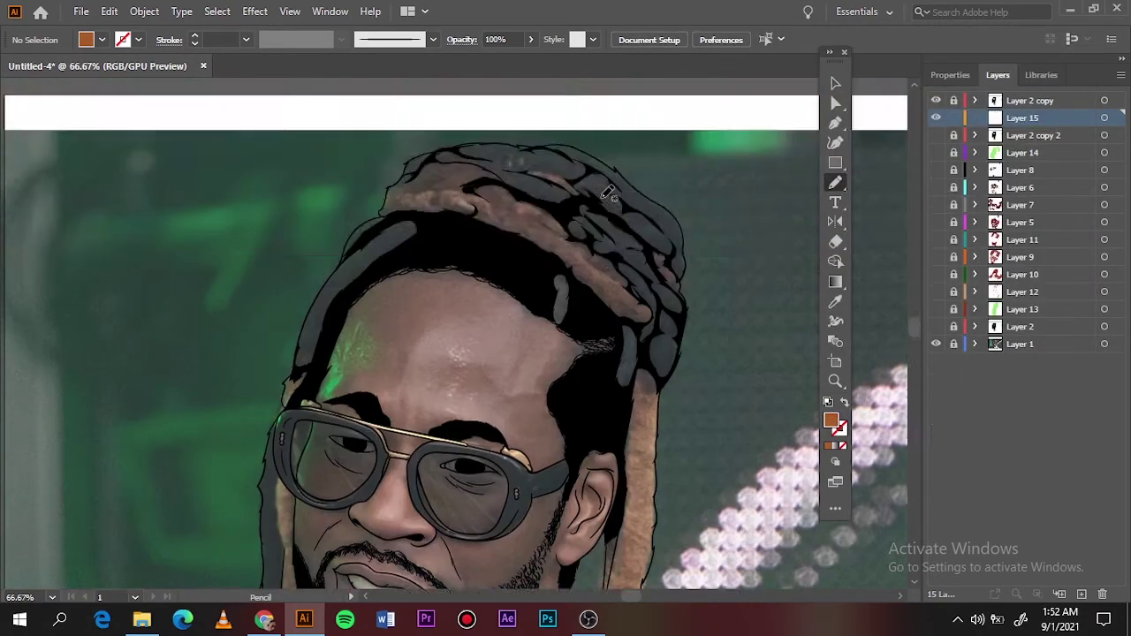
key("ctrl+plus")
key("ctrl+plus")
left_click(935, 117, "alt")
double_click(830, 420)
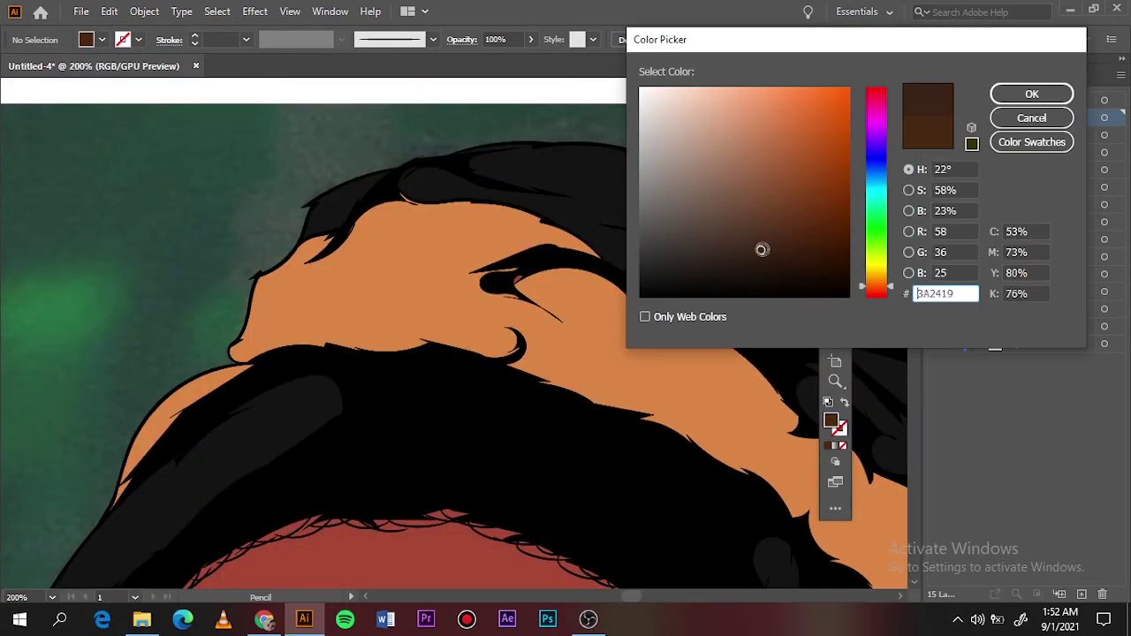
left_click(811, 247)
left_click(1031, 93)
left_click(936, 117, "alt")
- Draw dark brown shadows on the top dreadlock and along the right of the hair
left_click_drag(301, 292, 340, 354)
key("ctrl+plus")
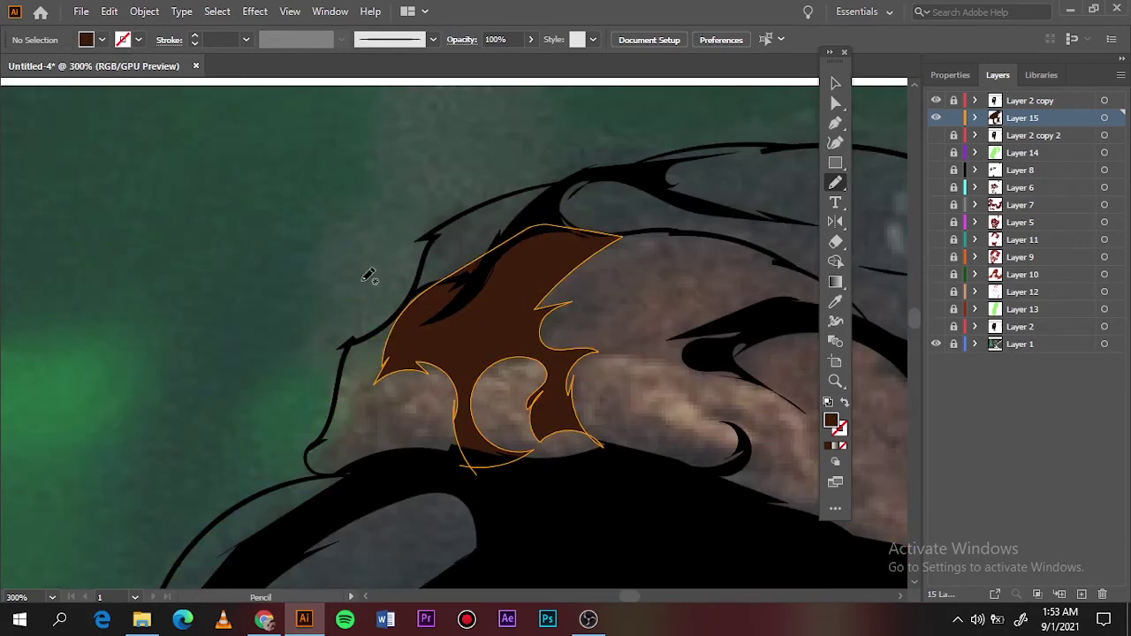
left_click_drag(390, 468, 380, 459)
left_click_drag(583, 353, 689, 373)
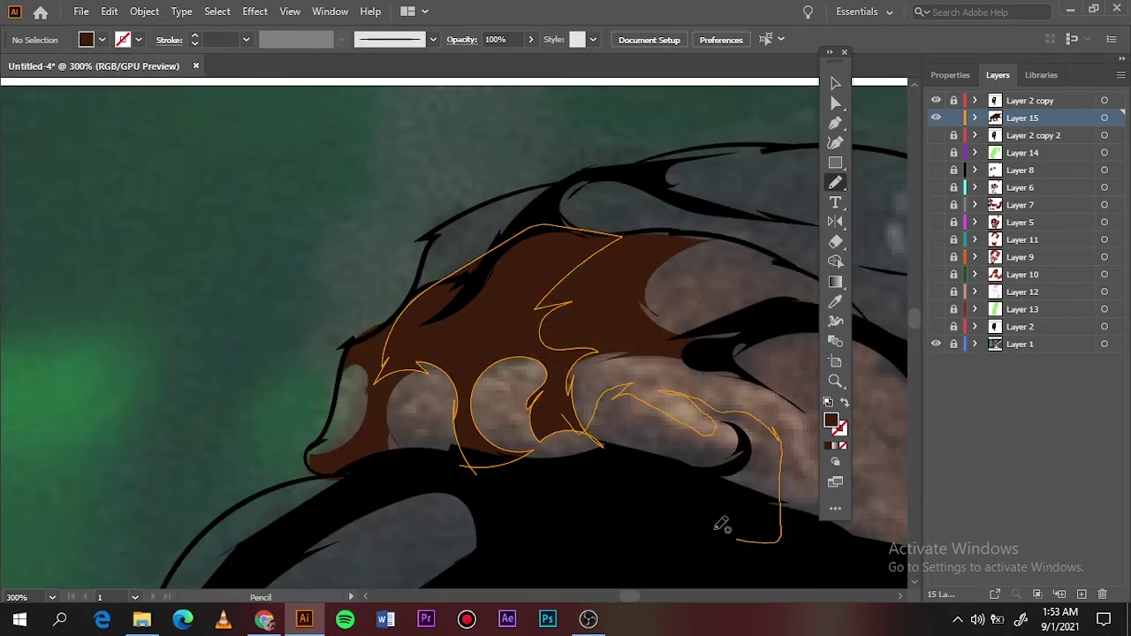
key("ctrl+0")
left_click(936, 118, "alt")
- Pick a darker brown shade from the dreadlocks and hide Layer 2 to see the photo
key("i")
double_click(830, 421)
left_click(789, 236)
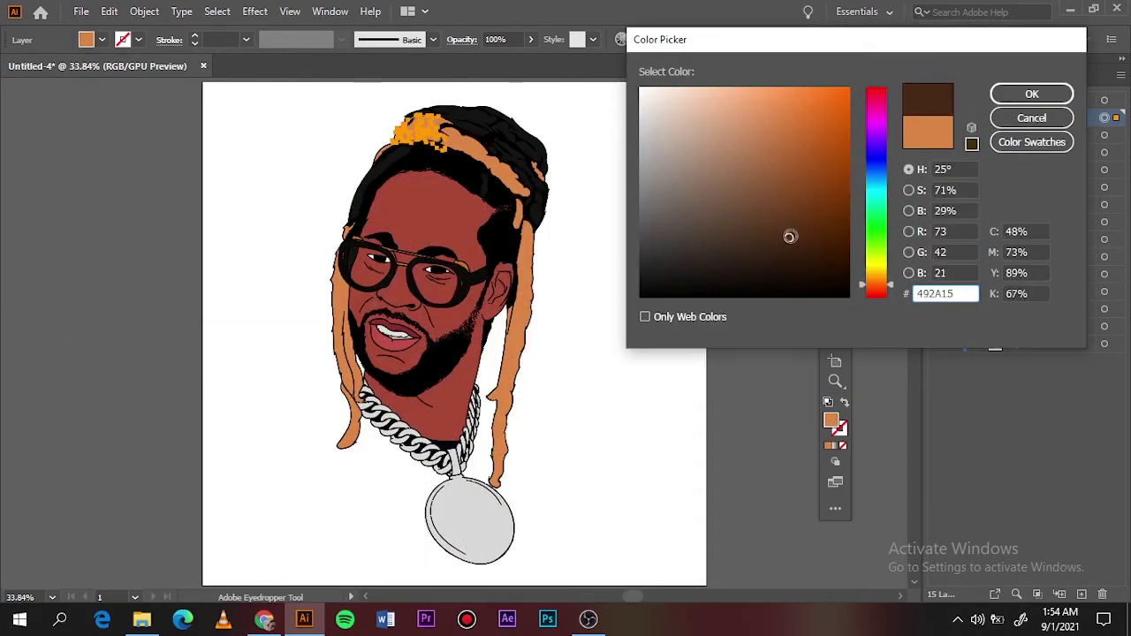
left_click(894, 283)
key("Return")
left_click(936, 117)
left_click(936, 327)
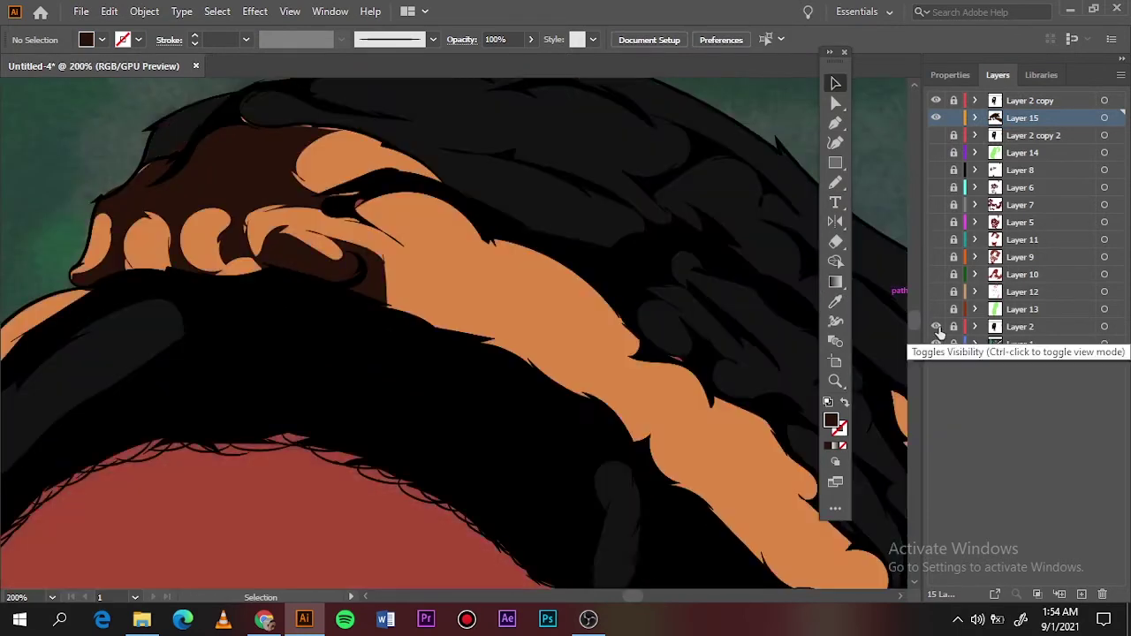
key("n")
- Shade the left, top and right-side dreadlocks with dark brown Pencil shapes
left_click_drag(351, 214, 408, 246)
left_click_drag(347, 183, 320, 189)
mouse_move(535, 309)
left_mouse_down()
mouse_move(648, 391)
mouse_move(618, 393)
left_mouse_up()
left_click_drag(619, 394, 565, 255)
mouse_move(493, 316)
left_mouse_down()
mouse_move(499, 336)
mouse_move(495, 318)
left_mouse_up()
left_click(936, 327)
left_click_drag(615, 223, 665, 261)
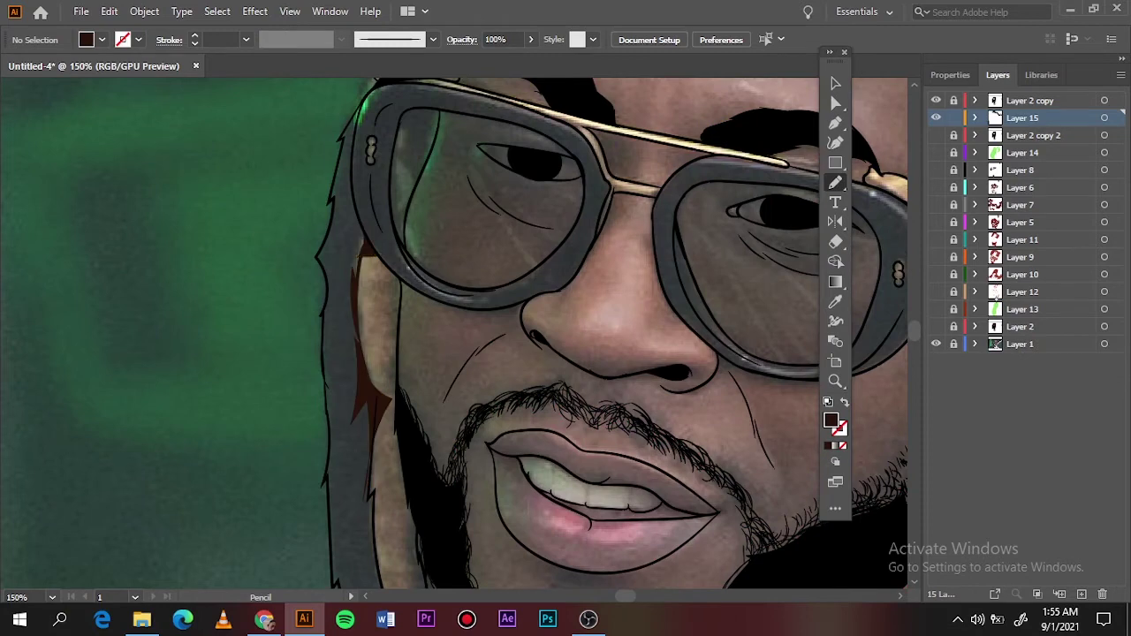
- Shade the left dreadlock edge beside the beard, undoing a misplaced stroke near the shoulder
scroll(379, 265, "down", 5)
left_click_drag(371, 225, 389, 378)
left_click_drag(442, 554, 409, 231)
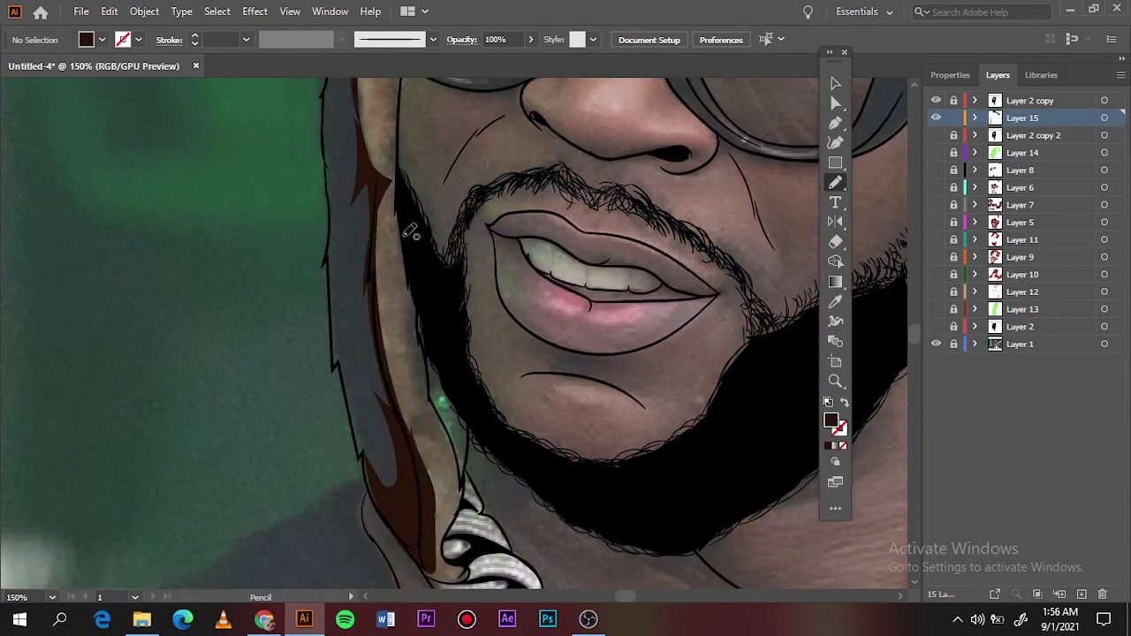
key("ctrl+0")
scroll(344, 480, "up", 5)
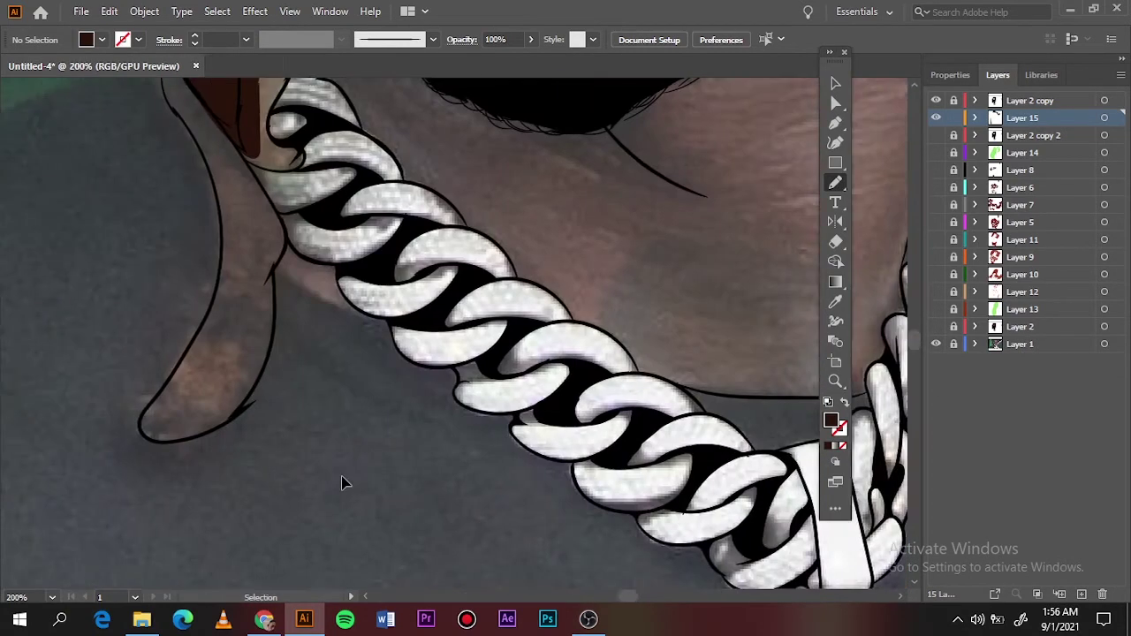
mouse_move(343, 403)
left_mouse_down()
mouse_move(256, 438)
mouse_move(335, 354)
mouse_move(368, 263)
mouse_move(291, 88)
mouse_move(291, 144)
left_mouse_up()
scroll(291, 142, "up", 2)
key("ctrl+z")
- Shade the hair tips and the right braid below the ear, then restore the colour layers
left_click_drag(271, 192, 265, 152)
key("ctrl+0")
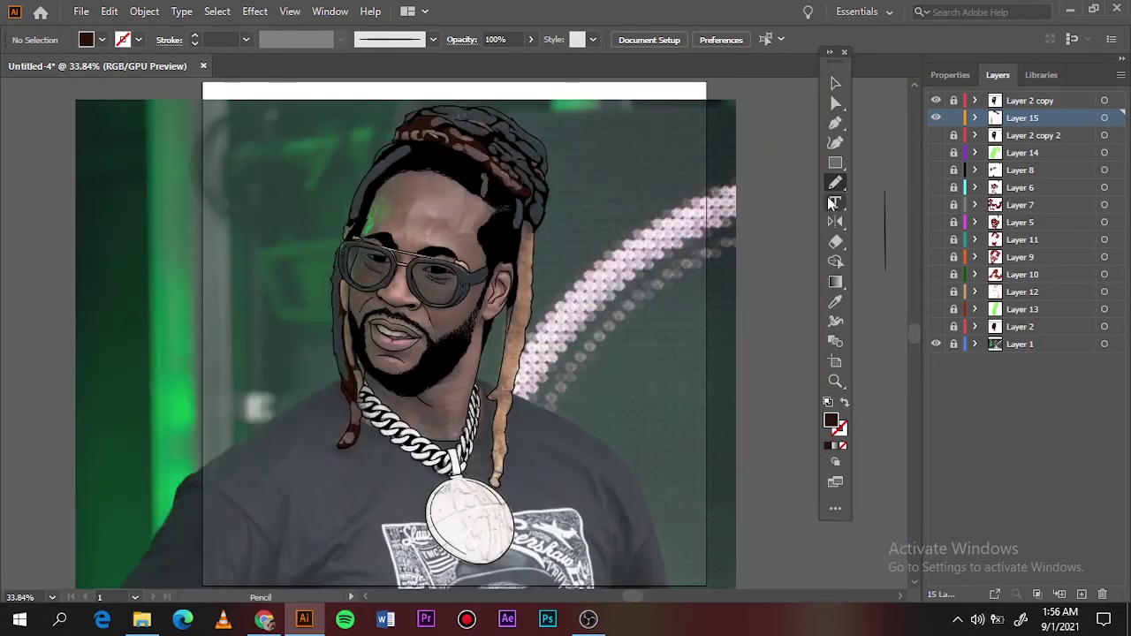
left_click(936, 344)
scroll(561, 268, "up", 4)
left_click_drag(415, 199, 421, 244)
scroll(423, 336, "down", 3)
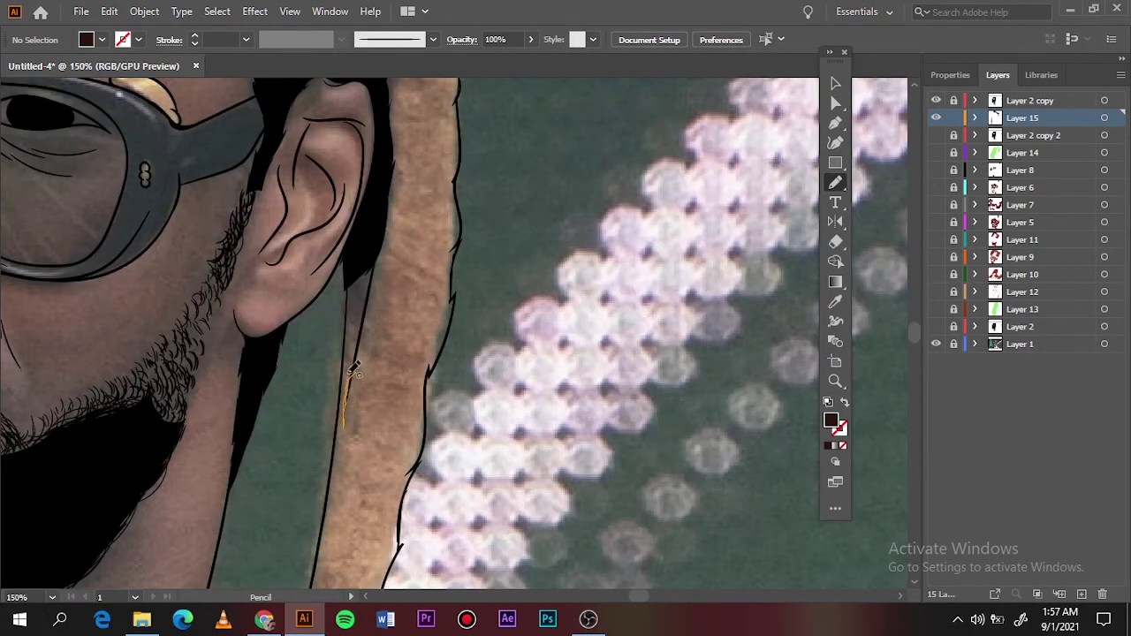
key("ctrl+0")
scroll(530, 327, "up", 5)
mouse_move(557, 241)
left_mouse_down()
mouse_move(520, 305)
mouse_move(495, 398)
left_mouse_up()
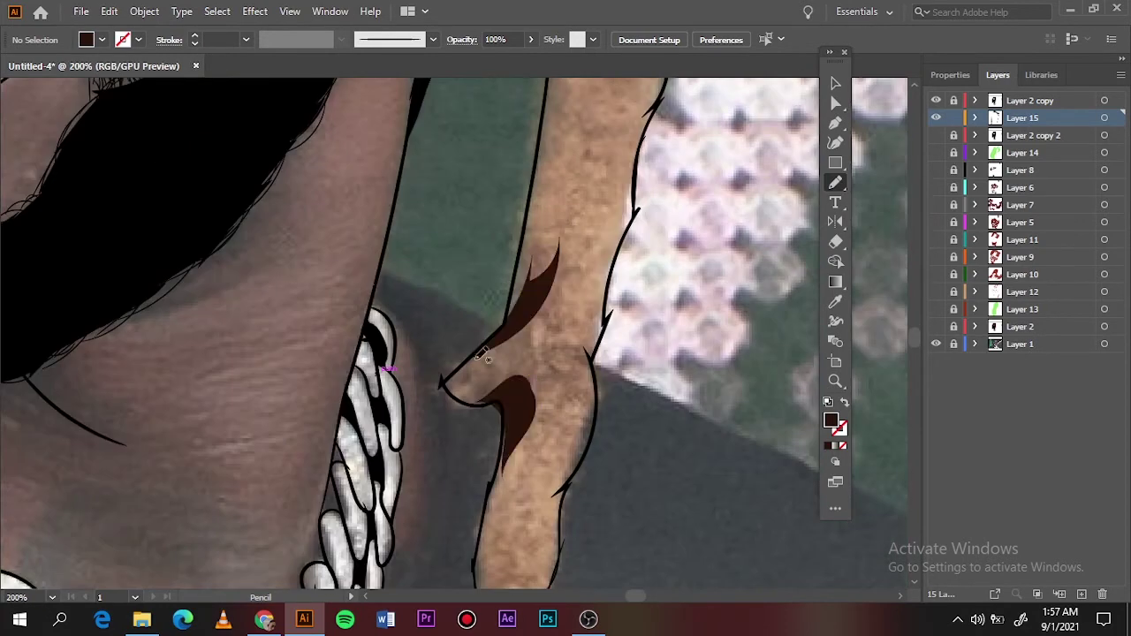
key("ctrl+0")
left_click(936, 326)
left_click(936, 344)
- Draw dark-grey shading on the glasses frame and small patches in the hair
scroll(357, 300, "up", 5)
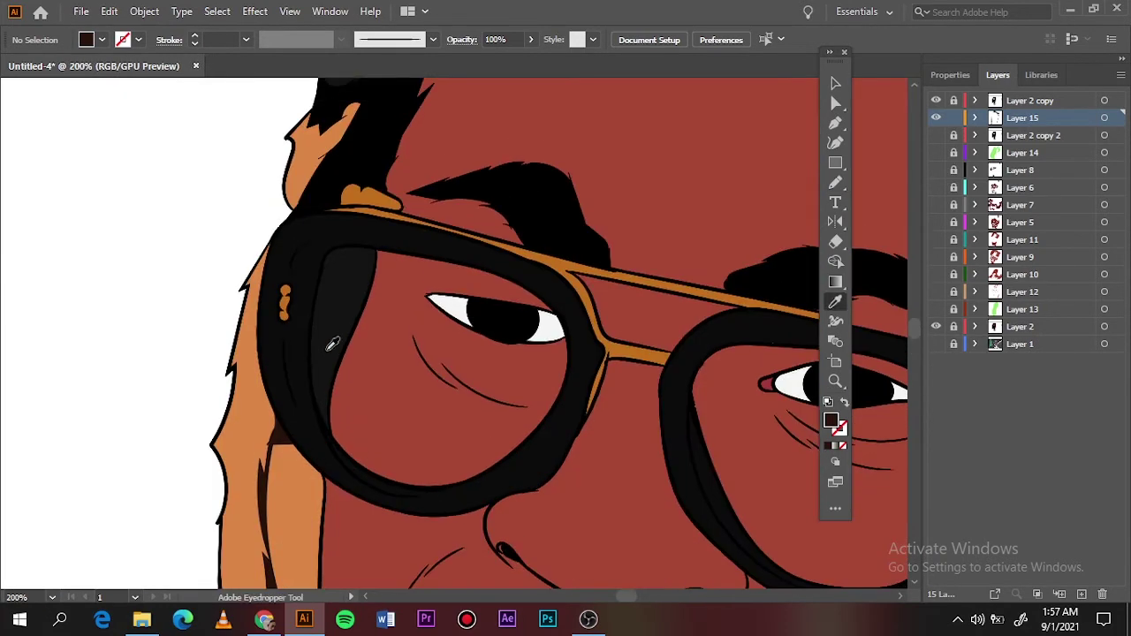
mouse_move(334, 409)
left_mouse_down()
mouse_move(375, 421)
mouse_move(341, 420)
left_mouse_up()
scroll(498, 434, "up", 5)
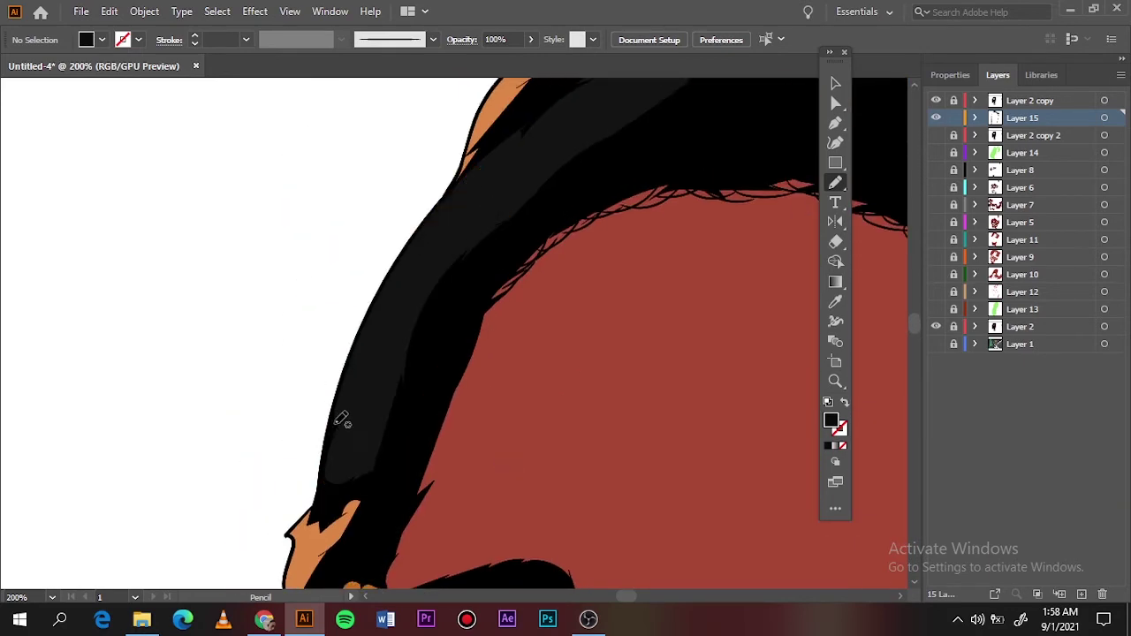
left_click_drag(440, 392, 442, 394)
scroll(631, 527, "up", 3)
left_click_drag(263, 359, 263, 361)
key("ctrl+0")
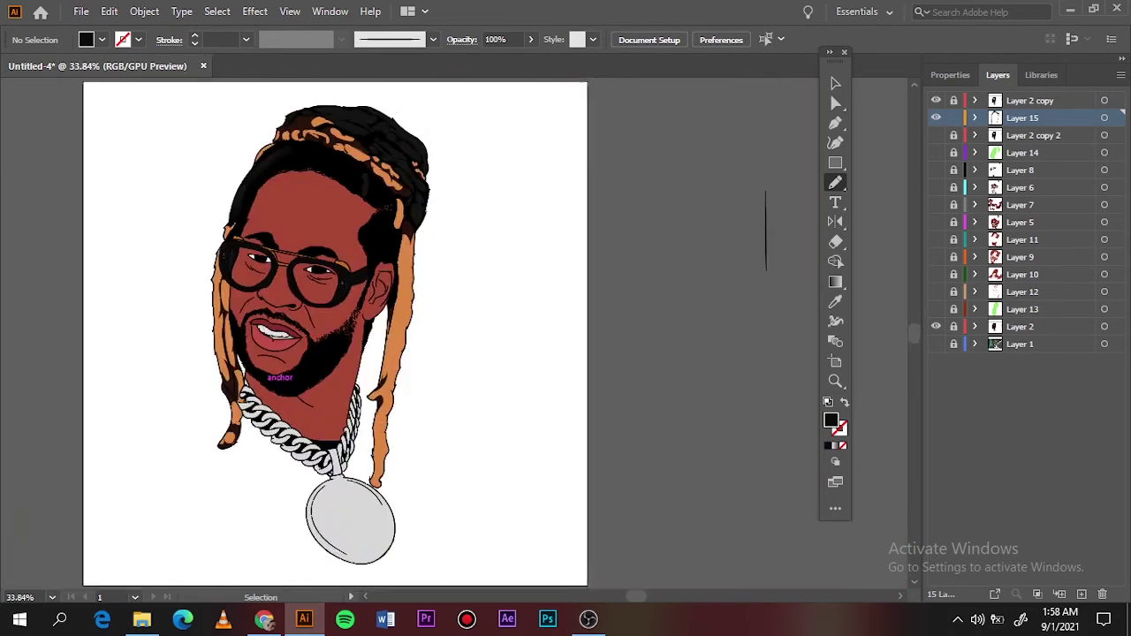
scroll(225, 264, "up", 4)
- Add more dark-grey shading strokes across the top of the hair and by the ear
left_click_drag(414, 305, 457, 353)
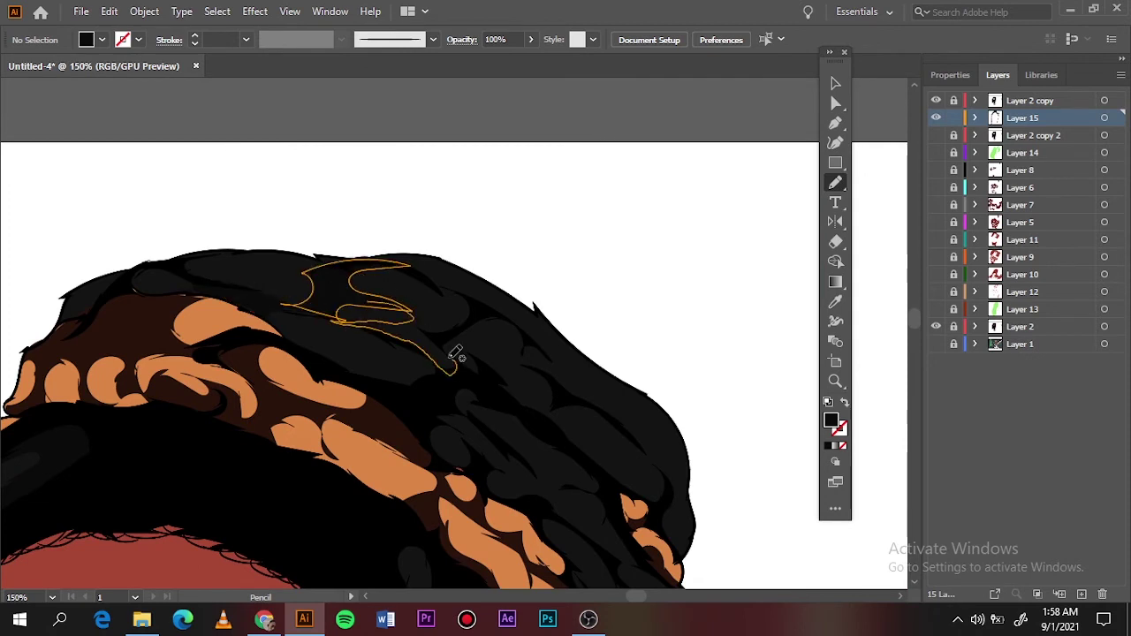
left_click_drag(380, 304, 414, 307)
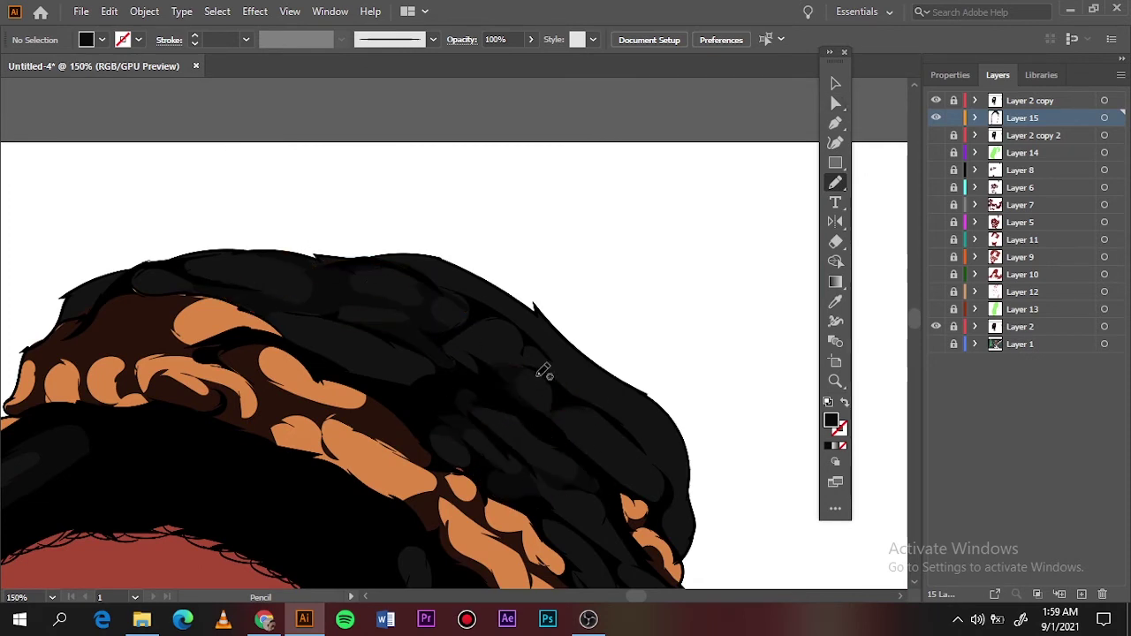
key("ctrl+0")
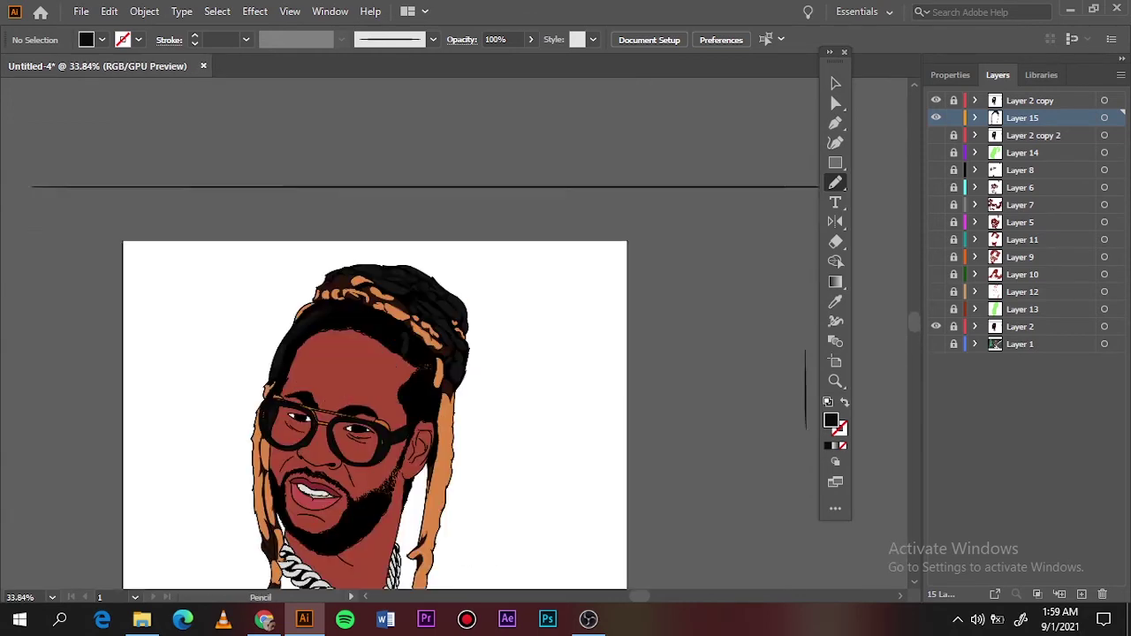
scroll(315, 305, "up", 4)
left_click_drag(314, 305, 330, 334)
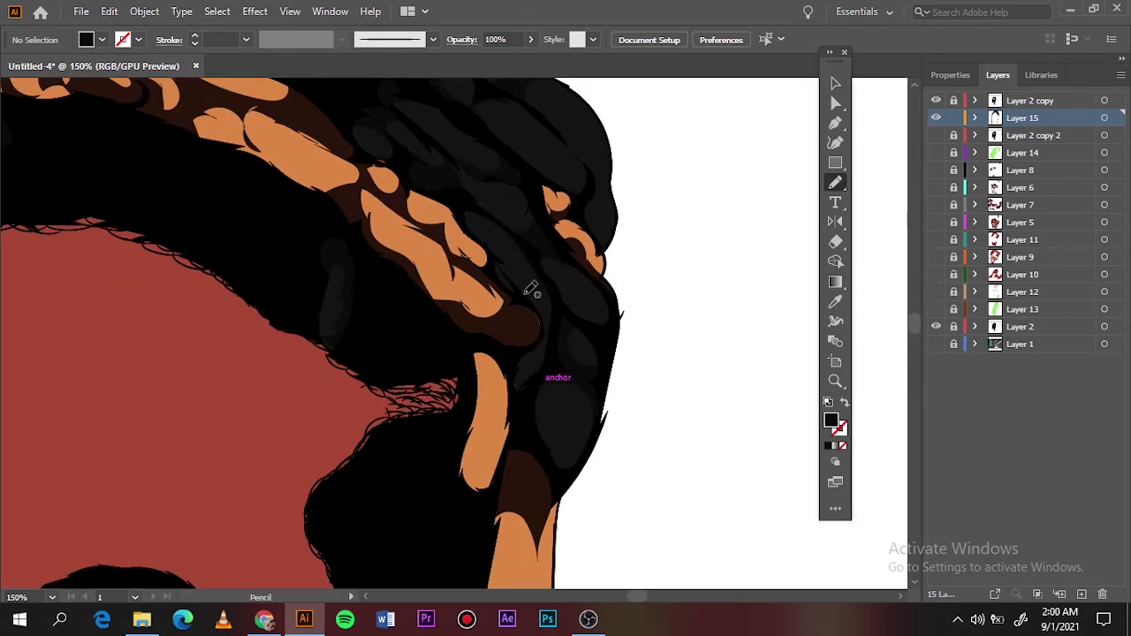
scroll(693, 352, "up", 3)
left_click_drag(510, 285, 537, 382)
key("ctrl+0")
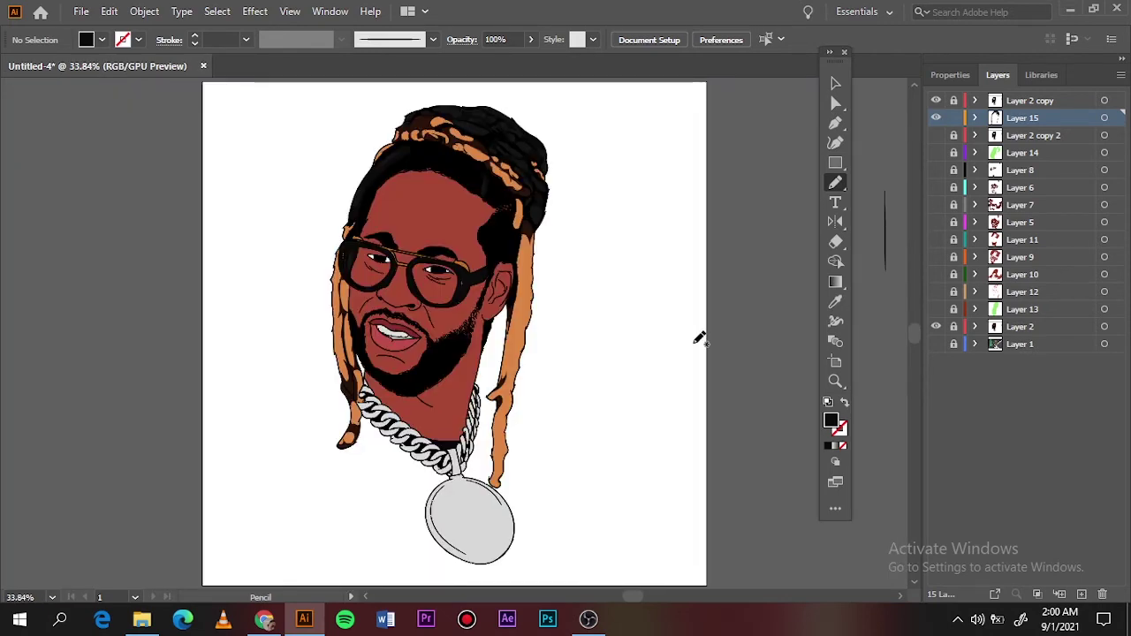
scroll(699, 336, "up", 3)
scroll(260, 326, "up", 3)
- Sample a new fill colour and shade along the glasses frame and temple
key("i")
double_click(831, 421)
left_click(1030, 118)
key("n")
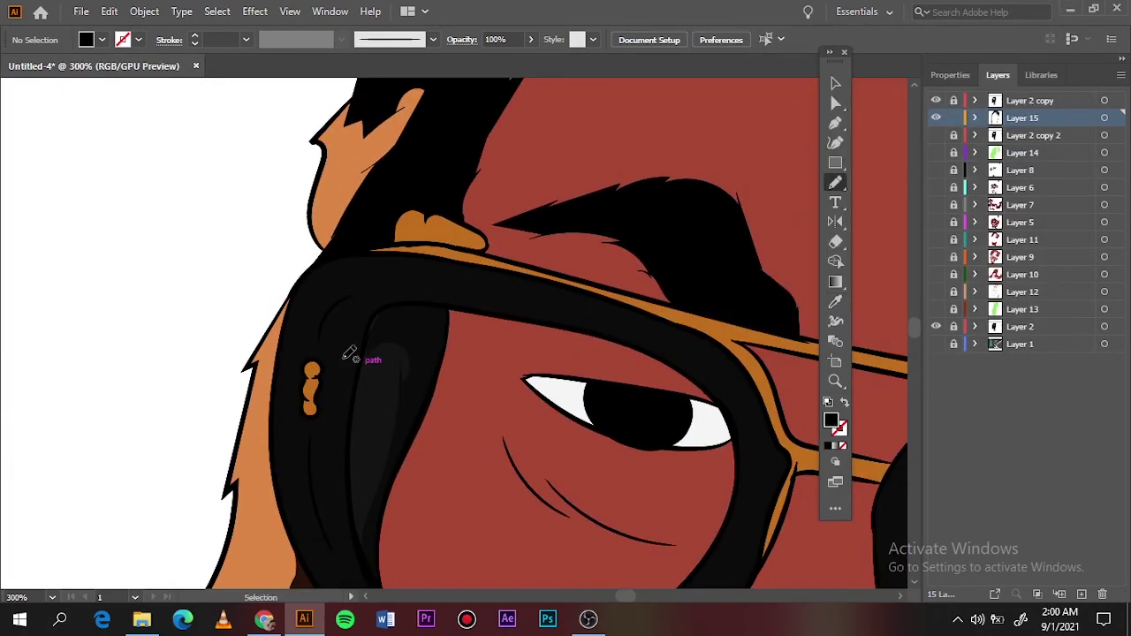
left_click(936, 343)
left_click_drag(466, 248, 296, 281)
scroll(739, 210, "down", 3)
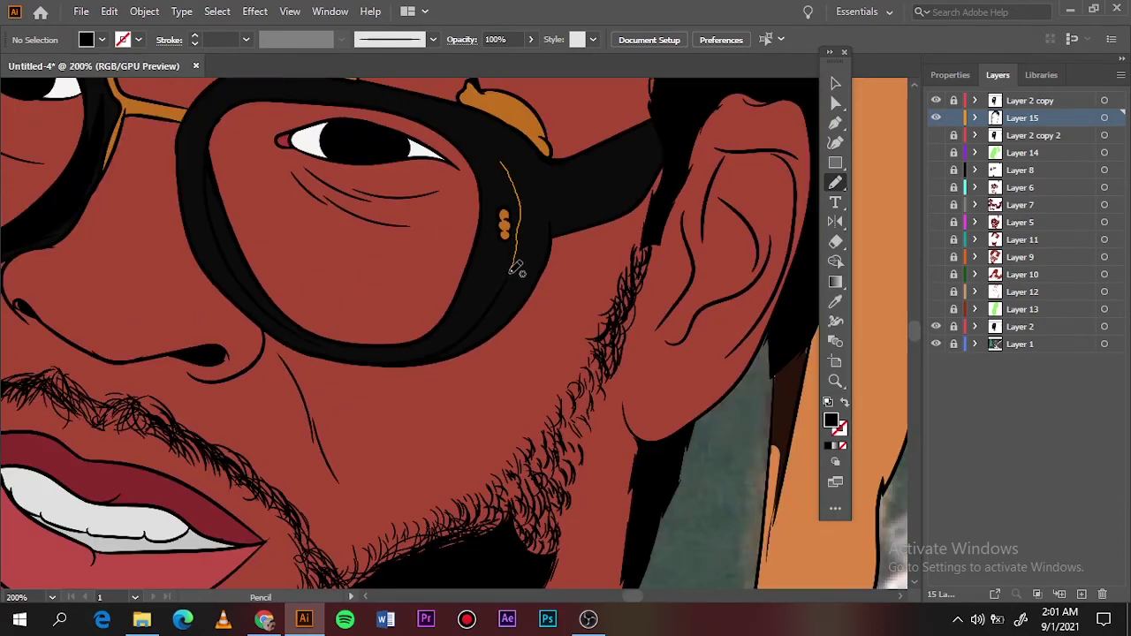
left_click_drag(665, 104, 658, 168)
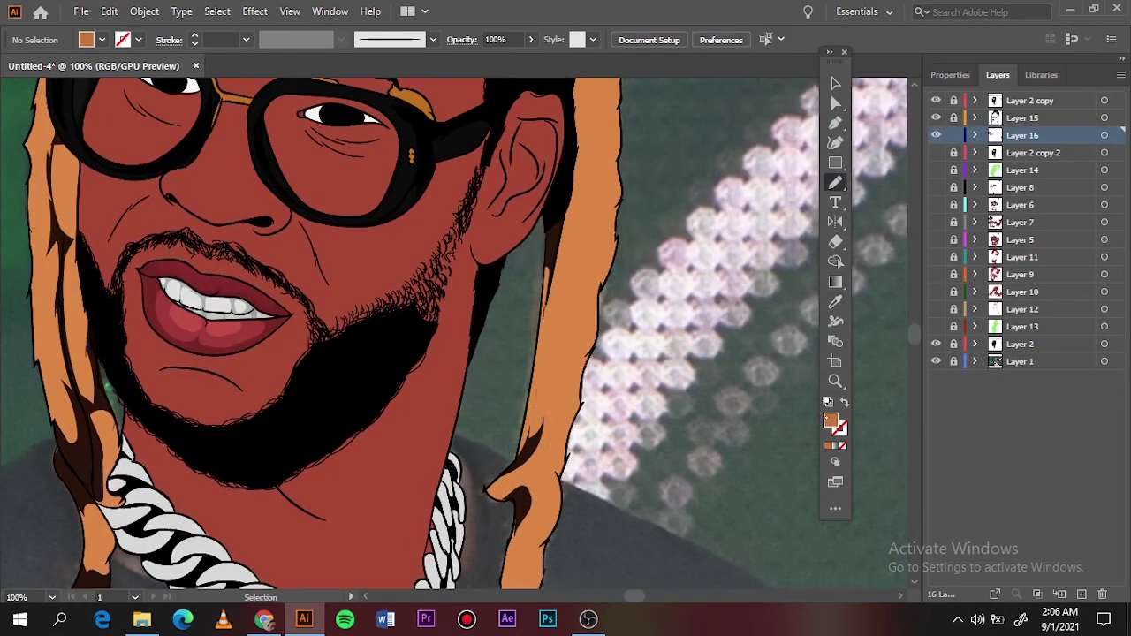
- Draw a dark brown shadow along the dreadlock edge, then add Layer 17 for more shading
left_click_drag(562, 226, 539, 451)
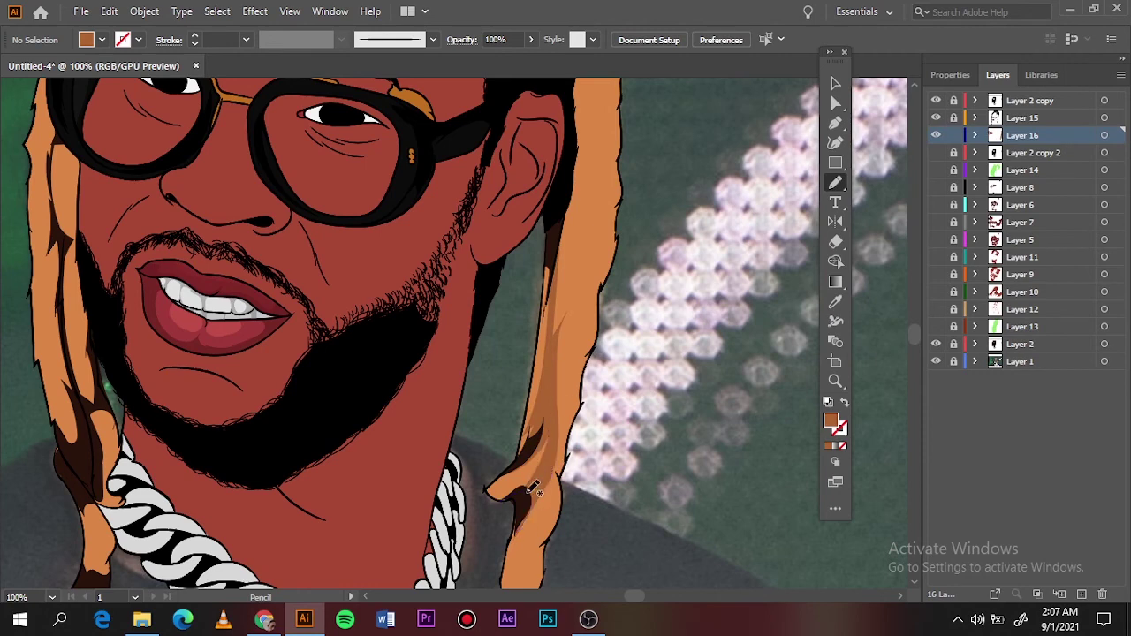
key("ctrl+minus")
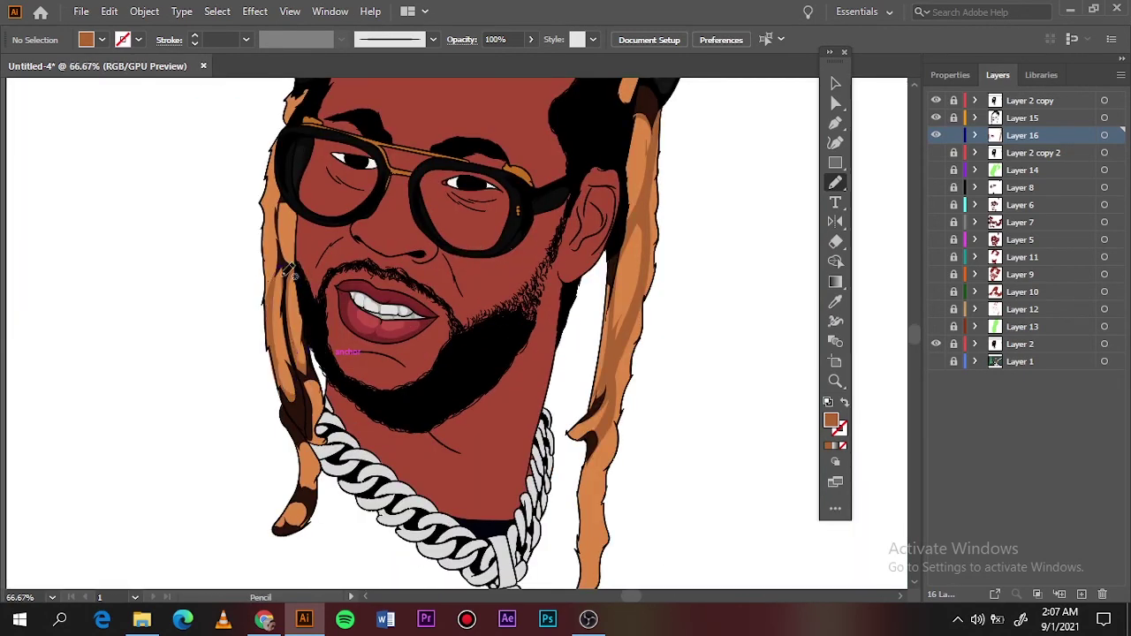
key("ctrl+plus")
scroll(471, 185, "up", 5)
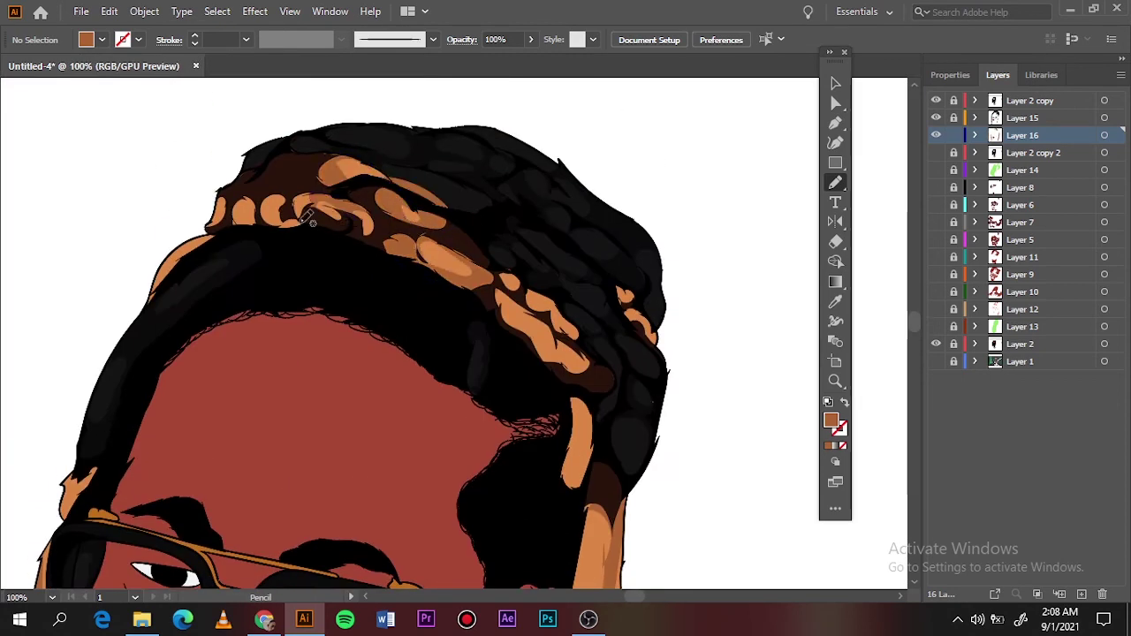
key("ctrl+0")
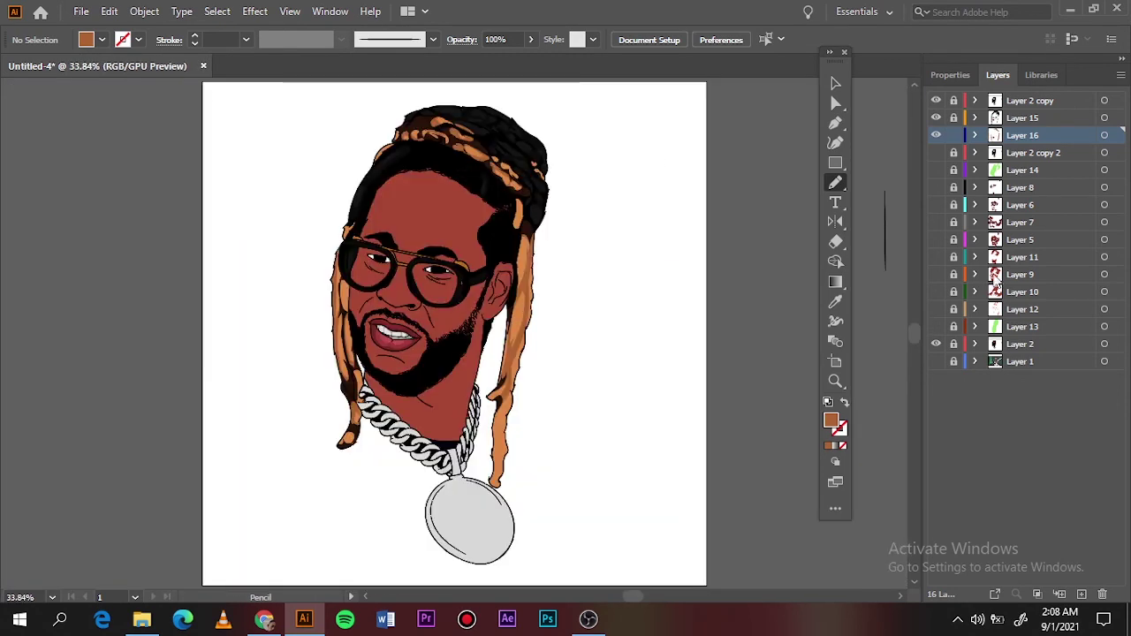
key("ctrl+l")
scroll(430, 404, "up", 10)
- Draw two pink highlight strokes on the lower lip with the Pencil
key("i")
key("n")
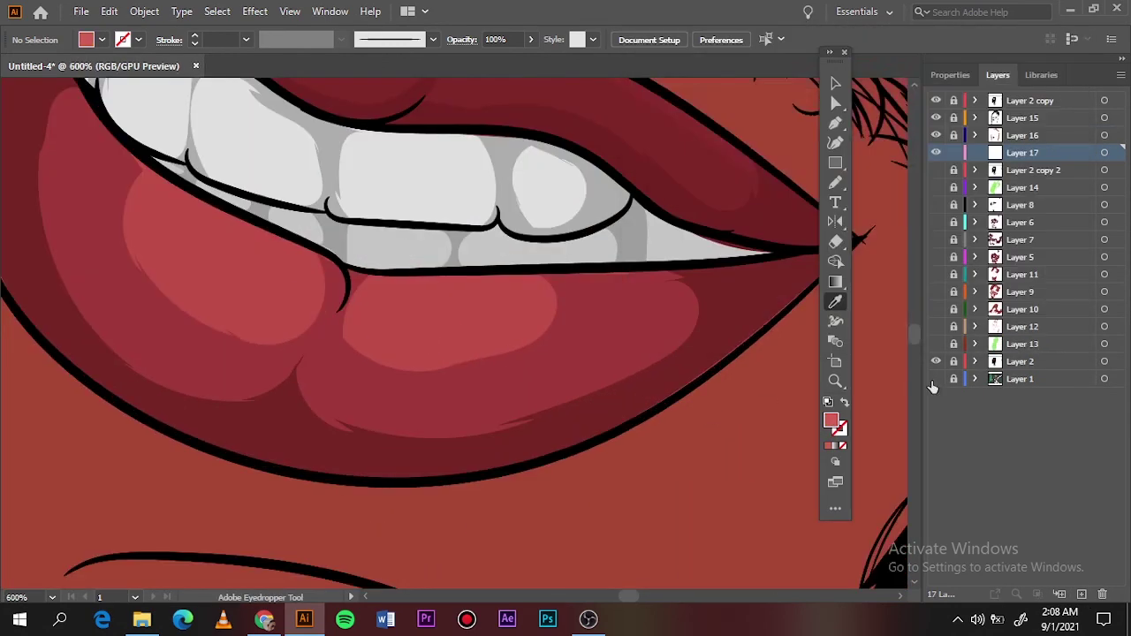
left_click_drag(168, 265, 256, 276)
left_click_drag(376, 326, 466, 325)
- Shade the tops of both eye whites with purple pencil strokes
key("ctrl+0")
scroll(464, 256, "up", 10)
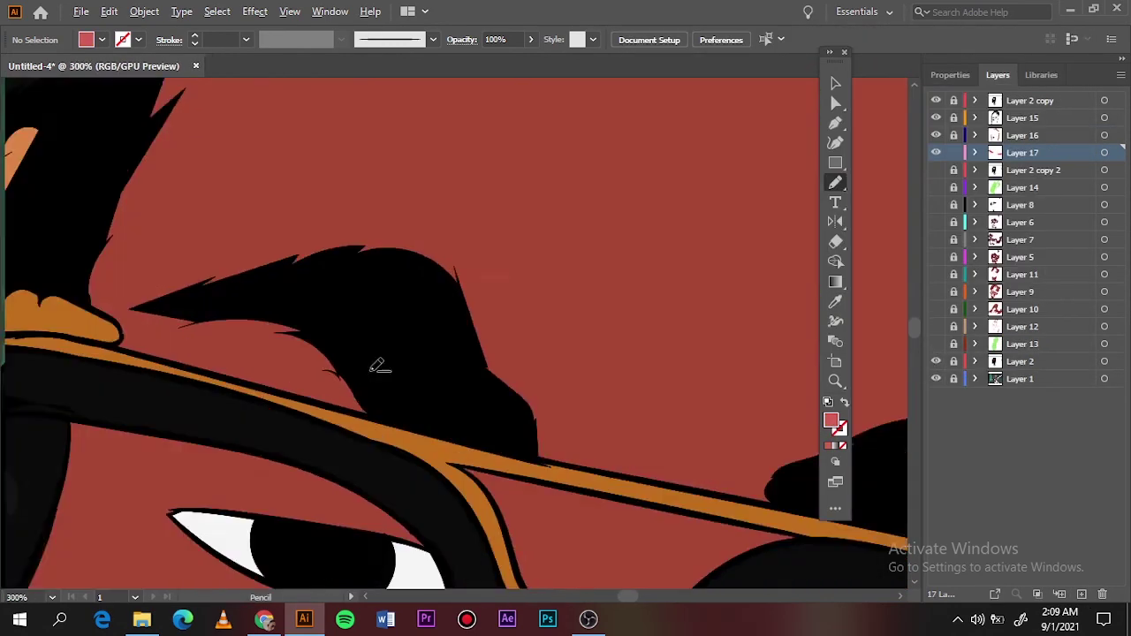
key("i")
double_click(830, 422)
left_click(1001, 91)
left_click_drag(130, 430, 199, 435)
left_click_drag(399, 453, 473, 508)
left_click_drag(382, 460, 411, 467)
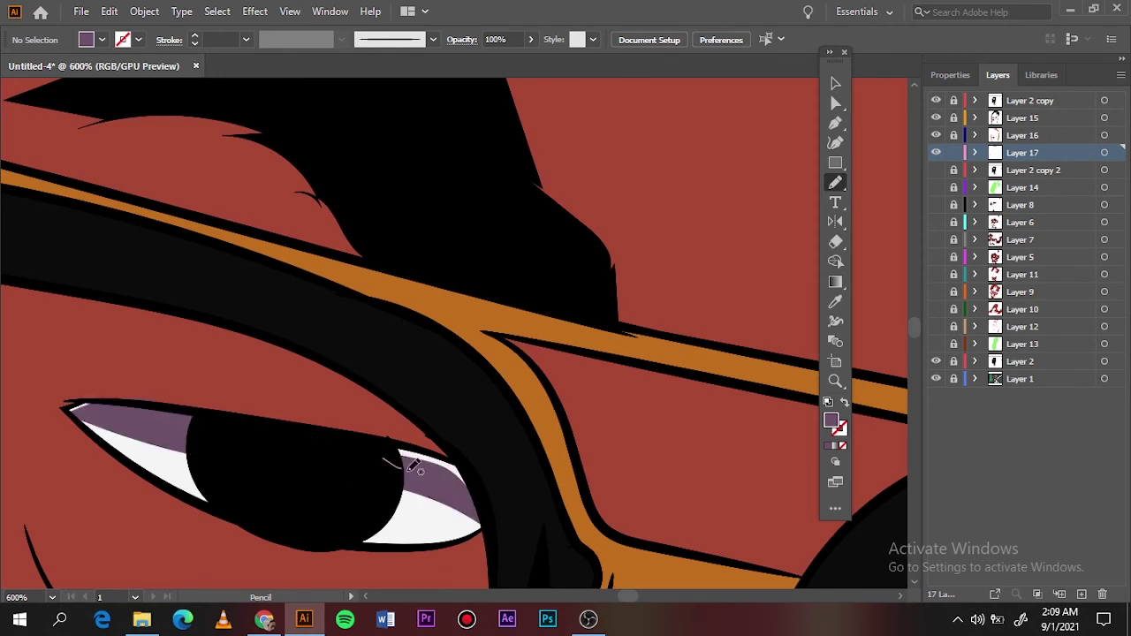
scroll(380, 495, "right", 5)
left_click_drag(420, 389, 314, 422)
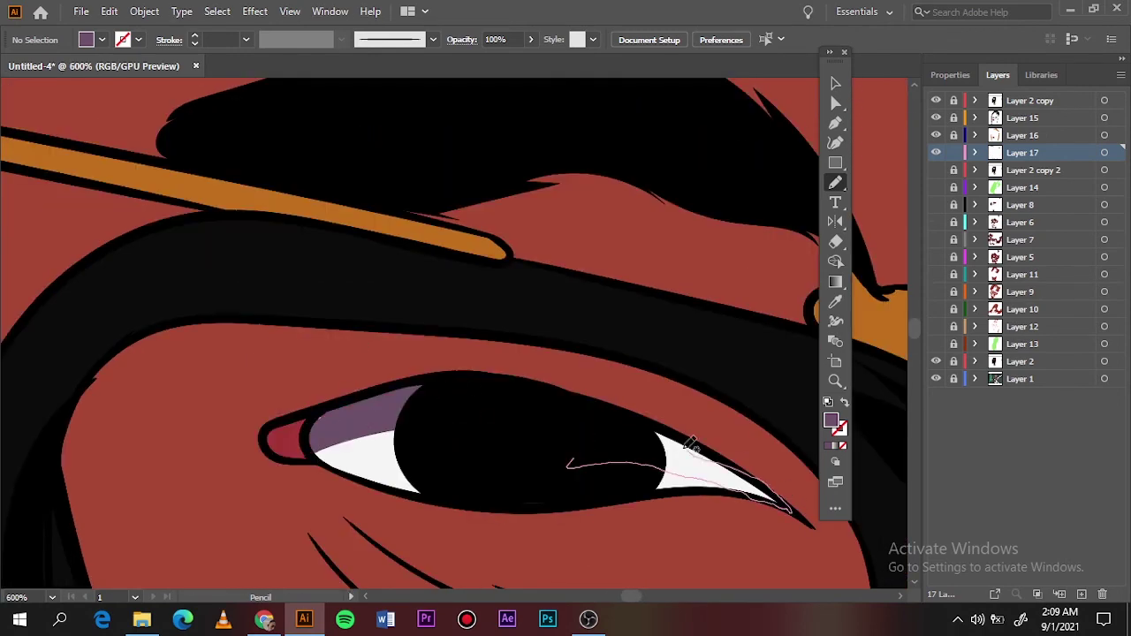
left_click_drag(692, 446, 627, 435)
- Make the reference photo and green shading layers visible again
scroll(627, 435, "down", 10)
scroll(282, 253, "up", 3)
scroll(283, 253, "up", 2)
scroll(283, 253, "up", 2)
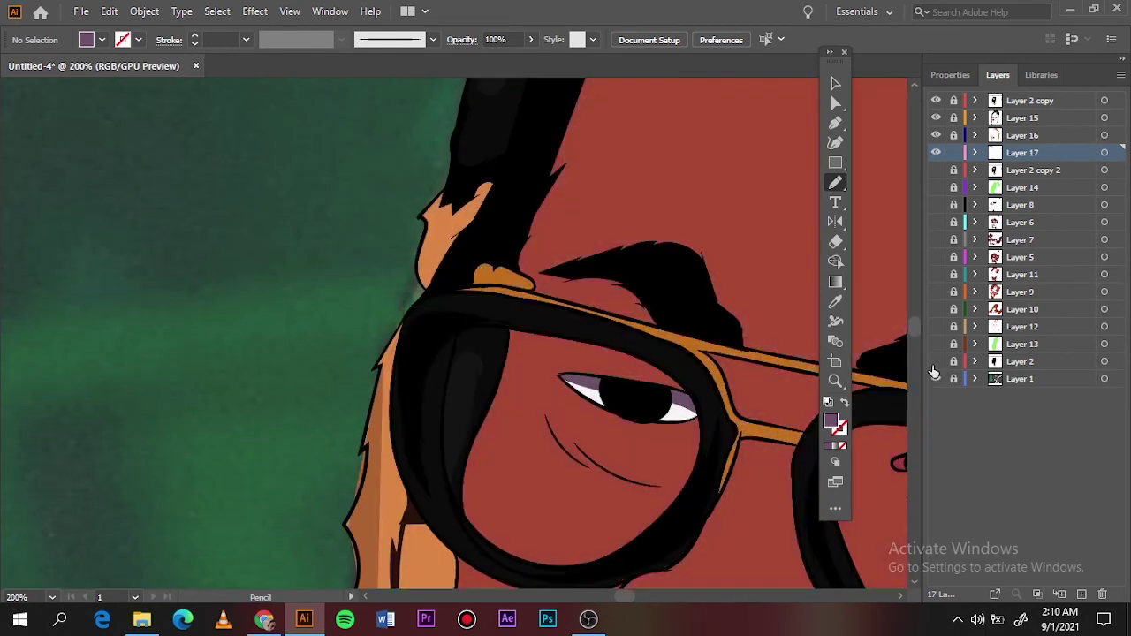
left_click(936, 379)
left_click(936, 344)
key("i")
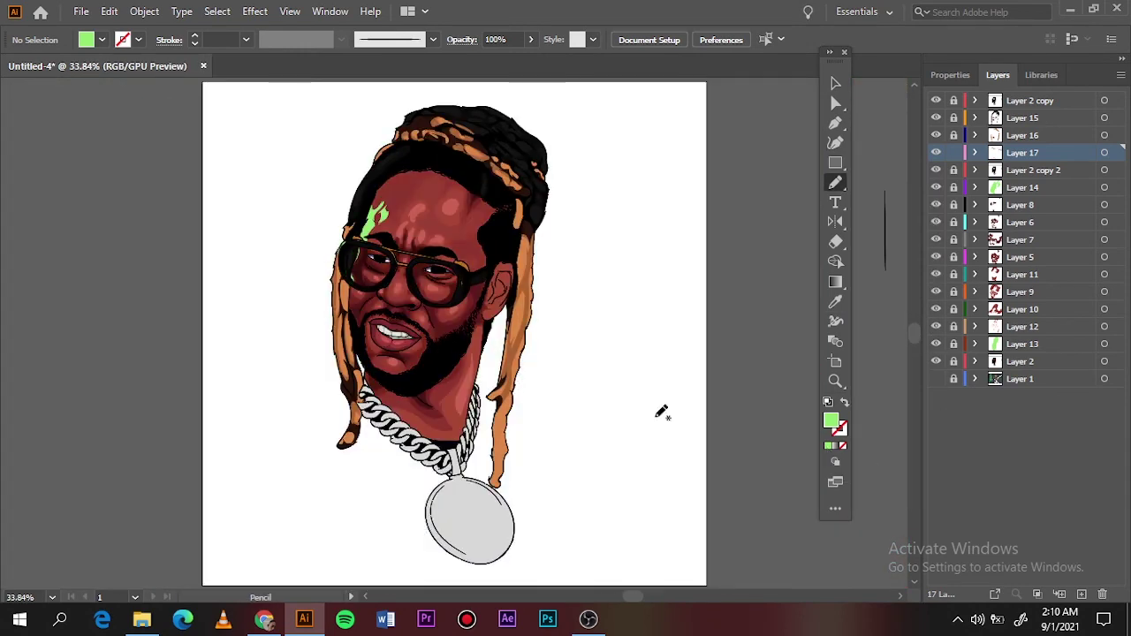
- On a new layer, add a small lightly Gaussian-blurred ellipse at the star's centre
key("ctrl+l")
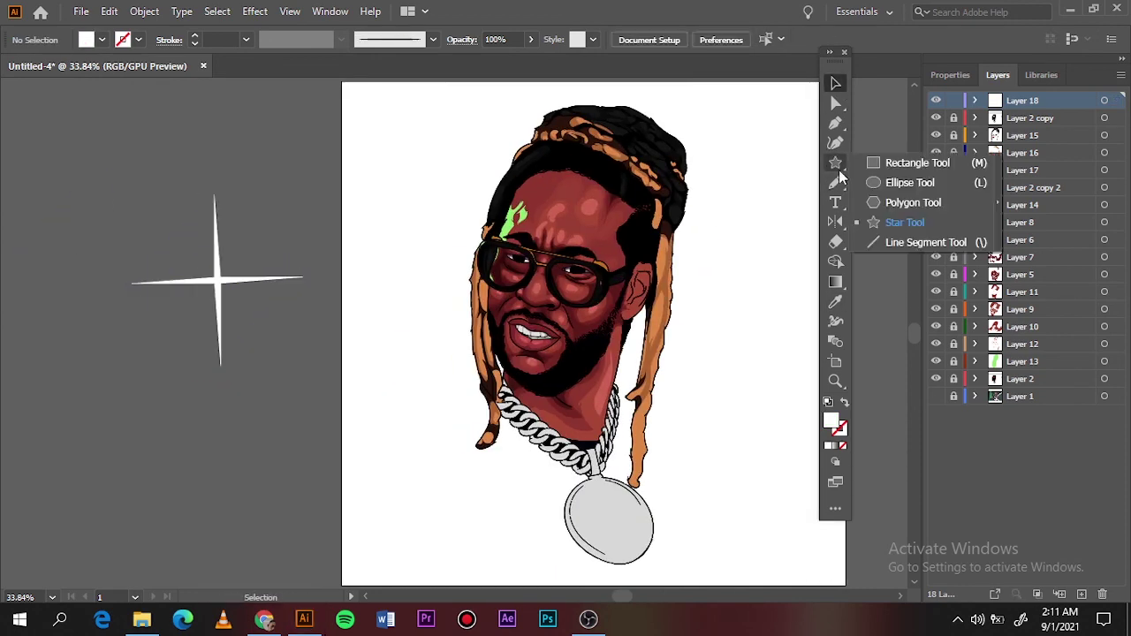
left_click(910, 182)
left_click_drag(191, 264, 234, 304)
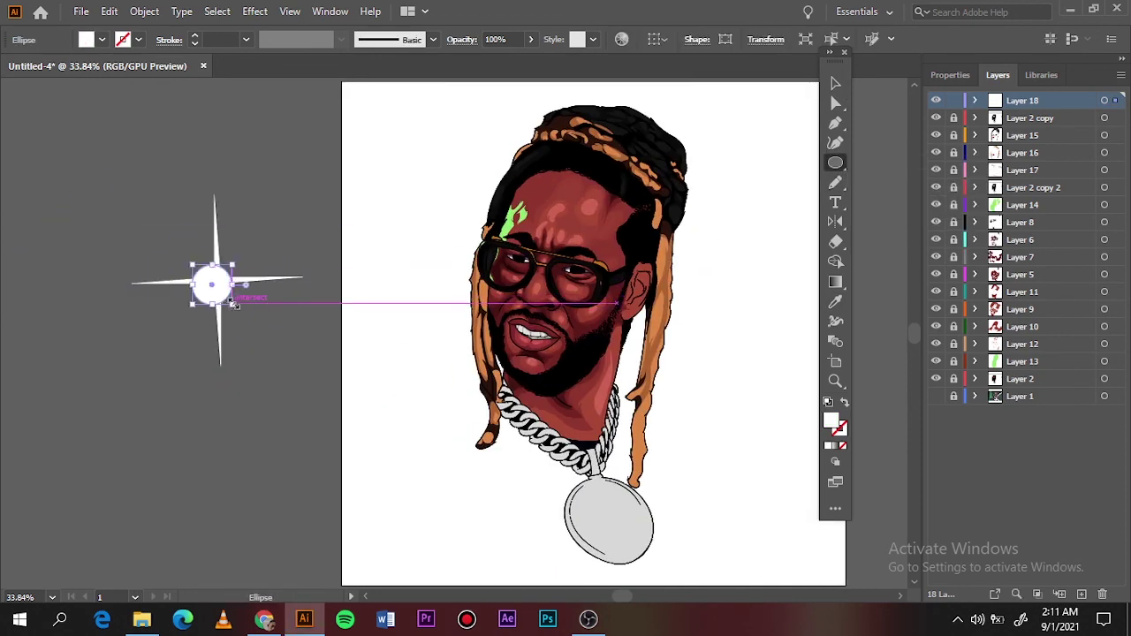
key("v")
left_click(254, 11)
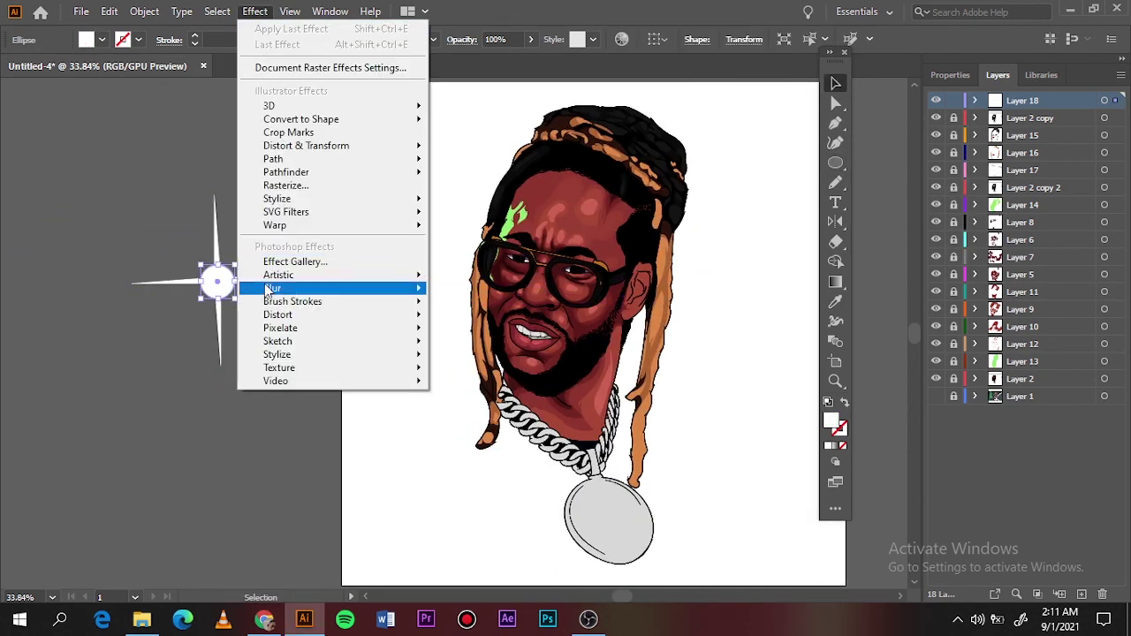
left_click(468, 285)
left_click_drag(663, 222, 588, 222)
key("Return")
left_click(366, 240)
- Add a larger circle over the star centre with a stronger Gaussian Blur glow
key("l")
left_click_drag(188, 258, 241, 309)
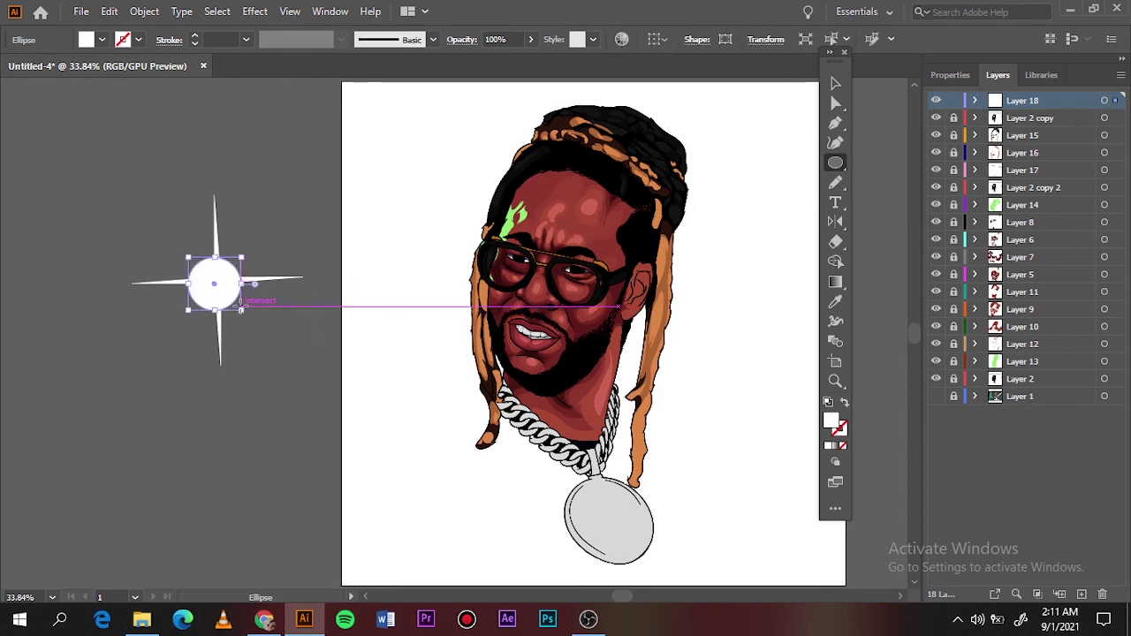
left_click(254, 12)
left_click(468, 285)
left_click_drag(589, 222, 663, 221)
key("Return")
key("v")
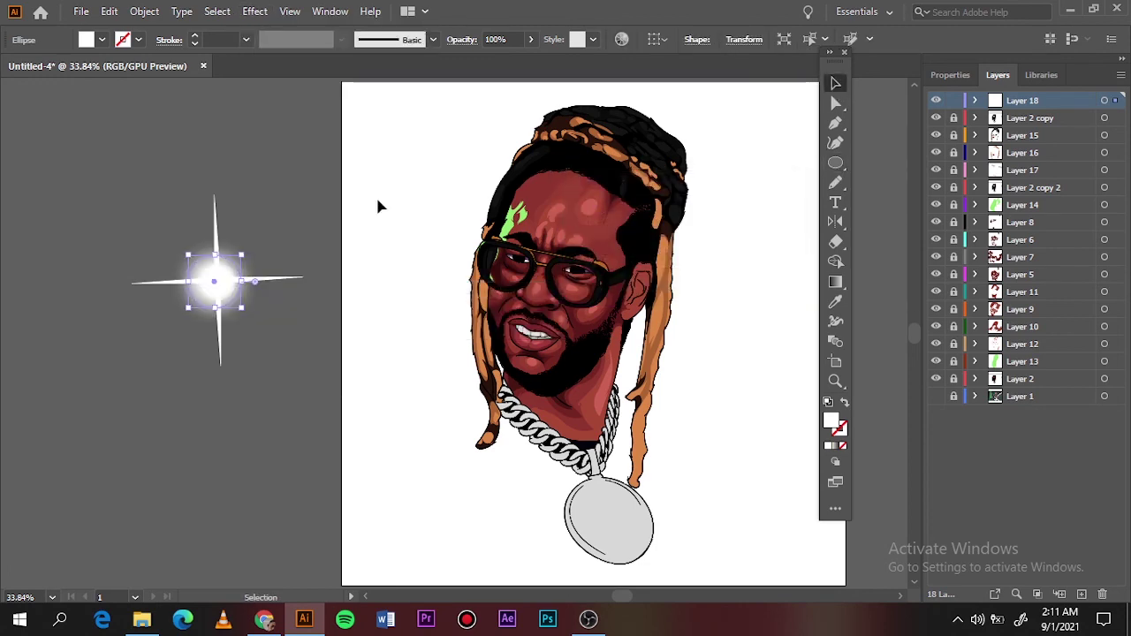
- Copy the glowing sparkle onto the medallion and over the chain links
left_click(221, 270)
left_click_drag(221, 270, 619, 560)
scroll(668, 548, "up", 4)
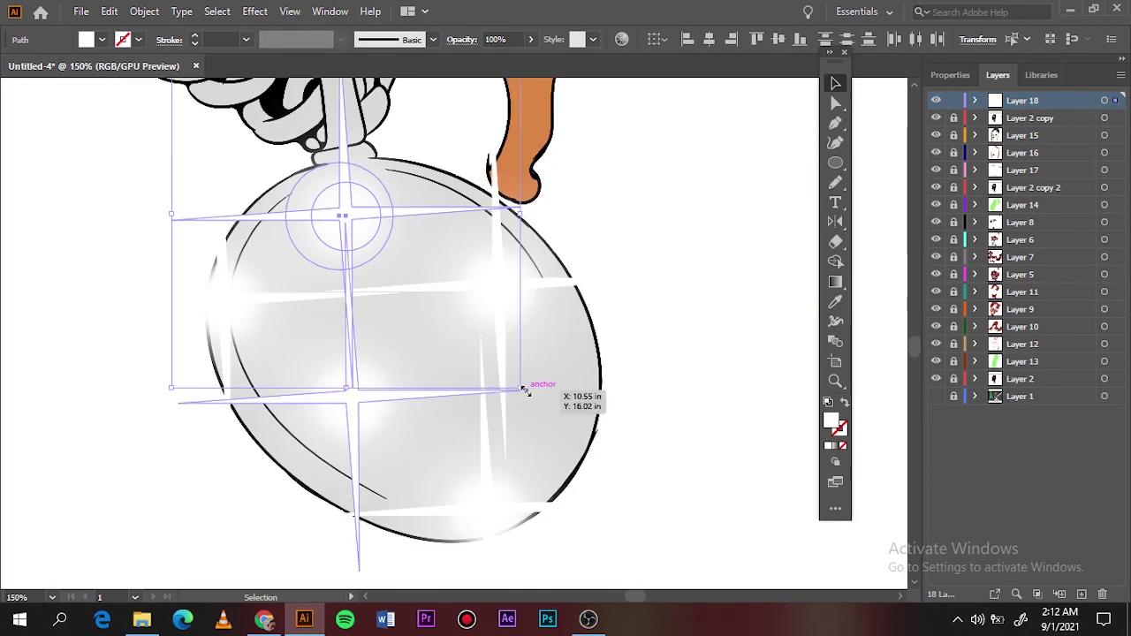
mouse_move(530, 386)
left_mouse_down()
mouse_move(409, 180)
mouse_move(386, 270)
left_mouse_up()
scroll(386, 269, "up", 5)
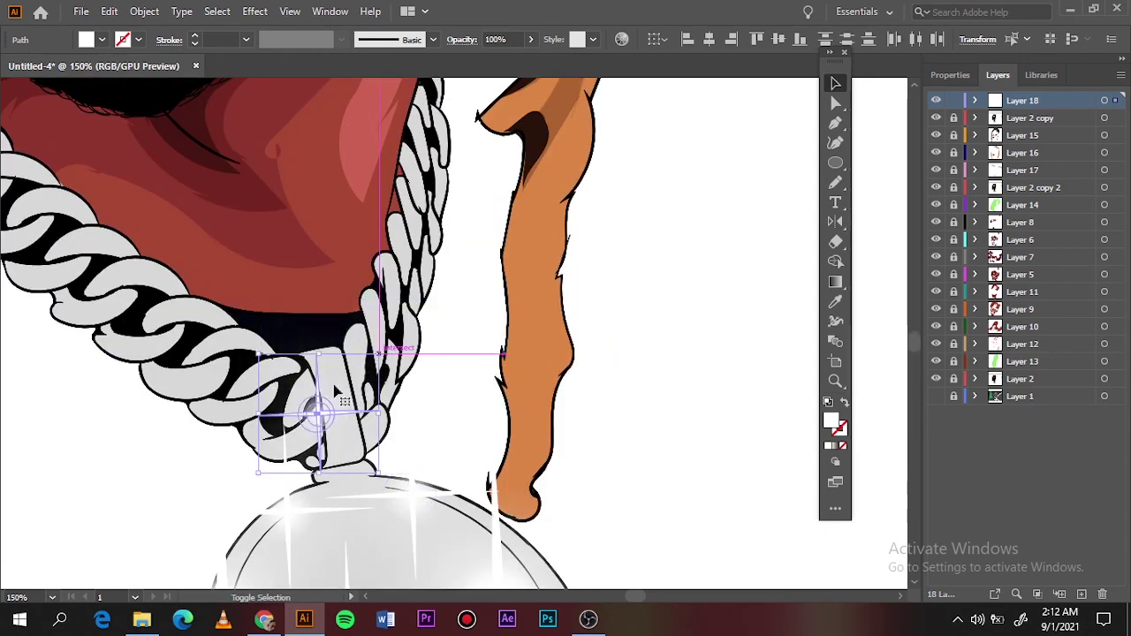